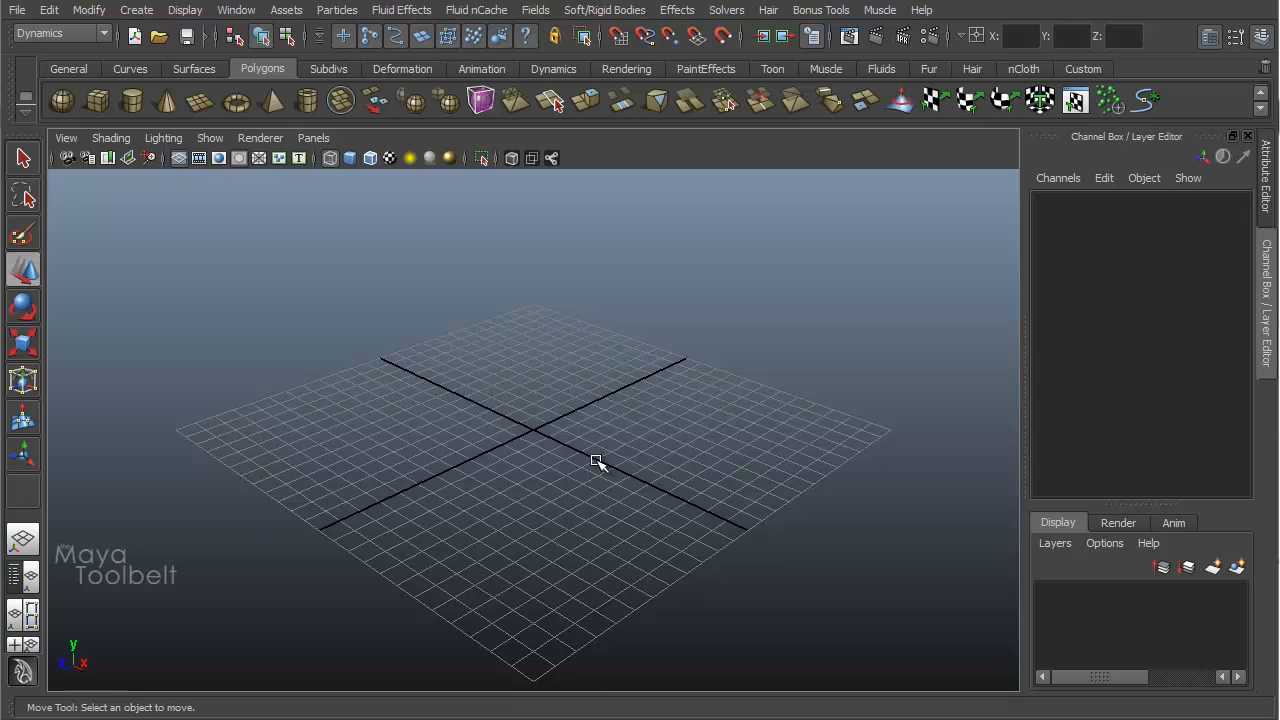
# - Choose the Dynamics menu set and open the options for creating a particle emitter
pyautogui.click(73, 33)
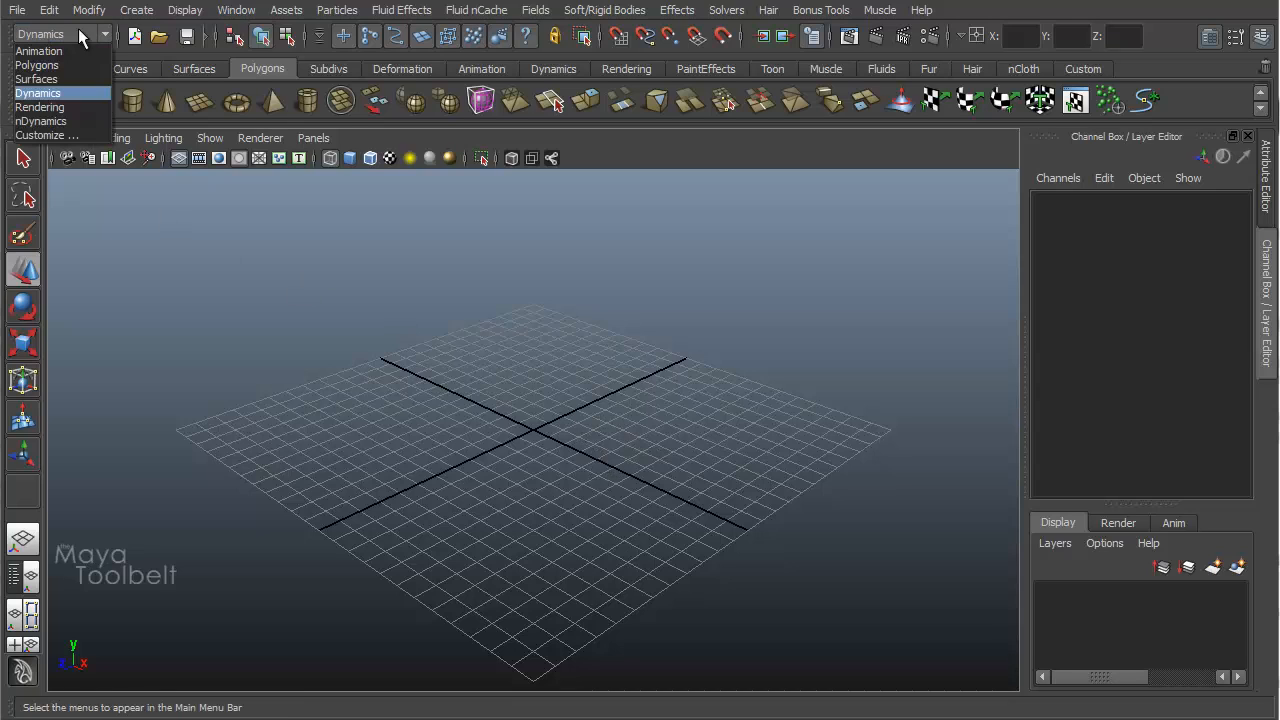
pyautogui.click(67, 93)
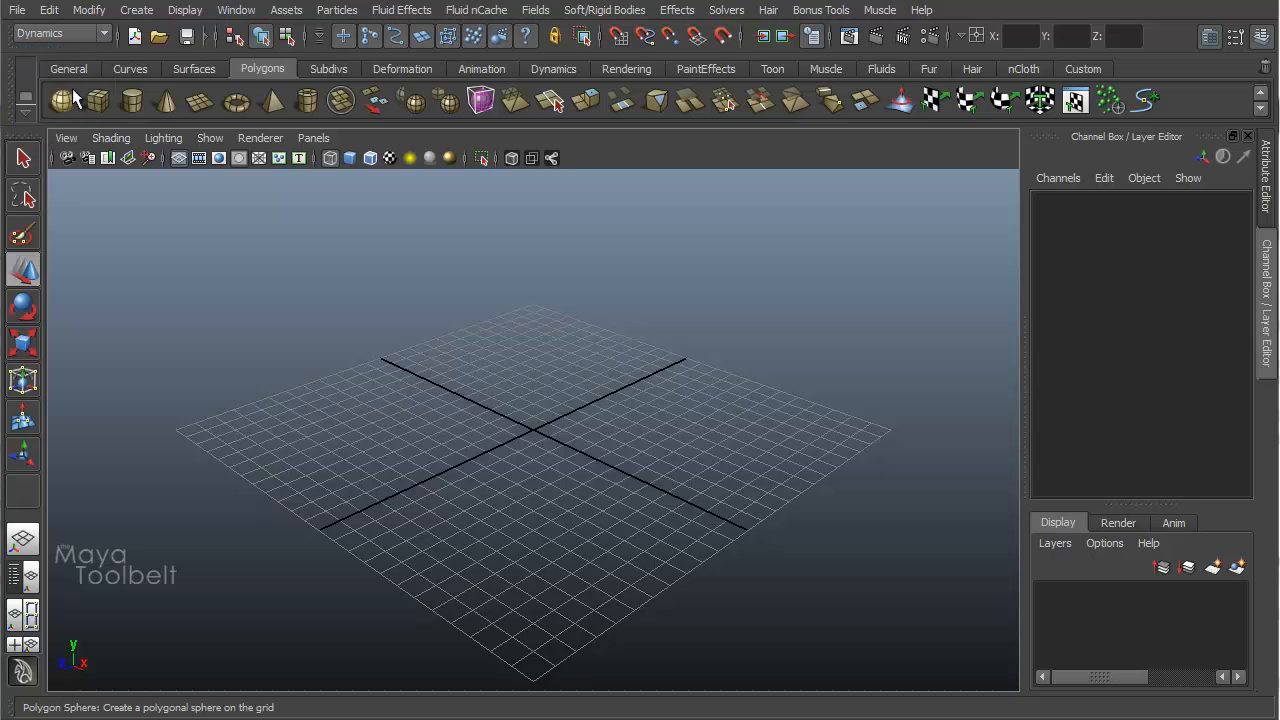
pyautogui.click(336, 12)
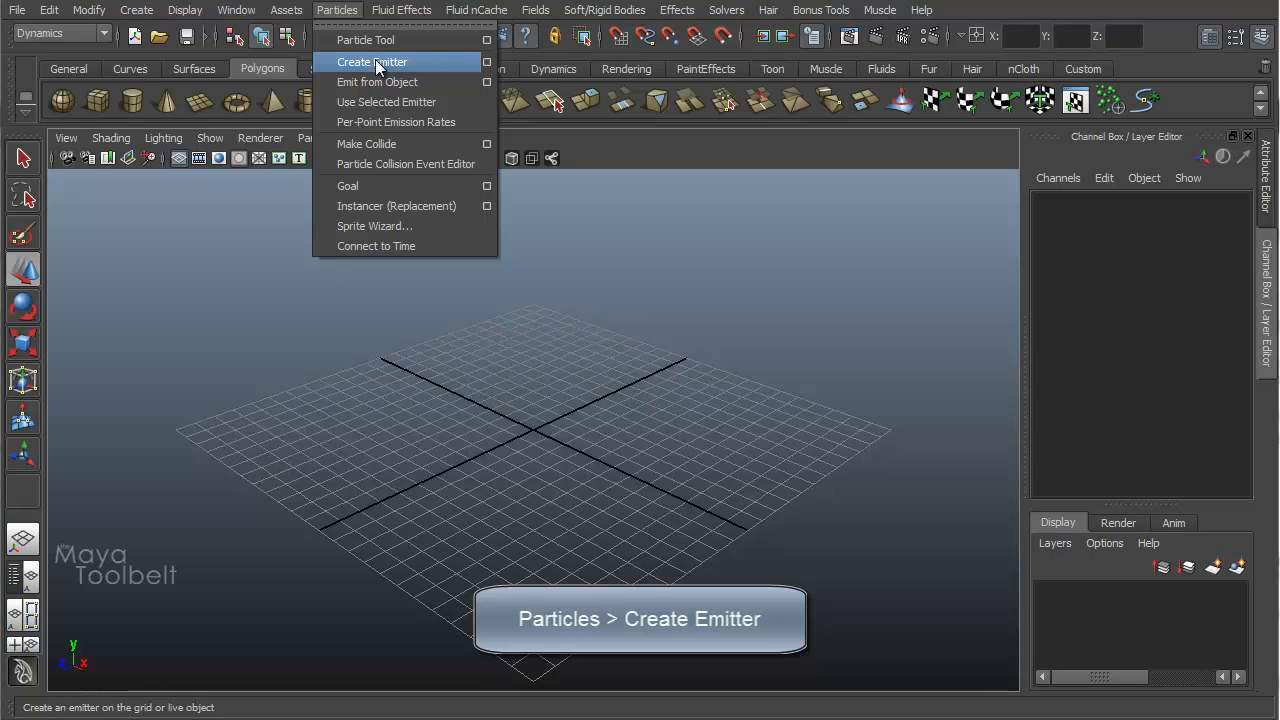
pyautogui.click(486, 62)
# - Review the Create Emitter options, collapsing the Volume Speed, Volume Emitter and Basic Emission Speed attribute sections
pyautogui.scroll(-4, 1088, 316)
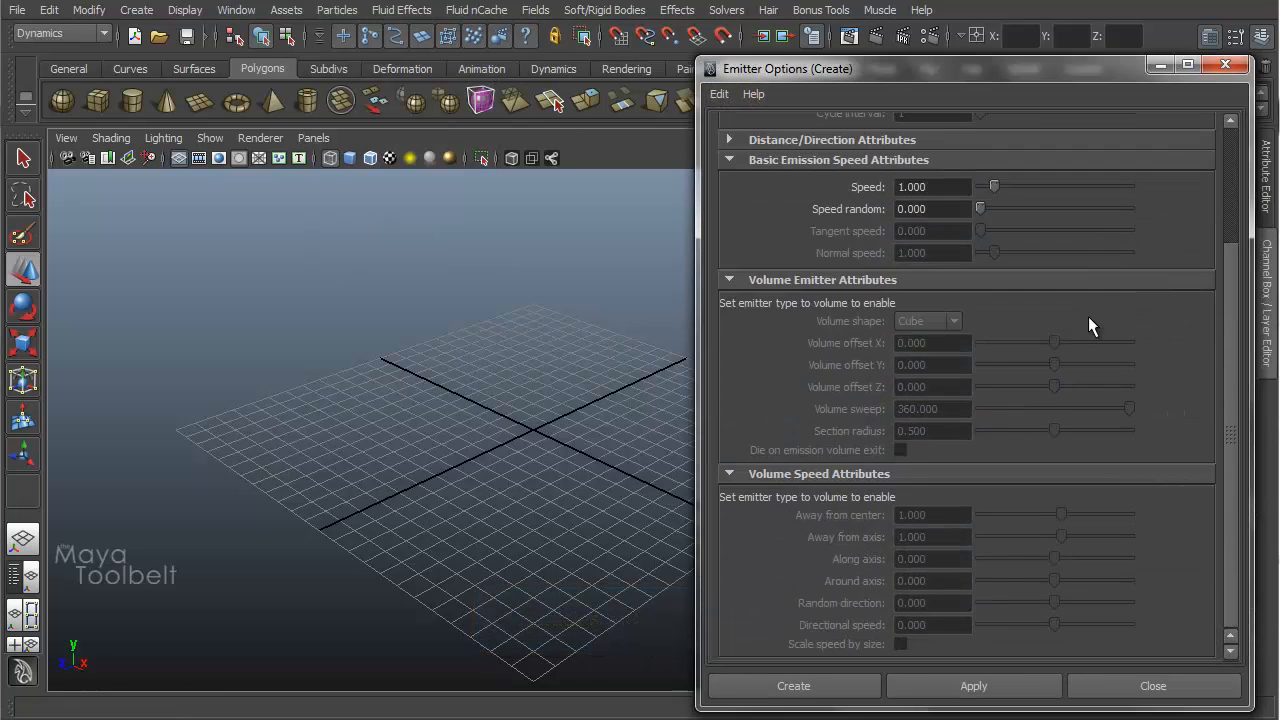
pyautogui.scroll(2, 1088, 316)
pyautogui.scroll(3, 1088, 316)
pyautogui.scroll(-4, 1058, 301)
pyautogui.scroll(4, 1005, 376)
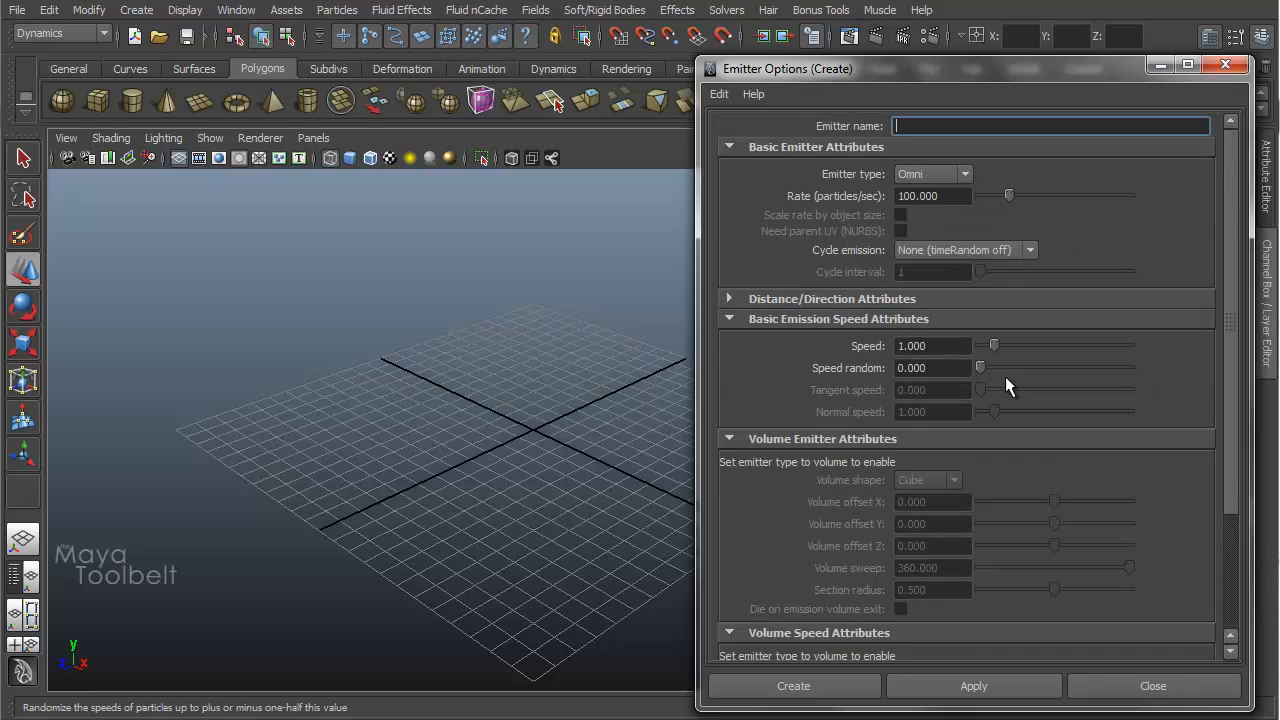
pyautogui.scroll(-4, 883, 426)
pyautogui.click(731, 473)
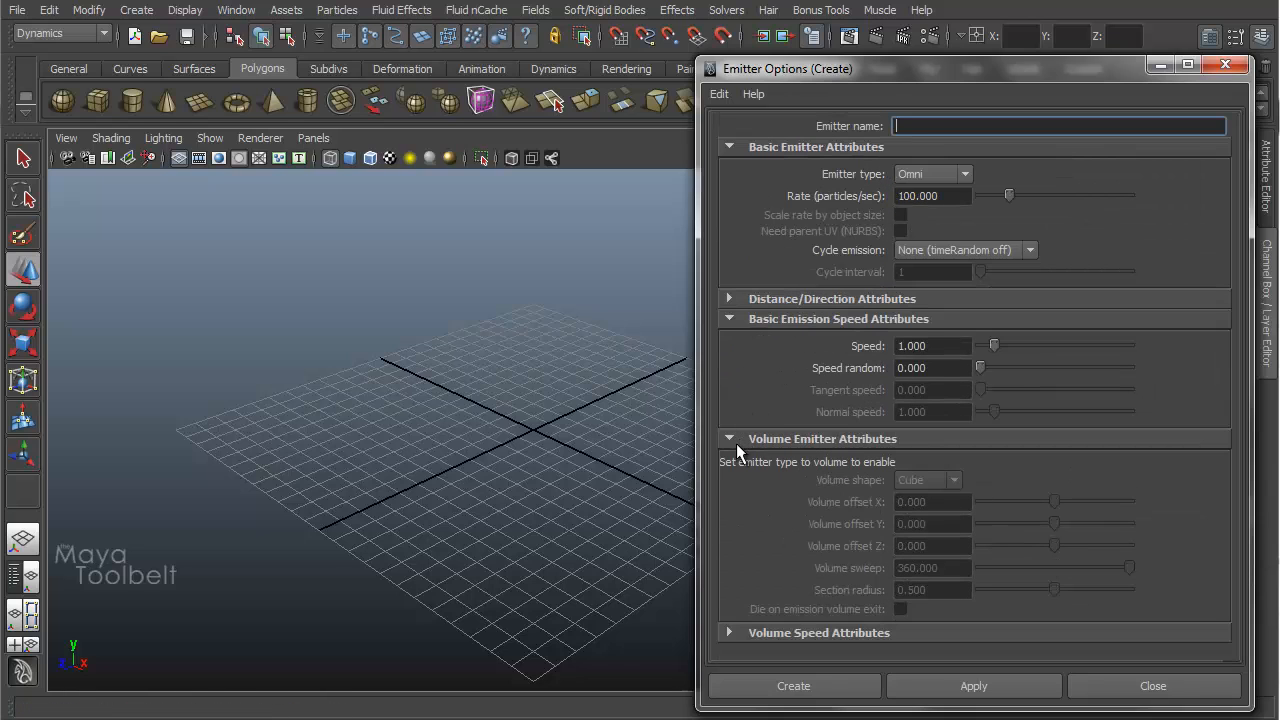
pyautogui.click(730, 438)
pyautogui.click(762, 317)
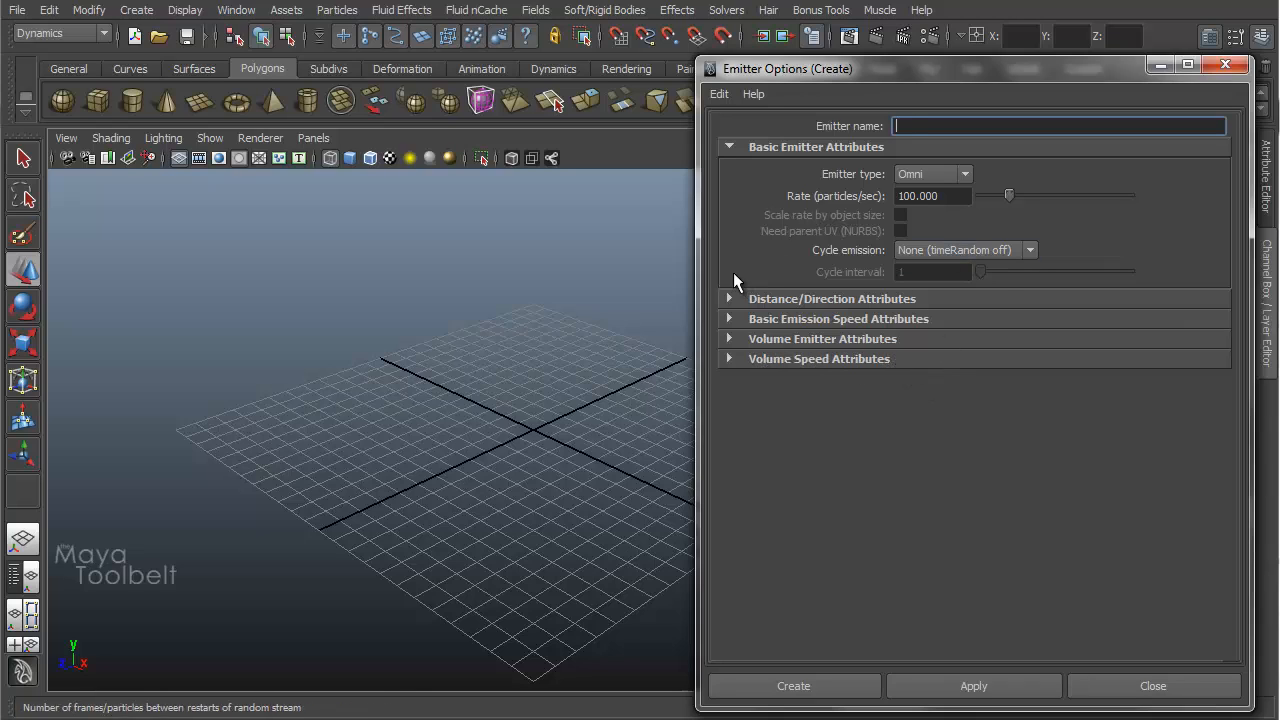
pyautogui.moveTo(728, 75)
pyautogui.mouseDown()
pyautogui.moveTo(736, 92)
pyautogui.moveTo(726, 62)
pyautogui.moveTo(713, 65)
pyautogui.mouseUp()
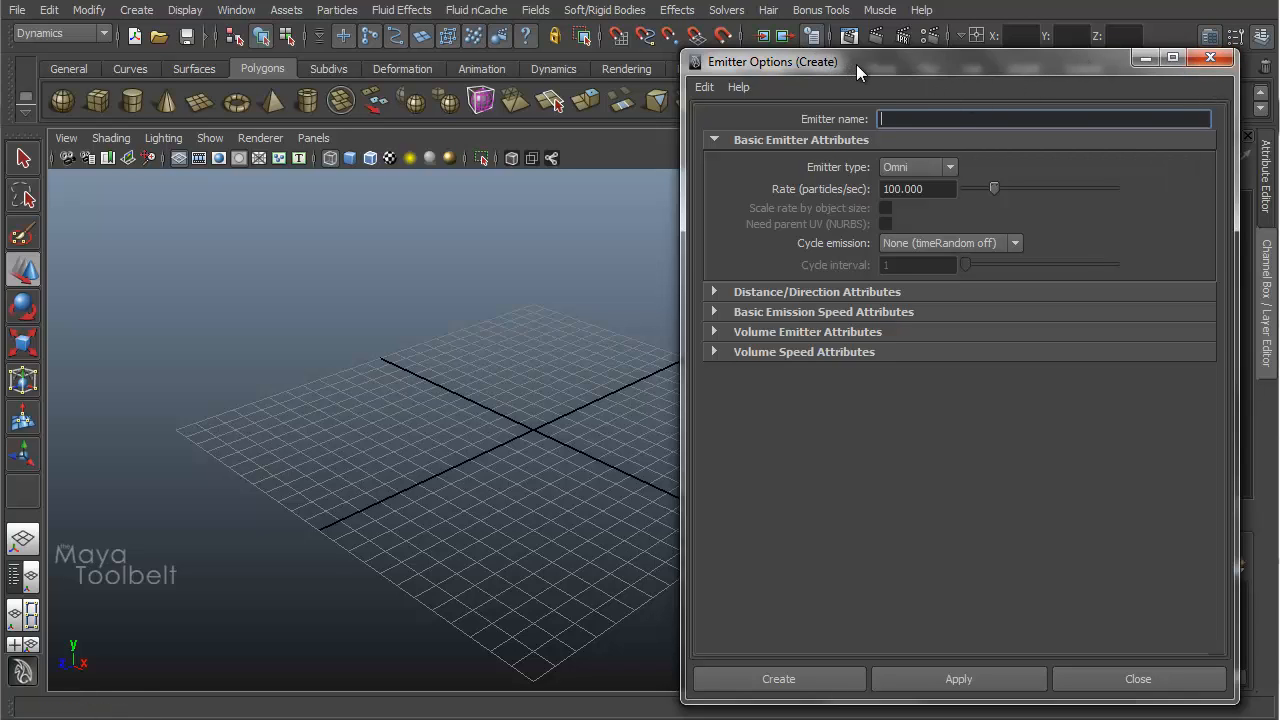
pyautogui.moveTo(868, 62); pyautogui.dragTo(853, 53)
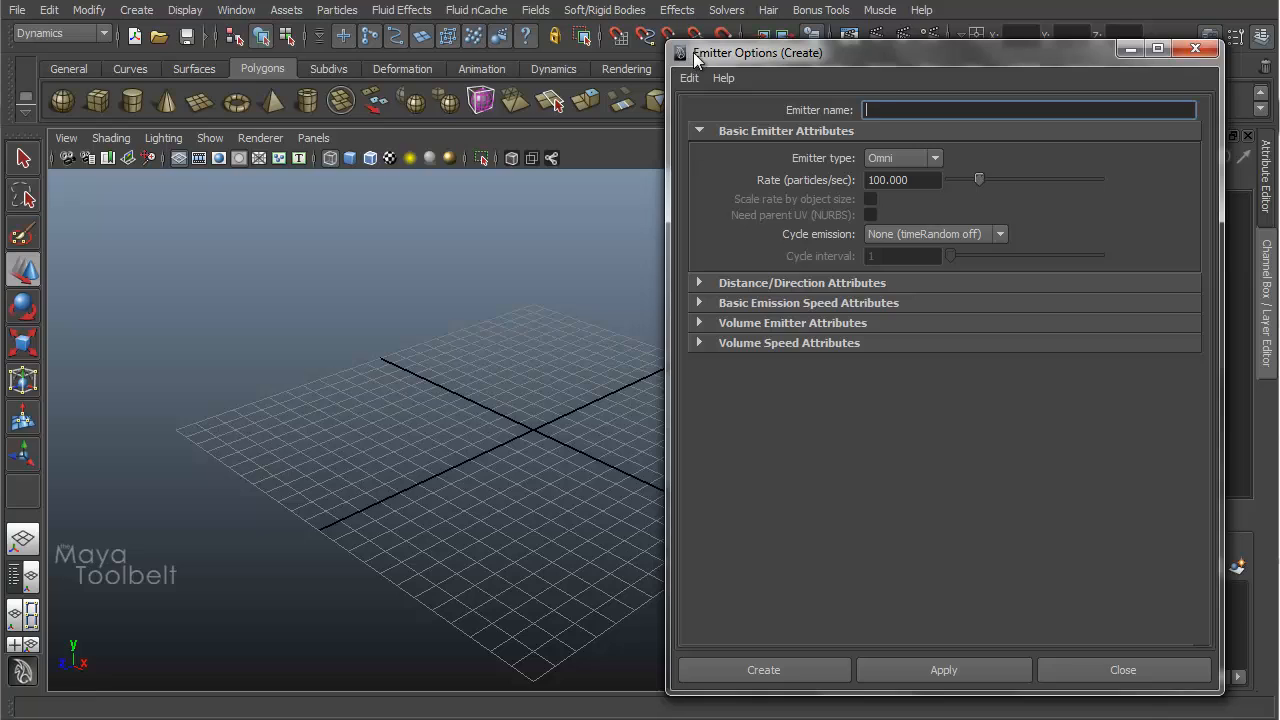
# - Open the Emit from Object options and collapse the Basic Emission Speed, Volume Emitter and Volume Speed sections
pyautogui.click(336, 10)
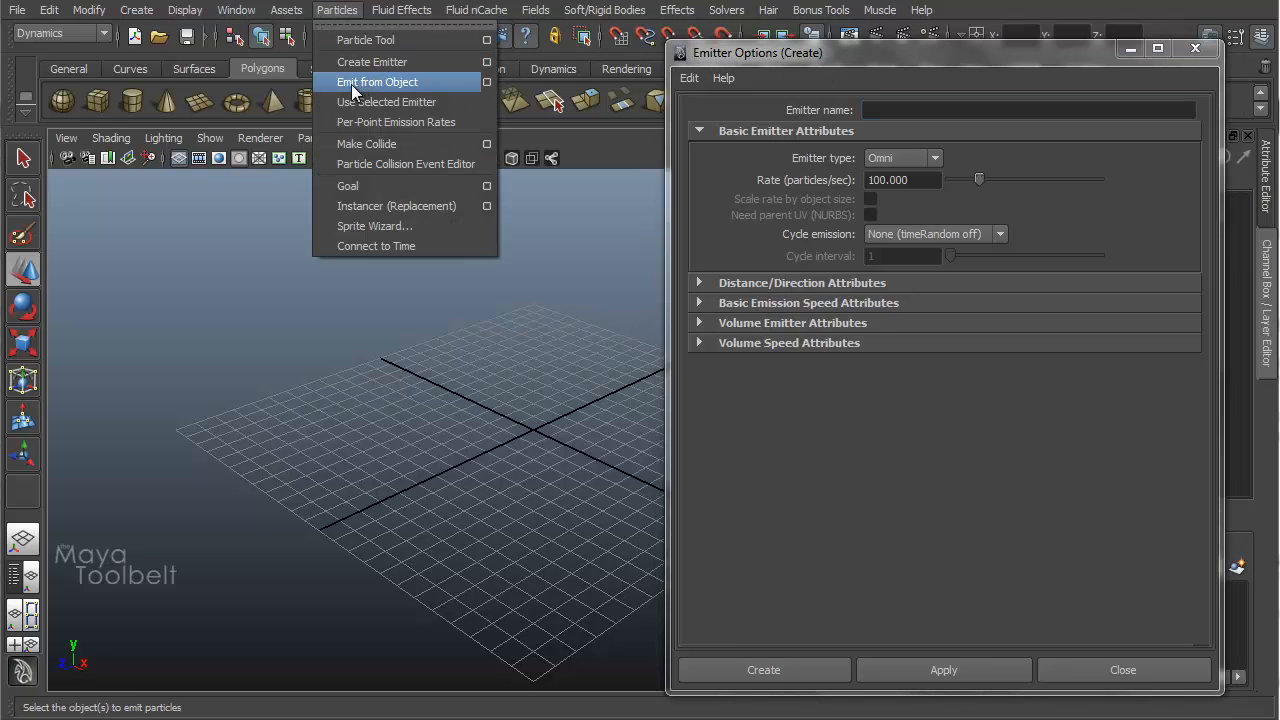
pyautogui.click(486, 83)
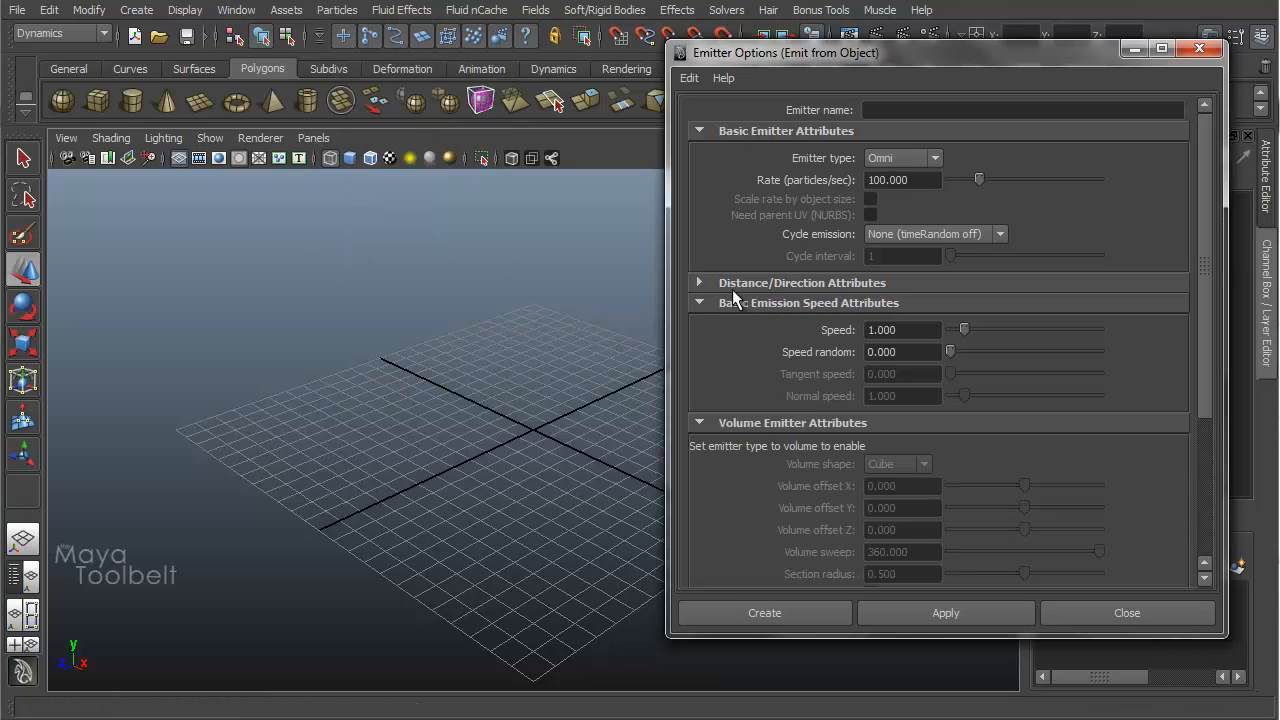
pyautogui.click(701, 302)
pyautogui.click(699, 323)
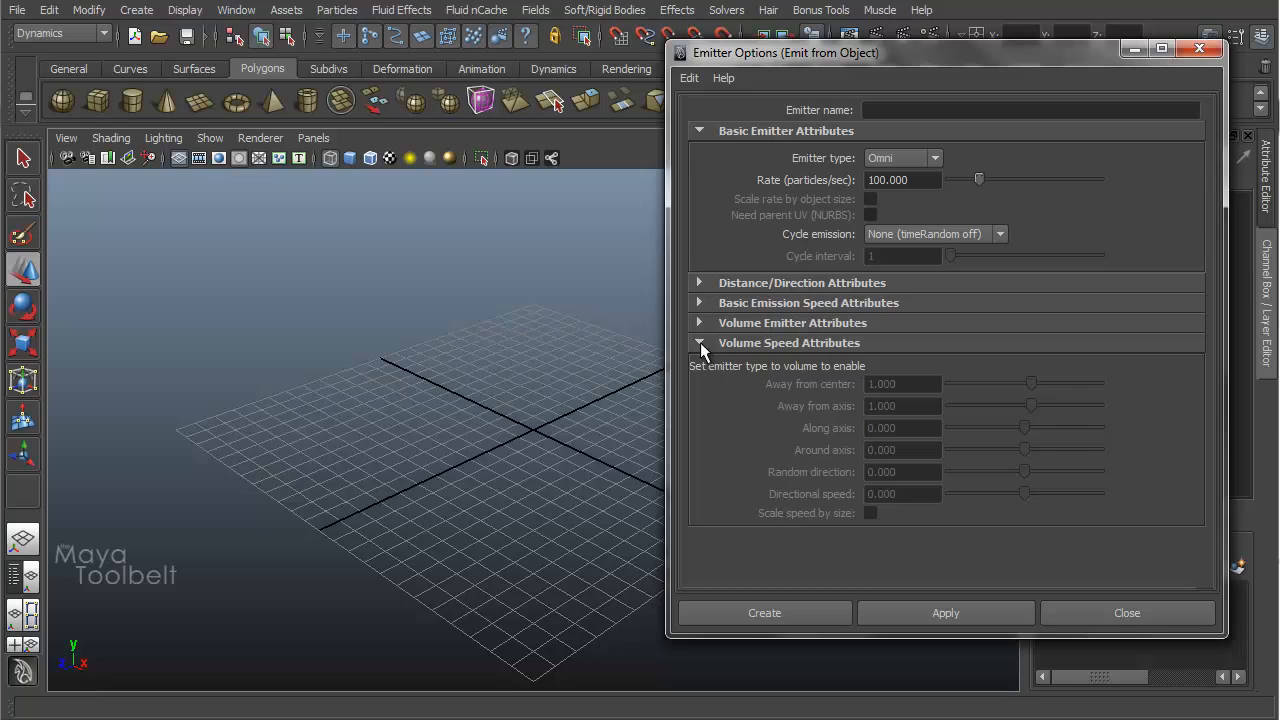
pyautogui.click(700, 342)
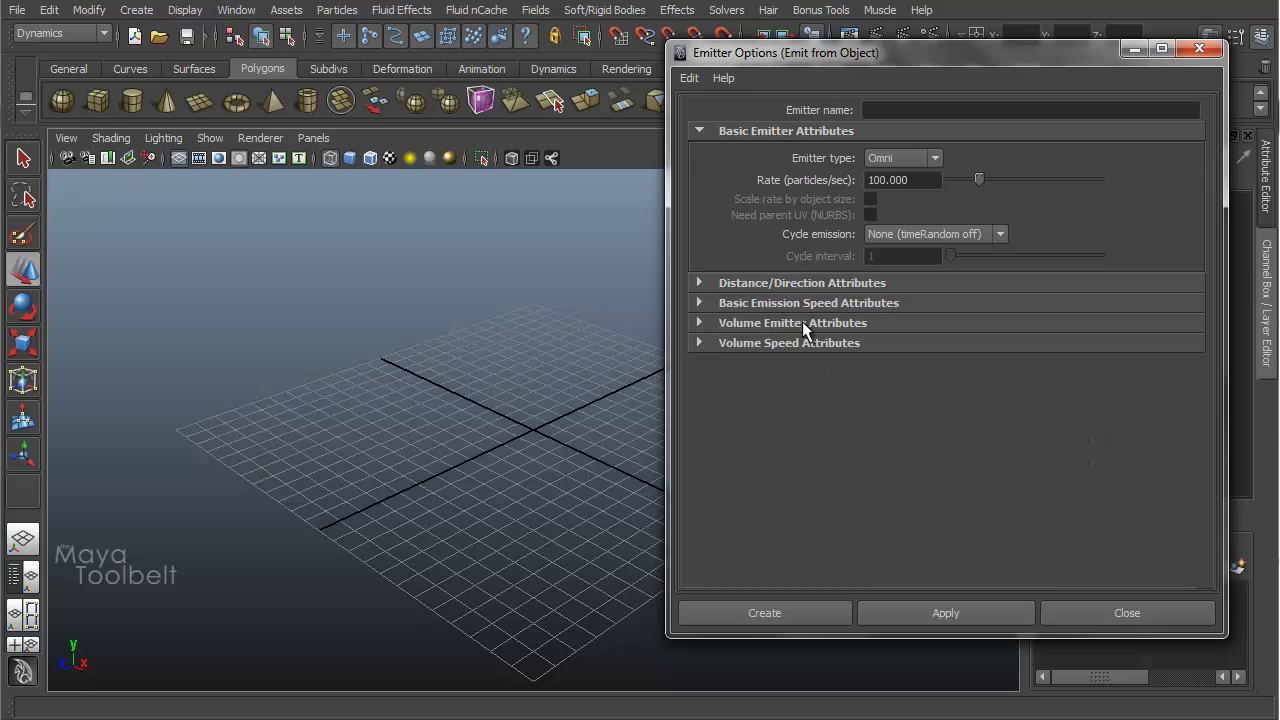
# - Look over the available emitter types in the Emit from Object options, then close the options window
pyautogui.click(939, 157)
pyautogui.click(937, 158)
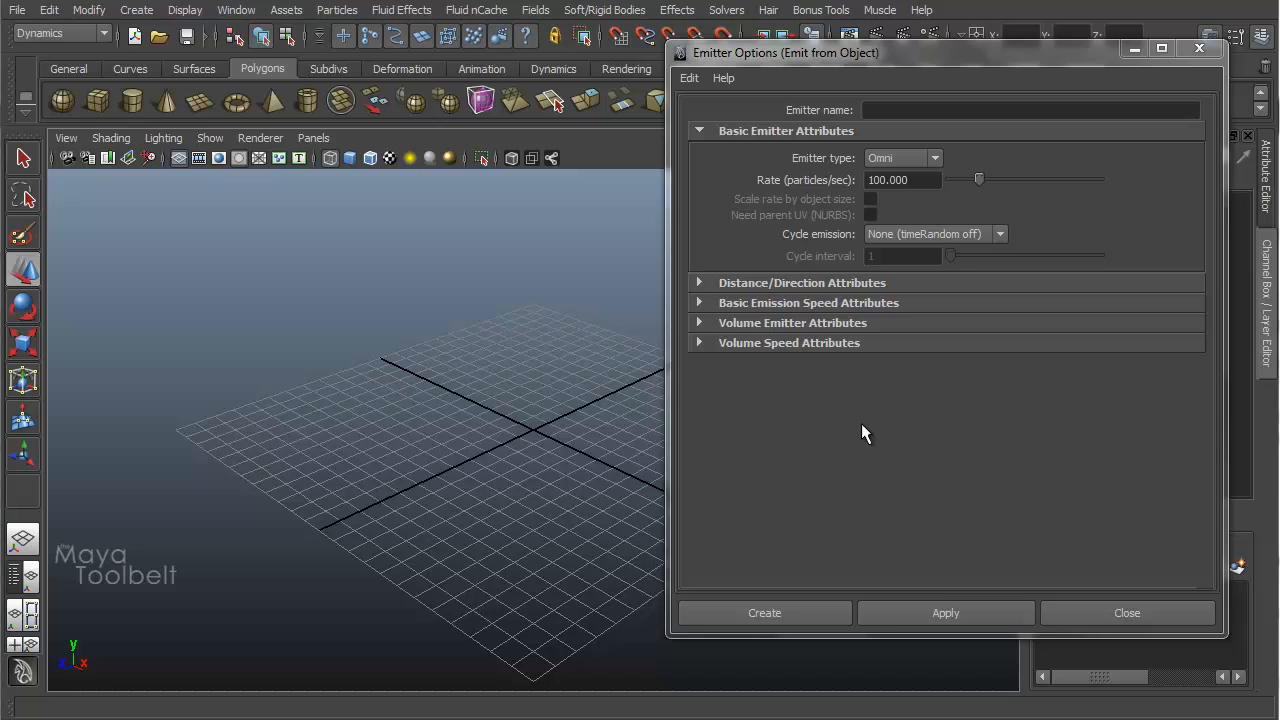
pyautogui.click(1199, 48)
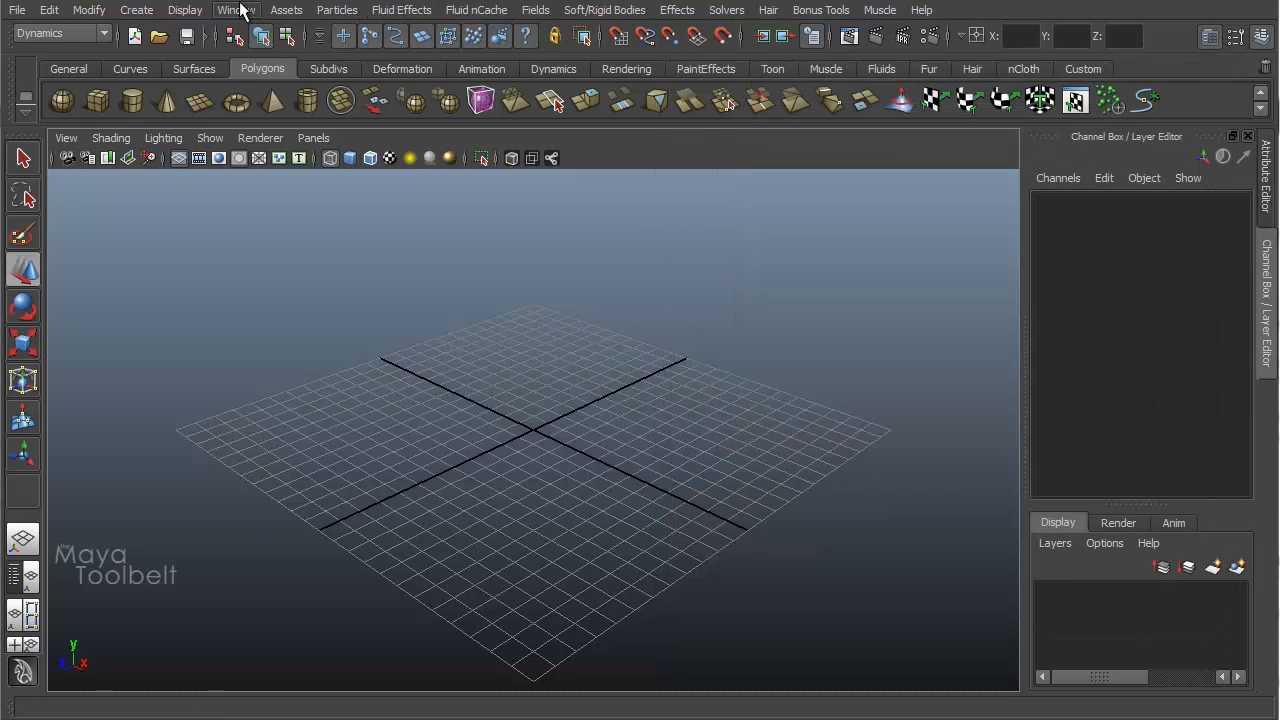
# - Reset the Create Emitter options to their defaults and create an Omni emitter with a rate of 100 particles/sec
pyautogui.click(333, 11)
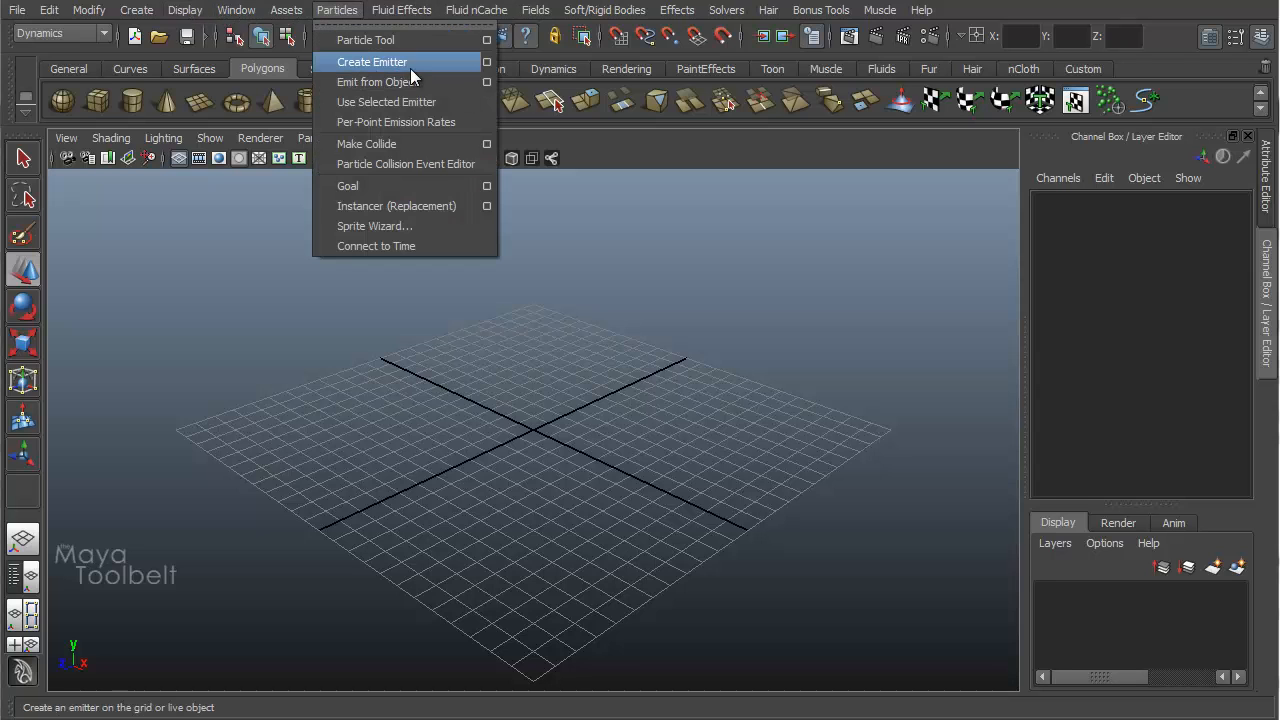
pyautogui.click(487, 62)
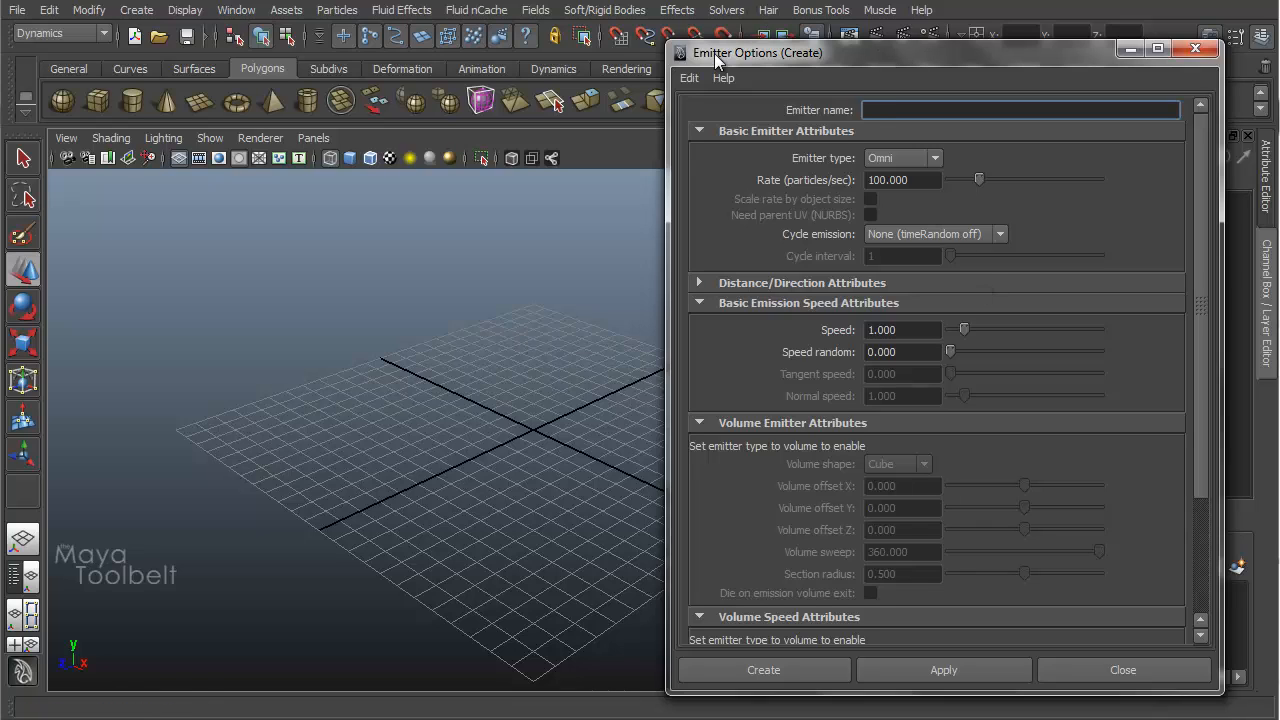
pyautogui.click(690, 78)
pyautogui.click(724, 120)
pyautogui.click(765, 672)
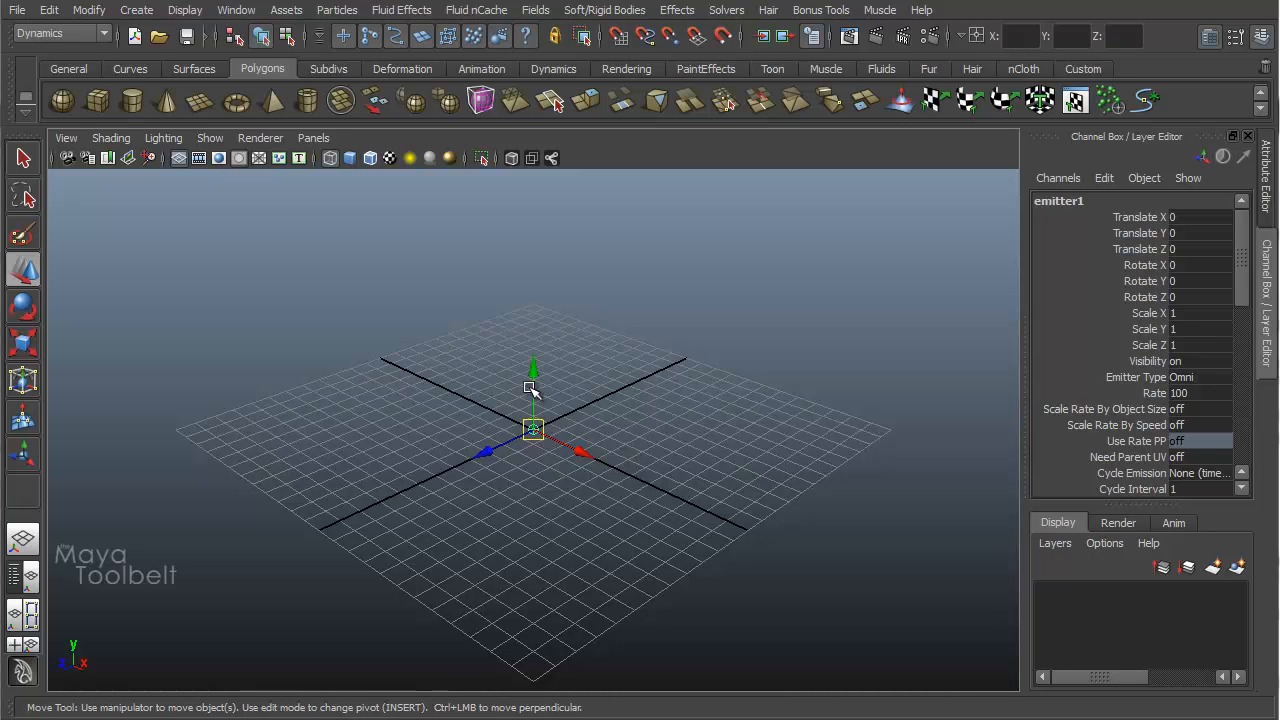
# - Try moving the emitter up about 0.4 along the Y axis and undo the move
pyautogui.moveTo(534, 384); pyautogui.dragTo(533, 370)
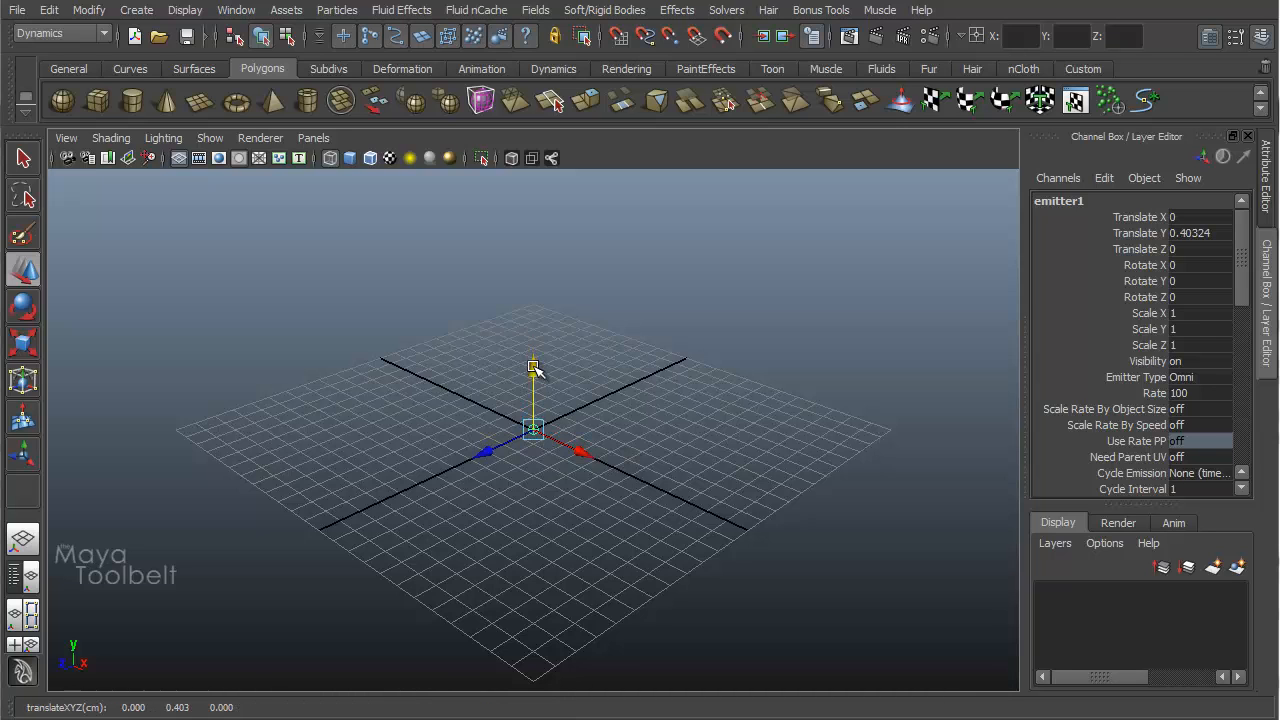
pyautogui.hotkey('ctrl', 'z')
pyautogui.moveTo(491, 471)
pyautogui.keyDown('alt'); pyautogui.mouseDown()
pyautogui.moveTo(590, 443)
pyautogui.moveTo(574, 460)
pyautogui.moveTo(516, 466)
pyautogui.mouseUp(); pyautogui.keyUp('alt')
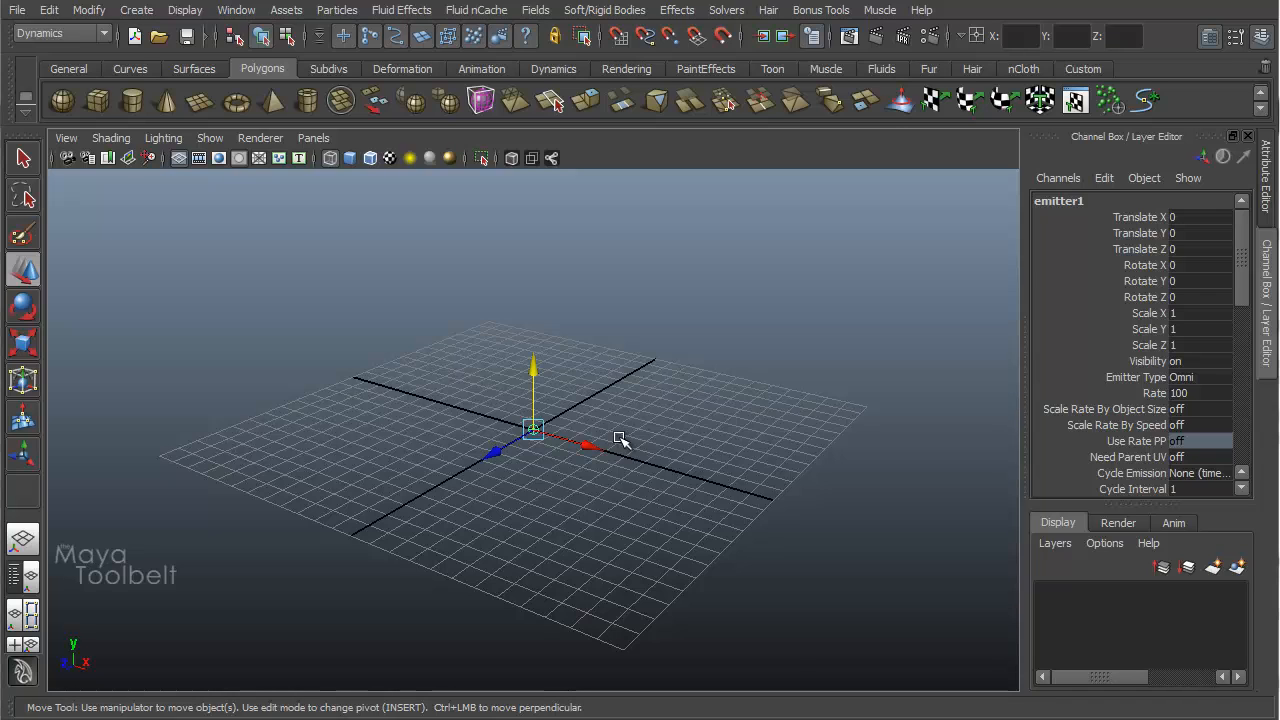
# - Show the Time Slider and Range Slider interface elements, using a detached UI Elements list
pyautogui.click(176, 11)
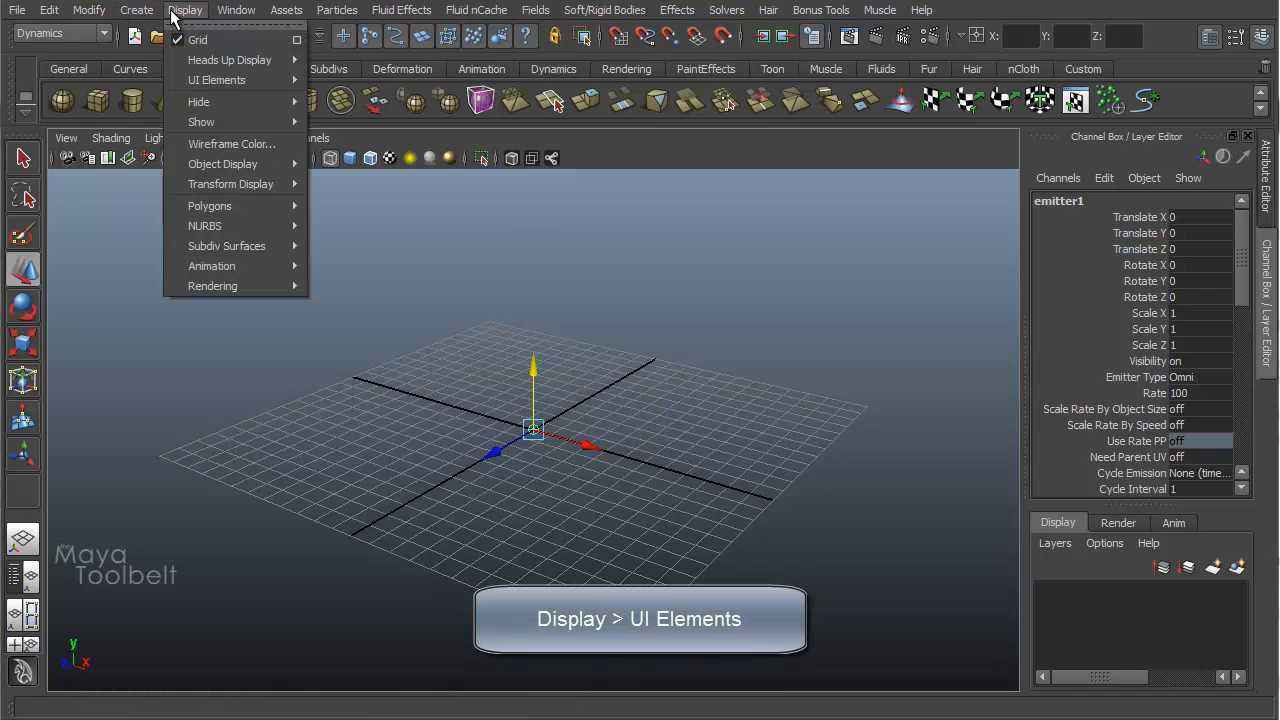
pyautogui.moveTo(215, 81)
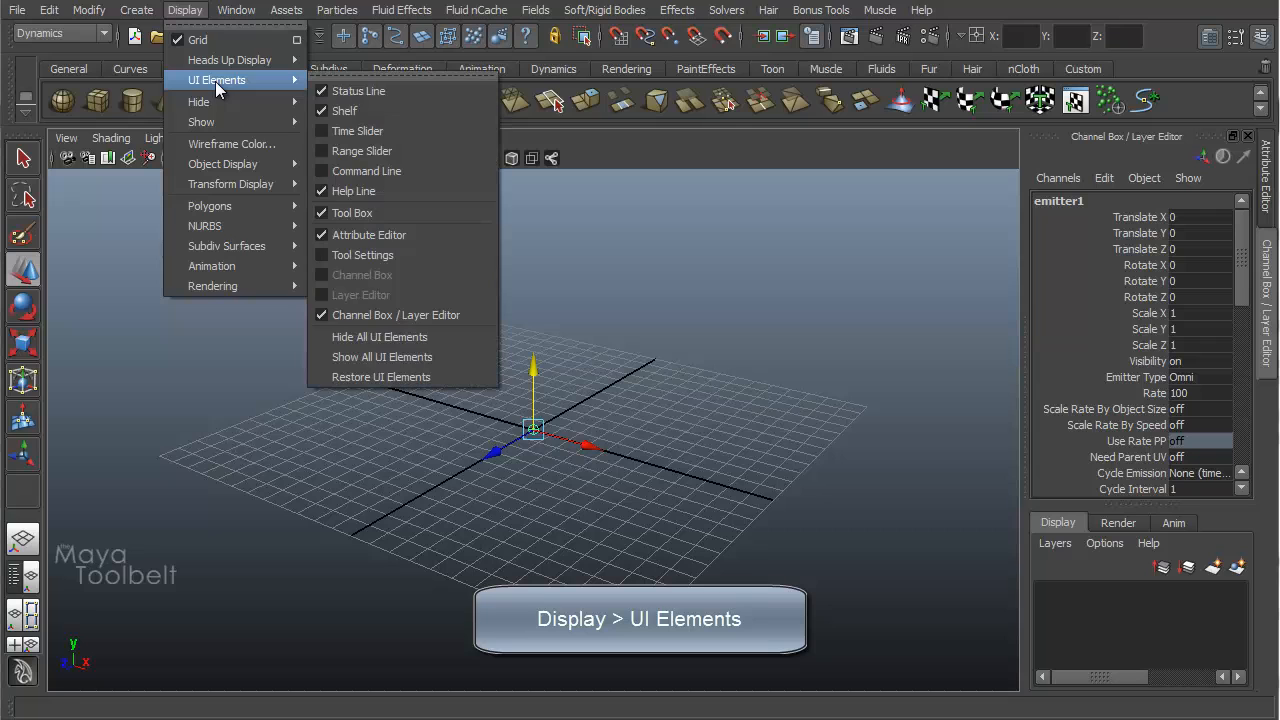
pyautogui.click(381, 78)
pyautogui.moveTo(421, 55); pyautogui.dragTo(160, 191)
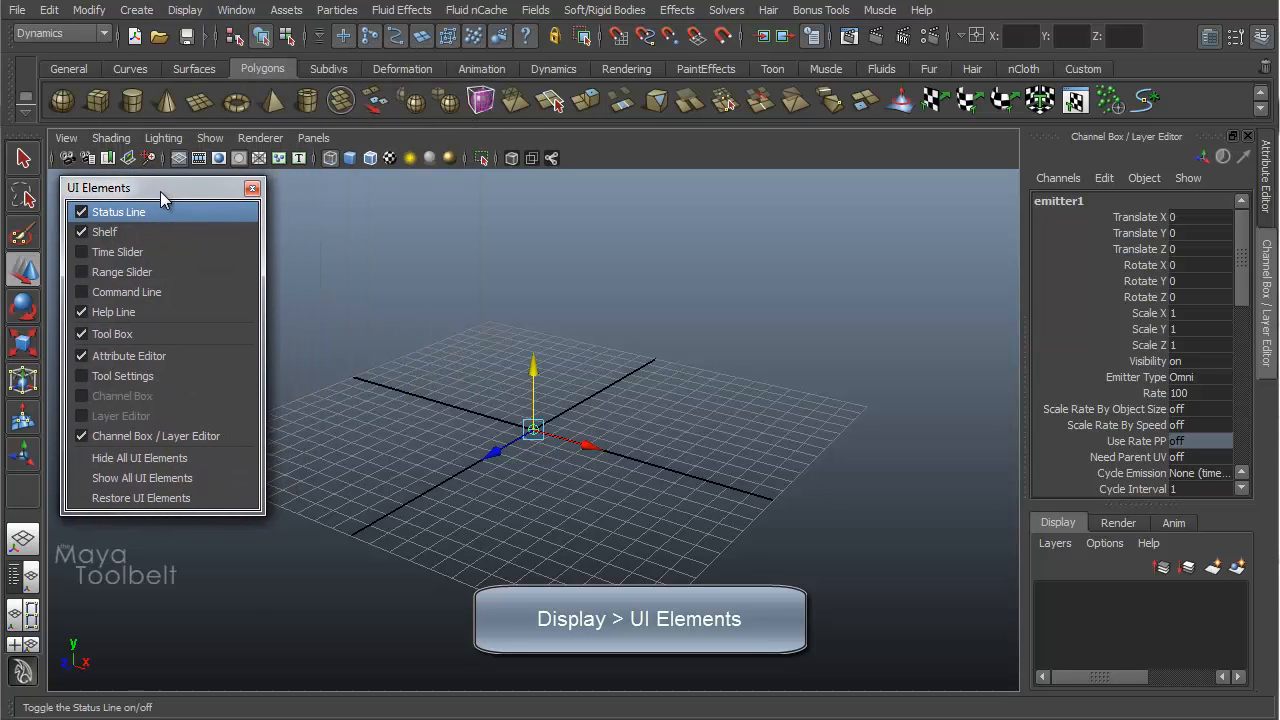
pyautogui.click(131, 258)
pyautogui.click(110, 273)
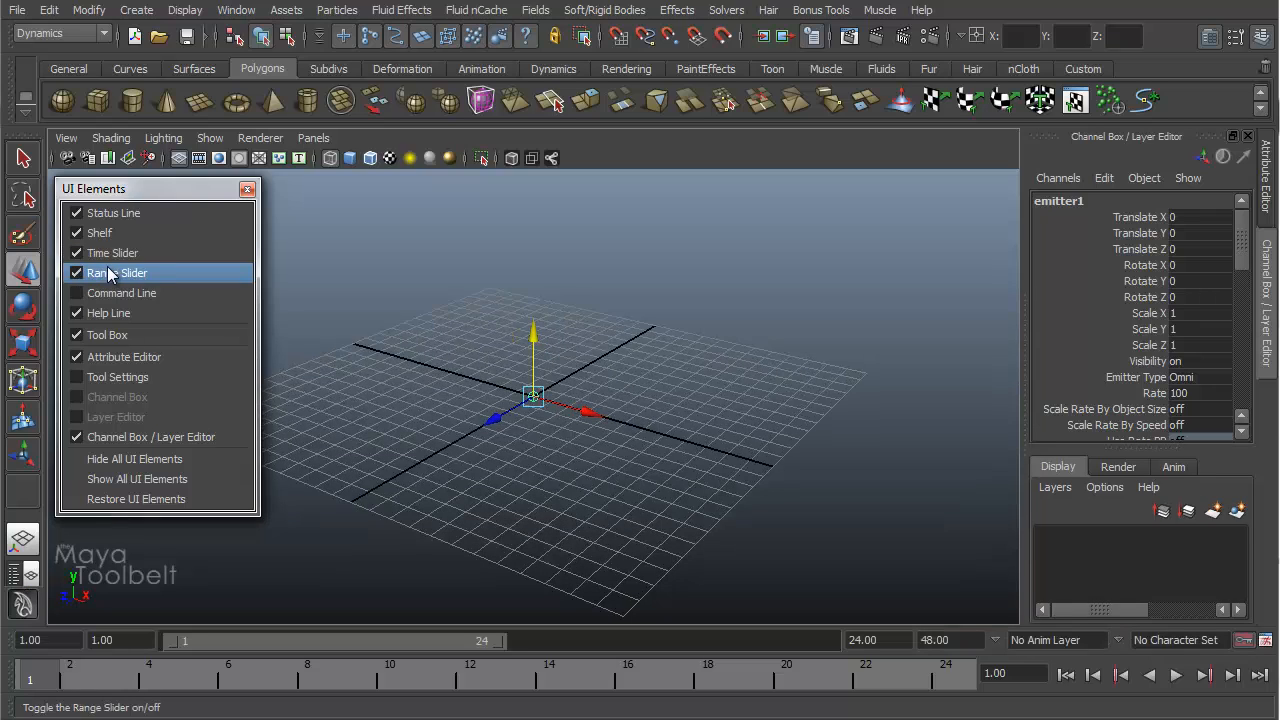
pyautogui.click(247, 189)
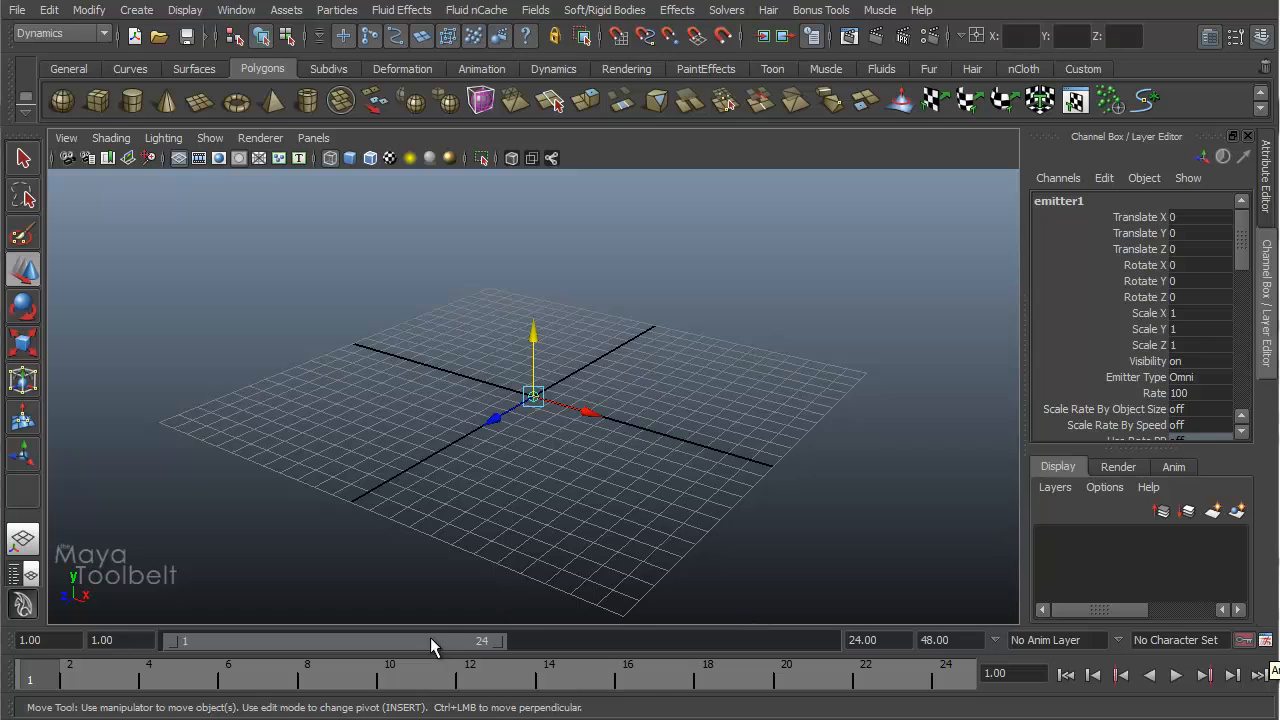
# - Open the animation preferences at the Time Slider settings and reposition the window
pyautogui.click(1266, 650)
pyautogui.moveTo(478, 136); pyautogui.dragTo(570, 87)
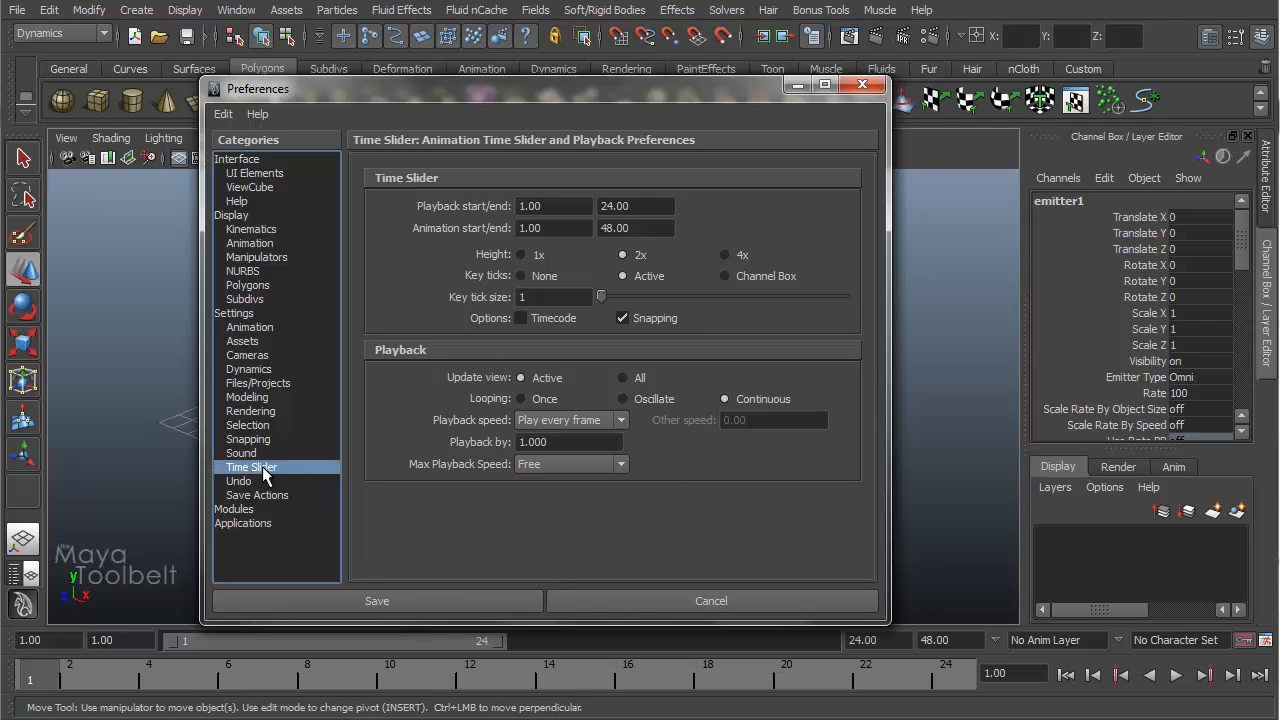
pyautogui.moveTo(424, 93); pyautogui.dragTo(462, 189)
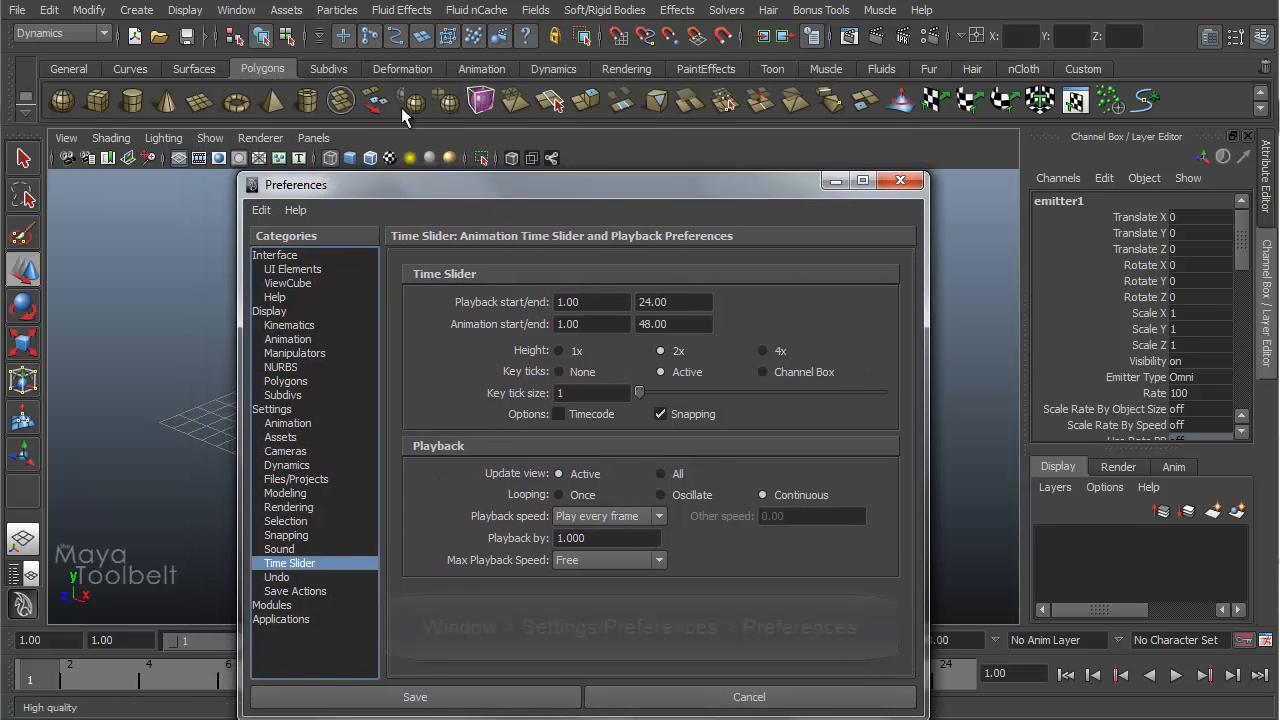
# - Bring up the general Preferences and display the Time Slider category with its playback settings
pyautogui.click(236, 10)
pyautogui.moveTo(322, 122)
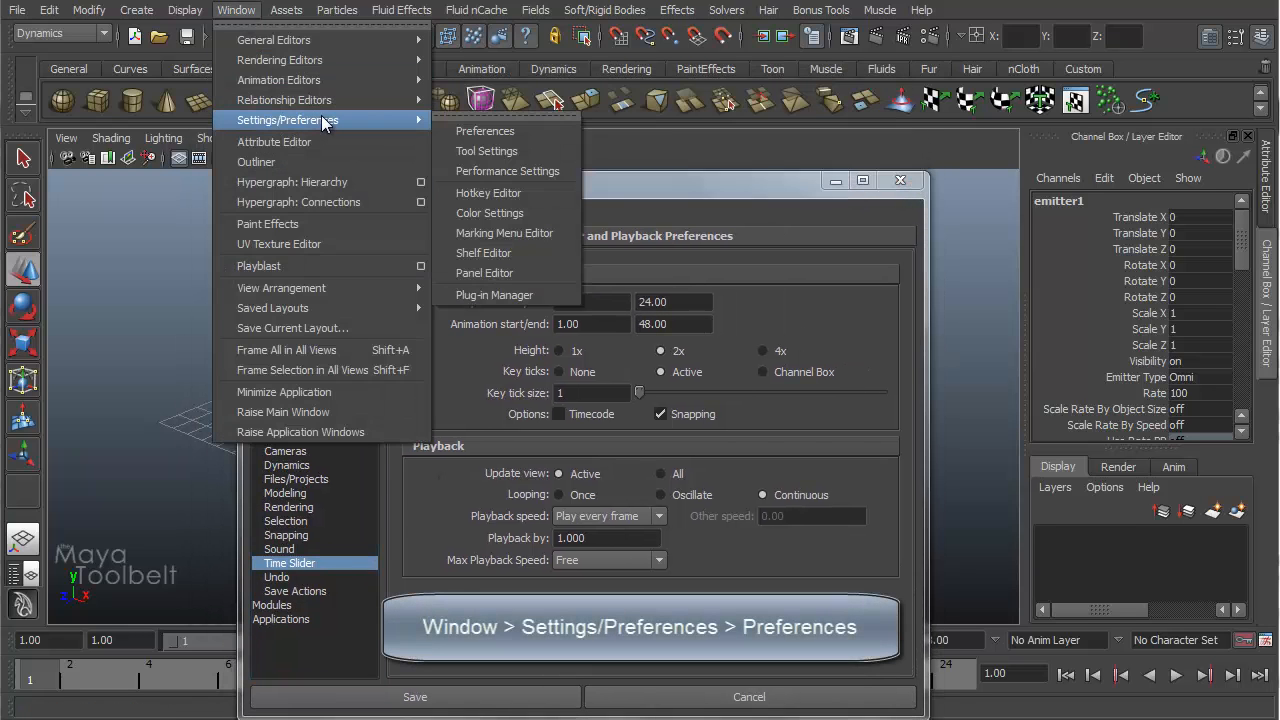
pyautogui.click(492, 131)
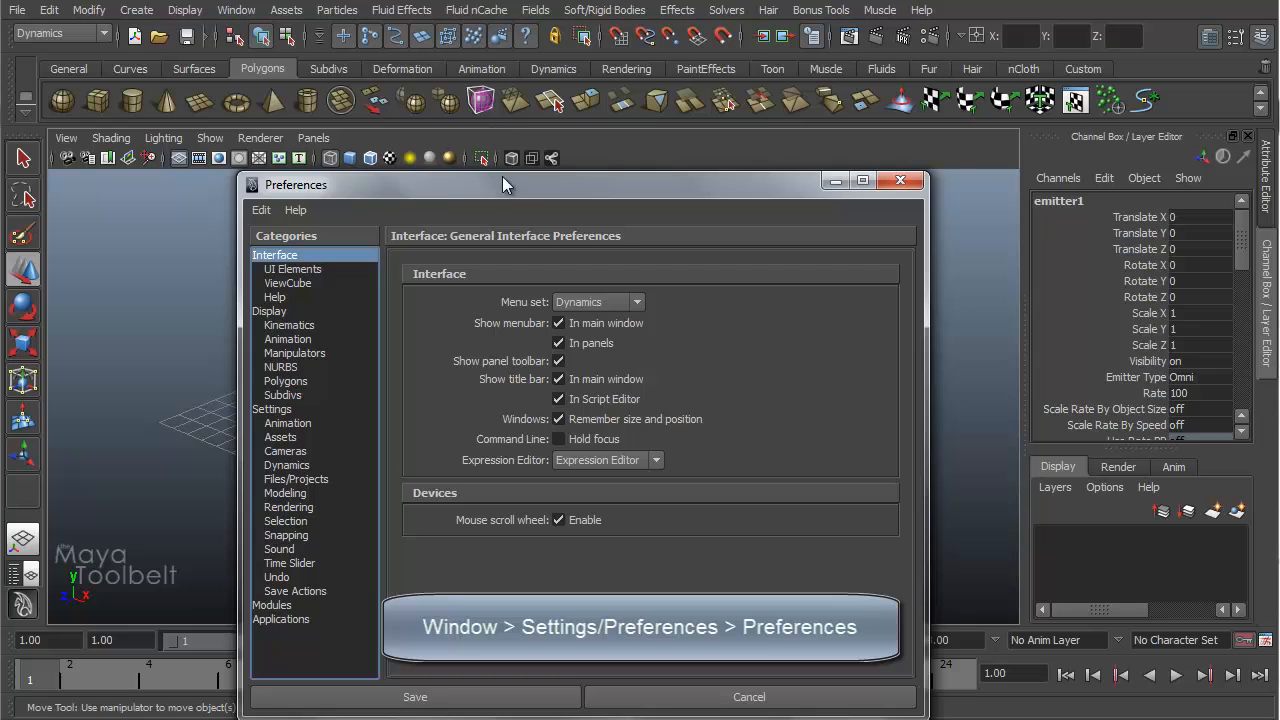
pyautogui.moveTo(505, 183); pyautogui.dragTo(537, 117)
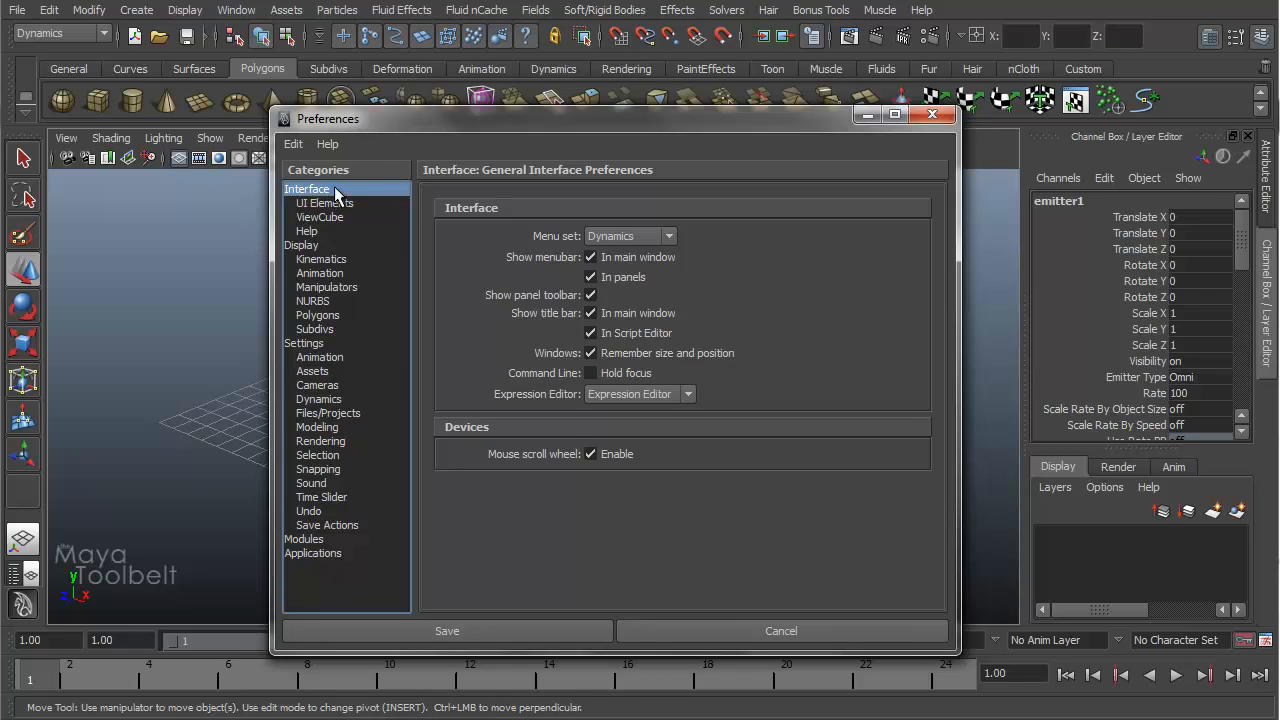
pyautogui.click(324, 500)
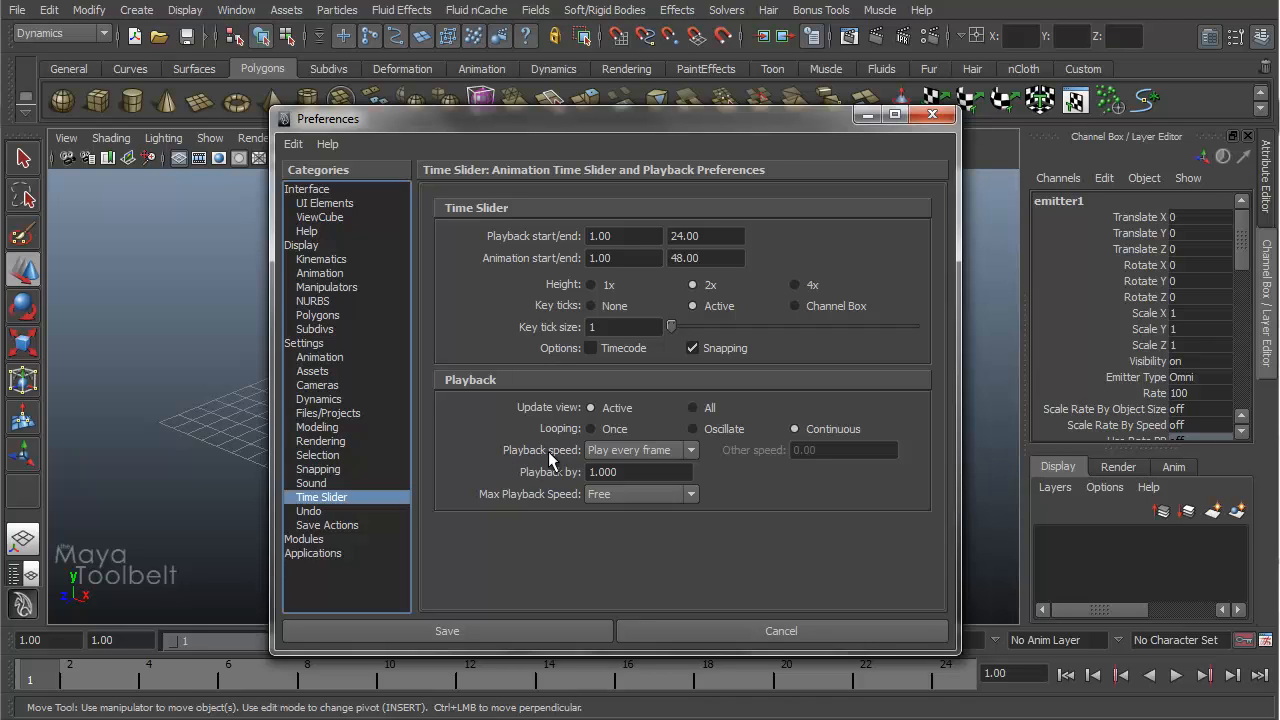
# - Review the playback speed choices, keep Play every frame, and save the preferences
pyautogui.click(628, 452)
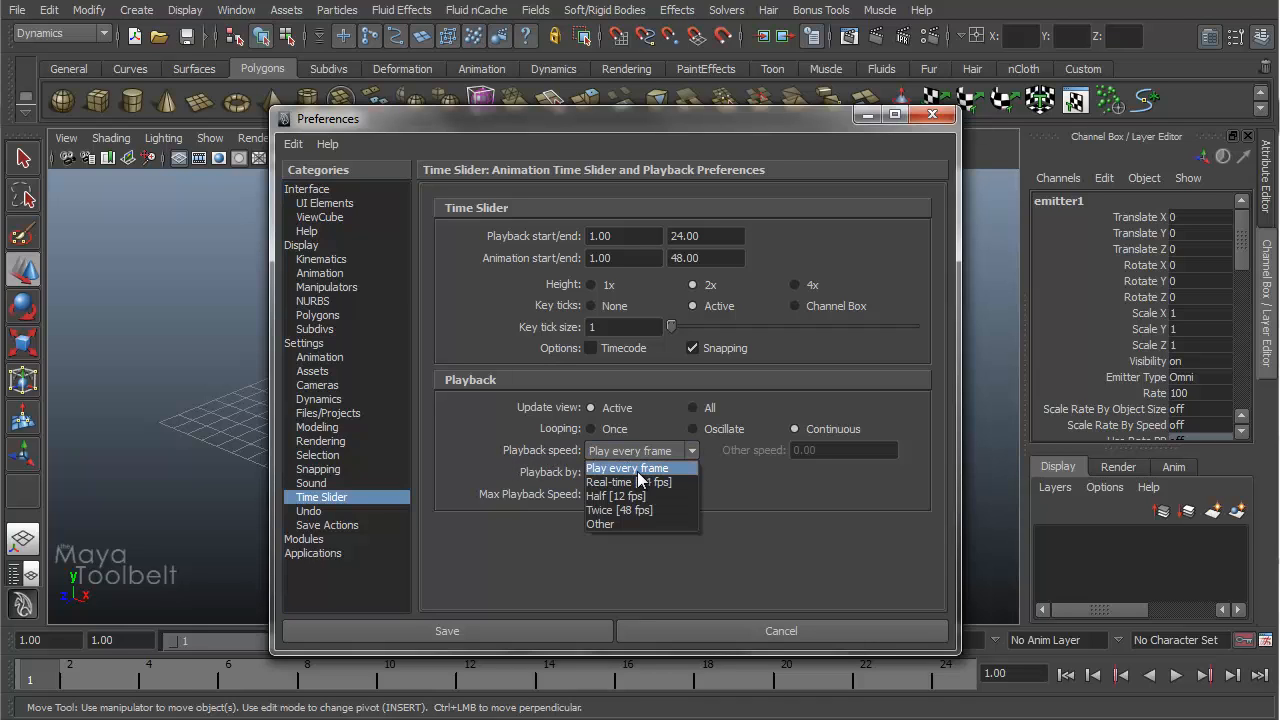
pyautogui.click(686, 451)
pyautogui.click(688, 452)
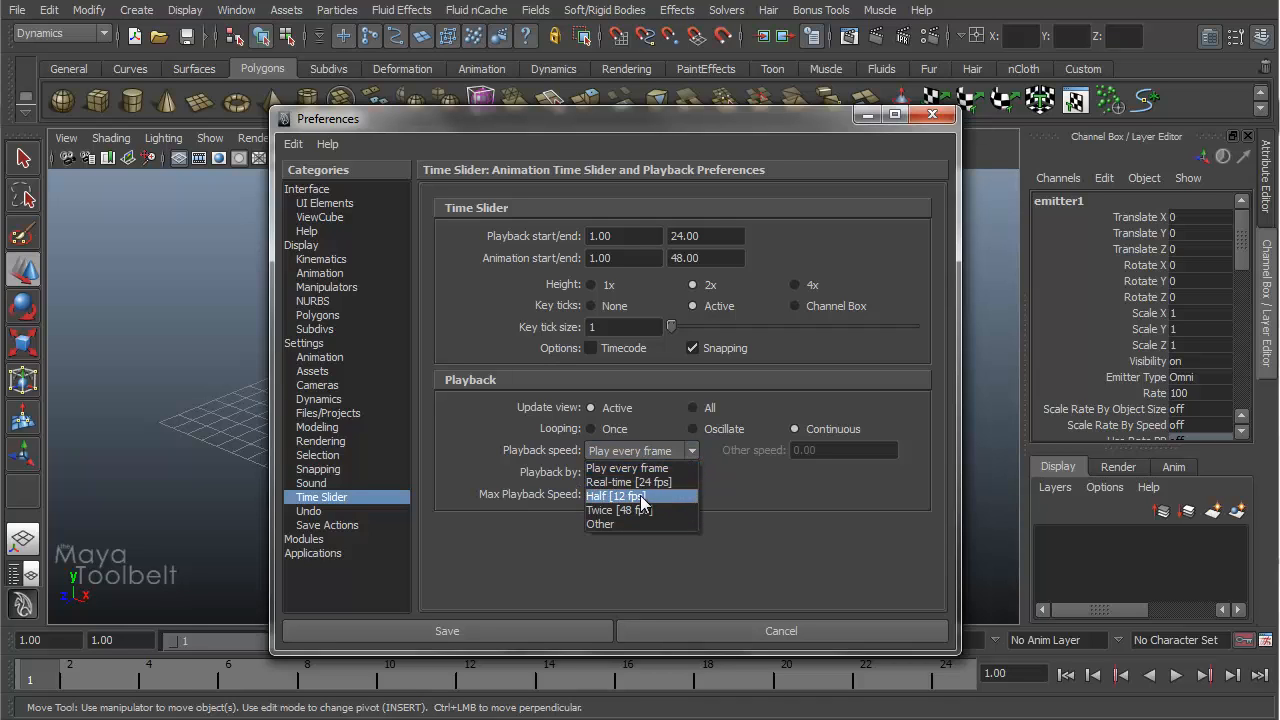
pyautogui.click(688, 455)
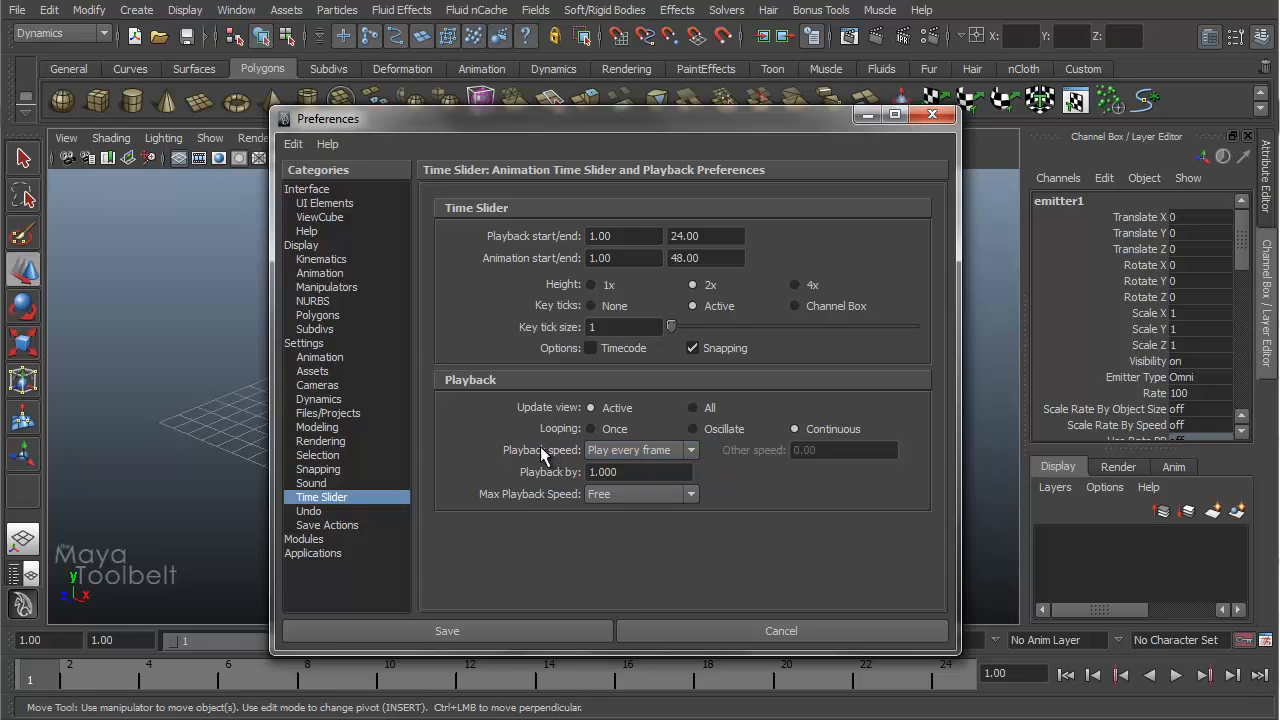
pyautogui.click(452, 636)
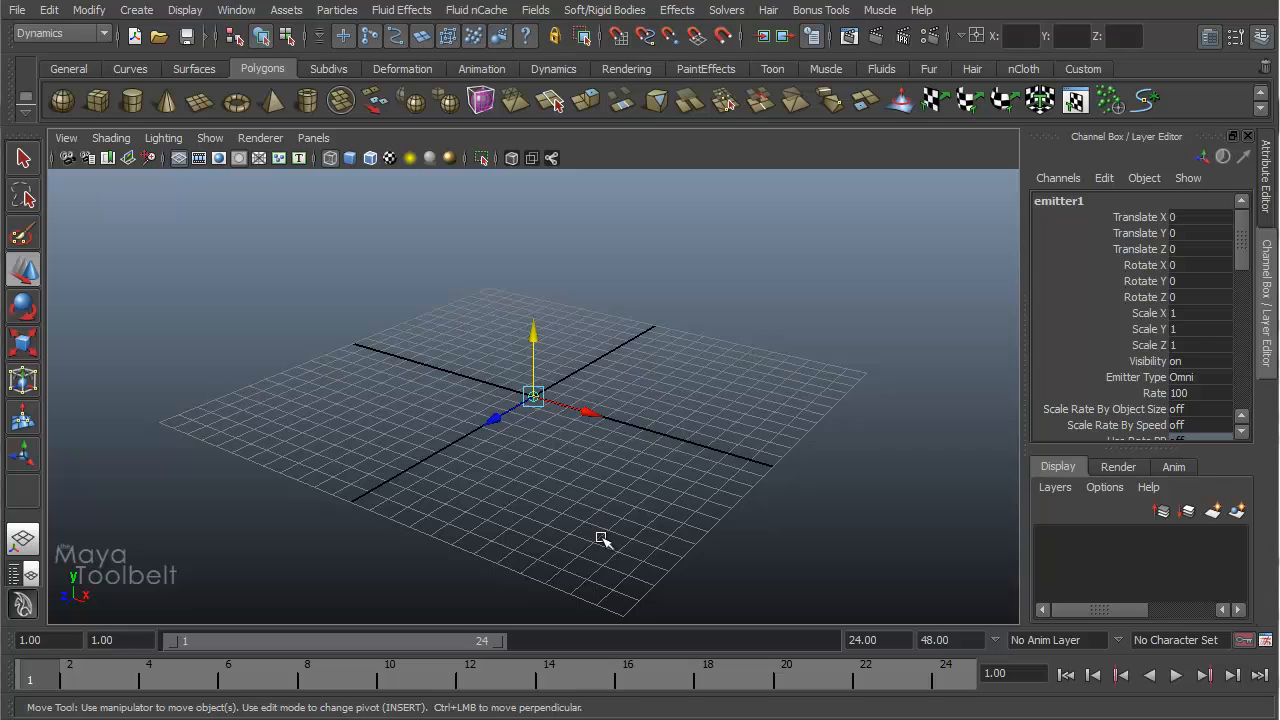
# - Hide the grid in the perspective view and deselect the emitter
pyautogui.click(179, 158)
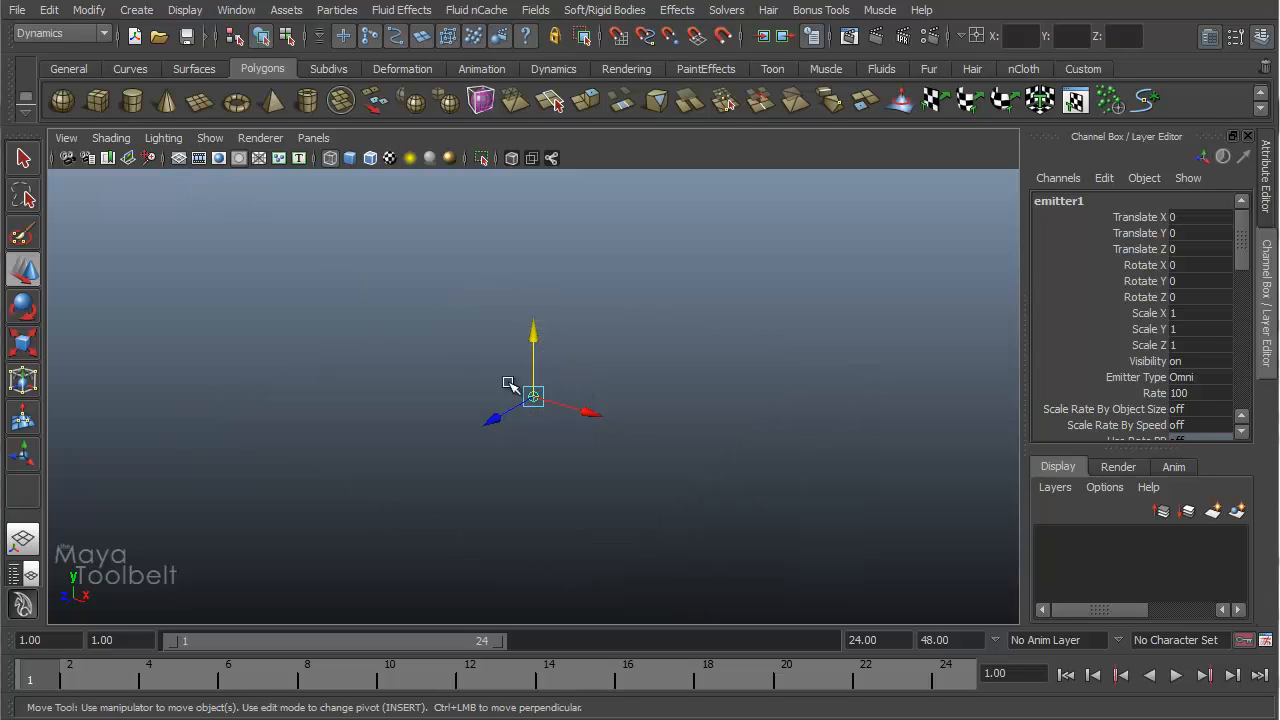
pyautogui.click(714, 400)
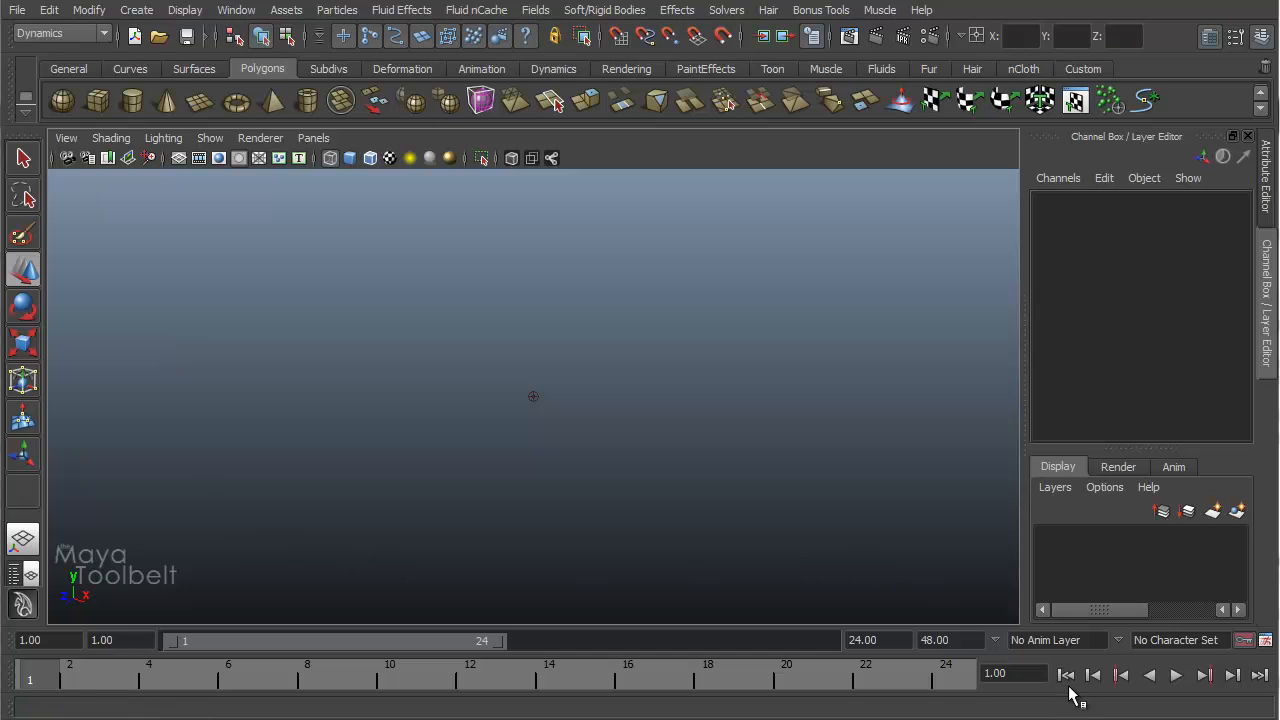
pyautogui.moveTo(41, 681)
pyautogui.mouseDown()
pyautogui.moveTo(228, 687)
pyautogui.moveTo(34, 686)
pyautogui.mouseUp()
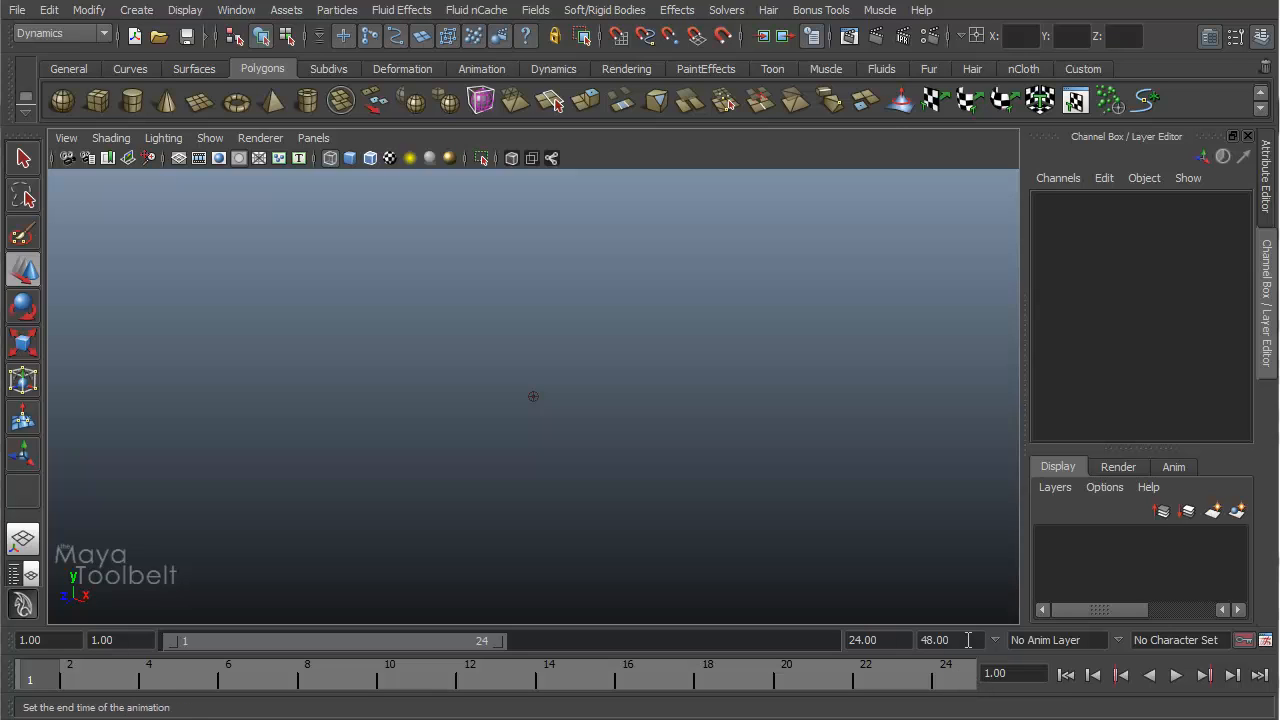
# - Set the end time of the playback range to 1000 frames
pyautogui.doubleClick(861, 641)
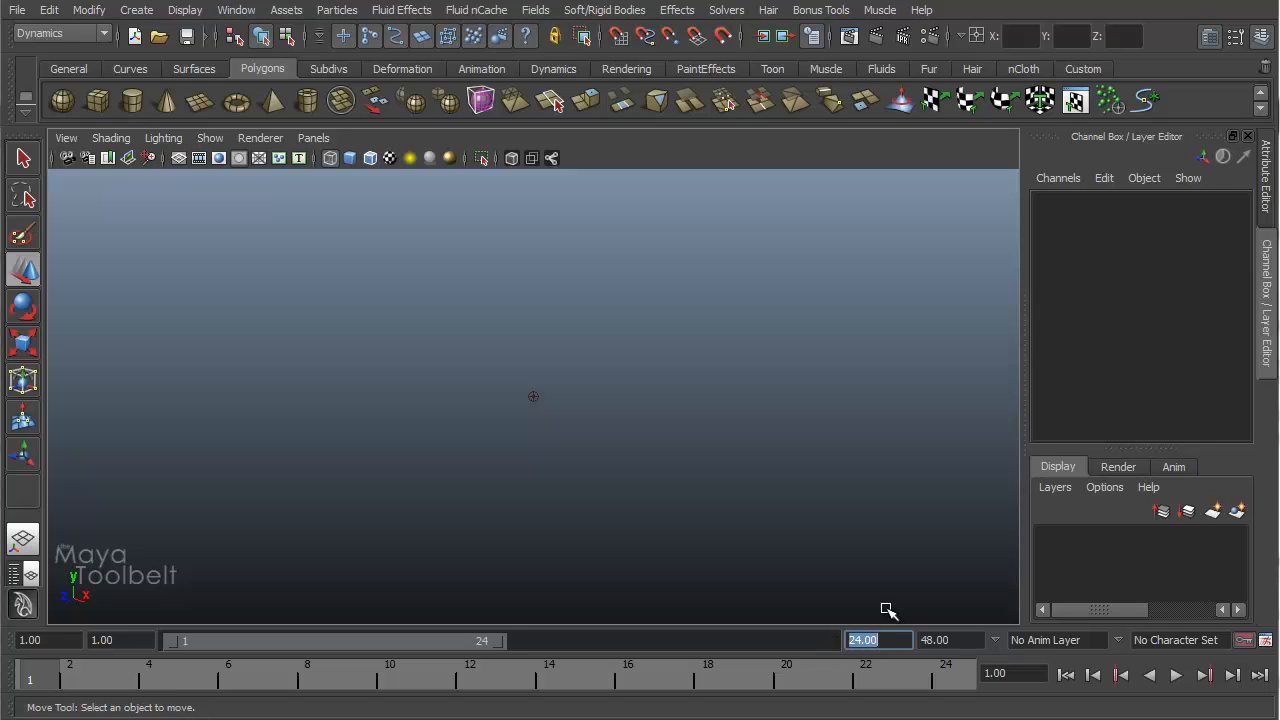
pyautogui.write('1000')
pyautogui.press('Return')
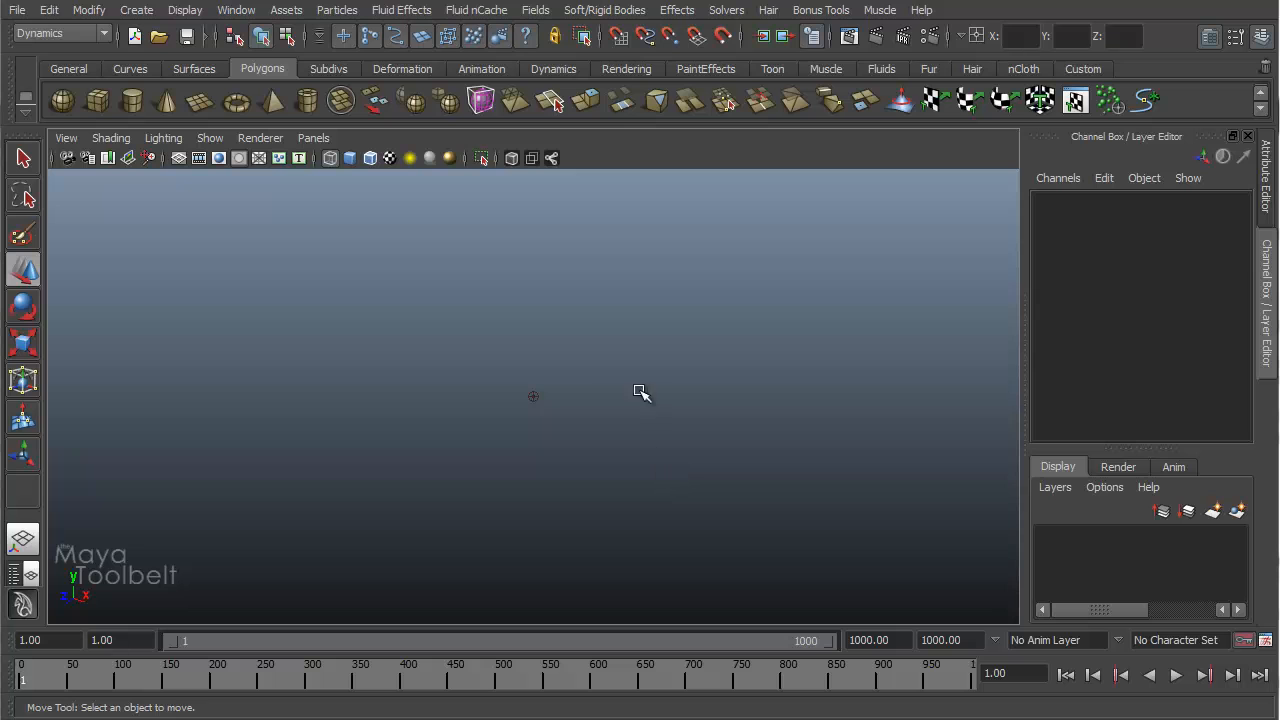
# - Play the particle simulation, replay it from the start, stop at about frame 715, and inspect the emission from several angles
pyautogui.hotkey('alt', 'v')
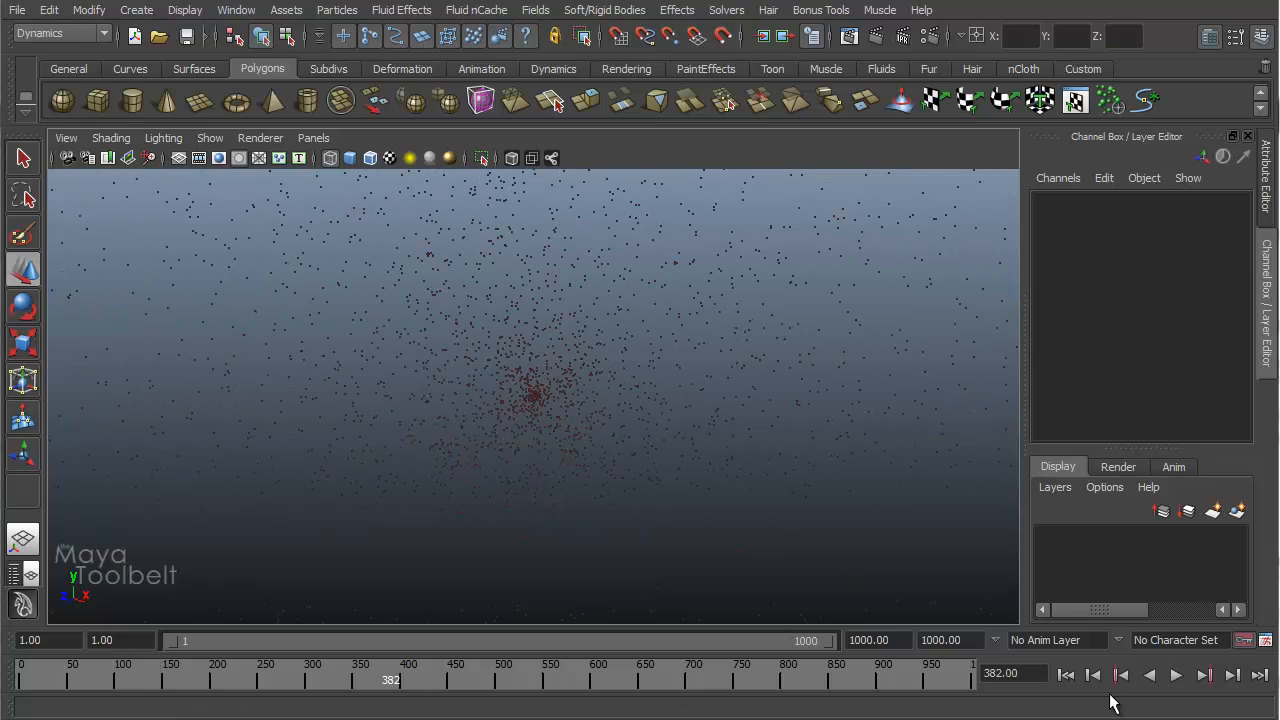
pyautogui.click(1066, 675)
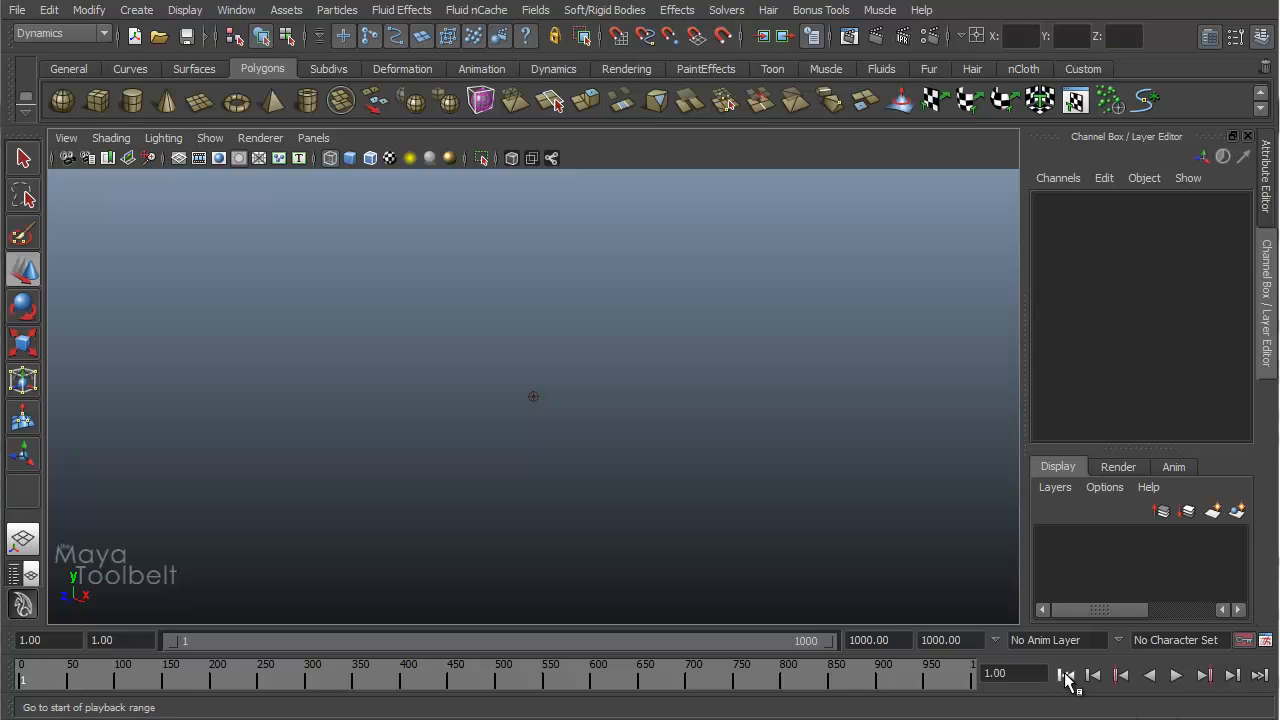
pyautogui.click(1176, 676)
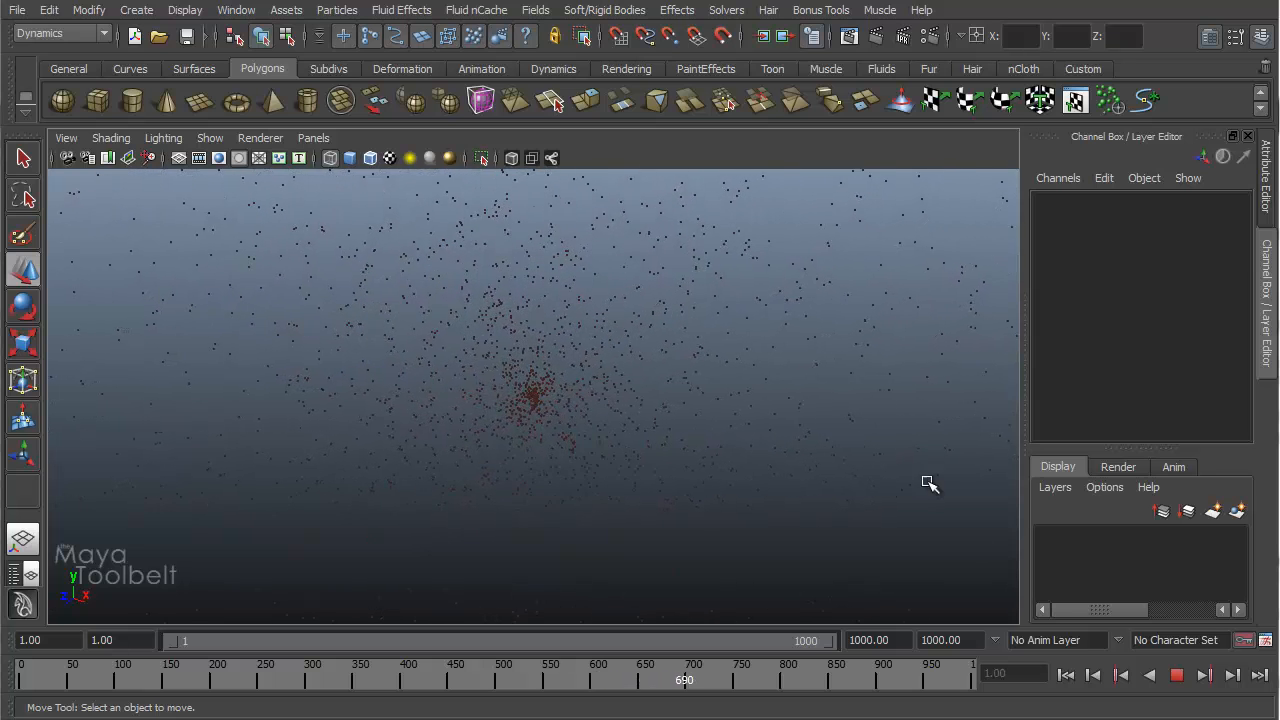
pyautogui.click(1176, 678)
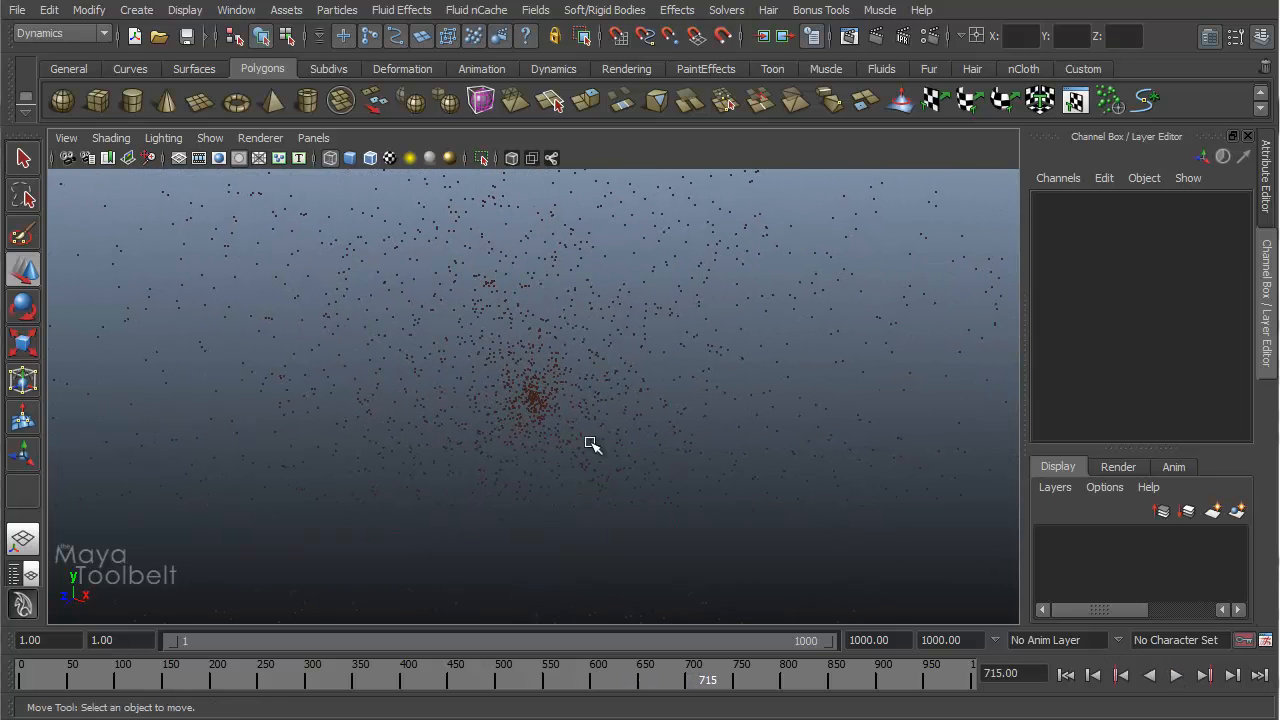
pyautogui.keyDown('alt'); pyautogui.moveTo(735, 416); pyautogui.dragTo(429, 457); pyautogui.keyUp('alt')
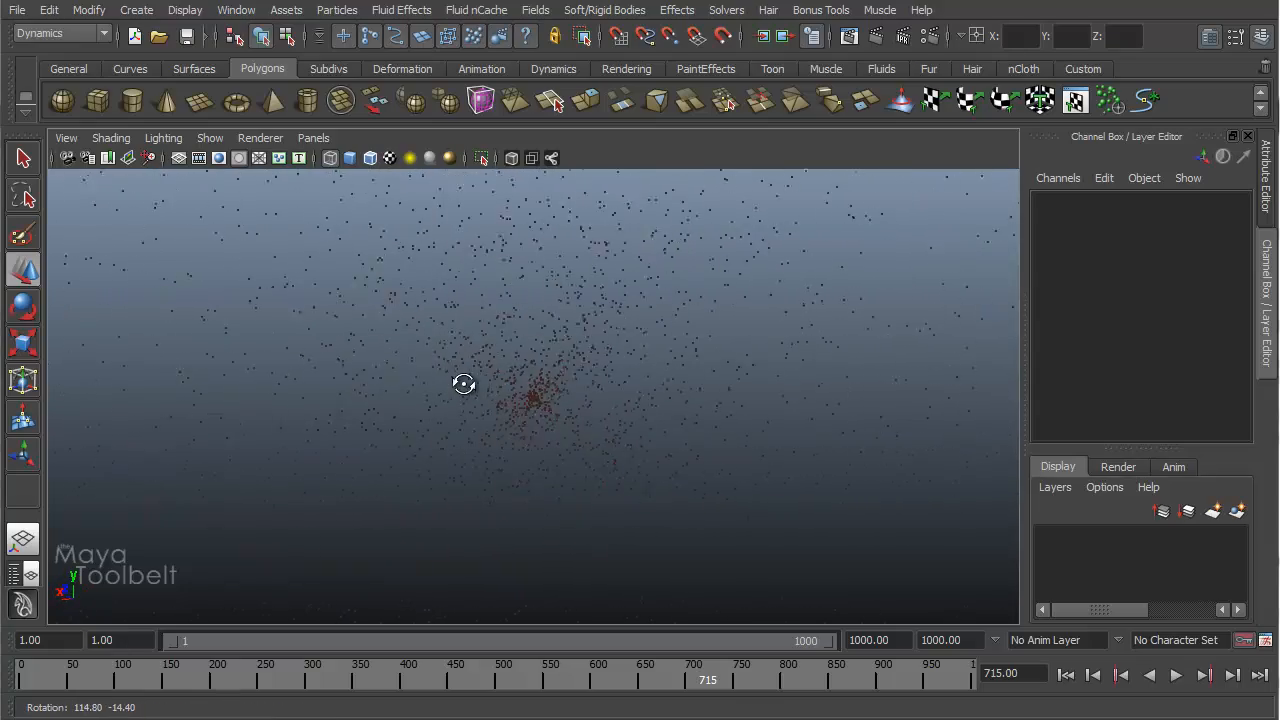
pyautogui.keyDown('alt'); pyautogui.moveTo(463, 384); pyautogui.dragTo(645, 393); pyautogui.keyUp('alt')
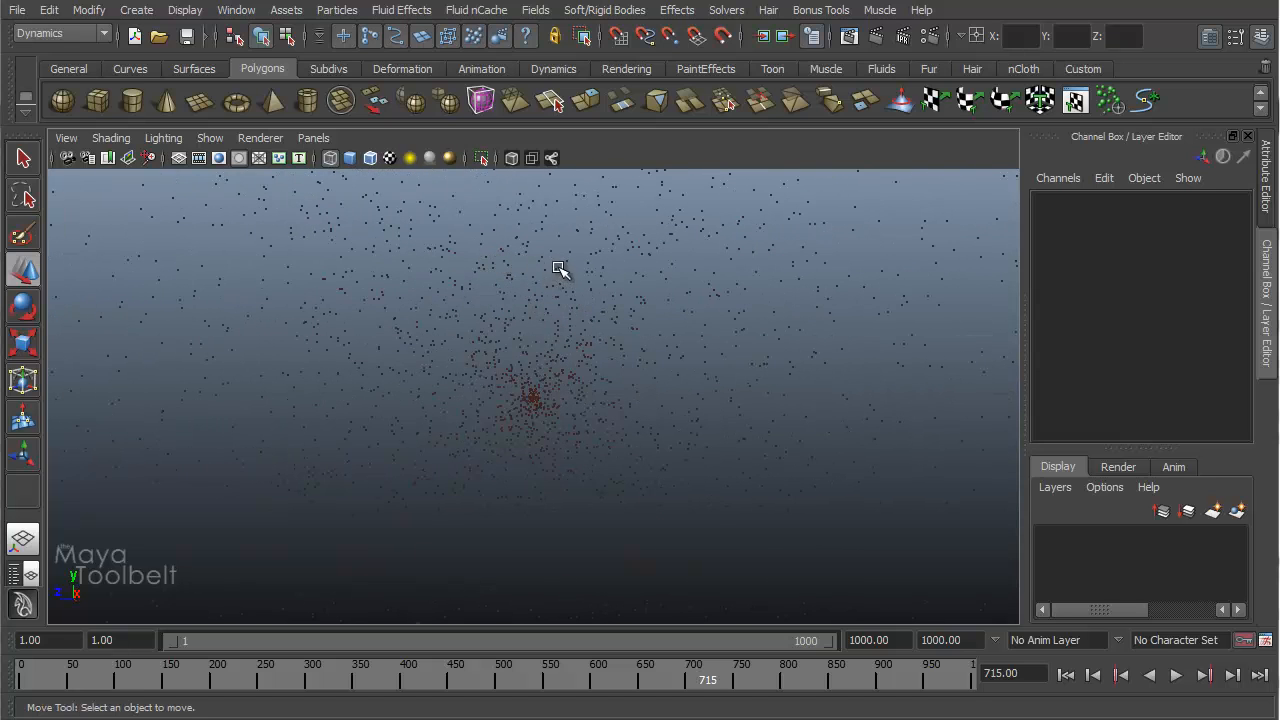
# - Select the emitted particles and bring up the Render Attributes of particleShape2 in an enlarged Attribute Editor area
pyautogui.click(530, 235)
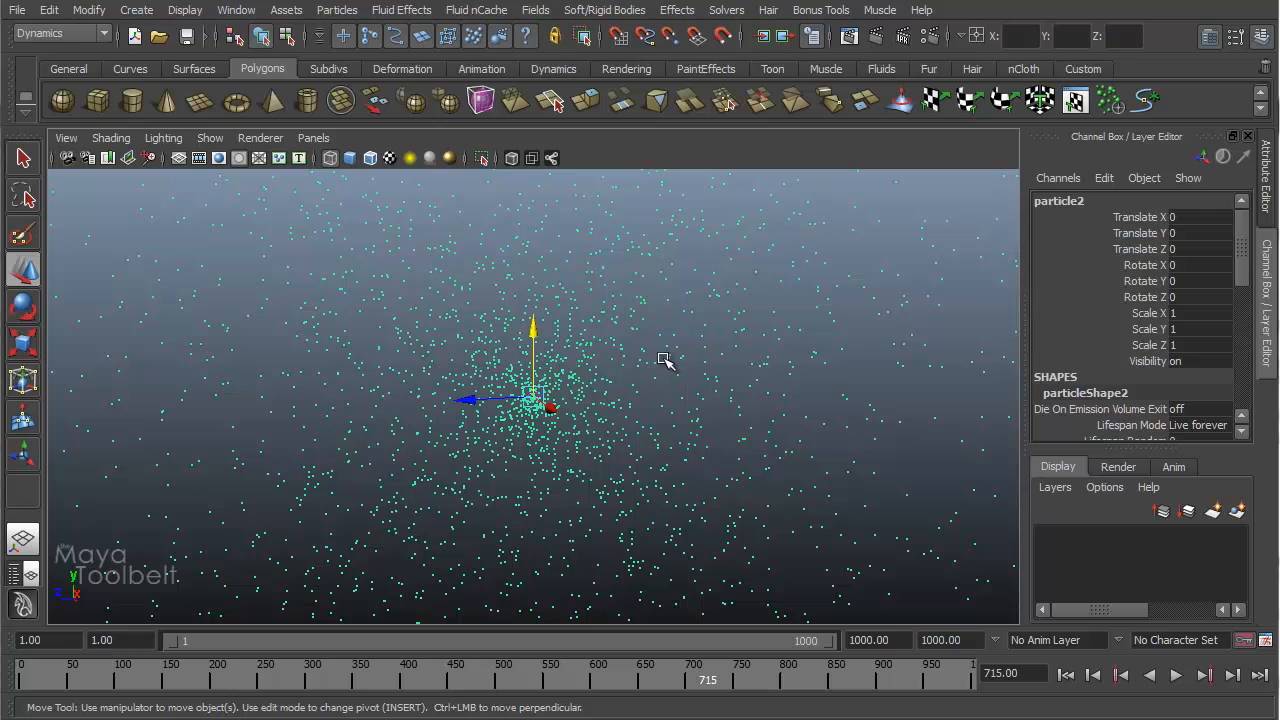
pyautogui.hotkey('ctrl', 'a')
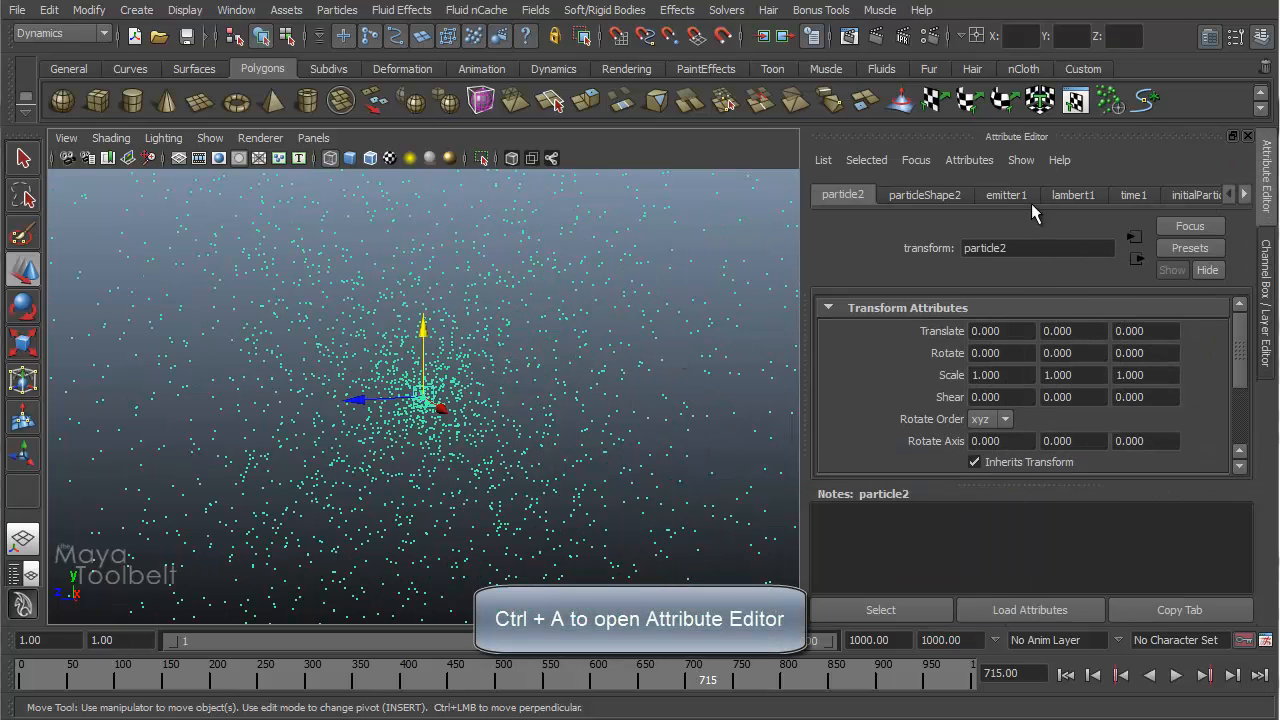
pyautogui.click(924, 195)
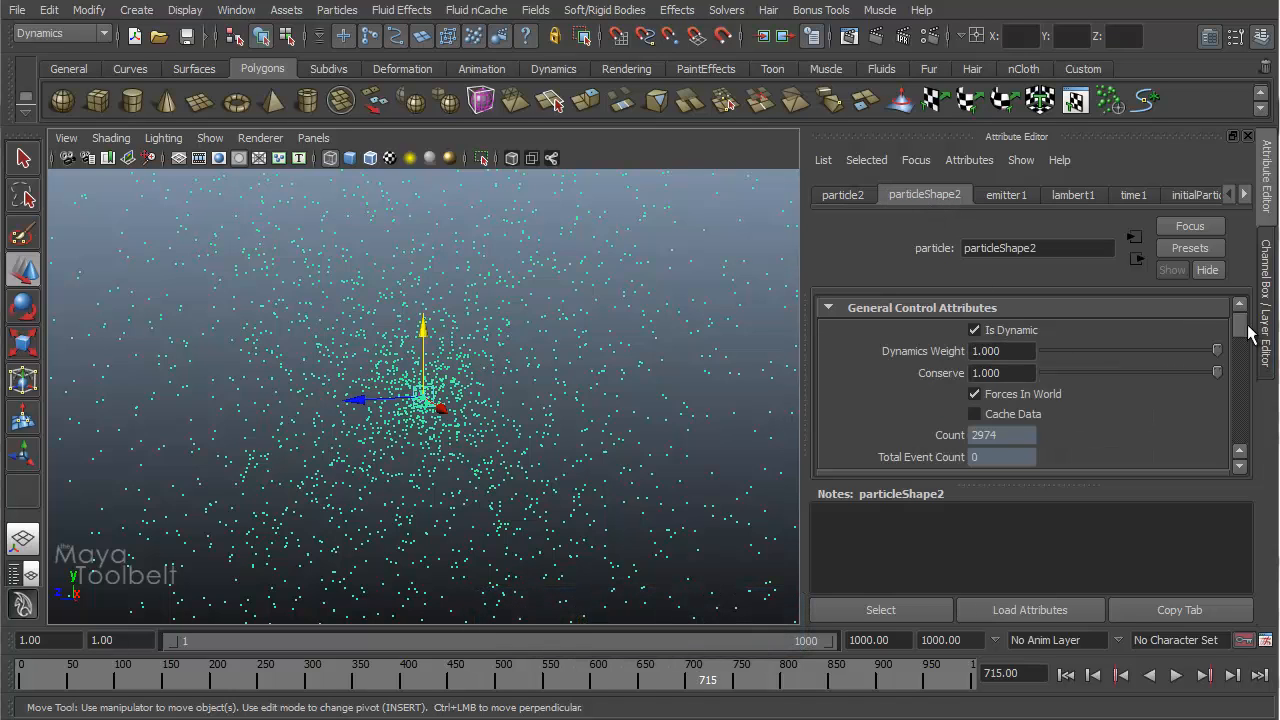
pyautogui.moveTo(1243, 321); pyautogui.dragTo(1258, 391)
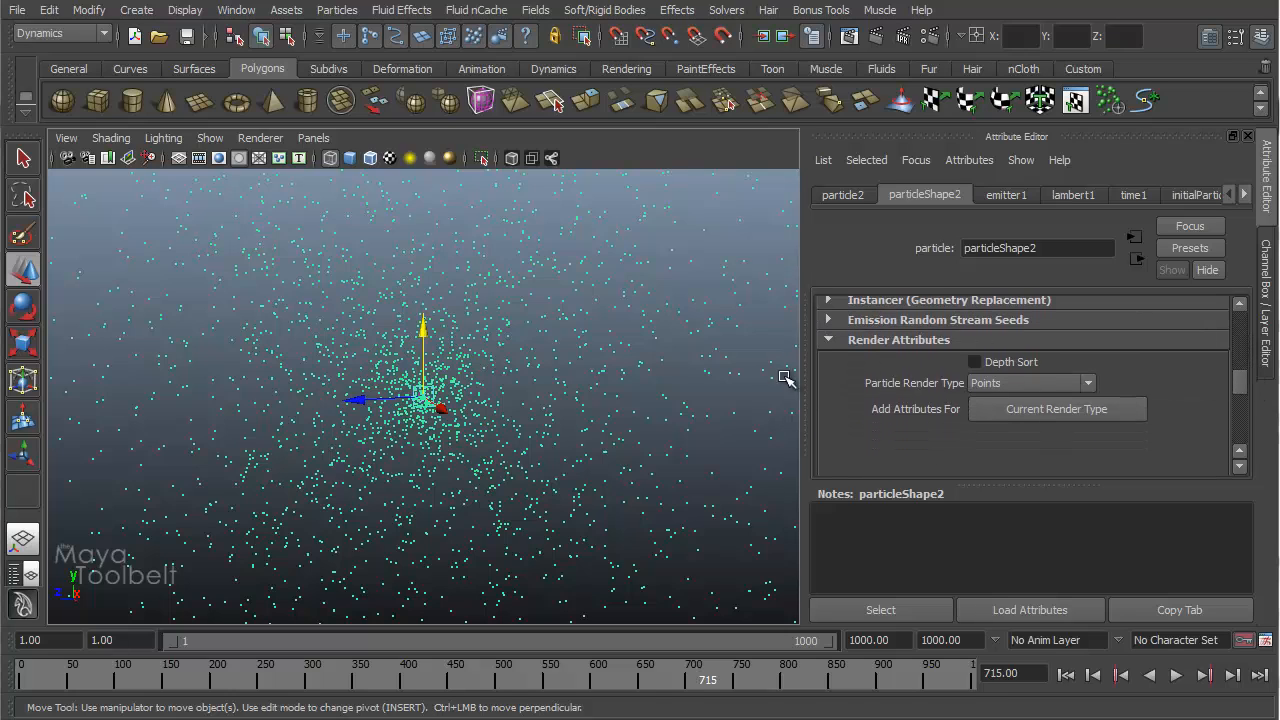
pyautogui.moveTo(986, 483); pyautogui.dragTo(977, 591)
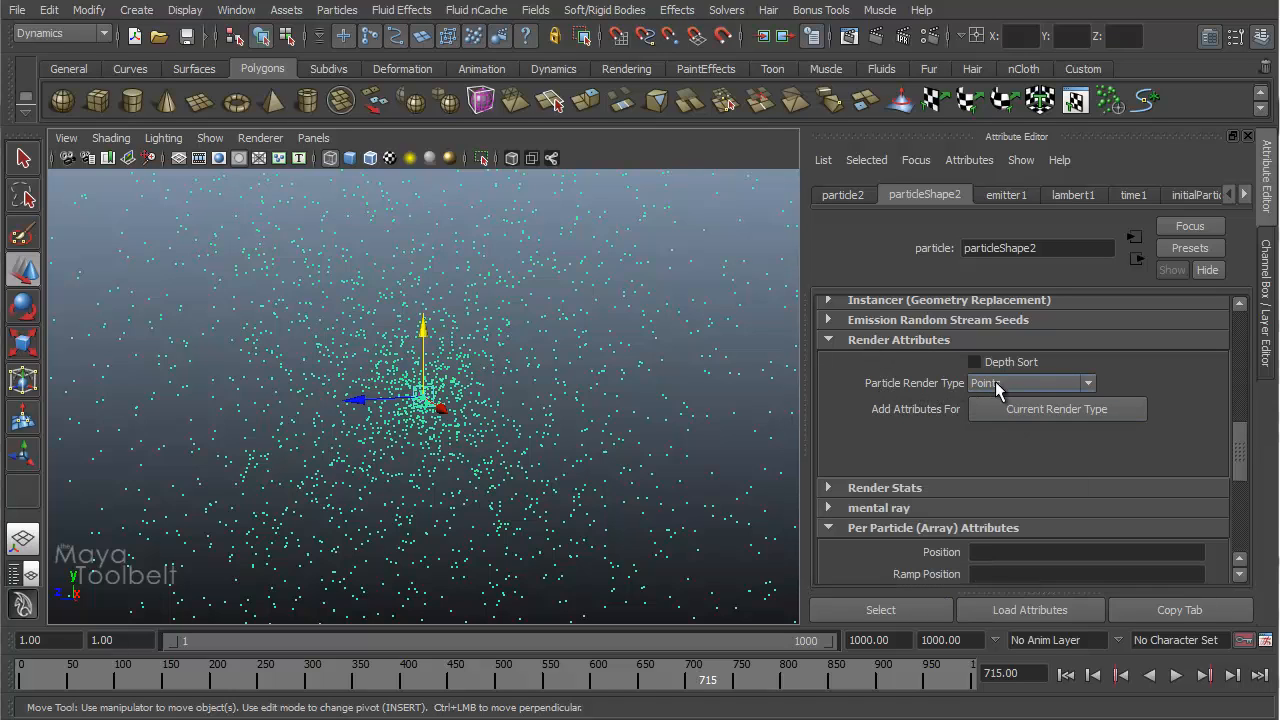
# - Set the Particle Render Type to Spheres, add the attributes for the current render type, and reduce the Radius to 0.175
pyautogui.click(1089, 385)
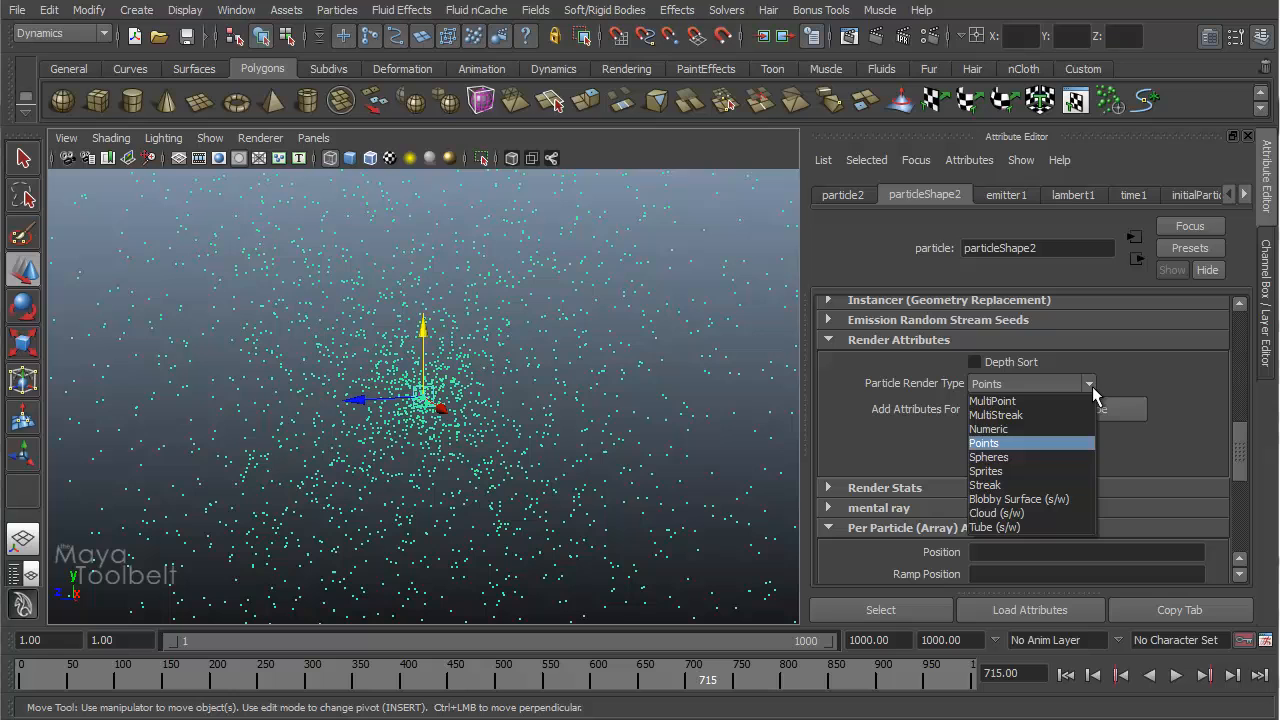
pyautogui.click(1015, 456)
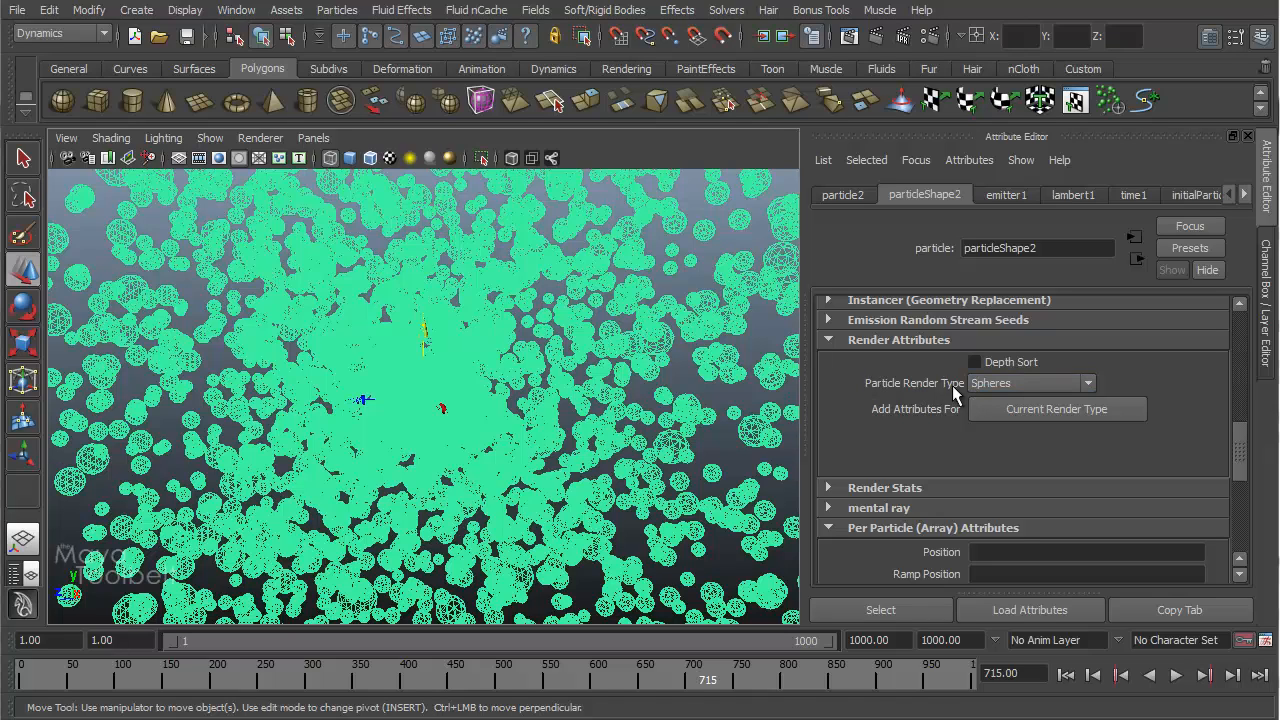
pyautogui.click(1072, 409)
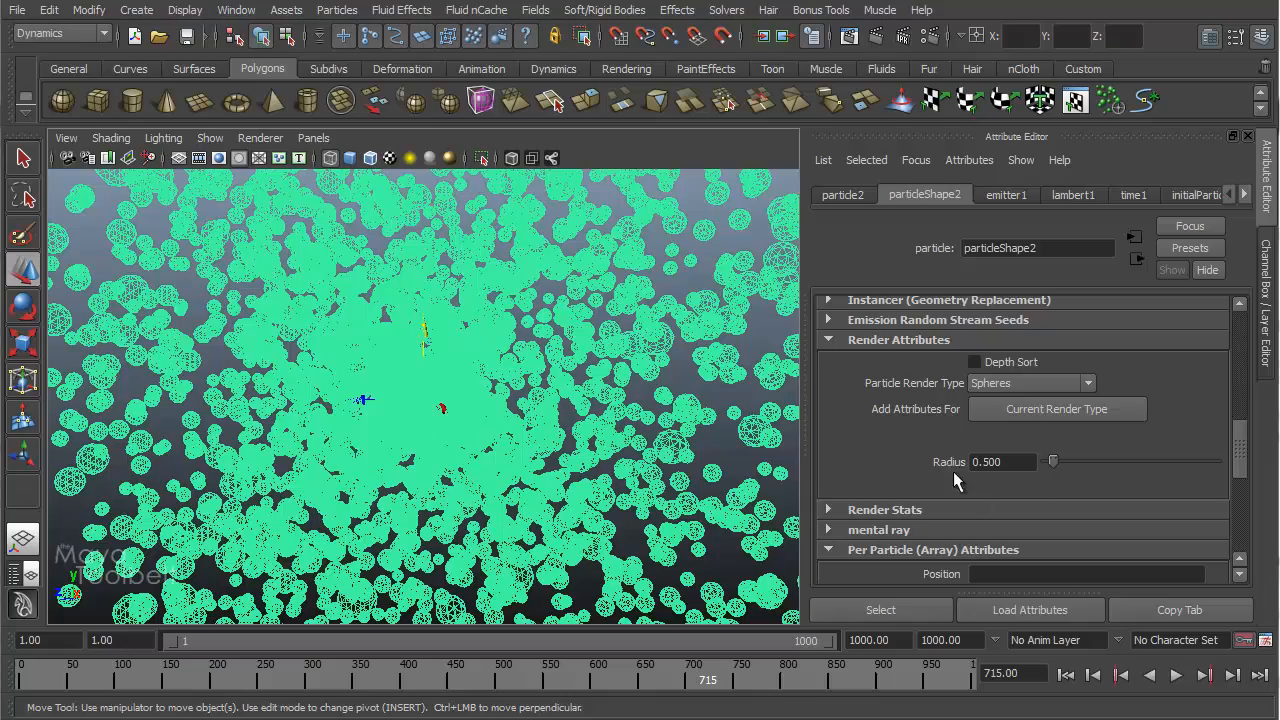
pyautogui.moveTo(1053, 462); pyautogui.dragTo(1048, 466)
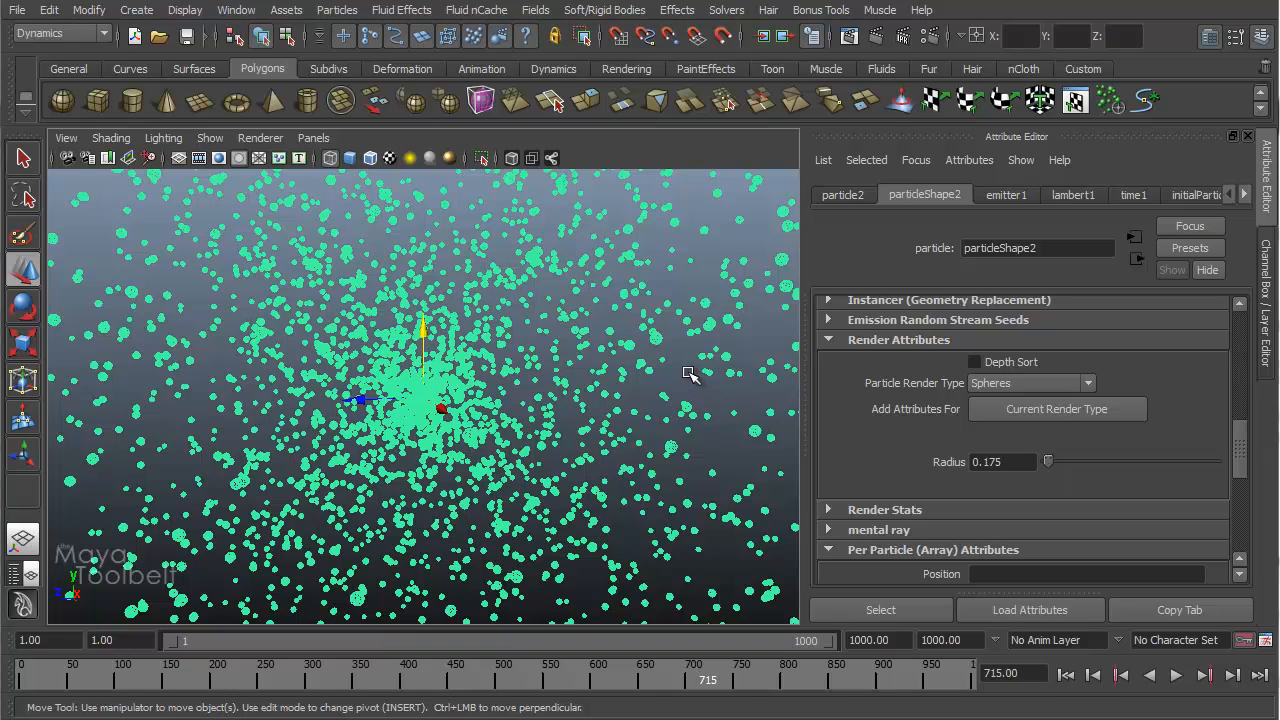
# - Deselect the particles, display them smooth shaded, and switch from the Attribute Editor back to the Channel Box
pyautogui.click(740, 415)
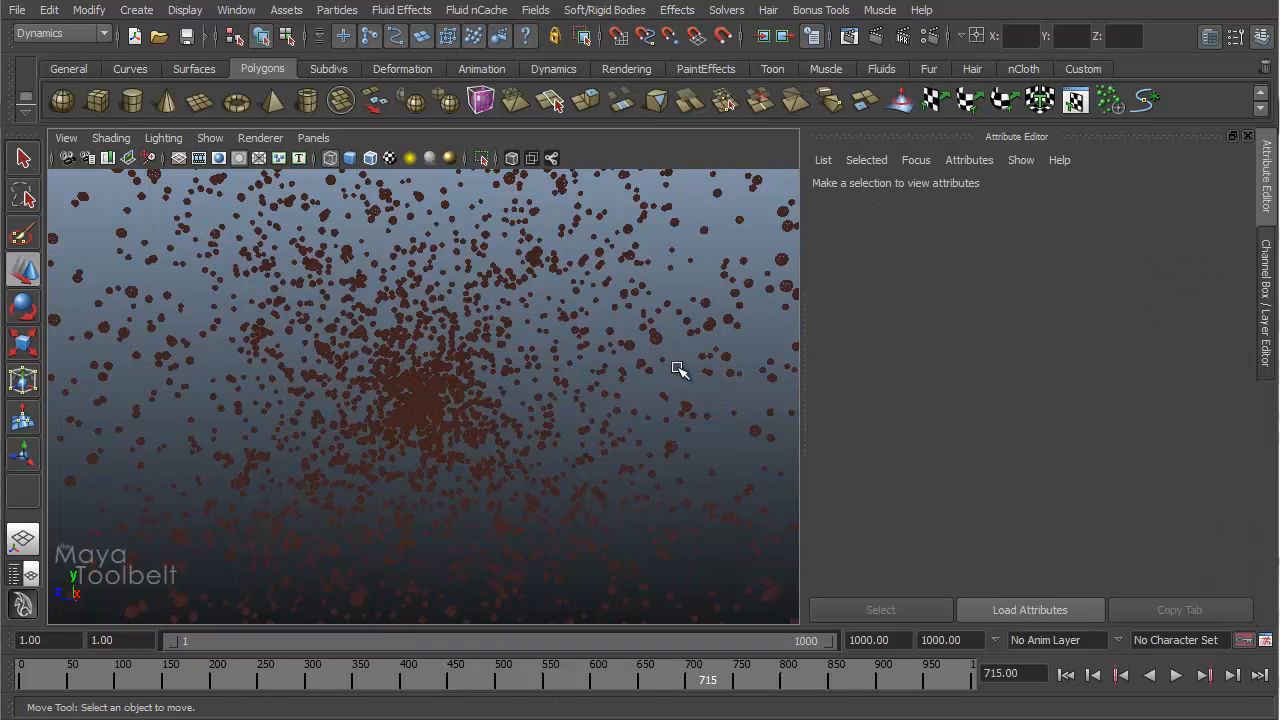
pyautogui.press('5')
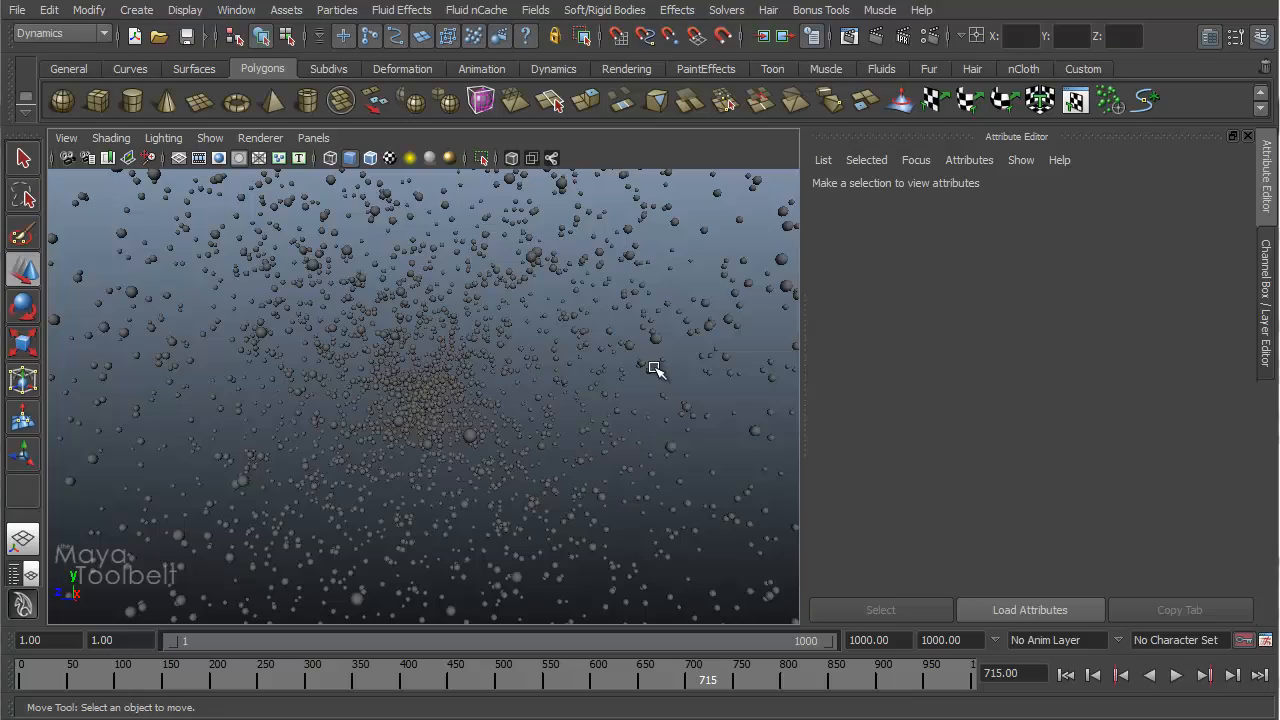
pyautogui.keyDown('alt'); pyautogui.moveTo(553, 404); pyautogui.dragTo(650, 400); pyautogui.keyUp('alt')
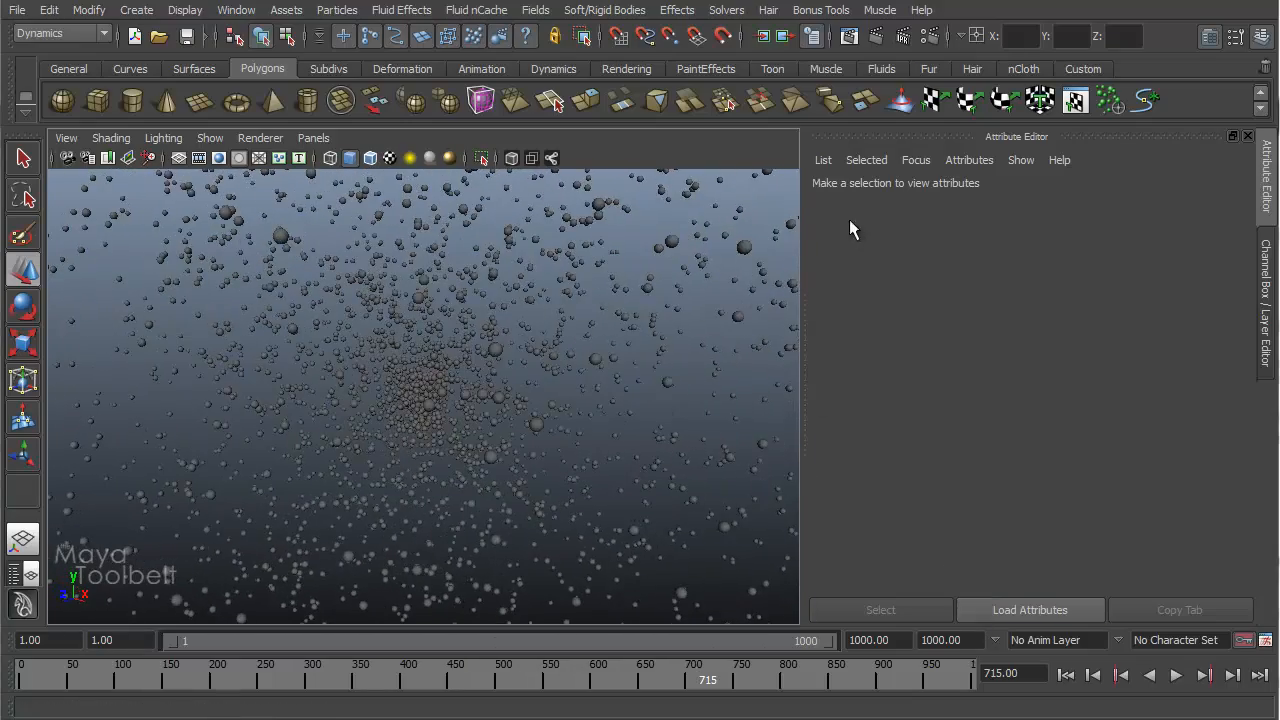
pyautogui.hotkey('ctrl', 'a')
# - Inspect the shaded sphere particles from different angles and distances, and replay the simulation briefly from the start
pyautogui.keyDown('alt'); pyautogui.moveTo(828, 417); pyautogui.dragTo(737, 397); pyautogui.keyUp('alt')
pyautogui.keyDown('alt'); pyautogui.moveTo(737, 397); pyautogui.dragTo(366, 363, button='right'); pyautogui.keyUp('alt')
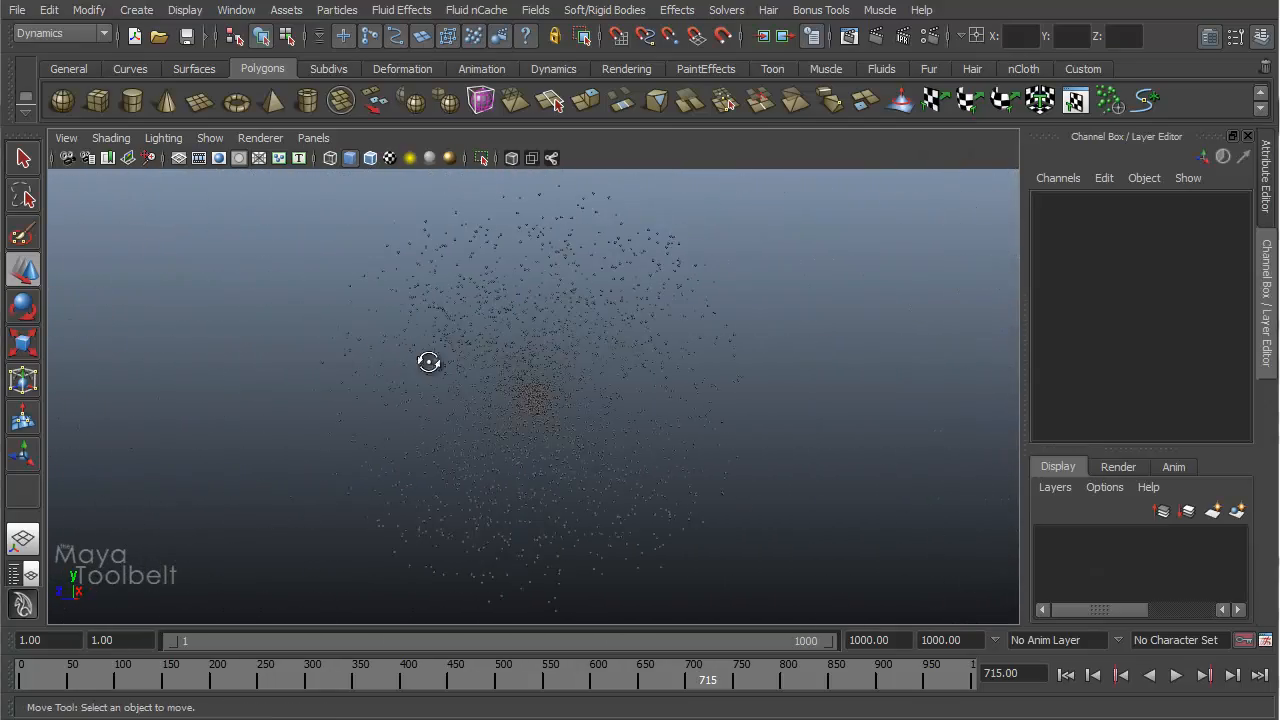
pyautogui.keyDown('alt'); pyautogui.moveTo(429, 363); pyautogui.dragTo(483, 467); pyautogui.keyUp('alt')
pyautogui.keyDown('alt'); pyautogui.moveTo(483, 467); pyautogui.dragTo(780, 463, button='right'); pyautogui.keyUp('alt')
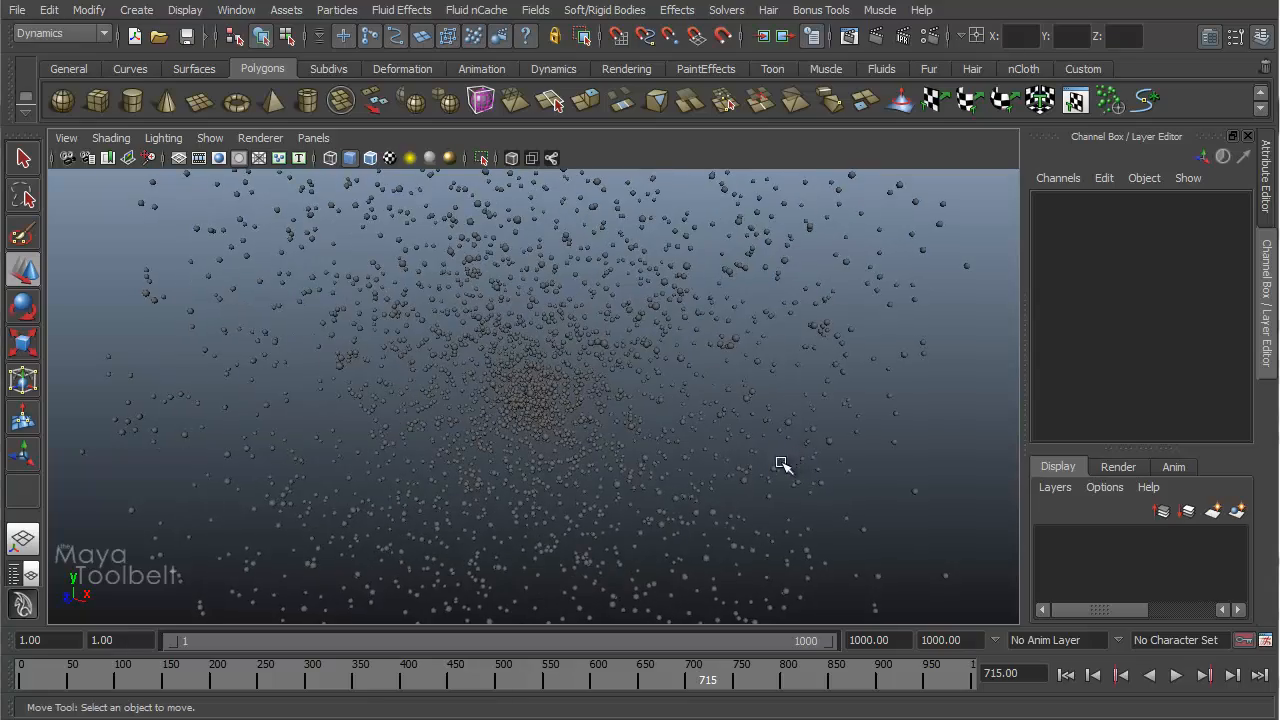
pyautogui.keyDown('alt'); pyautogui.moveTo(780, 463); pyautogui.dragTo(612, 424); pyautogui.keyUp('alt')
pyautogui.keyDown('alt'); pyautogui.moveTo(612, 424); pyautogui.dragTo(668, 446, button='right'); pyautogui.keyUp('alt')
pyautogui.keyDown('alt'); pyautogui.moveTo(668, 446); pyautogui.dragTo(717, 431); pyautogui.keyUp('alt')
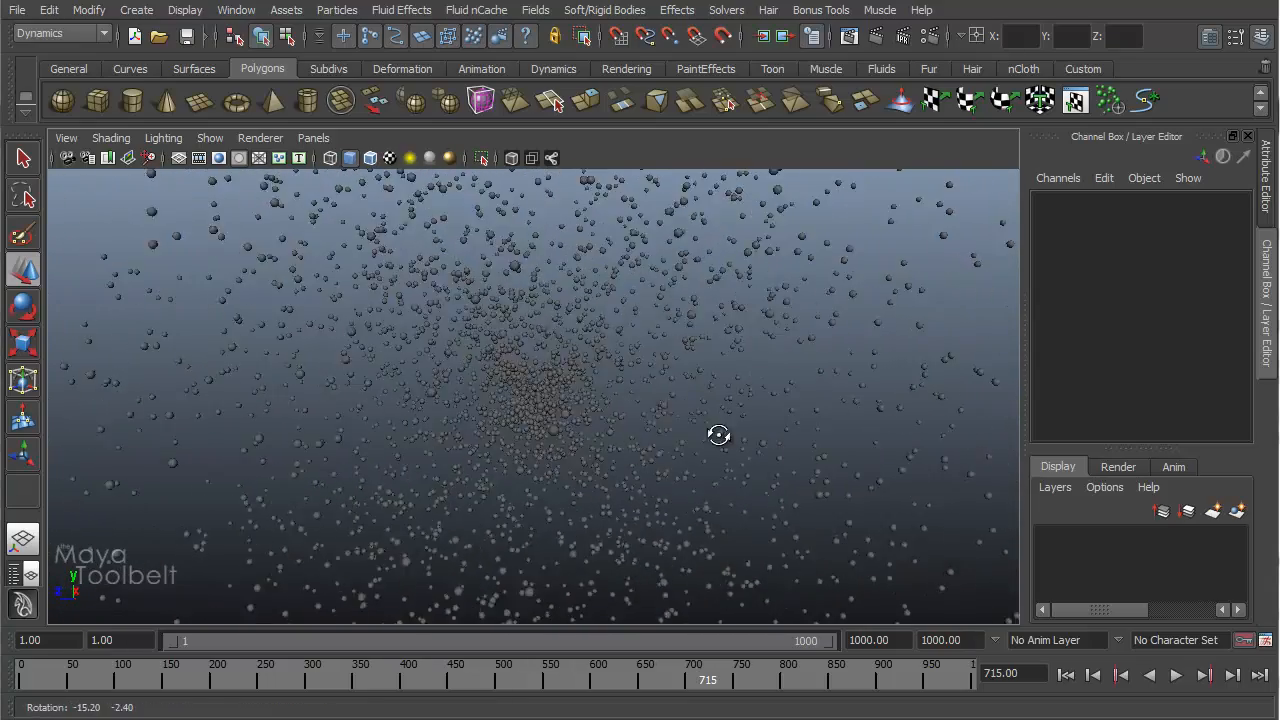
pyautogui.click(1065, 675)
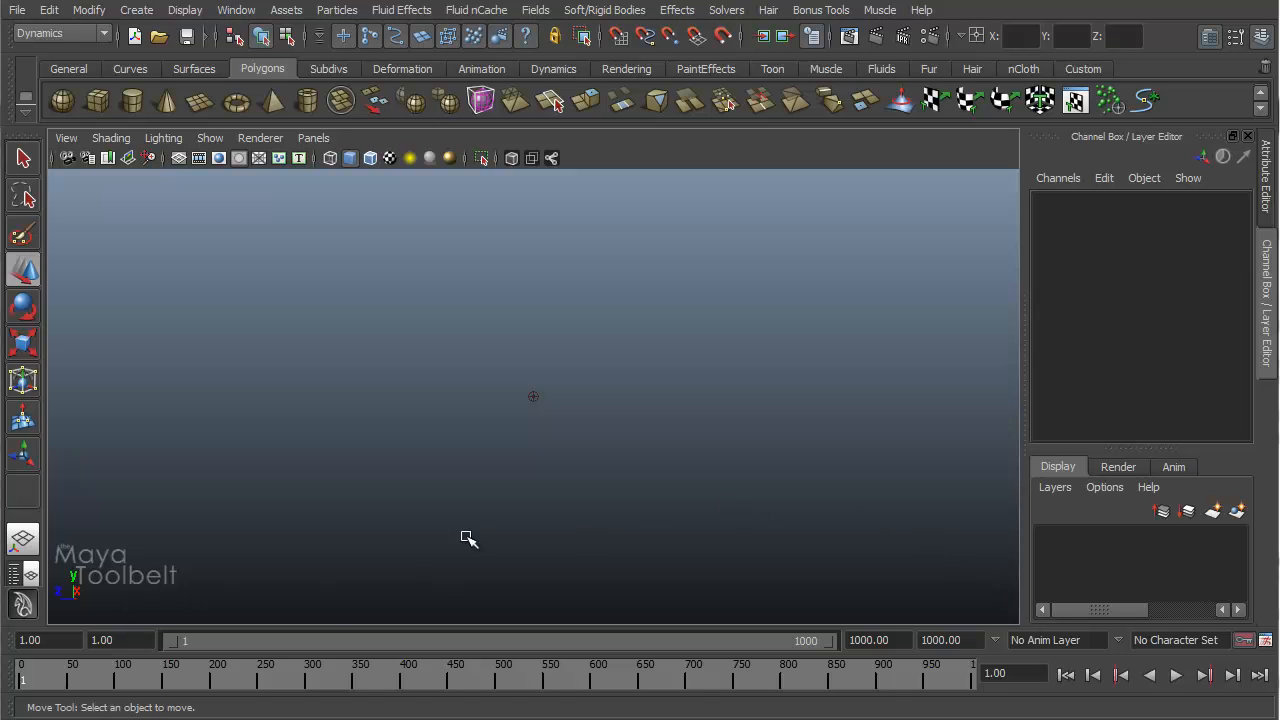
pyautogui.click(1175, 676)
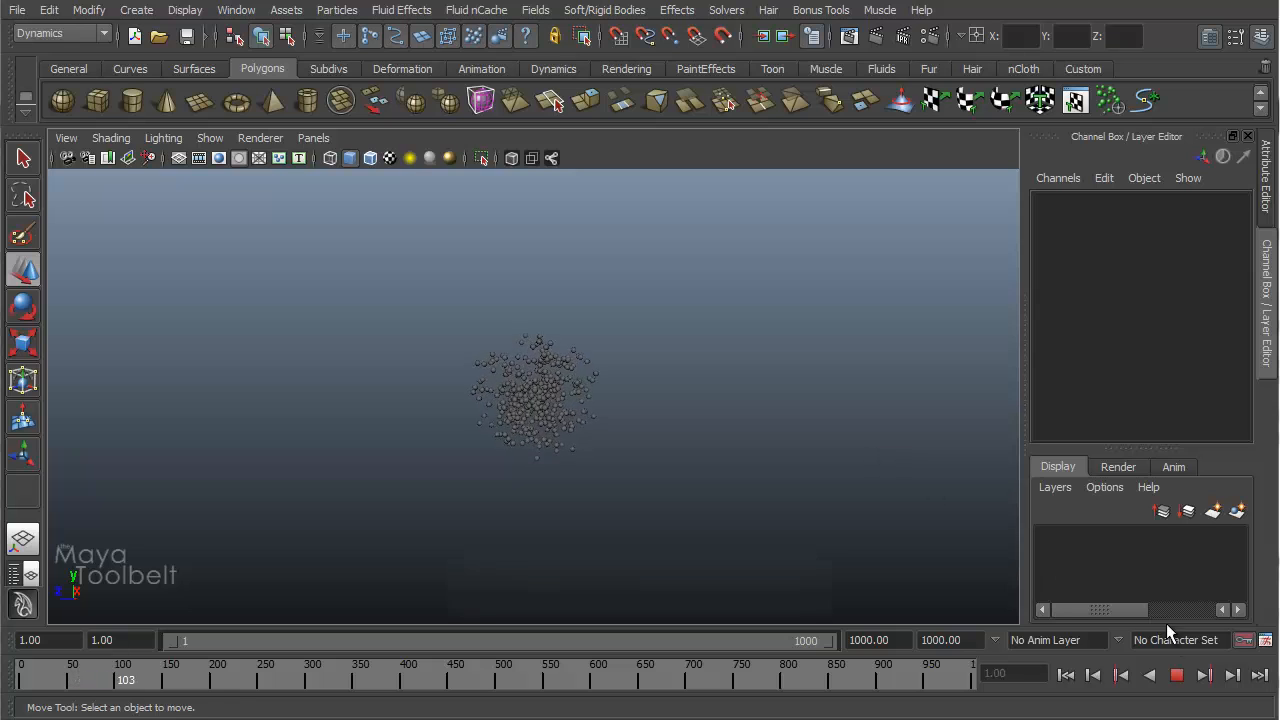
pyautogui.click(1177, 675)
# - Cycle through the viewport background colors and settle on solid black
pyautogui.hotkey('alt', 'b')
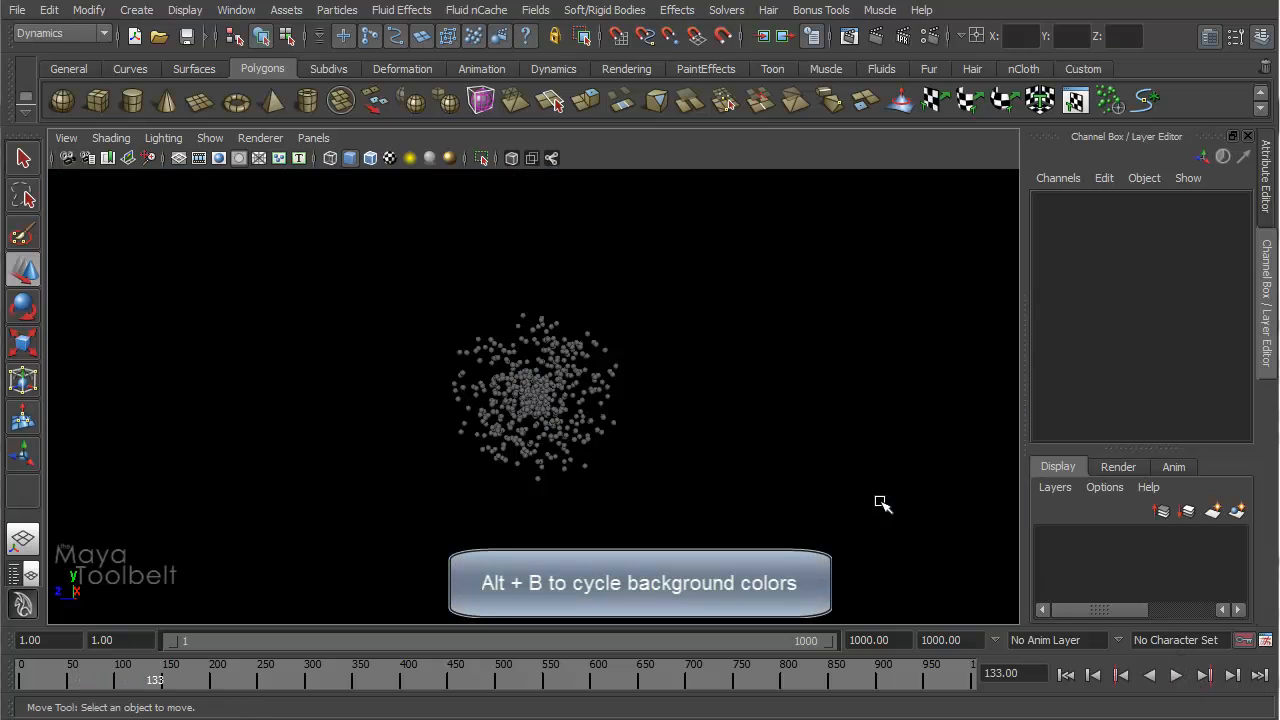
pyautogui.hotkey('alt', 'b')
pyautogui.hotkey('alt', 'b')
pyautogui.hotkey('alt', 'b')
pyautogui.hotkey('alt', 'b')
# - Replay the simulation from the first frame against the black background, stop at frame 315, and examine the particles from other angles
pyautogui.click(1066, 675)
pyautogui.click(1177, 675)
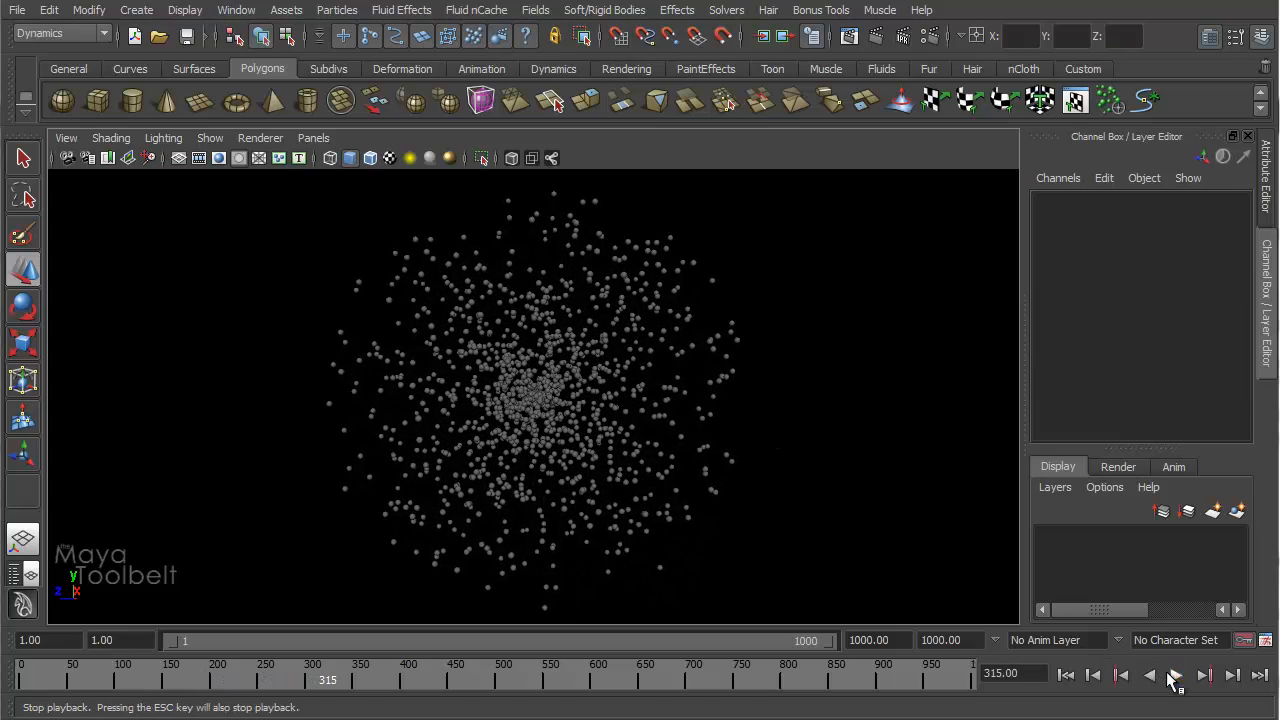
pyautogui.click(1177, 675)
pyautogui.keyDown('alt'); pyautogui.moveTo(831, 443); pyautogui.dragTo(720, 380); pyautogui.keyUp('alt')
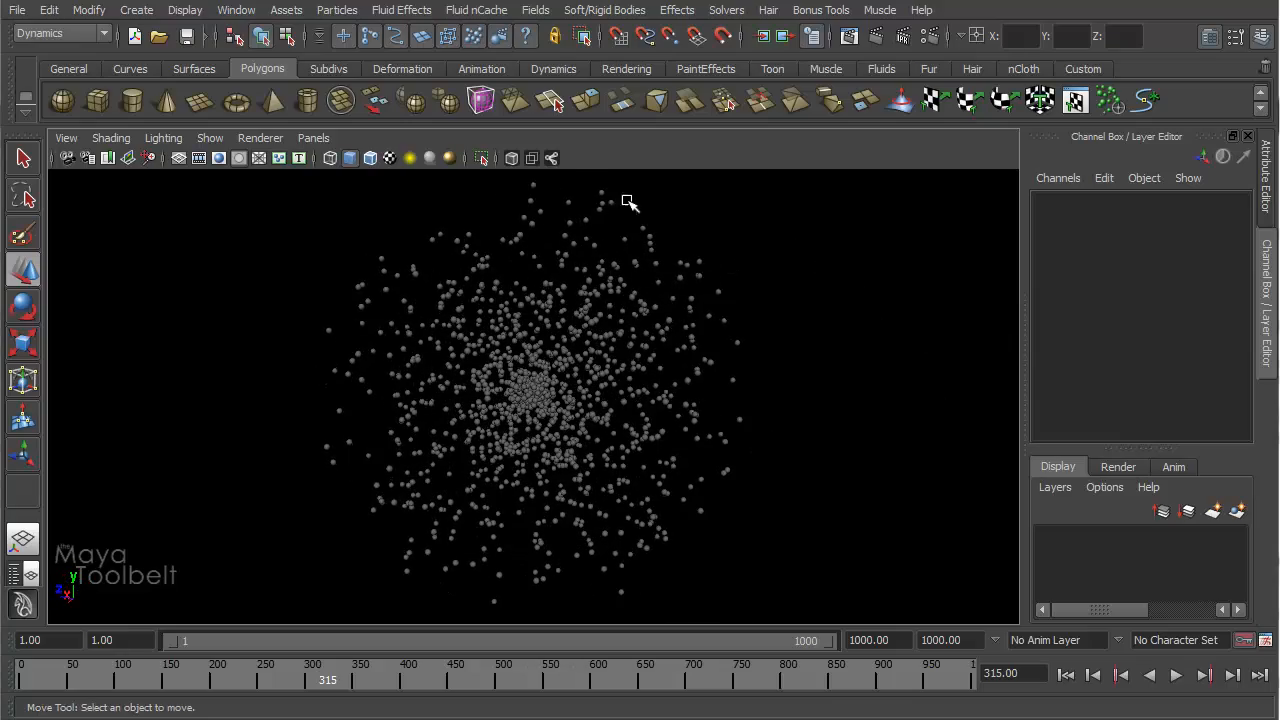
pyautogui.keyDown('alt'); pyautogui.moveTo(812, 327); pyautogui.dragTo(729, 306); pyautogui.keyUp('alt')
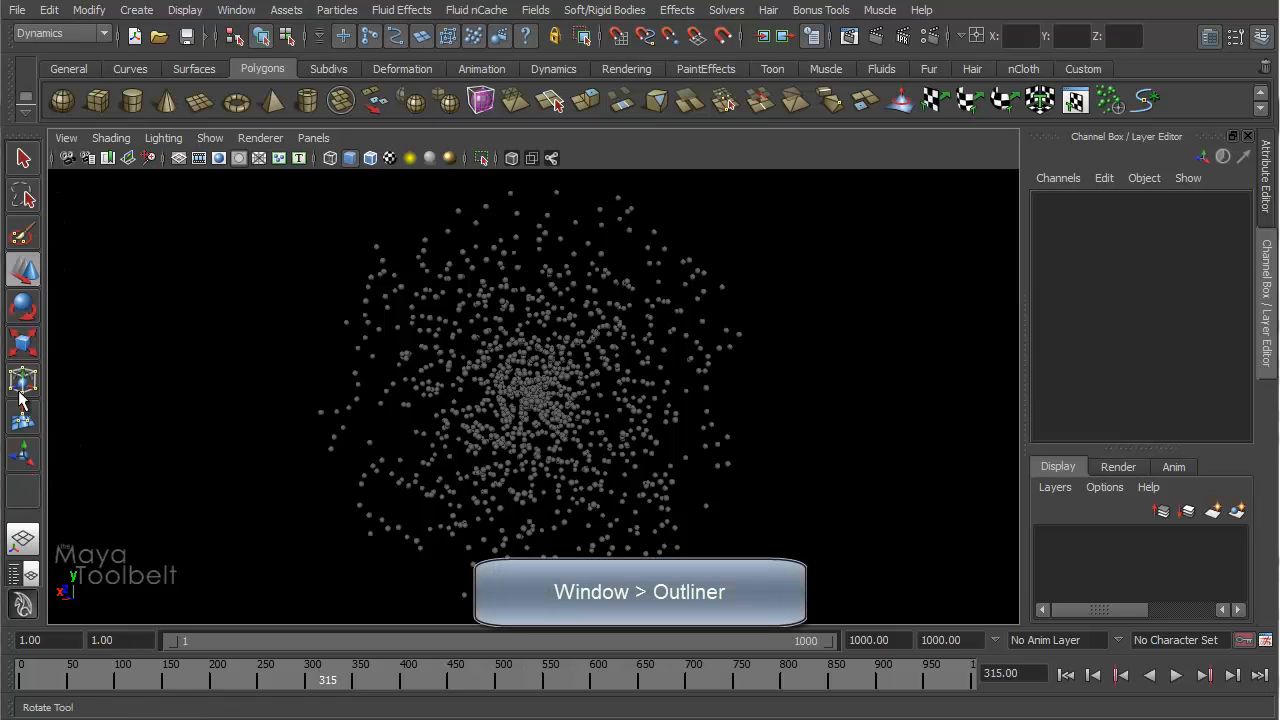
# - Show the Outliner beside the perspective view, check particle1, and select particle2
pyautogui.click(31, 578)
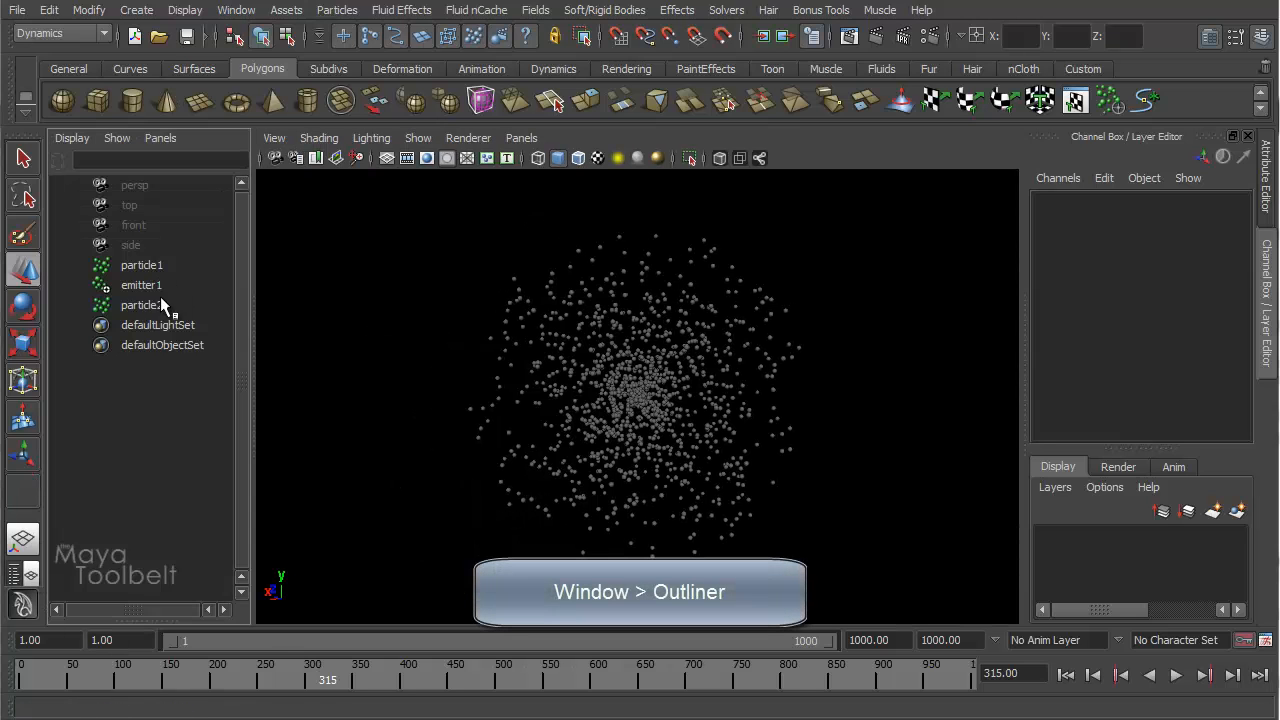
pyautogui.click(147, 266)
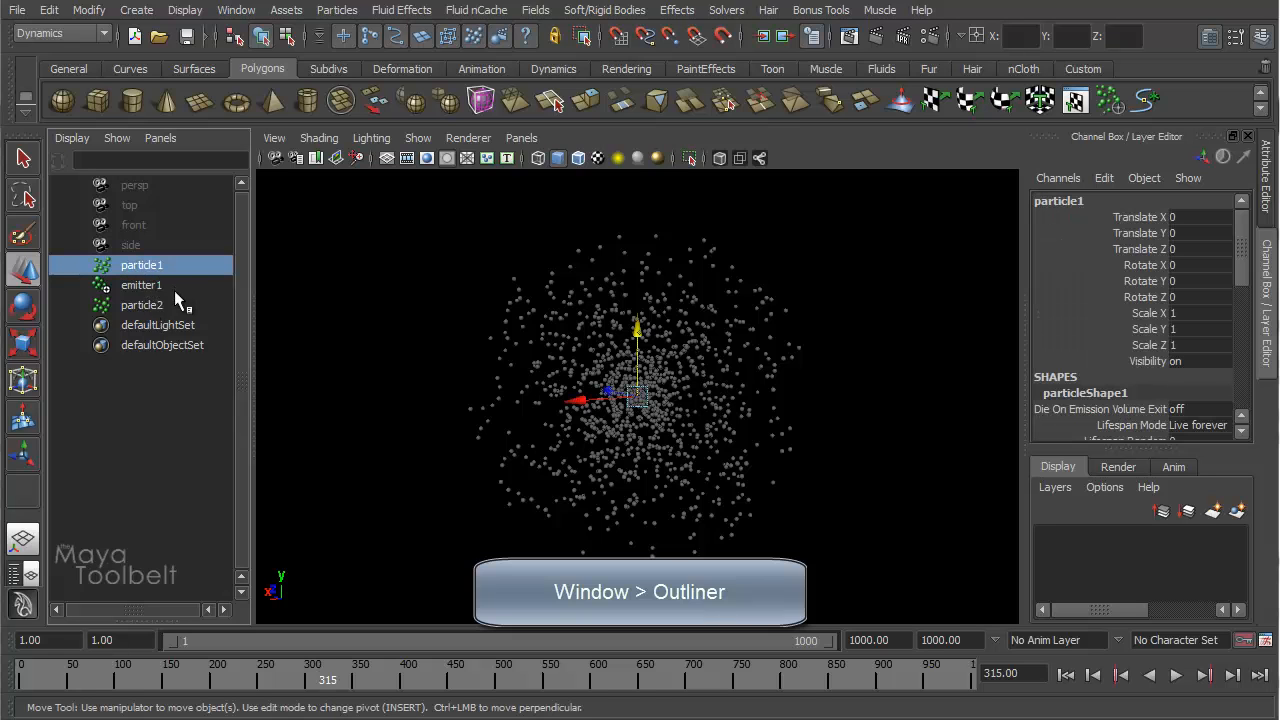
pyautogui.click(156, 307)
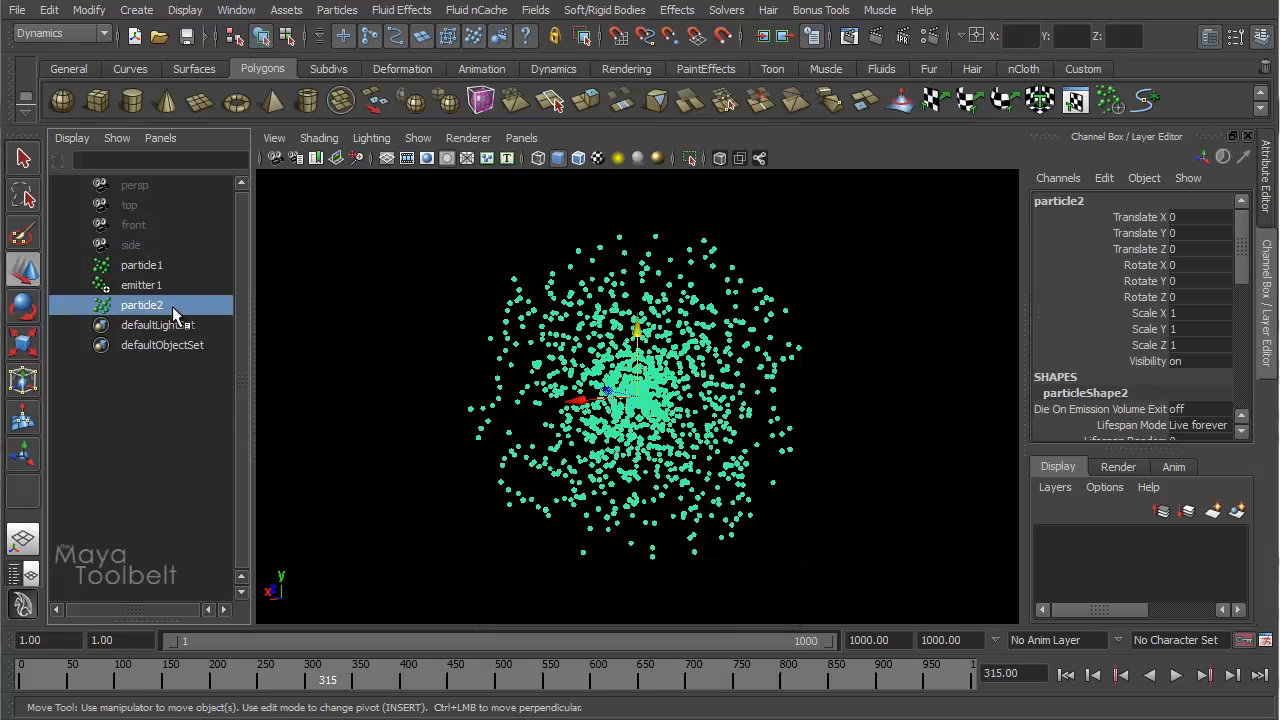
# - Delete the unused particle1 object, and check emitter1 and particle2 by selecting each
pyautogui.click(132, 270)
pyautogui.press('Delete')
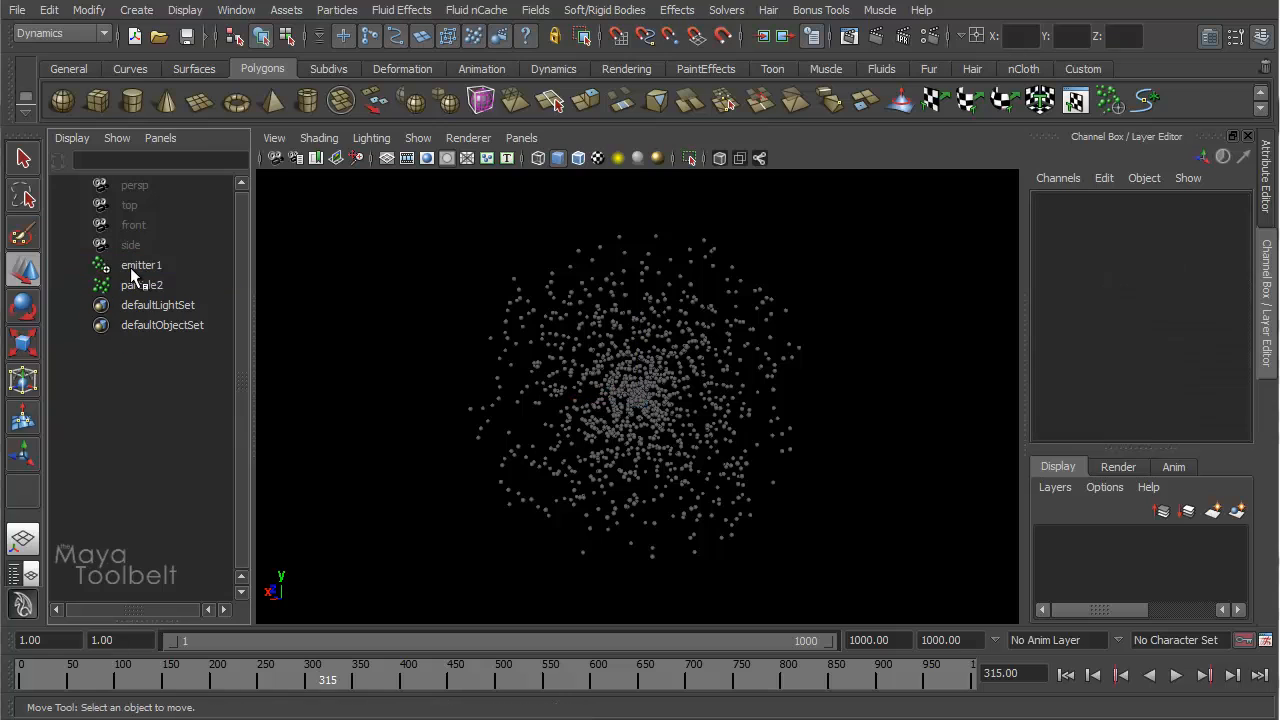
pyautogui.click(131, 266)
pyautogui.click(172, 286)
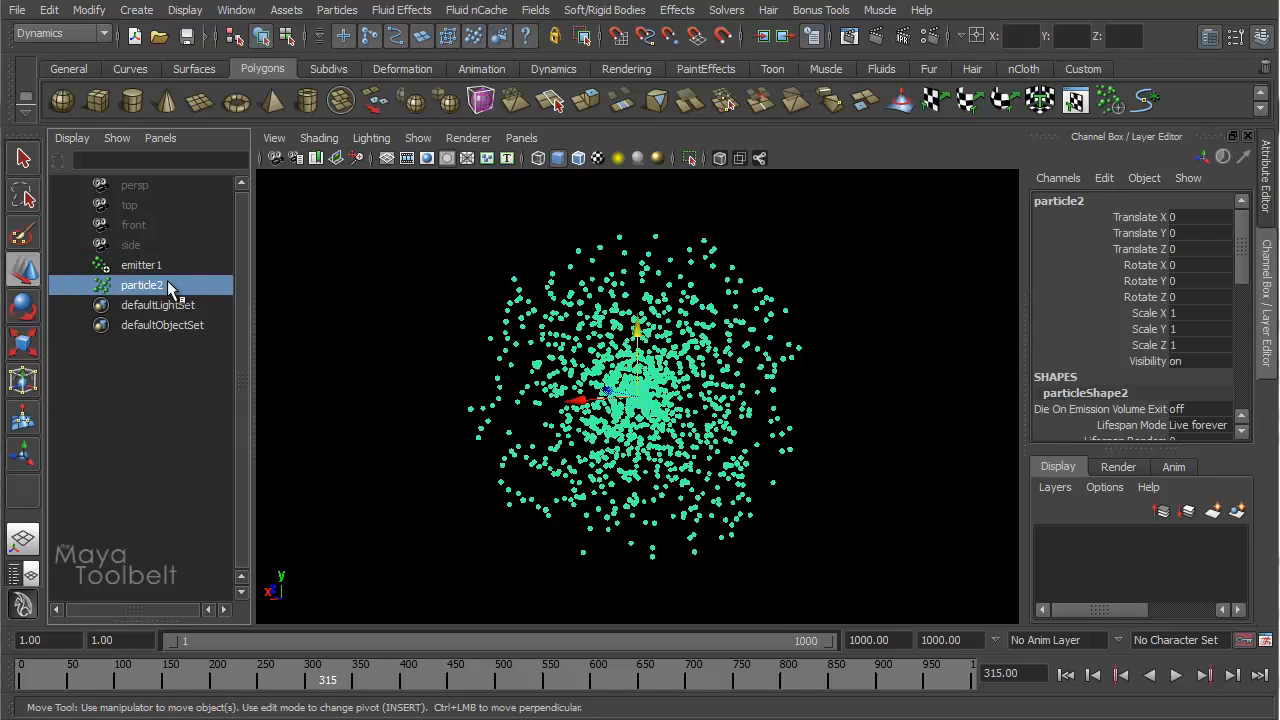
pyautogui.click(145, 266)
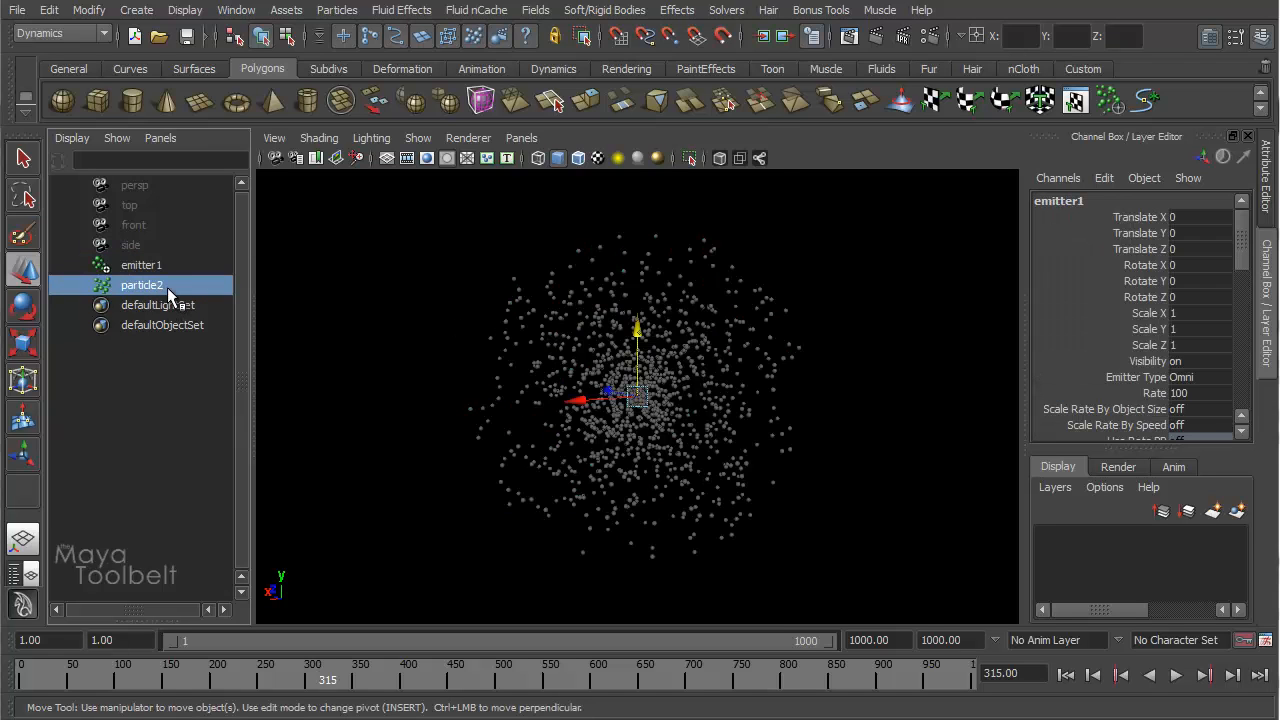
# - Rename the particle2 object as particle1
pyautogui.click(167, 287)
pyautogui.doubleClick(171, 285)
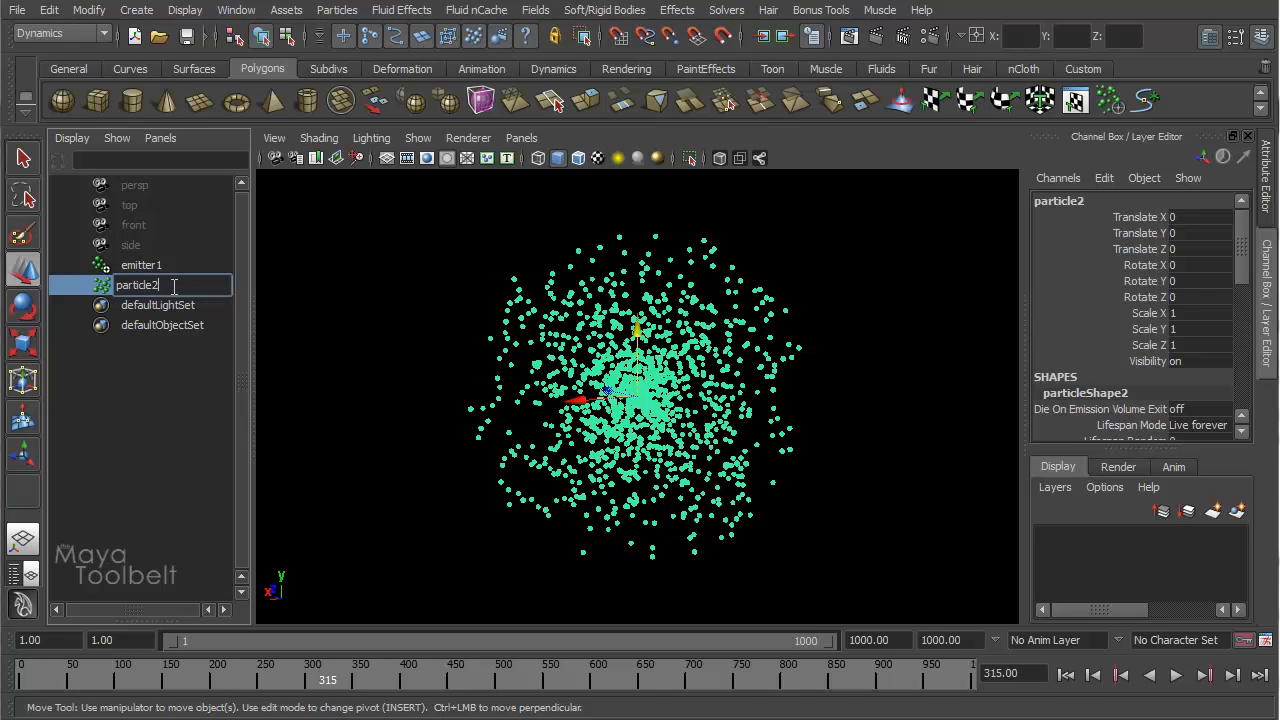
pyautogui.write('particle1')
pyautogui.press('Return')
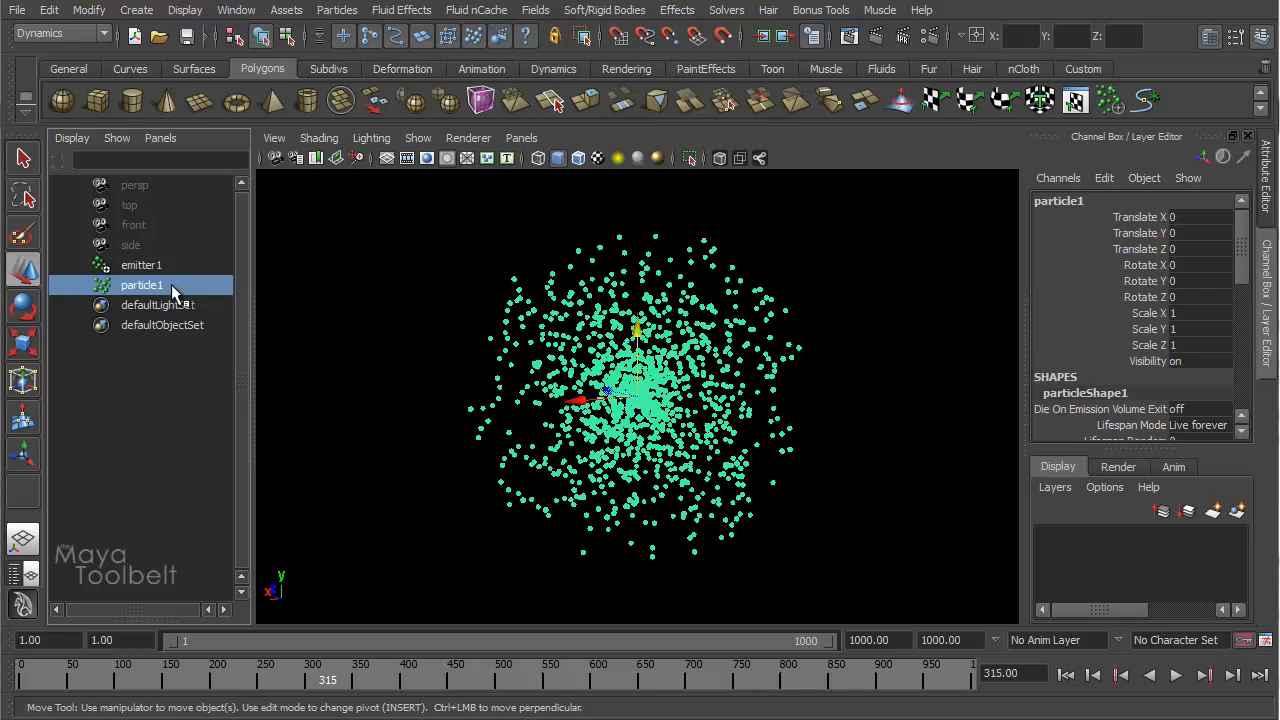
# - Compare the emitter and its particle object by selecting emitter1 and particle1 alternately
pyautogui.click(169, 265)
pyautogui.click(170, 285)
pyautogui.click(169, 265)
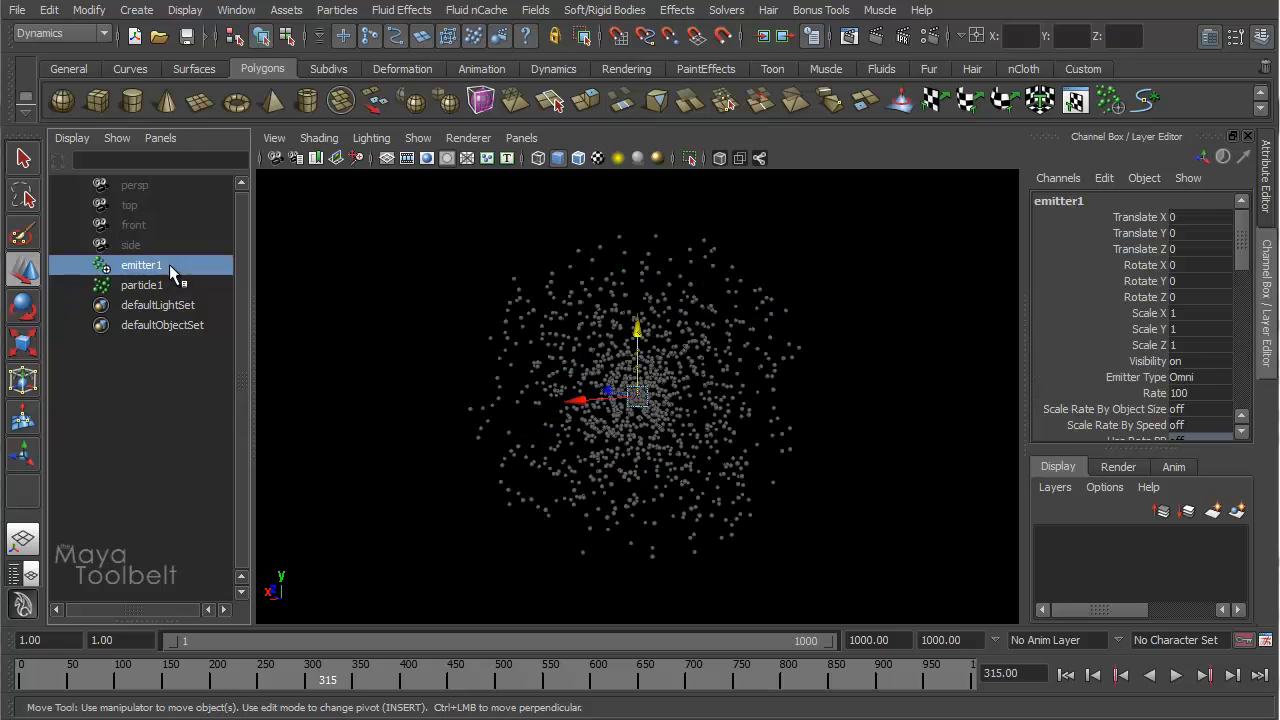
pyautogui.click(167, 285)
pyautogui.click(183, 266)
pyautogui.click(152, 287)
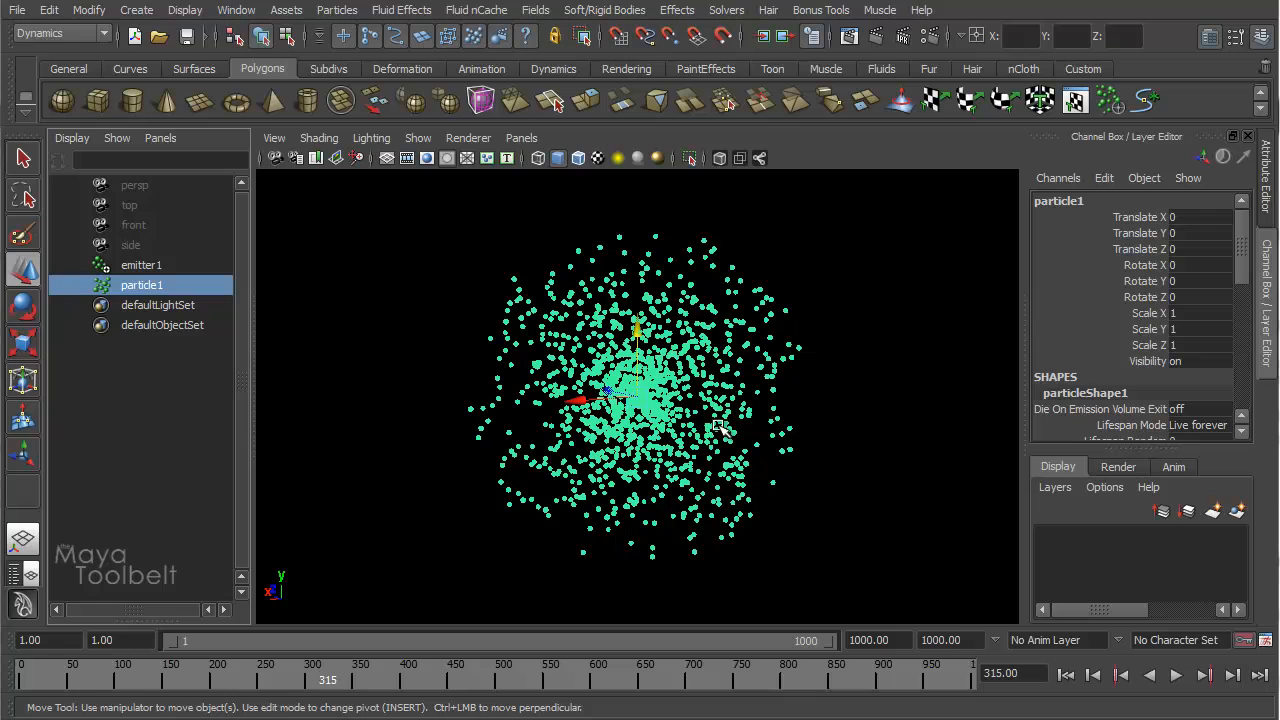
# - Show emitter1's full attributes and review its basic emitter, distance/direction and emission speed settings
pyautogui.click(147, 267)
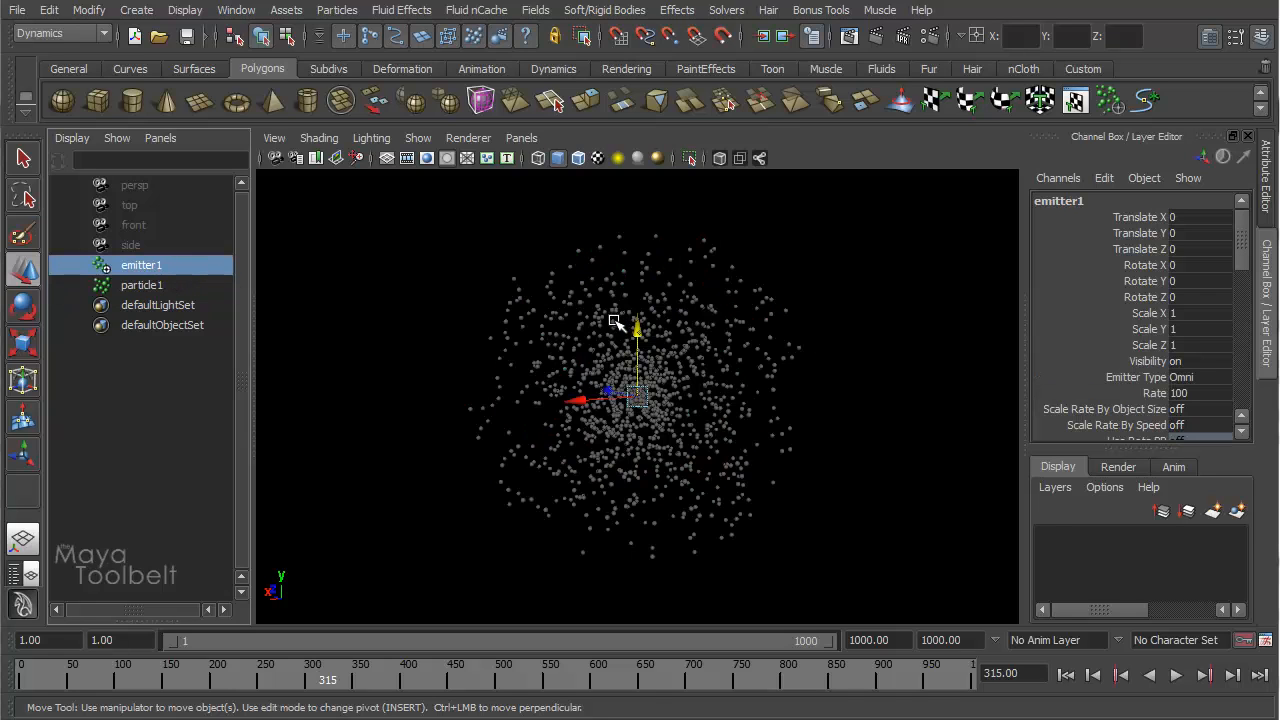
pyautogui.hotkey('ctrl', 'a')
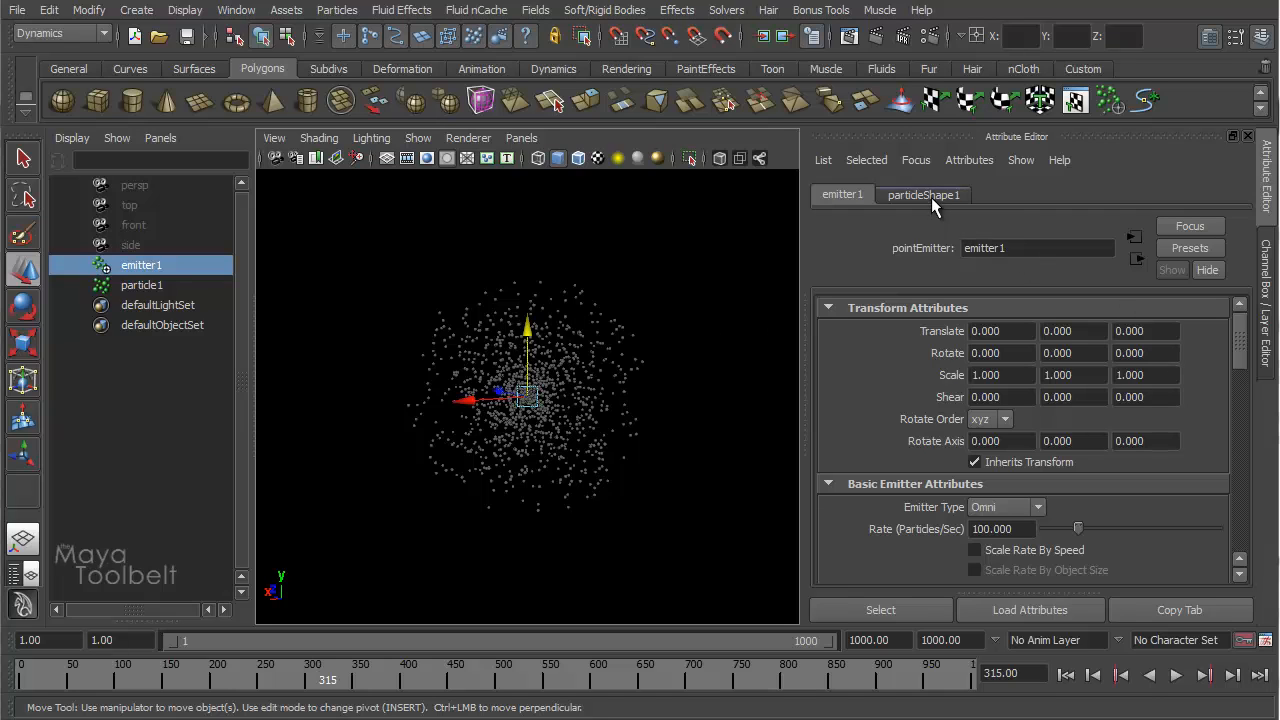
pyautogui.scroll(-2, 1161, 390)
pyautogui.scroll(-2, 1161, 390)
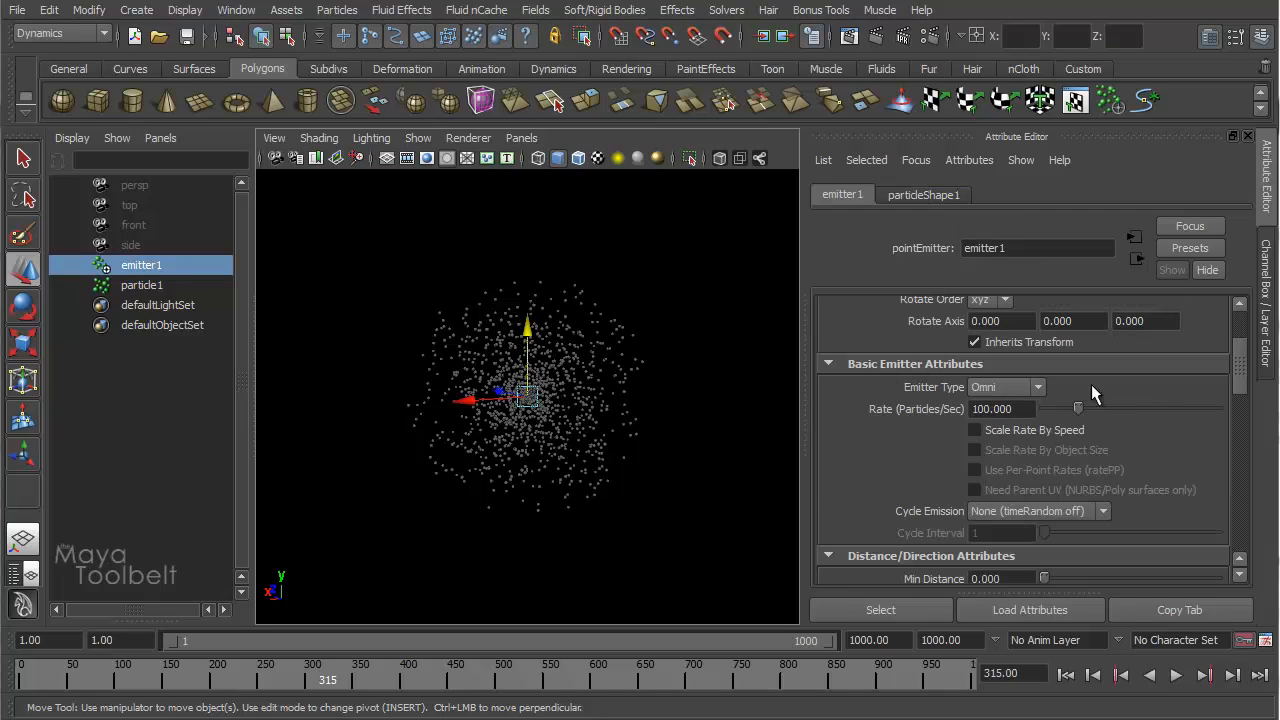
pyautogui.scroll(-6, 1158, 398)
pyautogui.scroll(-2, 1155, 404)
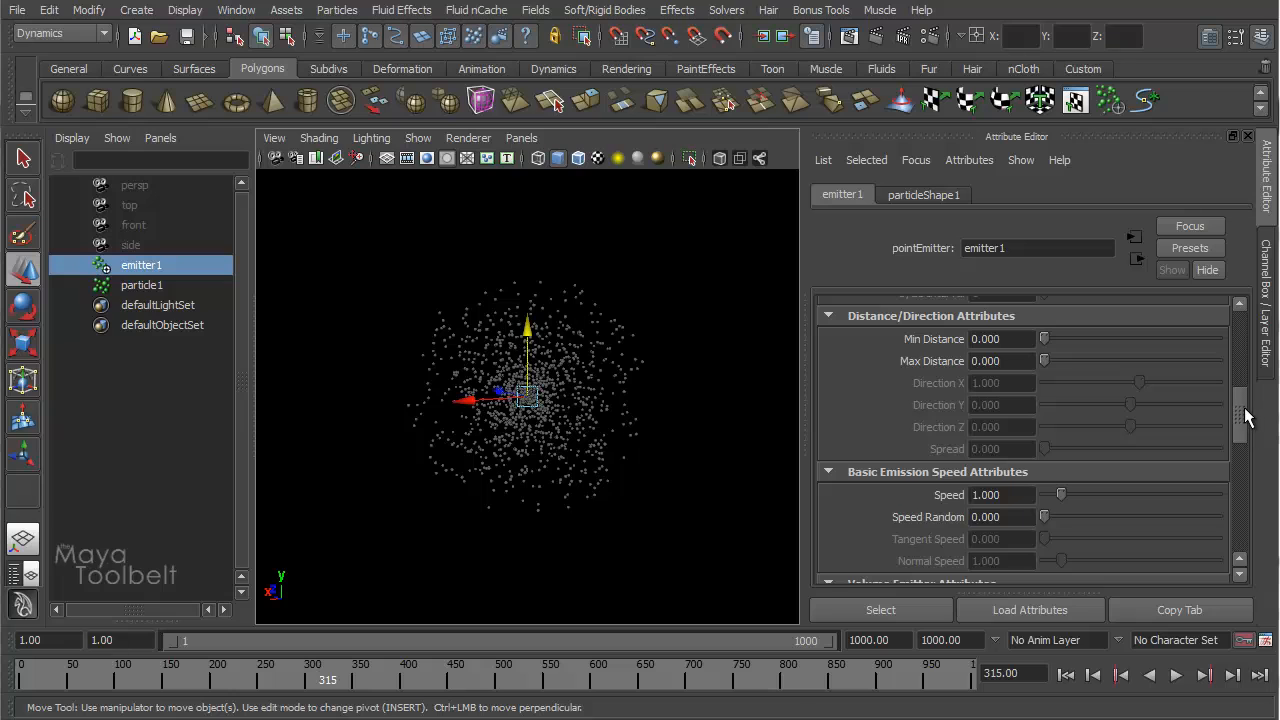
pyautogui.moveTo(1240, 418); pyautogui.dragTo(1245, 365)
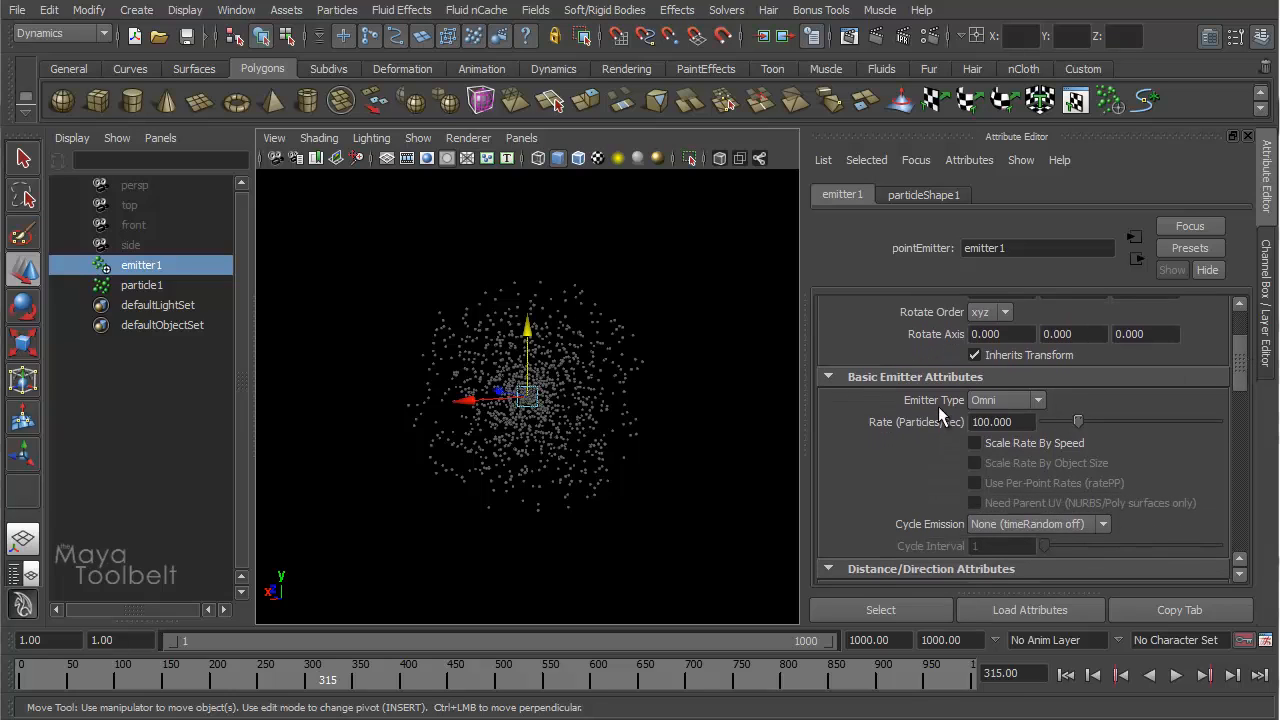
pyautogui.scroll(-3, 980, 466)
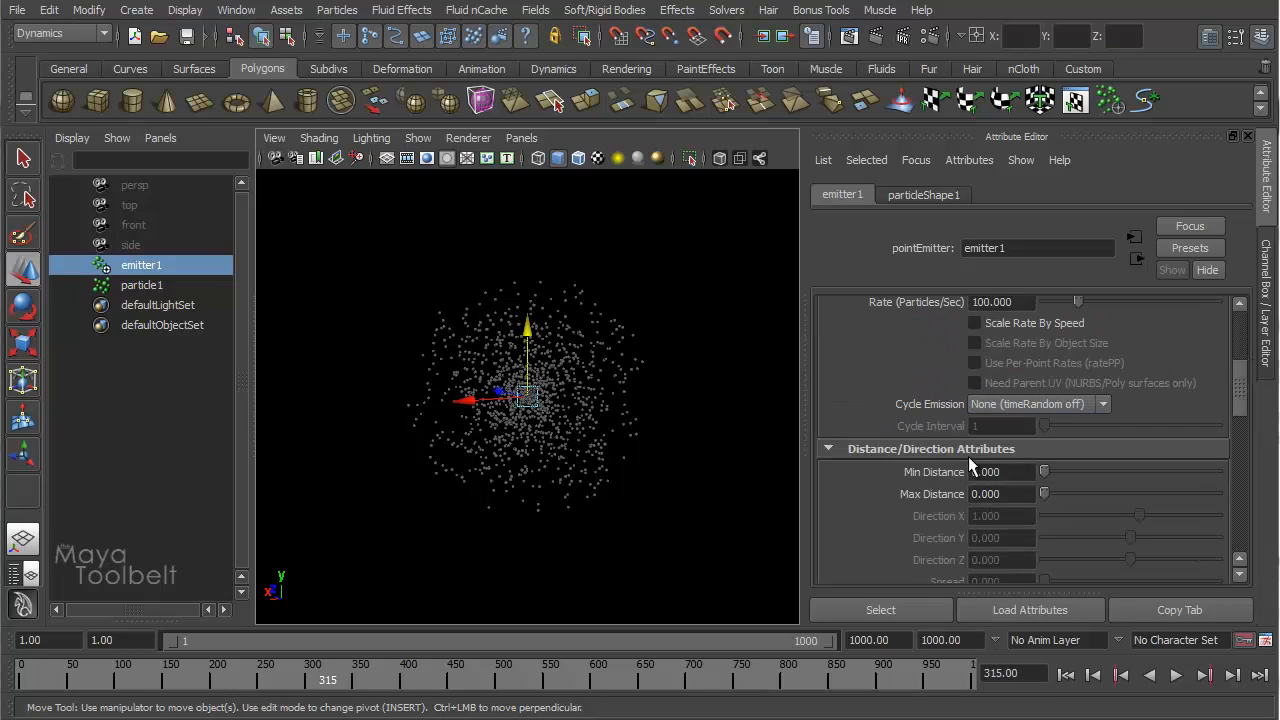
pyautogui.scroll(-4, 1046, 465)
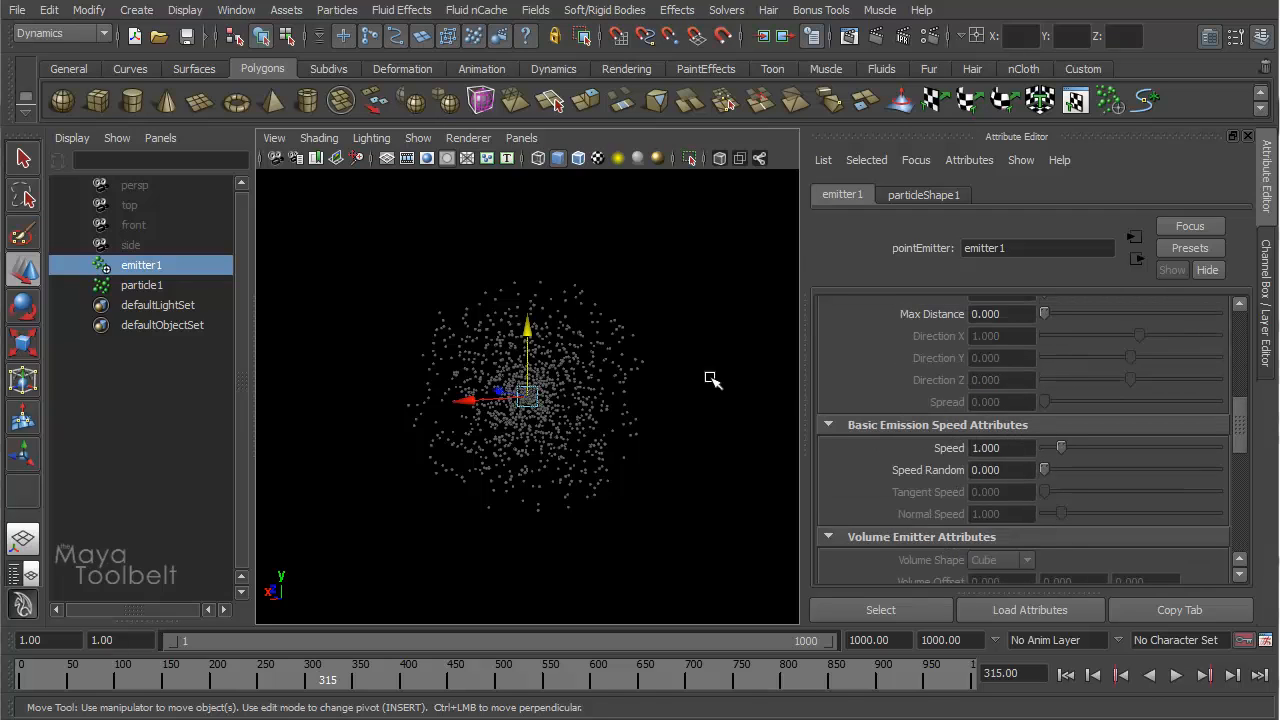
# - Review the creation options for a new emitter, and close them without creating one
pyautogui.click(343, 14)
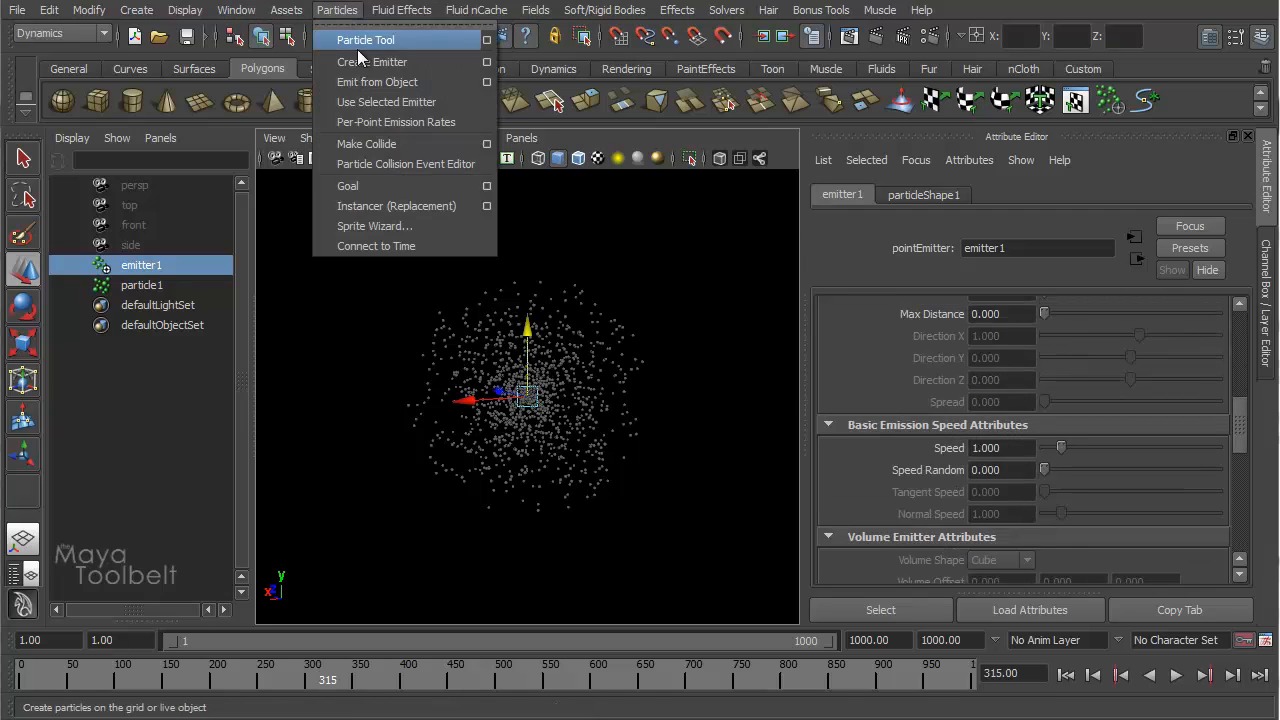
pyautogui.click(488, 62)
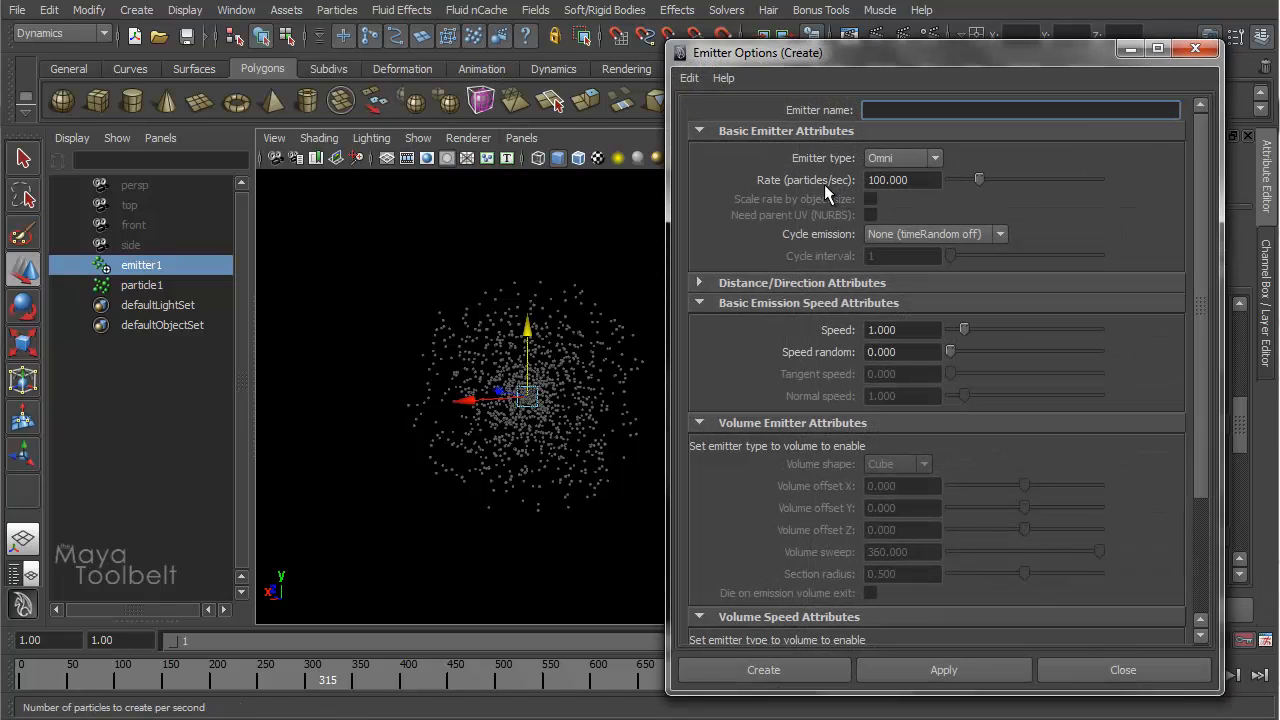
pyautogui.scroll(-3, 978, 425)
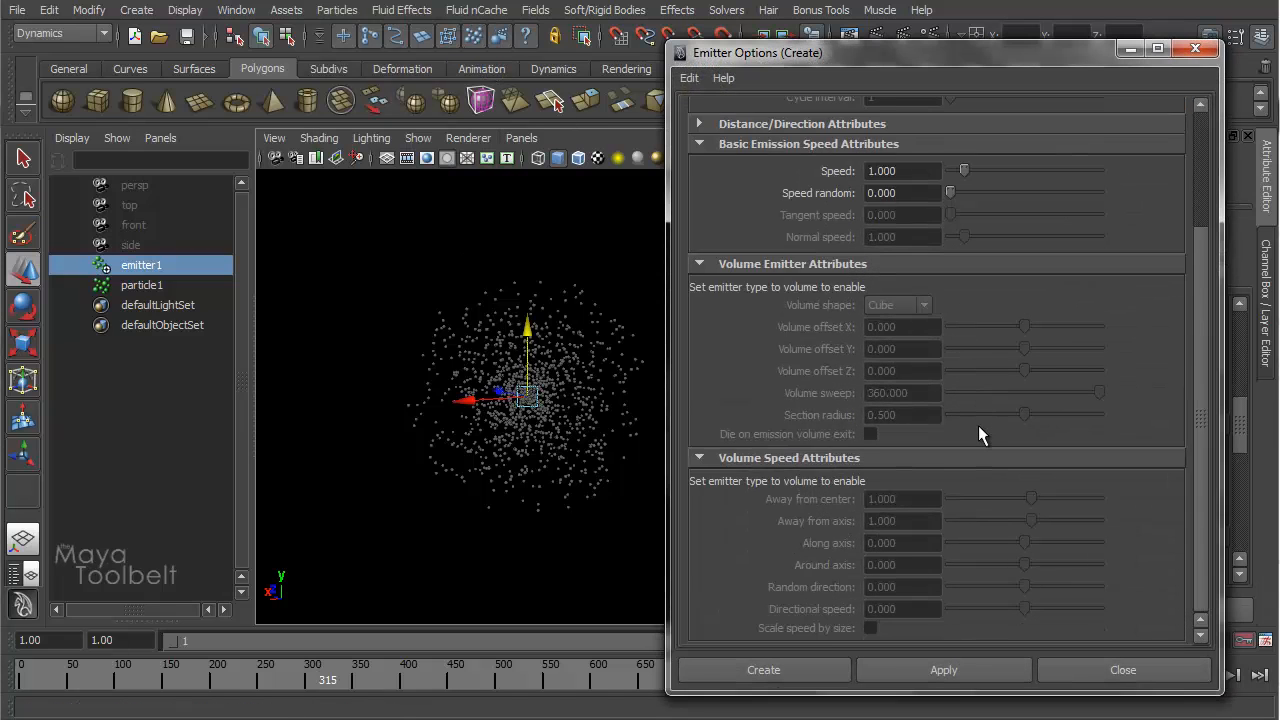
pyautogui.scroll(3, 978, 422)
pyautogui.click(1195, 48)
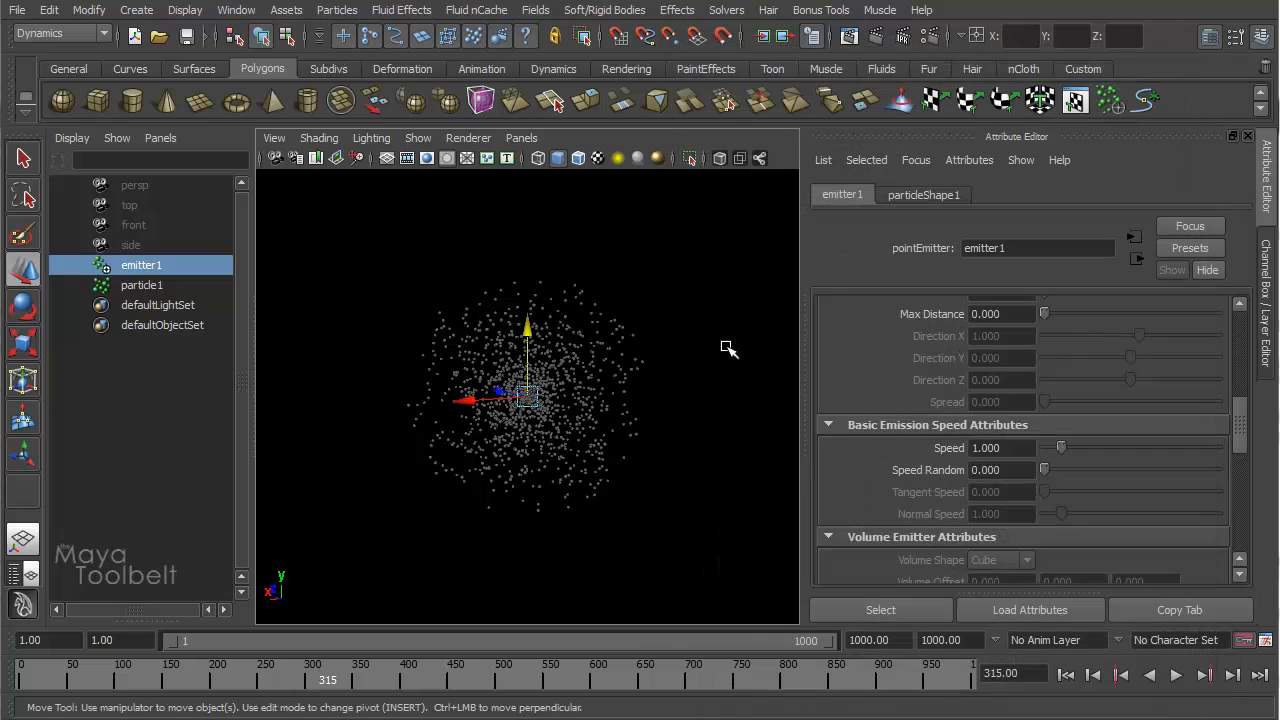
# - Switch to the single perspective view without the Outliner, and inspect the particle cloud from near and far
pyautogui.moveTo(1240, 422); pyautogui.dragTo(1256, 382)
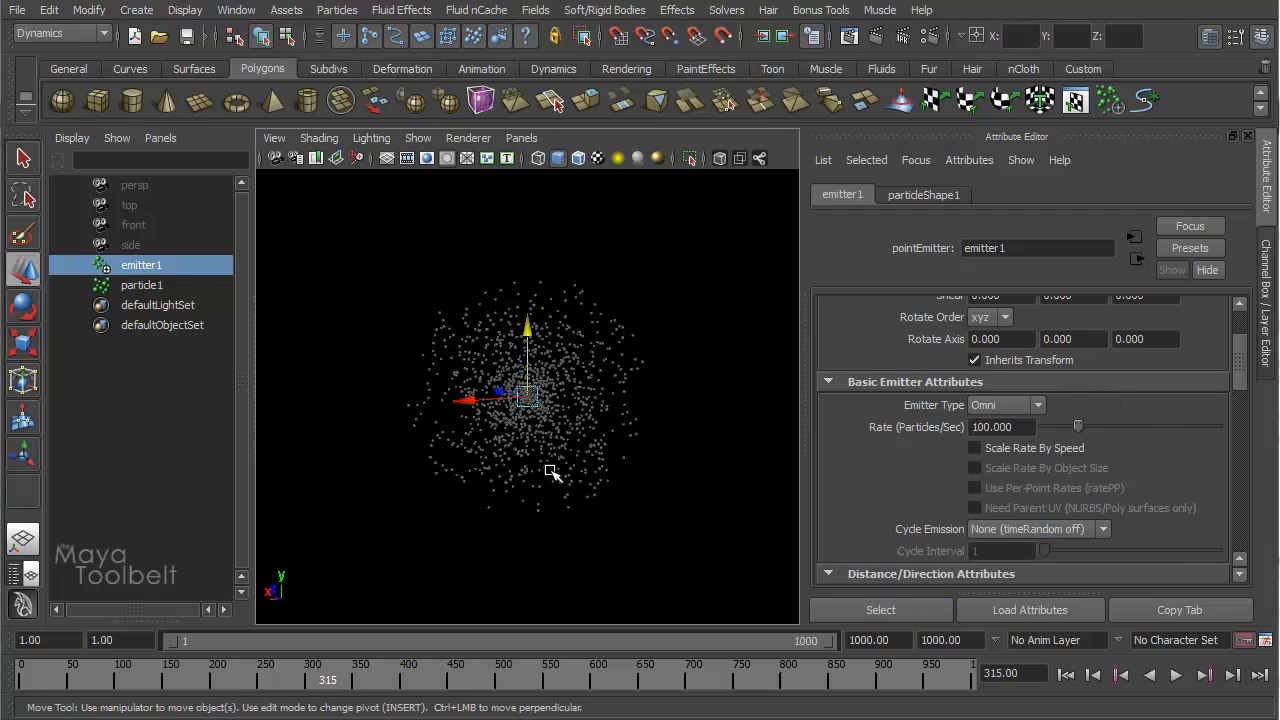
pyautogui.keyDown('alt'); pyautogui.moveTo(557, 472); pyautogui.dragTo(703, 518, button='right'); pyautogui.keyUp('alt')
pyautogui.keyDown('alt'); pyautogui.moveTo(703, 518); pyautogui.dragTo(709, 511); pyautogui.keyUp('alt')
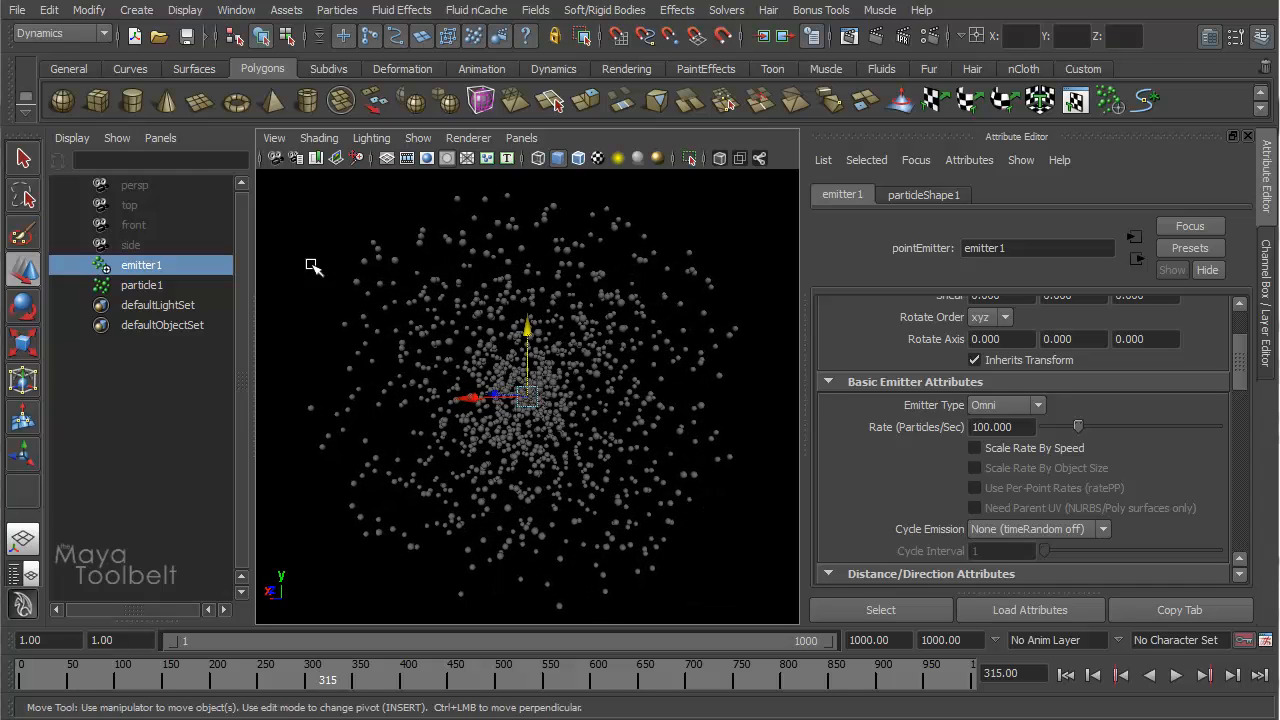
pyautogui.click(22, 540)
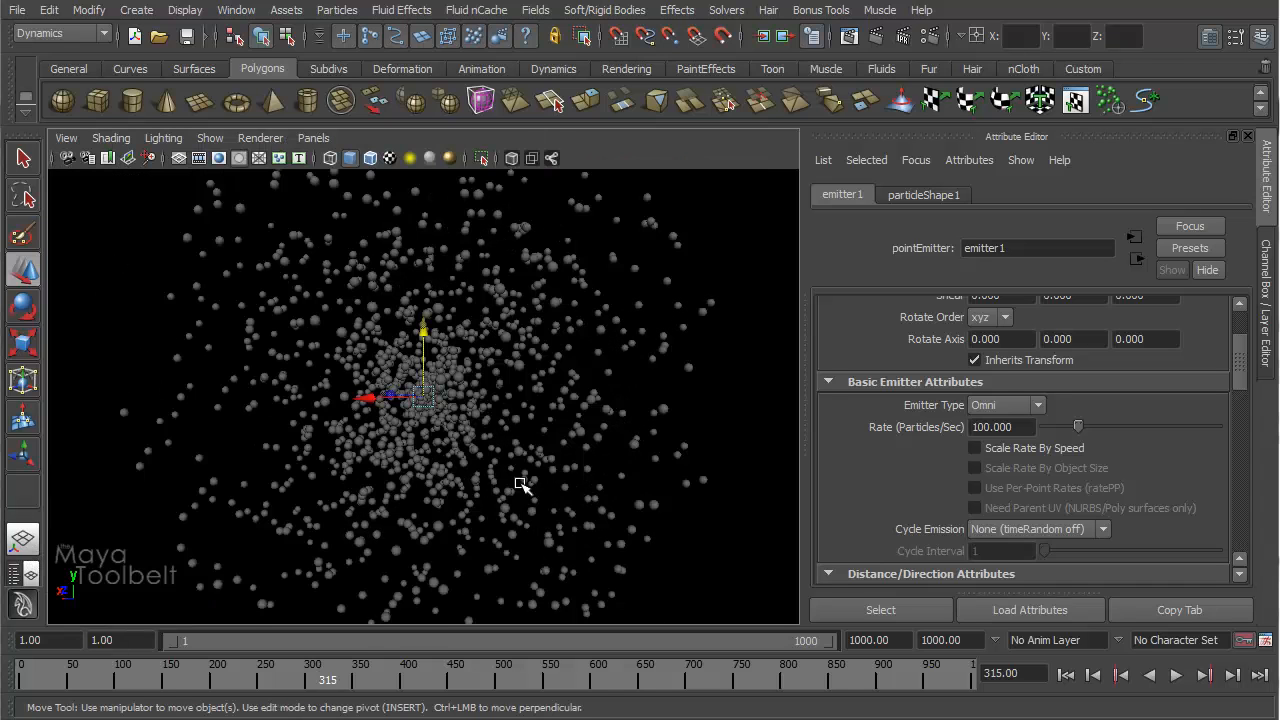
pyautogui.keyDown('alt'); pyautogui.moveTo(597, 498); pyautogui.dragTo(508, 243, button='right'); pyautogui.keyUp('alt')
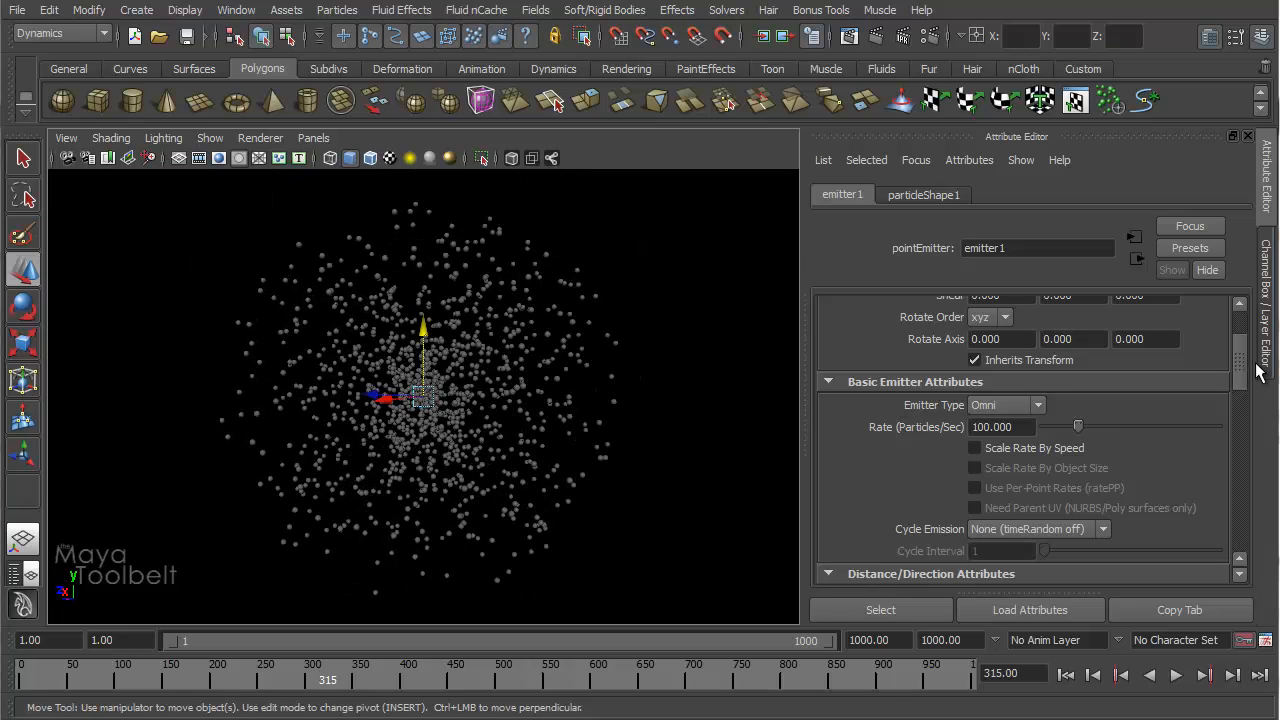
# - Collapse the Transform Attributes and Distance/Direction Attributes sections of emitter1
pyautogui.scroll(1, 1240, 347)
pyautogui.moveTo(1240, 347); pyautogui.dragTo(1240, 330)
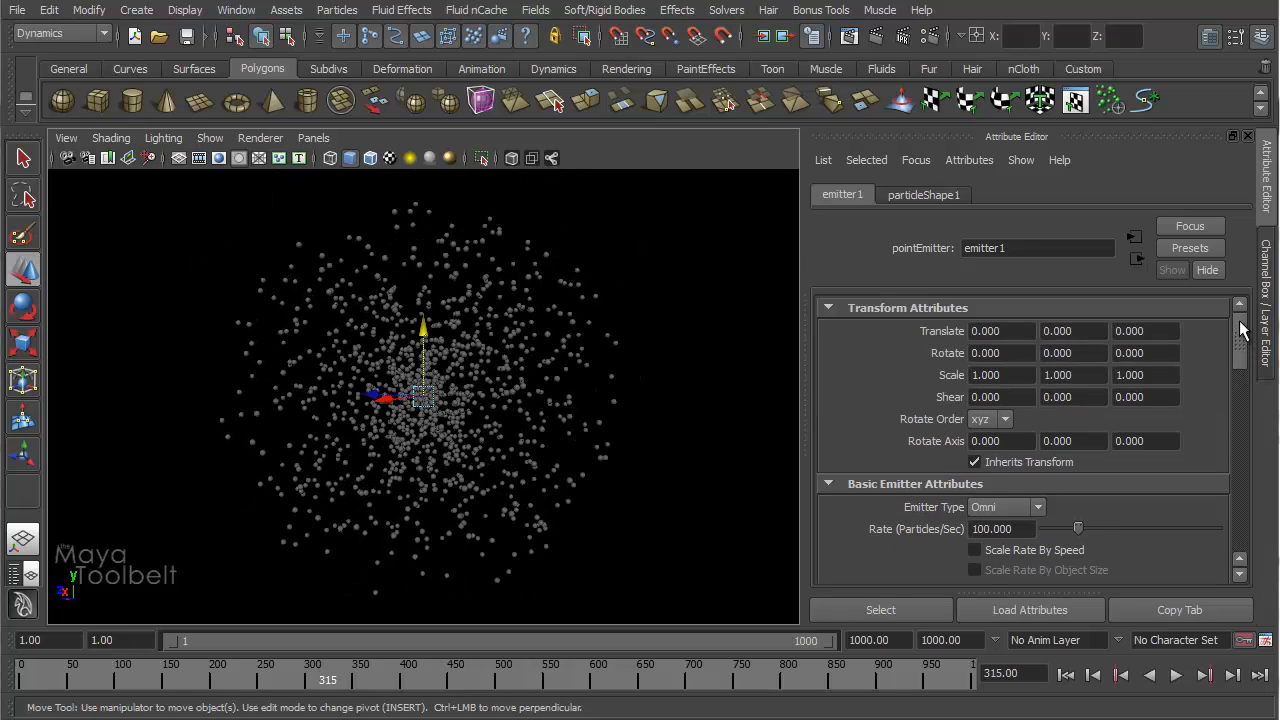
pyautogui.click(828, 307)
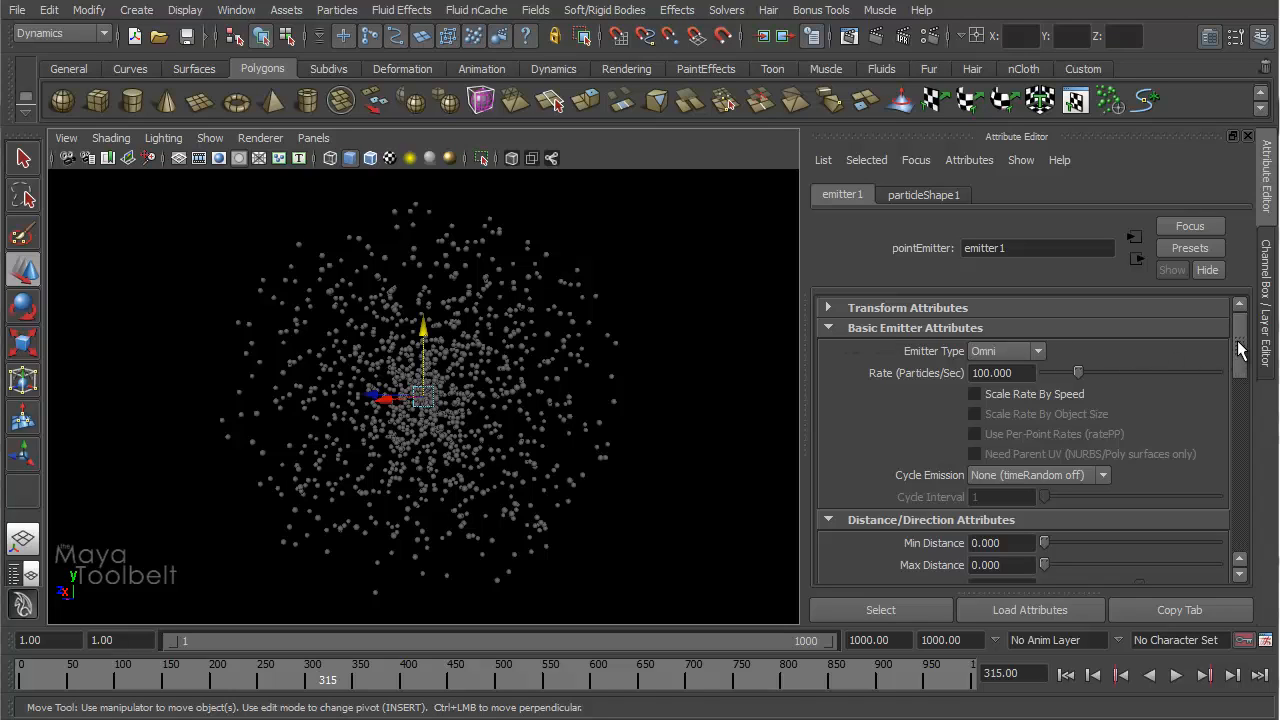
pyautogui.moveTo(1240, 348)
pyautogui.mouseDown()
pyautogui.moveTo(1240, 366)
pyautogui.moveTo(1240, 345)
pyautogui.mouseUp()
pyautogui.click(829, 519)
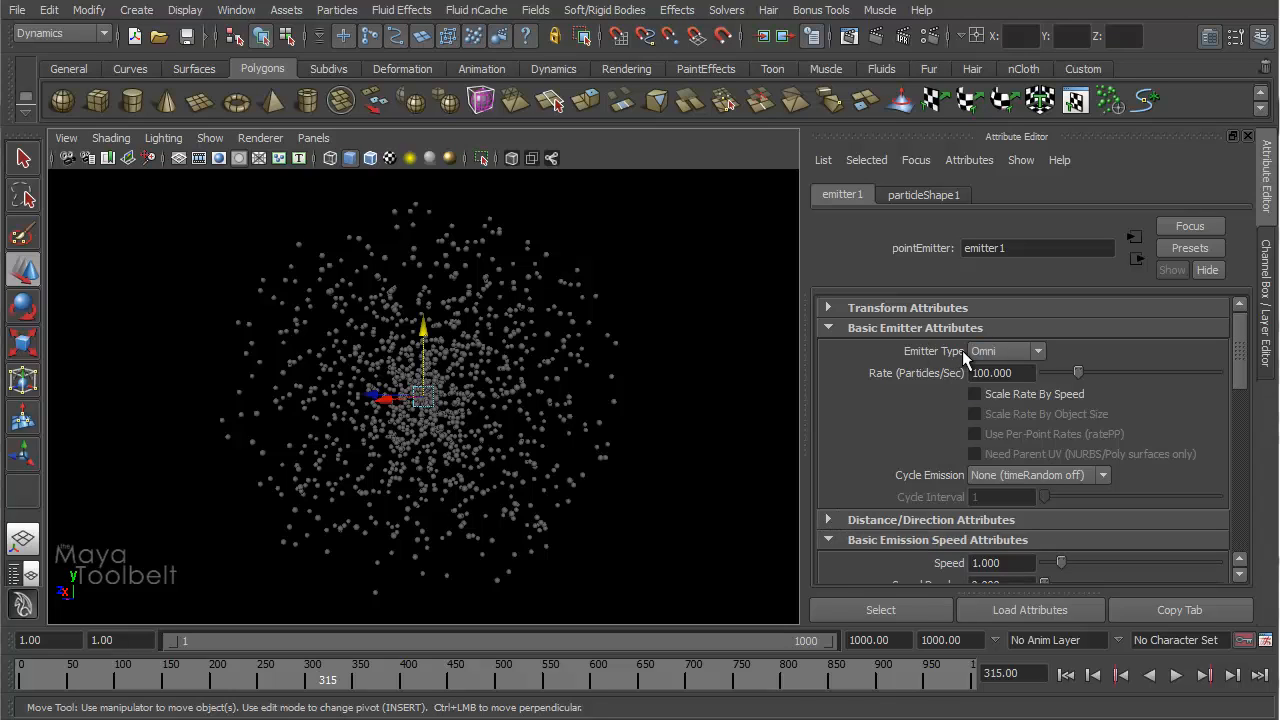
# - Examine the available emitter types, keep Omni, and review the rate and cycle emission settings of emitter1
pyautogui.click(1004, 353)
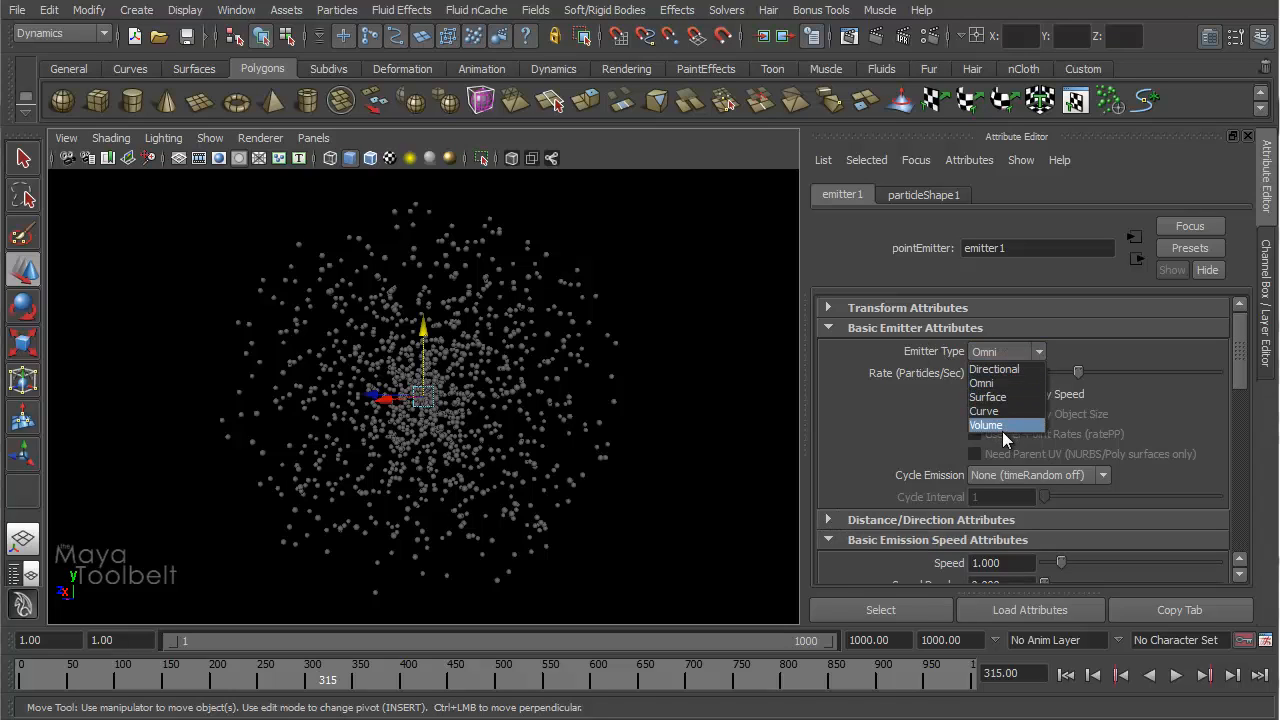
pyautogui.click(983, 342)
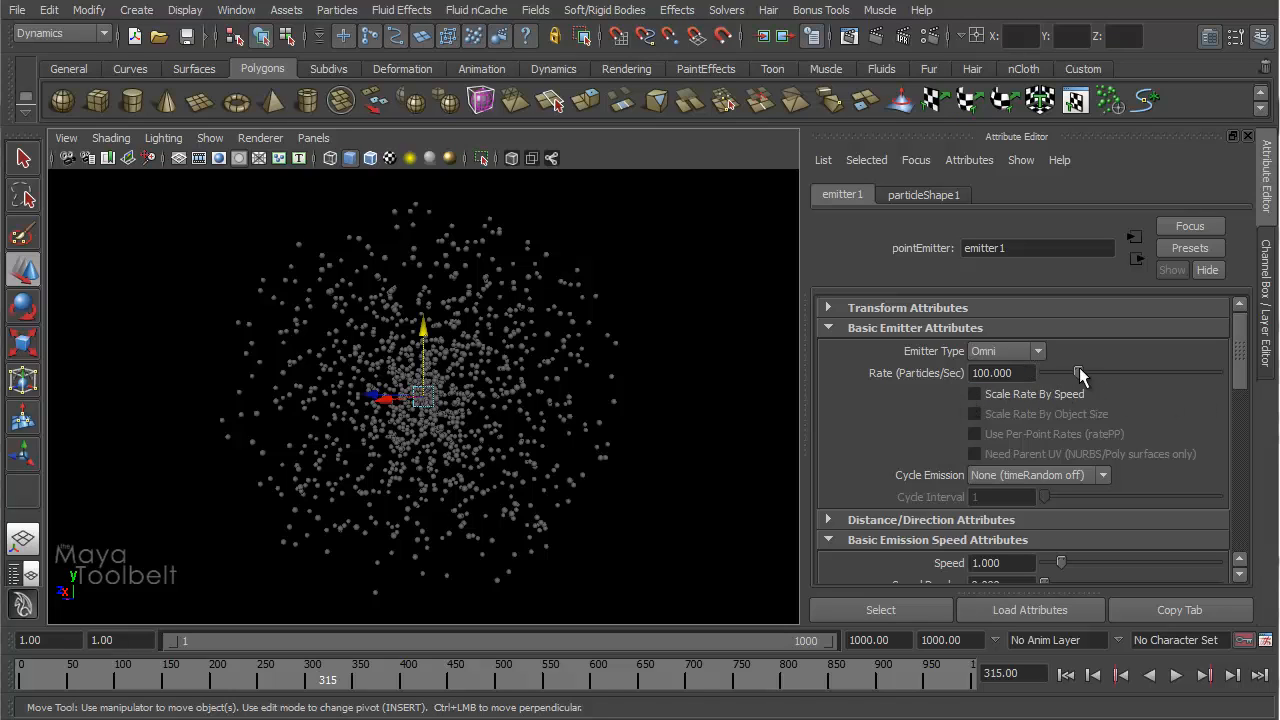
pyautogui.moveTo(1241, 343)
pyautogui.mouseDown()
pyautogui.moveTo(1243, 367)
pyautogui.moveTo(1242, 353)
pyautogui.mouseUp()
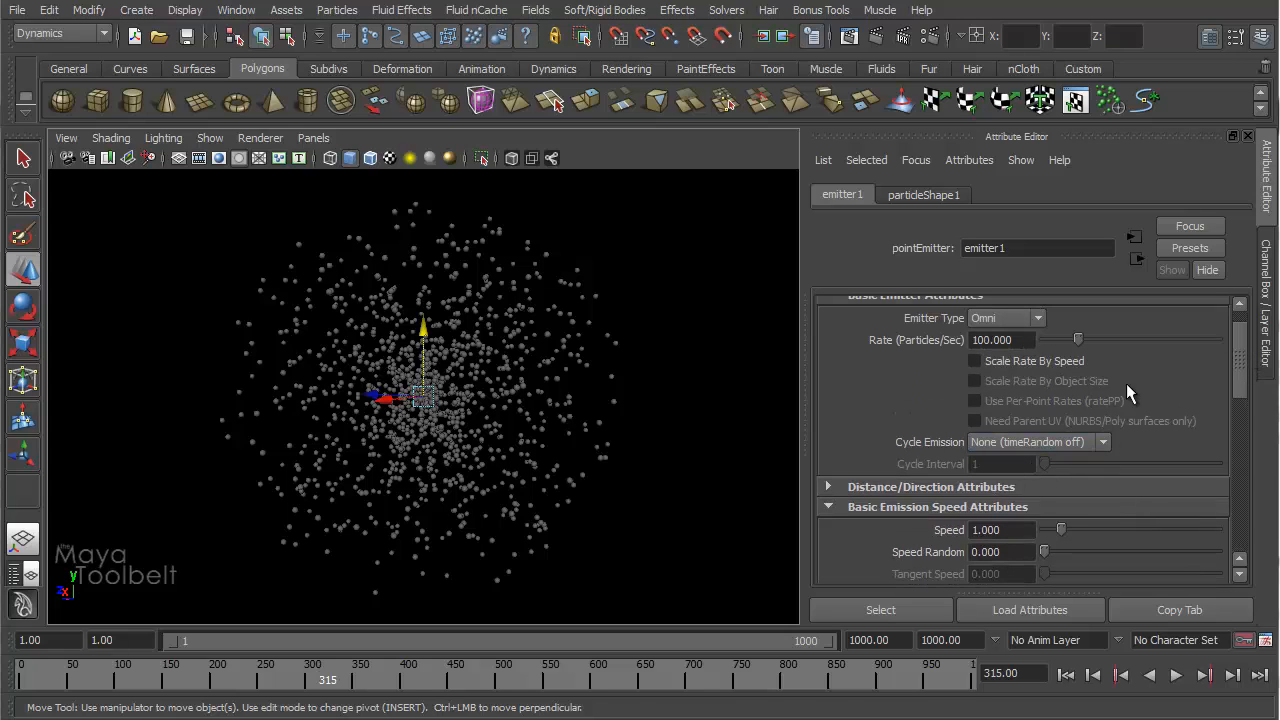
pyautogui.moveTo(1238, 356)
pyautogui.mouseDown()
pyautogui.moveTo(1240, 345)
pyautogui.moveTo(1247, 371)
pyautogui.mouseUp()
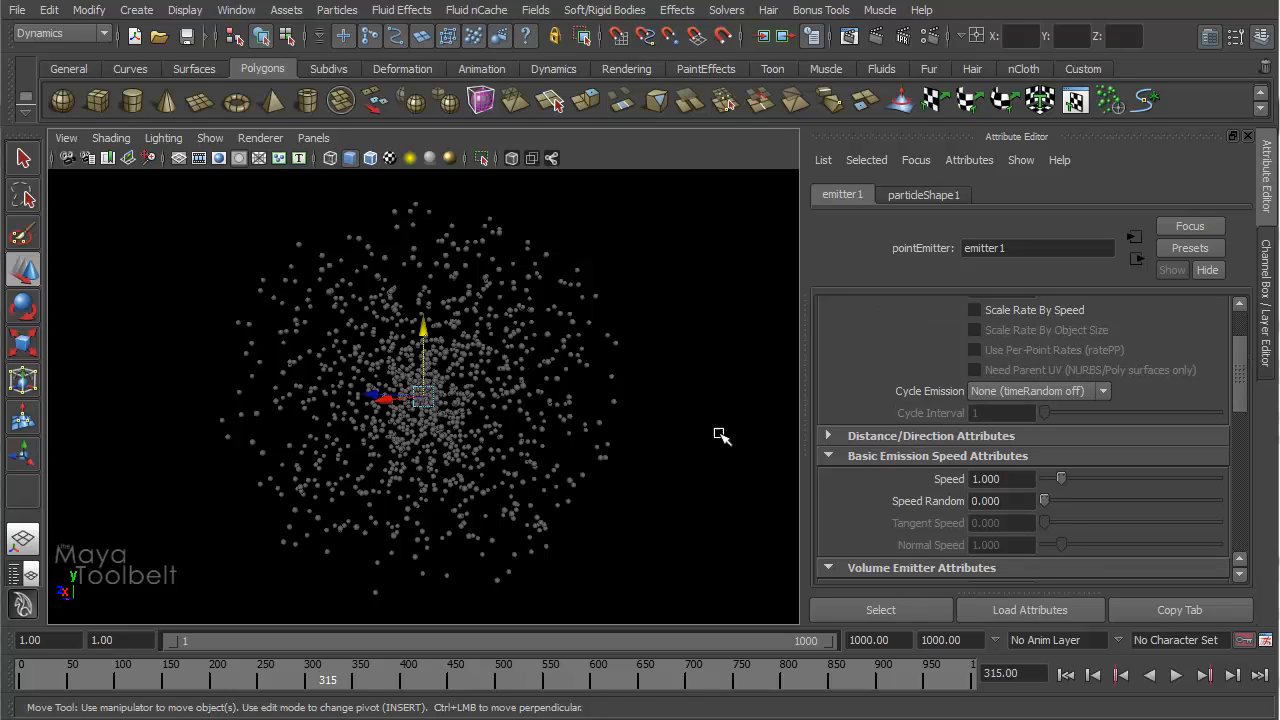
# - Expand emitter1's Distance/Direction Attributes and review its distance, emission speed, volume and texture emission settings
pyautogui.click(828, 436)
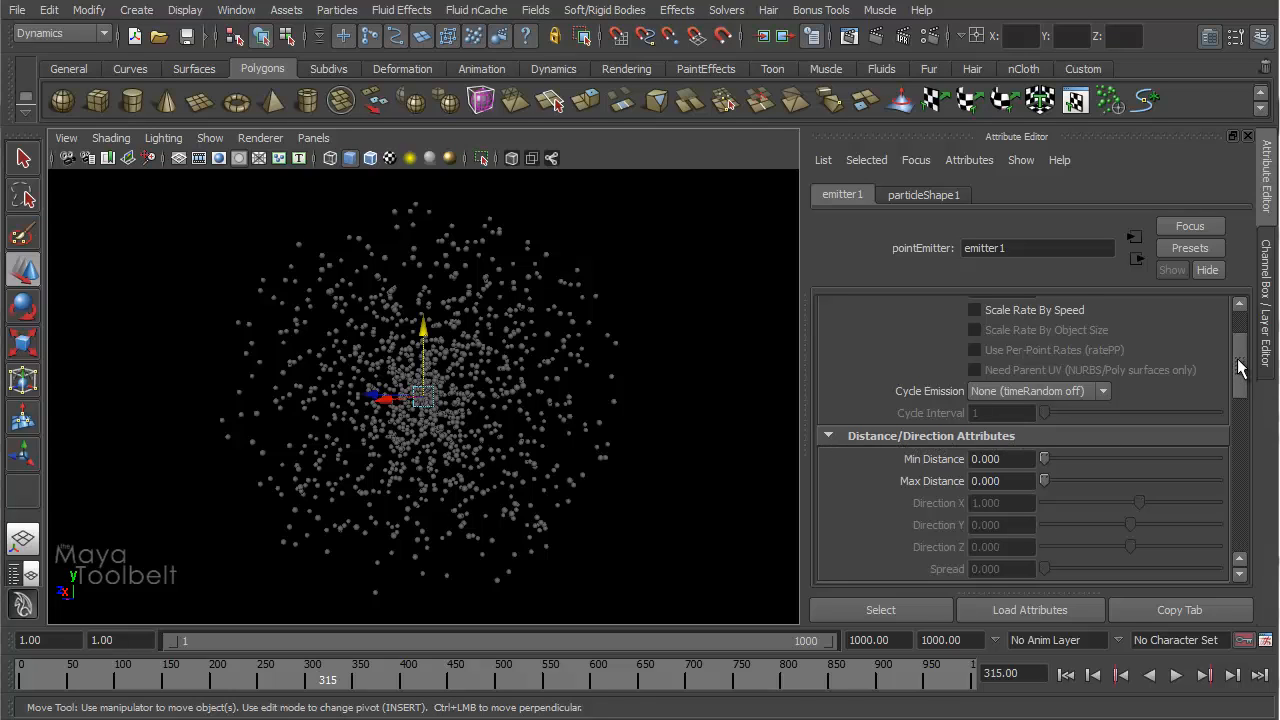
pyautogui.moveTo(1240, 357); pyautogui.dragTo(1245, 408)
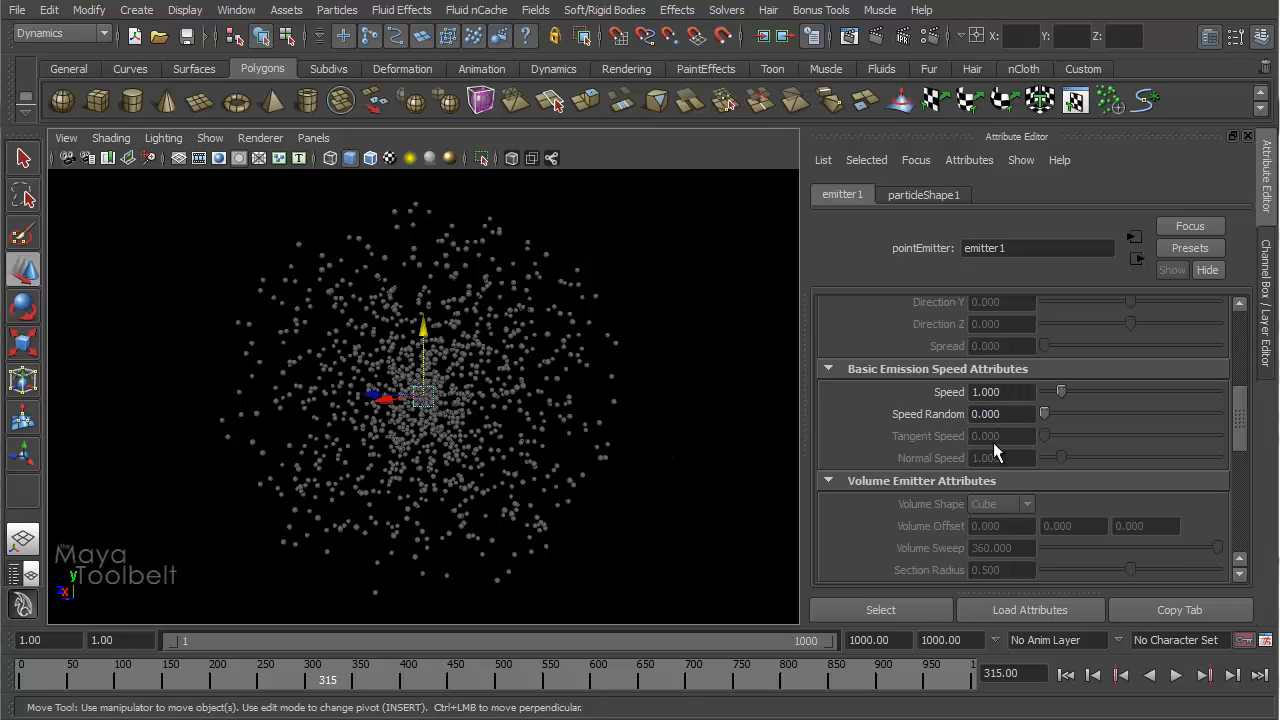
pyautogui.scroll(-5, 1140, 436)
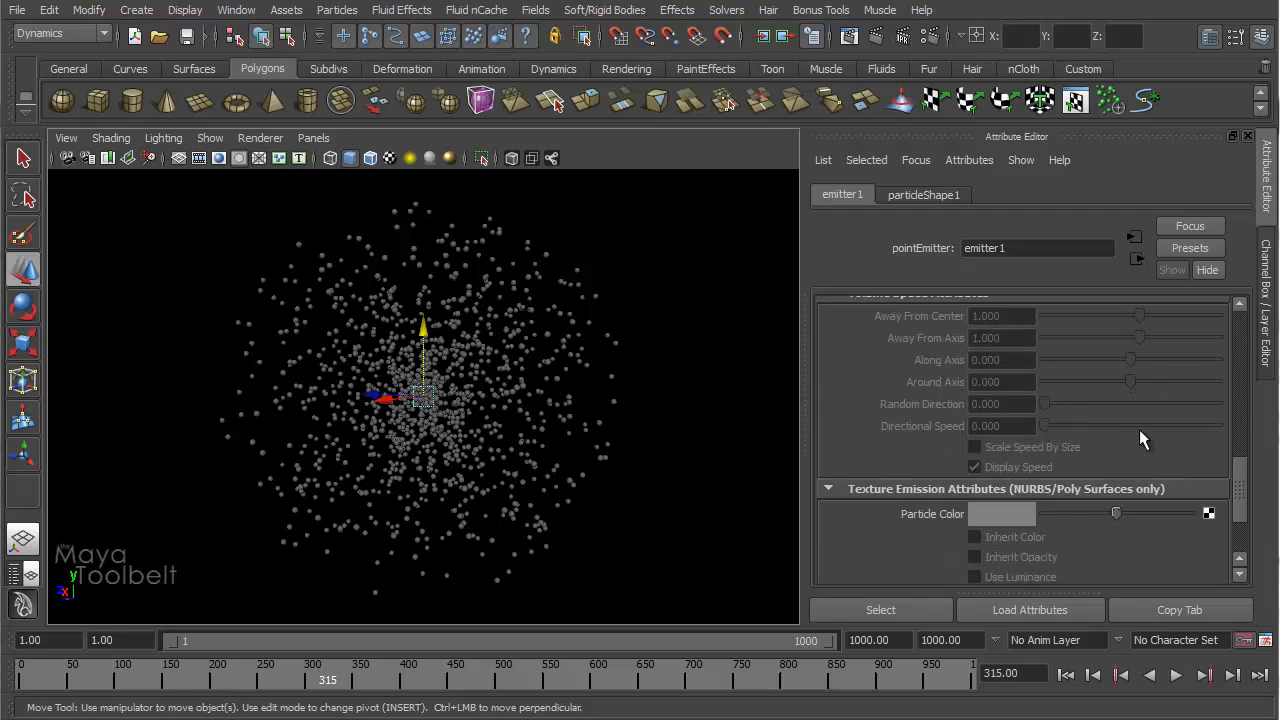
pyautogui.scroll(-2, 1139, 429)
pyautogui.scroll(5, 1139, 429)
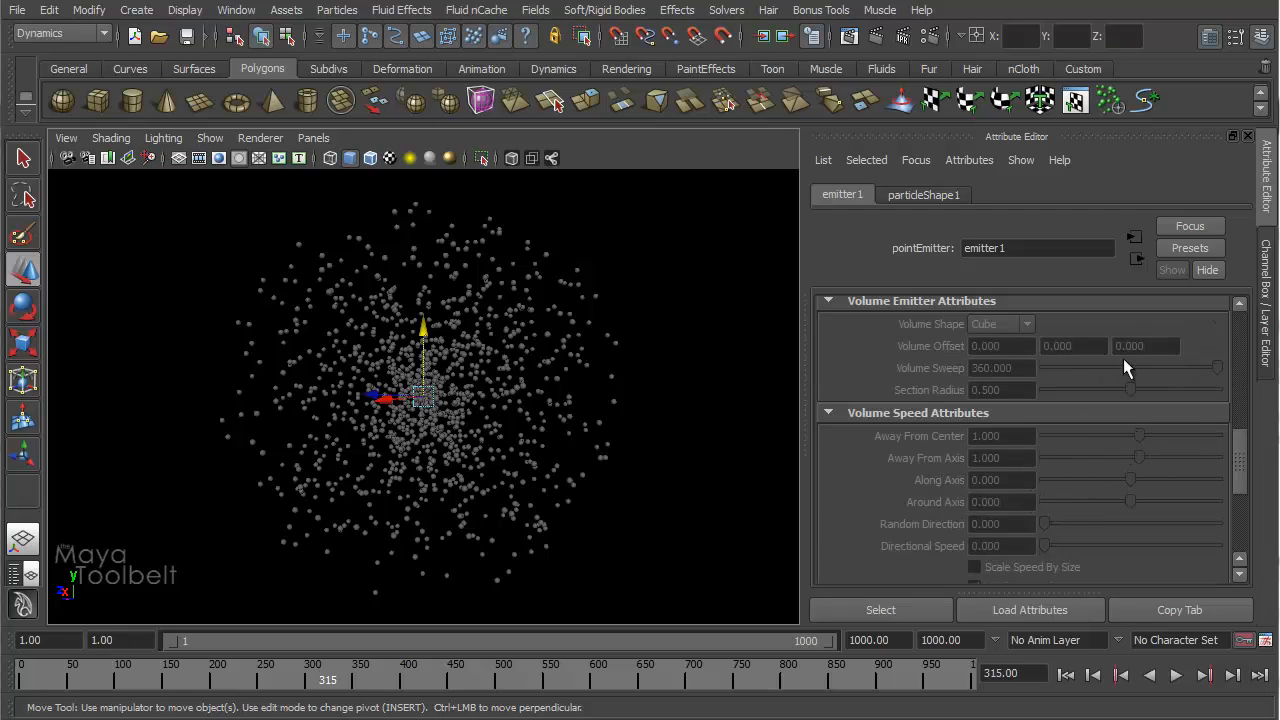
pyautogui.moveTo(1240, 485); pyautogui.dragTo(1240, 330)
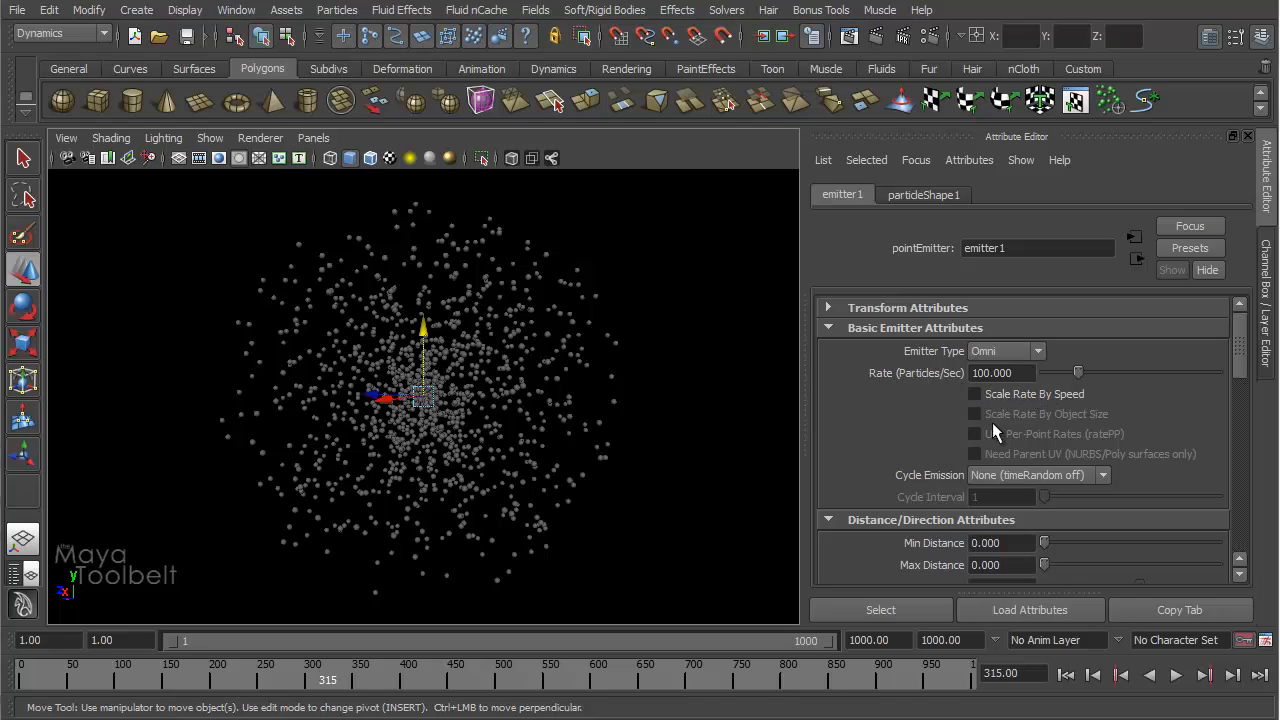
pyautogui.scroll(-6, 1079, 422)
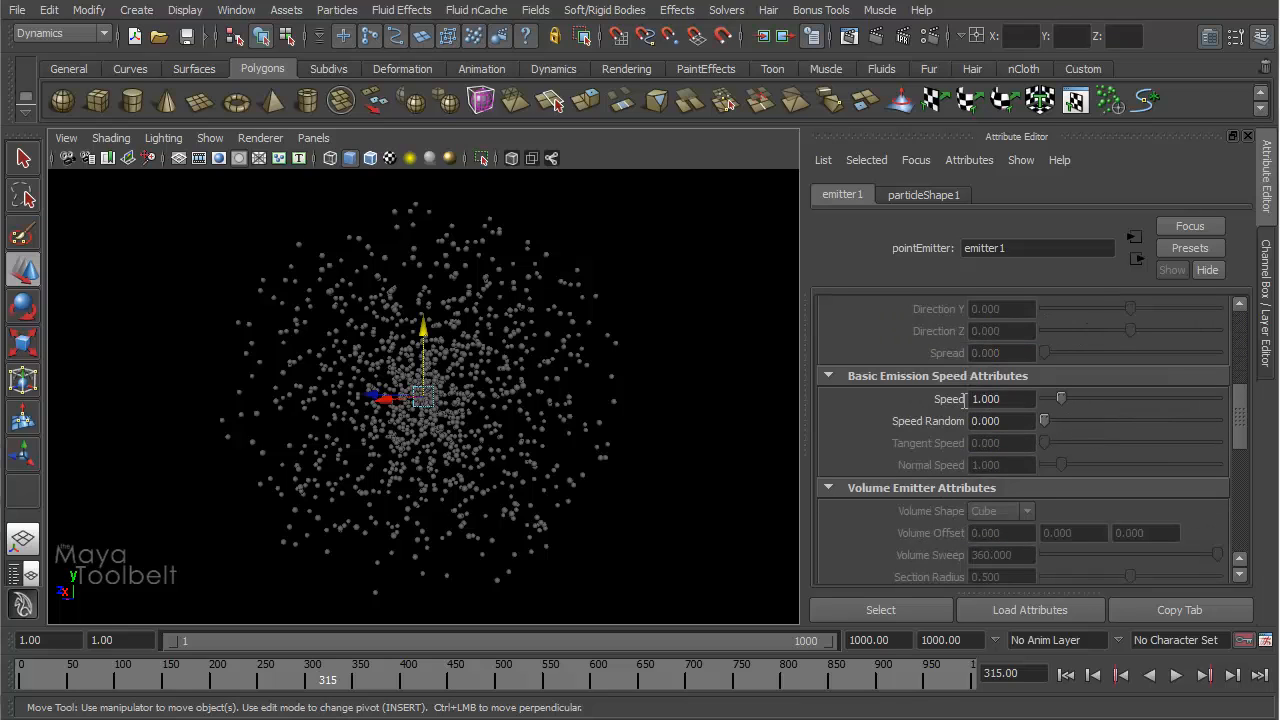
# - Compare emitter1's Scale Rate By Speed option with its emission speed settings, and set Speed to 2
pyautogui.scroll(6, 1077, 407)
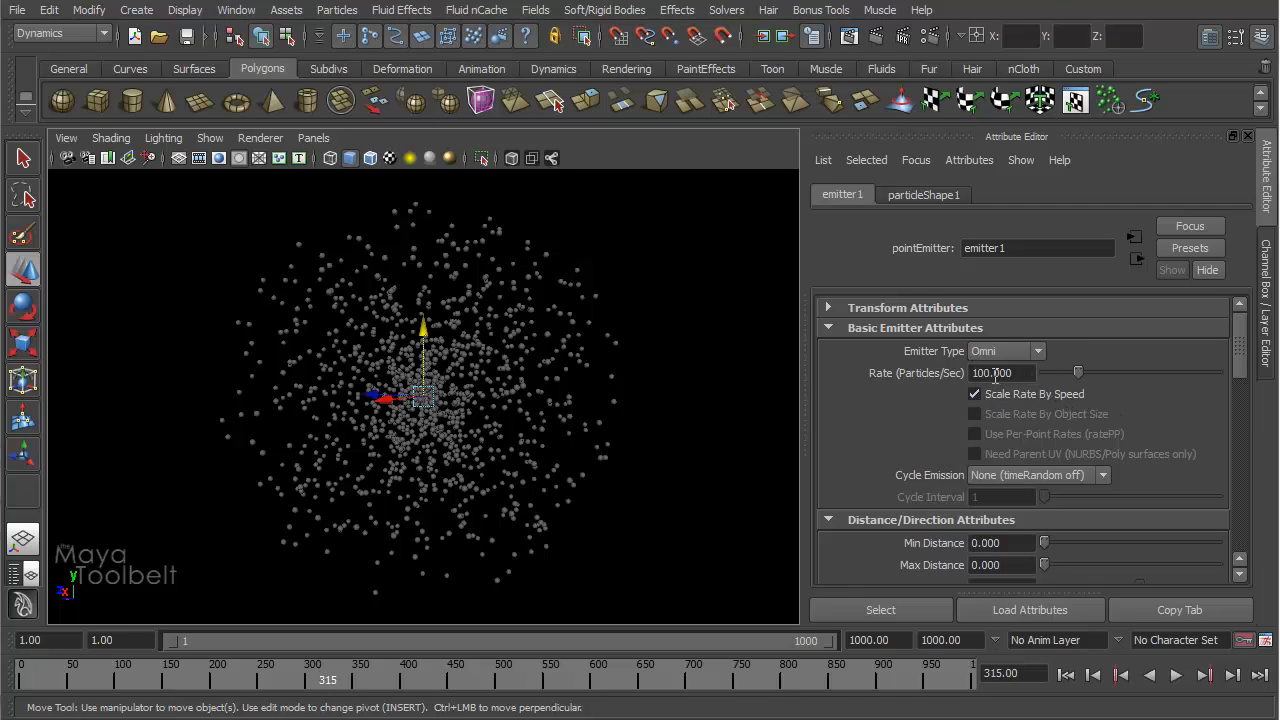
pyautogui.scroll(-6, 1005, 390)
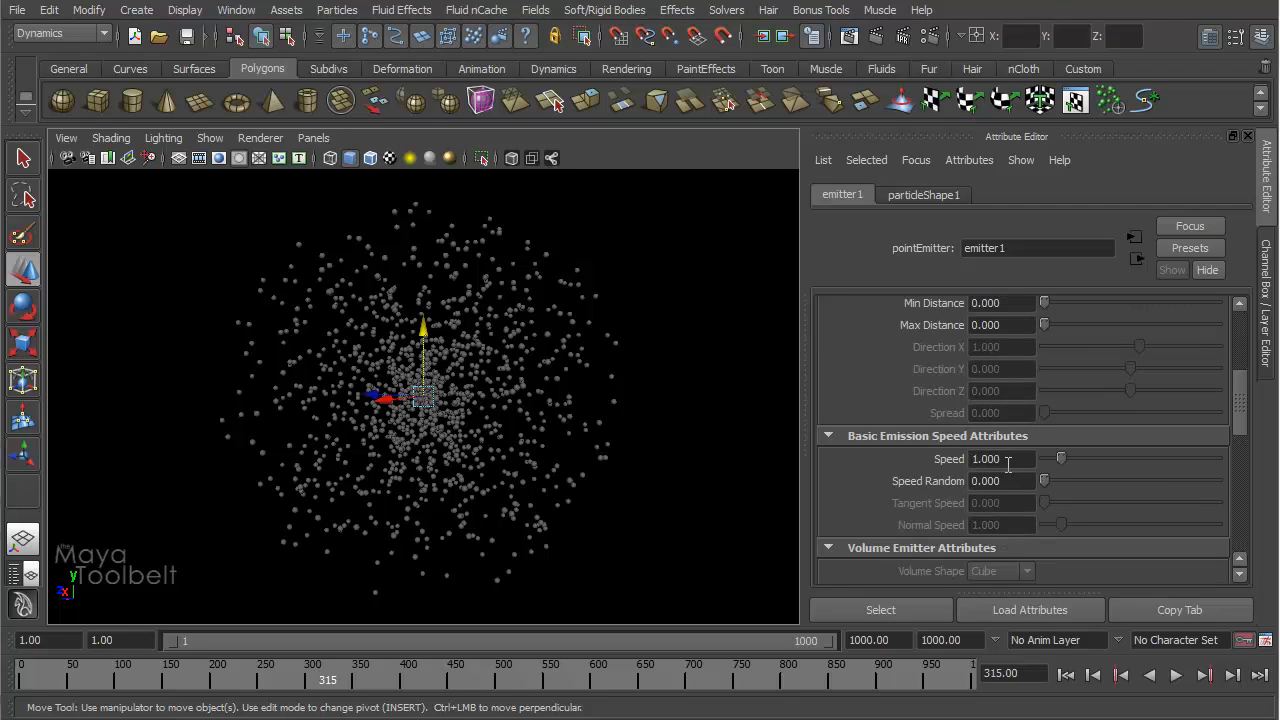
pyautogui.scroll(6, 1010, 458)
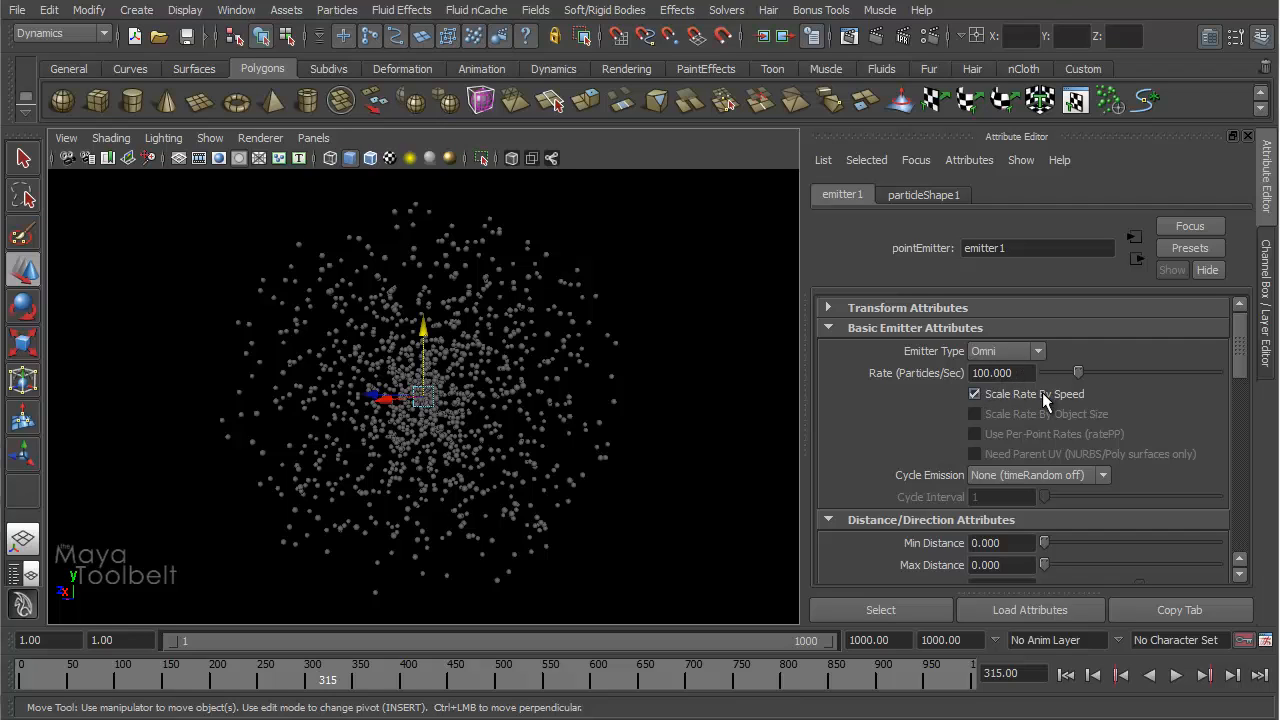
pyautogui.scroll(-4, 1042, 435)
pyautogui.click(1025, 458)
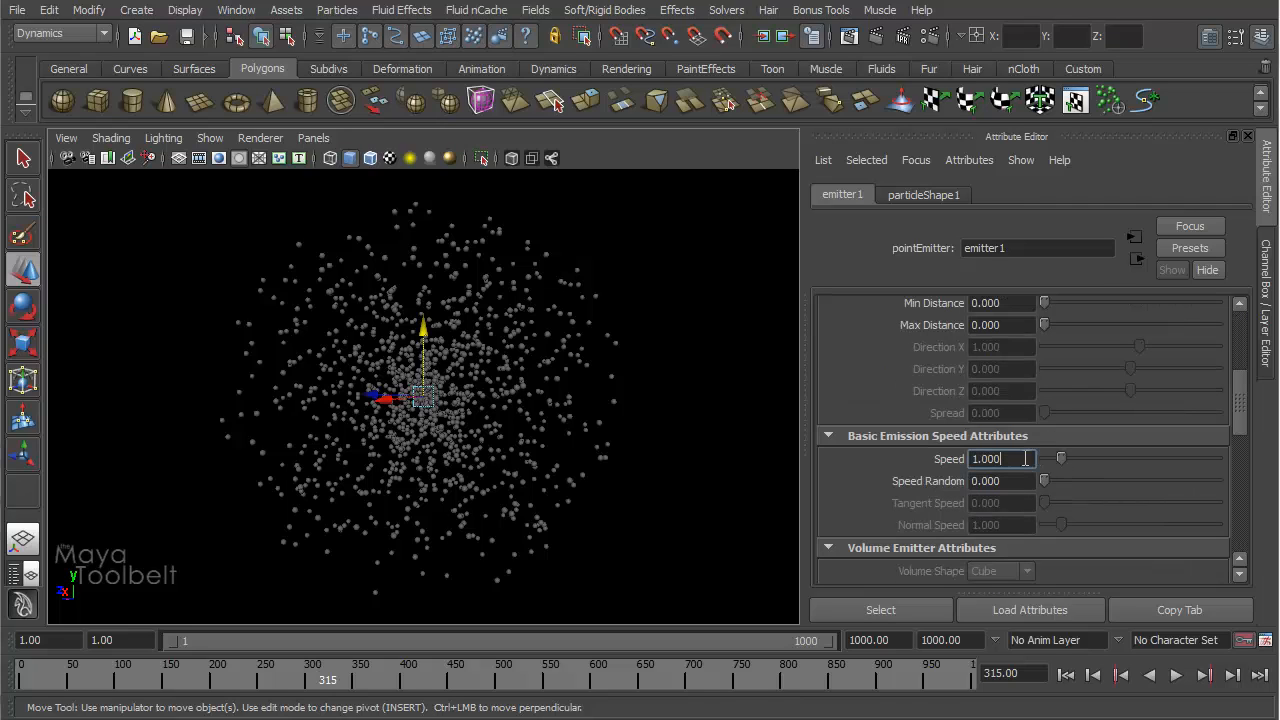
pyautogui.doubleClick(1025, 458)
pyautogui.write('2')
pyautogui.press('Return')
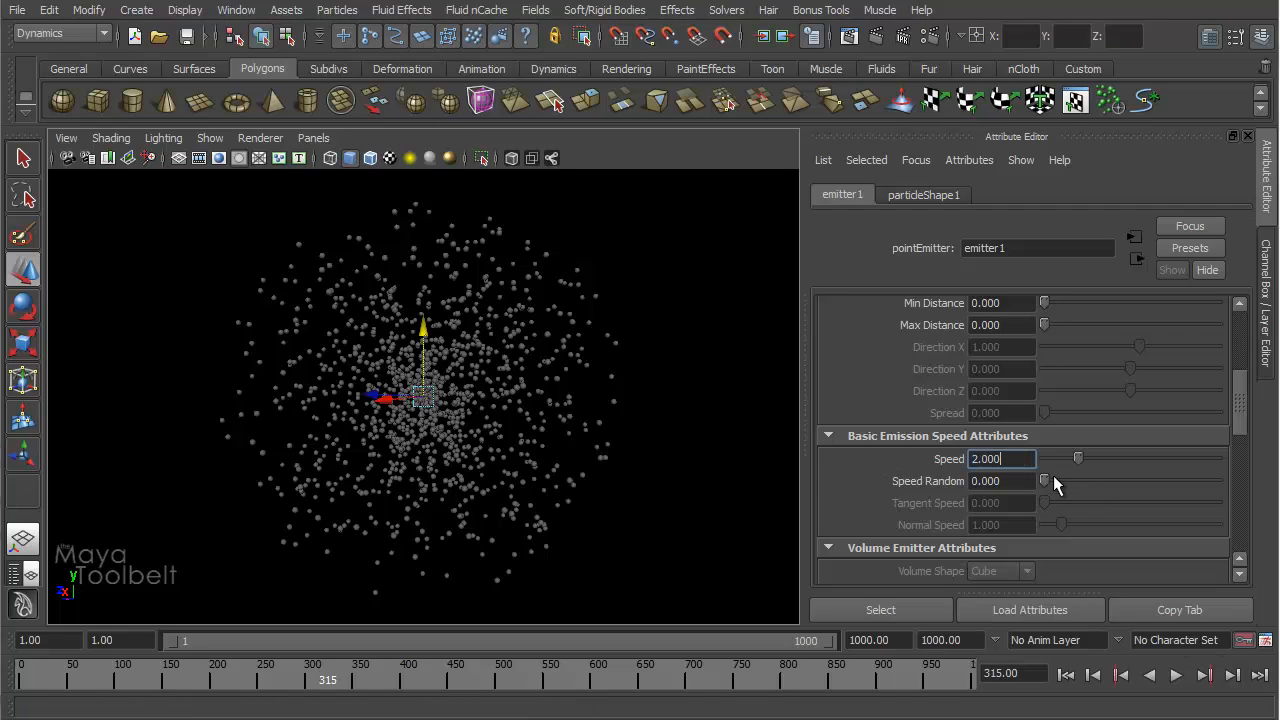
# - Replay the particle simulation from the first frame and stop it at about frame 199
pyautogui.scroll(5, 1049, 476)
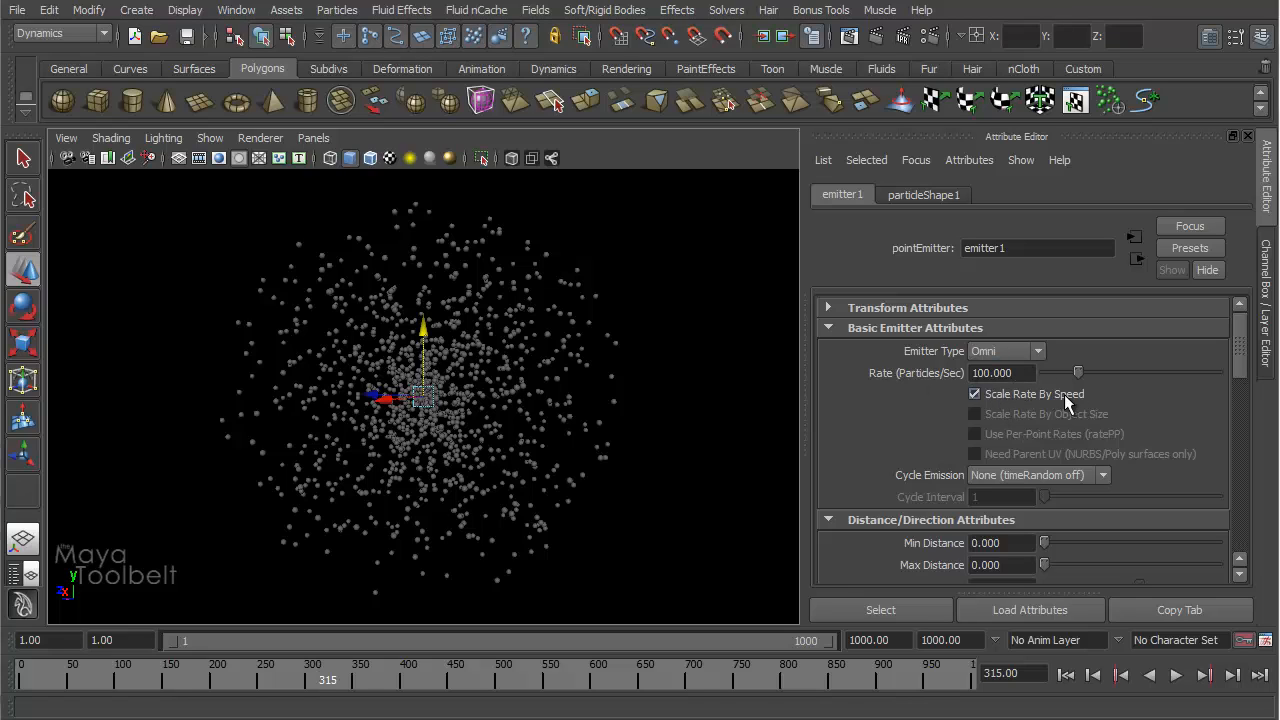
pyautogui.scroll(-3, 1066, 404)
pyautogui.scroll(-1, 1070, 470)
pyautogui.scroll(2, 1085, 435)
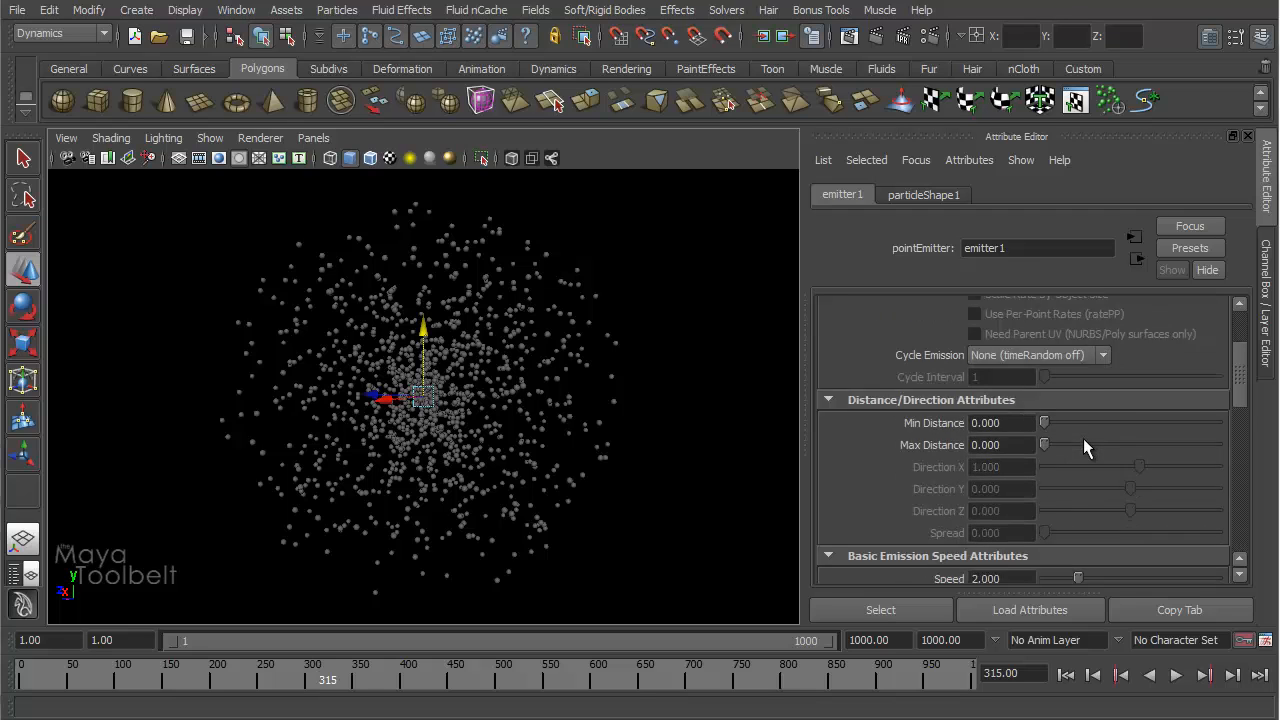
pyautogui.scroll(-1, 1084, 440)
pyautogui.click(1066, 675)
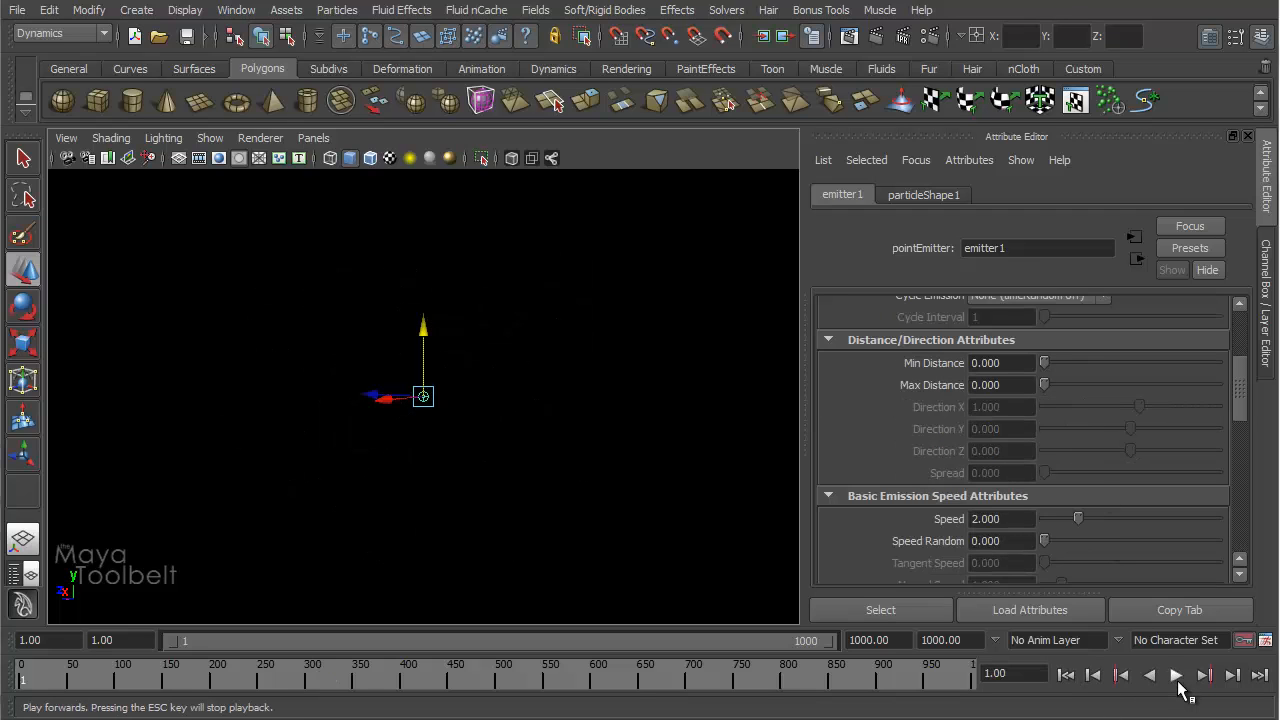
pyautogui.click(1179, 684)
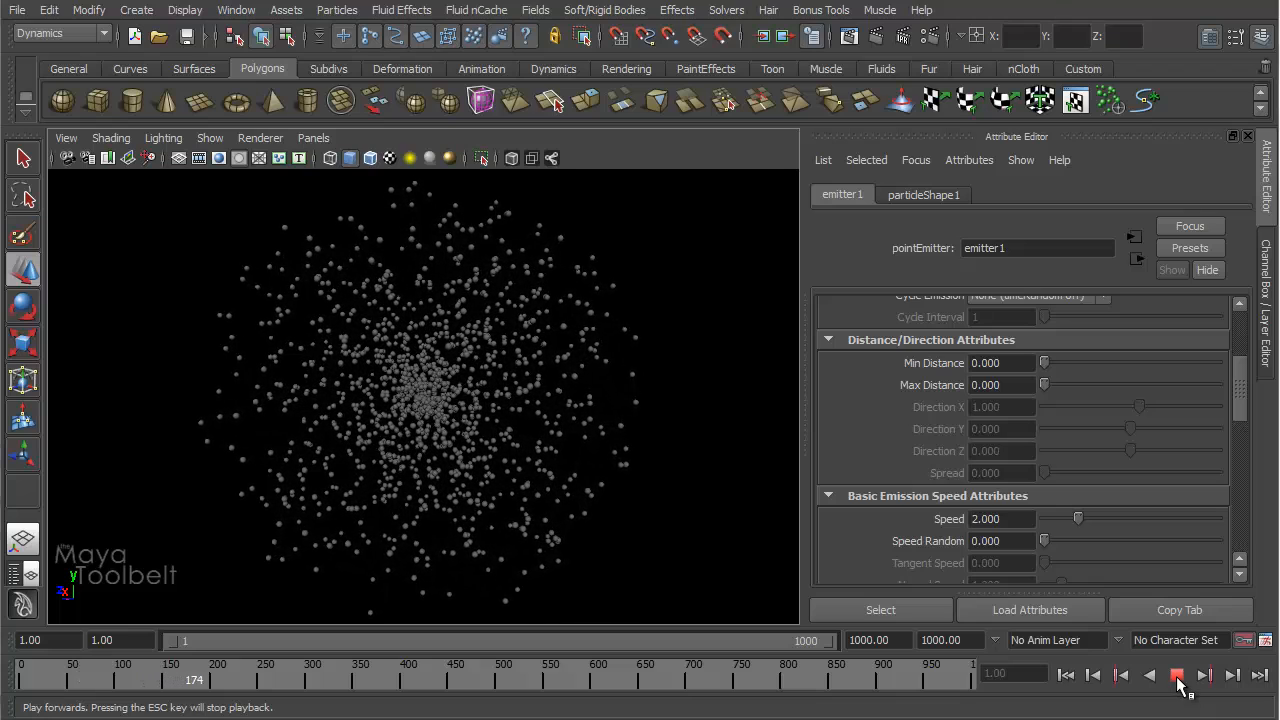
pyautogui.click(1179, 684)
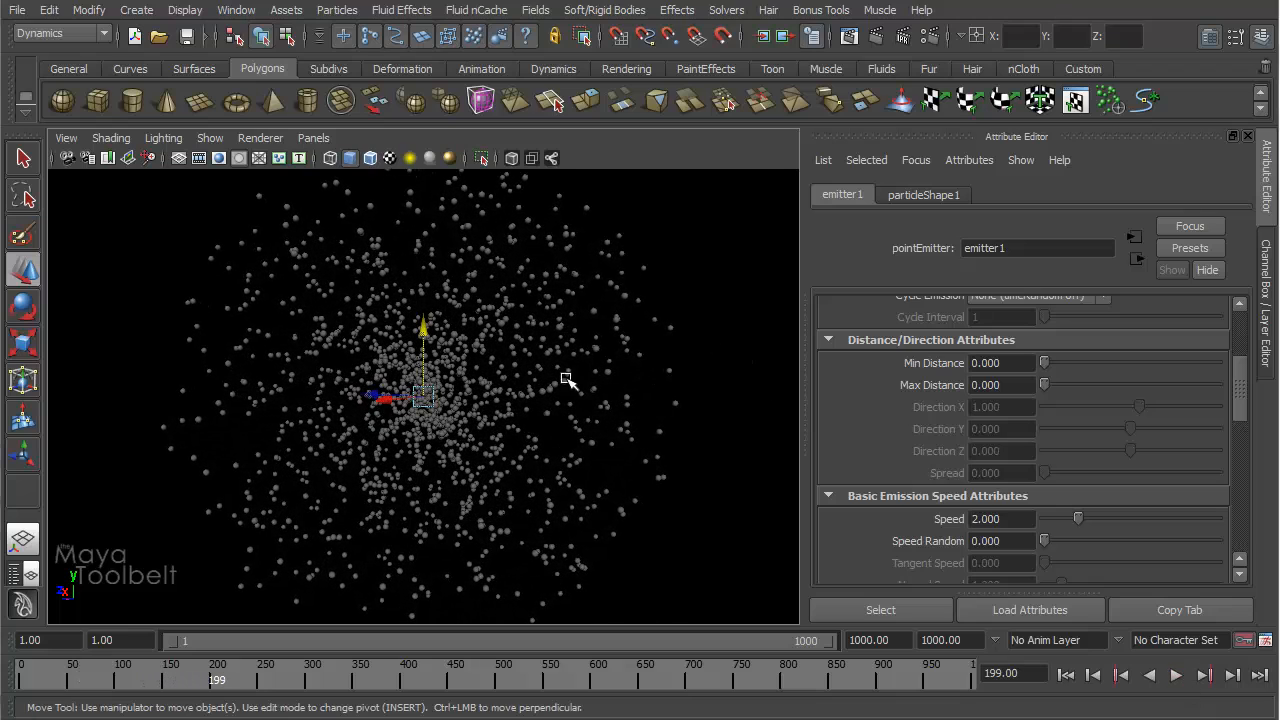
# - Select the emitted particles, check the particle count of particleShape1, and return to emitter1's attributes
pyautogui.scroll(5, 997, 432)
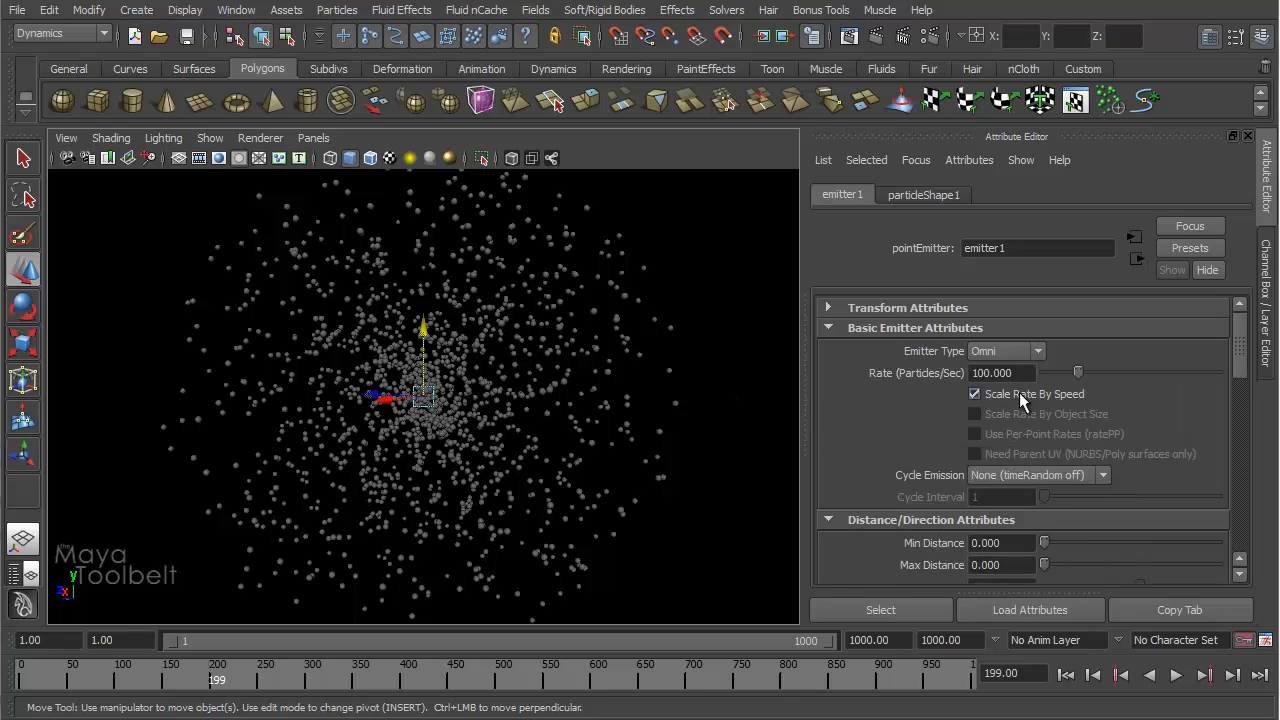
pyautogui.scroll(-3, 1012, 422)
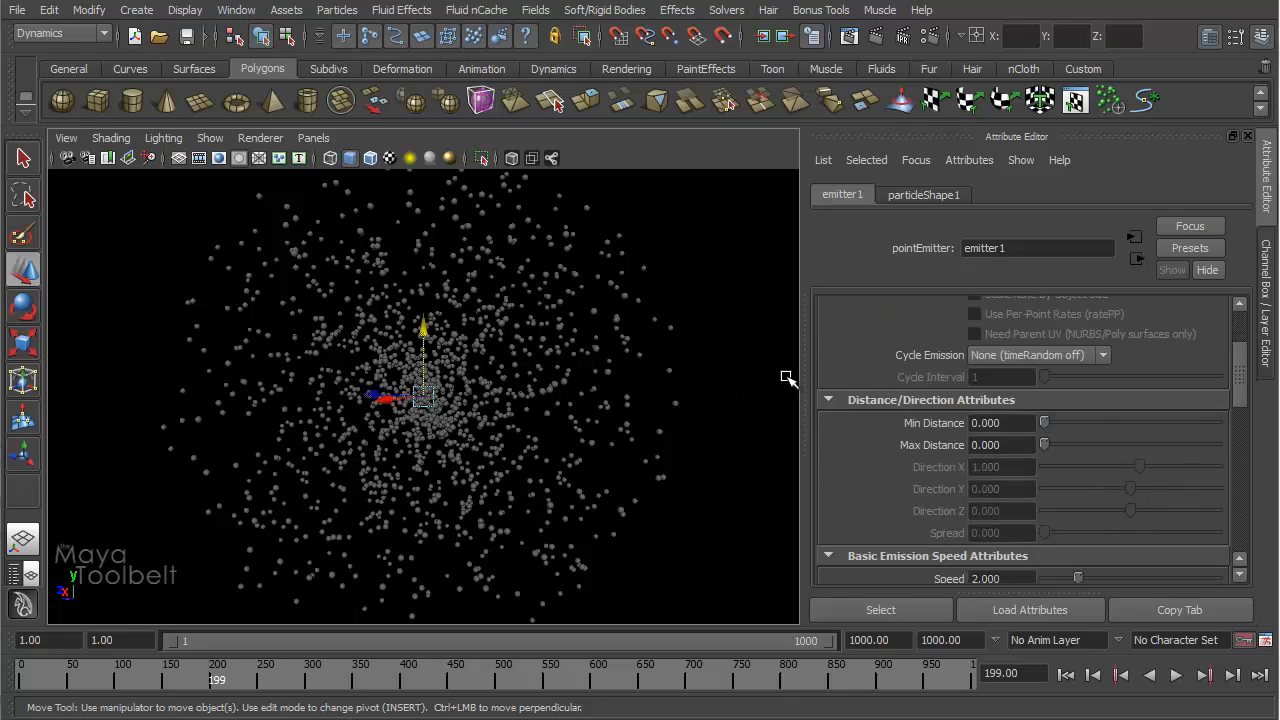
pyautogui.scroll(3, 786, 376)
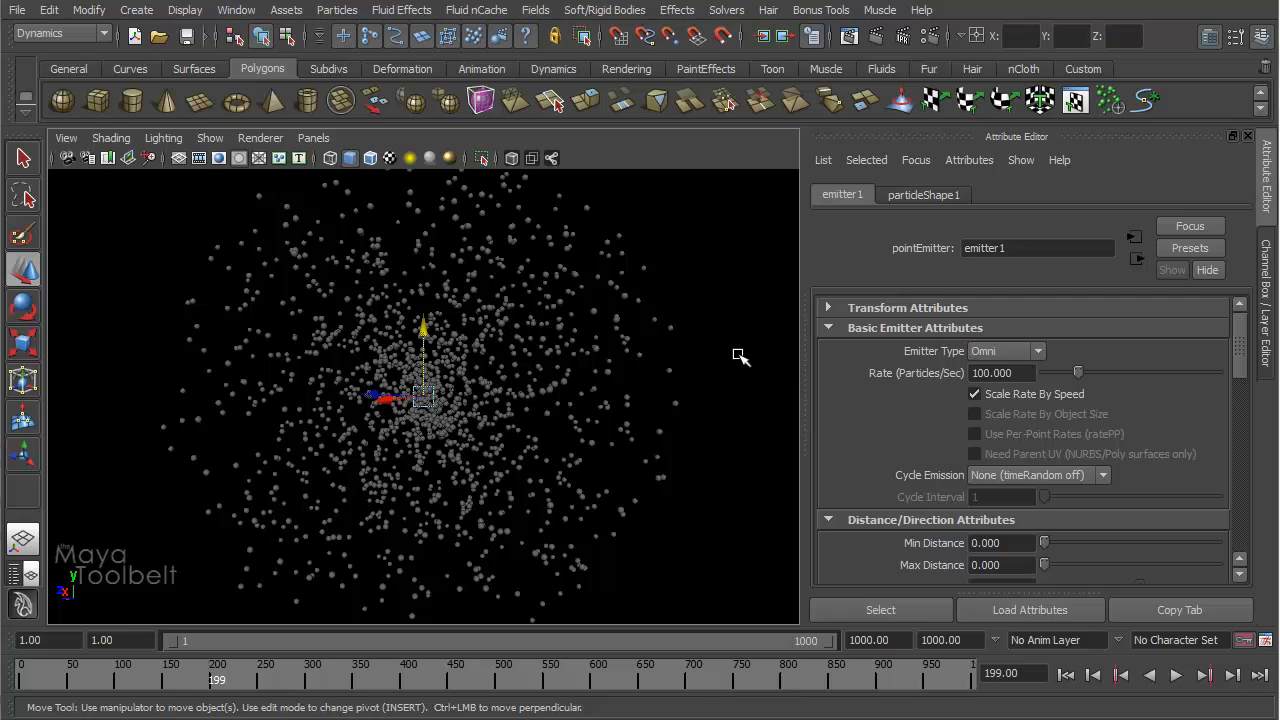
pyautogui.click(540, 305)
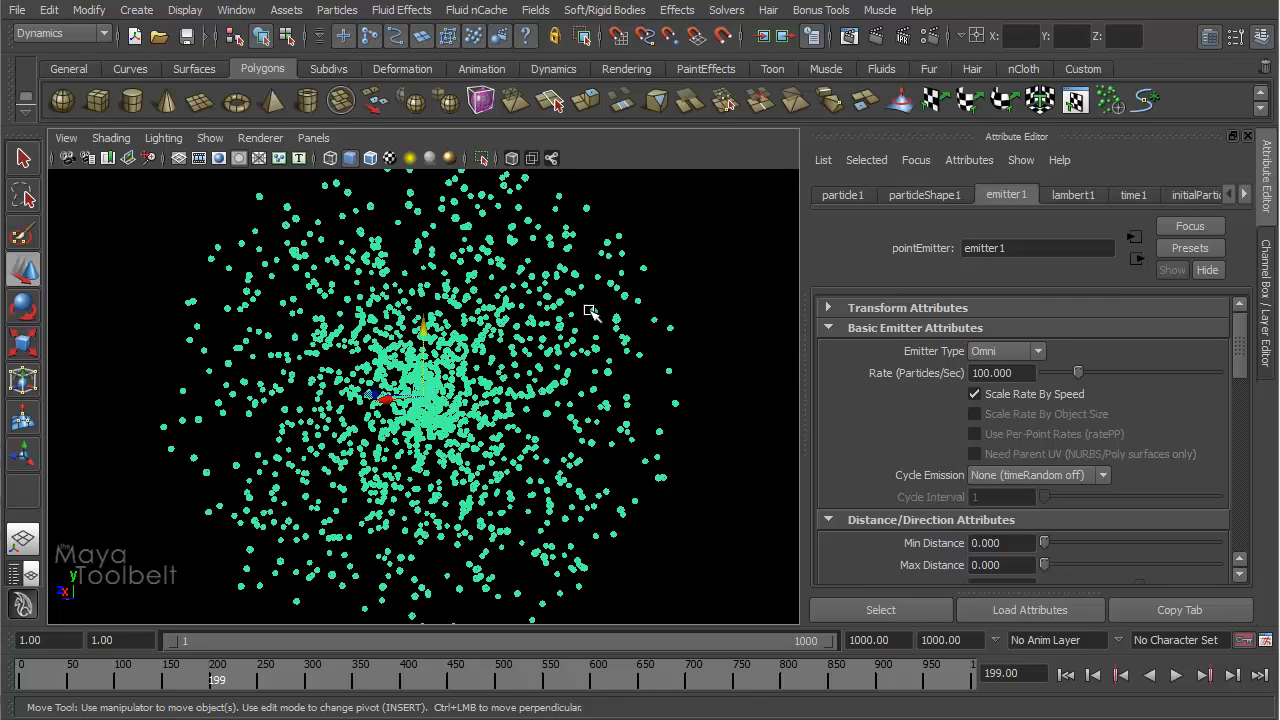
pyautogui.click(922, 196)
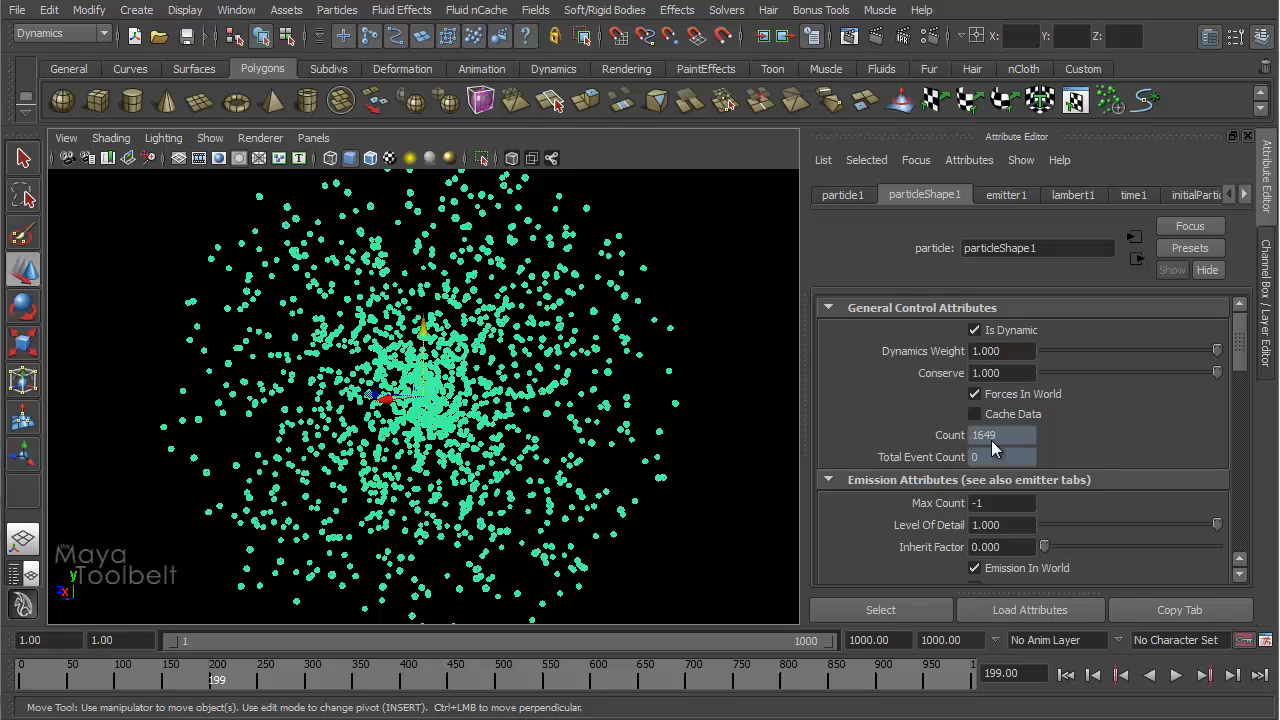
pyautogui.click(1004, 196)
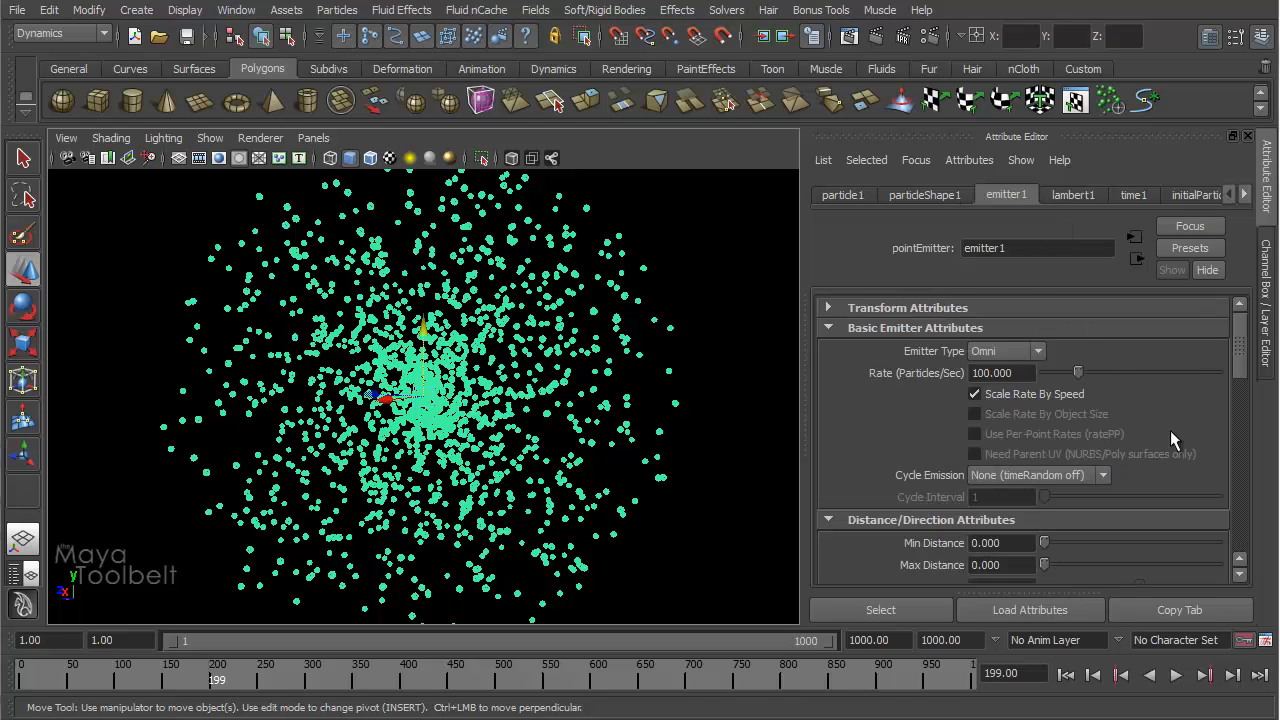
# - Set emitter1's emission Speed to 1
pyautogui.moveTo(1238, 365); pyautogui.dragTo(1242, 421)
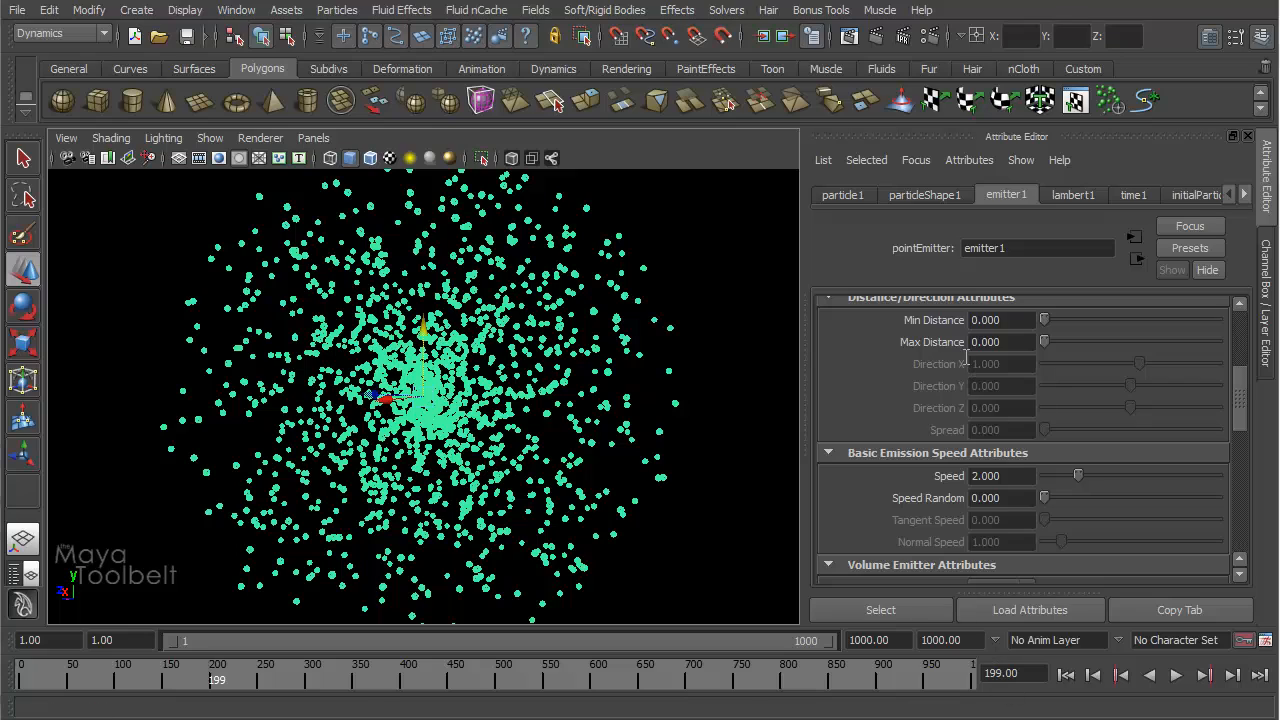
pyautogui.moveTo(1077, 485); pyautogui.dragTo(1068, 486)
pyautogui.doubleClick(1014, 472)
pyautogui.write('1')
pyautogui.press('Return')
# - Replay the simulation from the first frame to about frame 200 and check the particle count of particleShape1
pyautogui.click(1066, 675)
pyautogui.click(1177, 676)
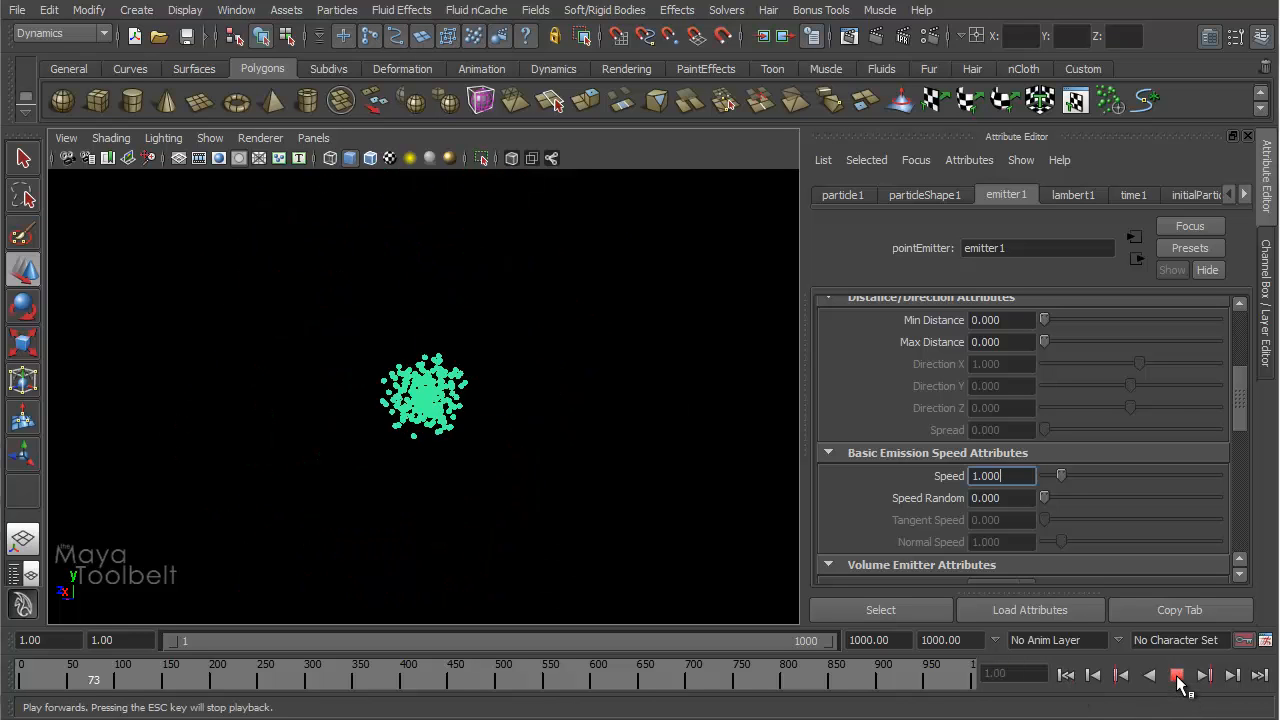
pyautogui.click(1177, 676)
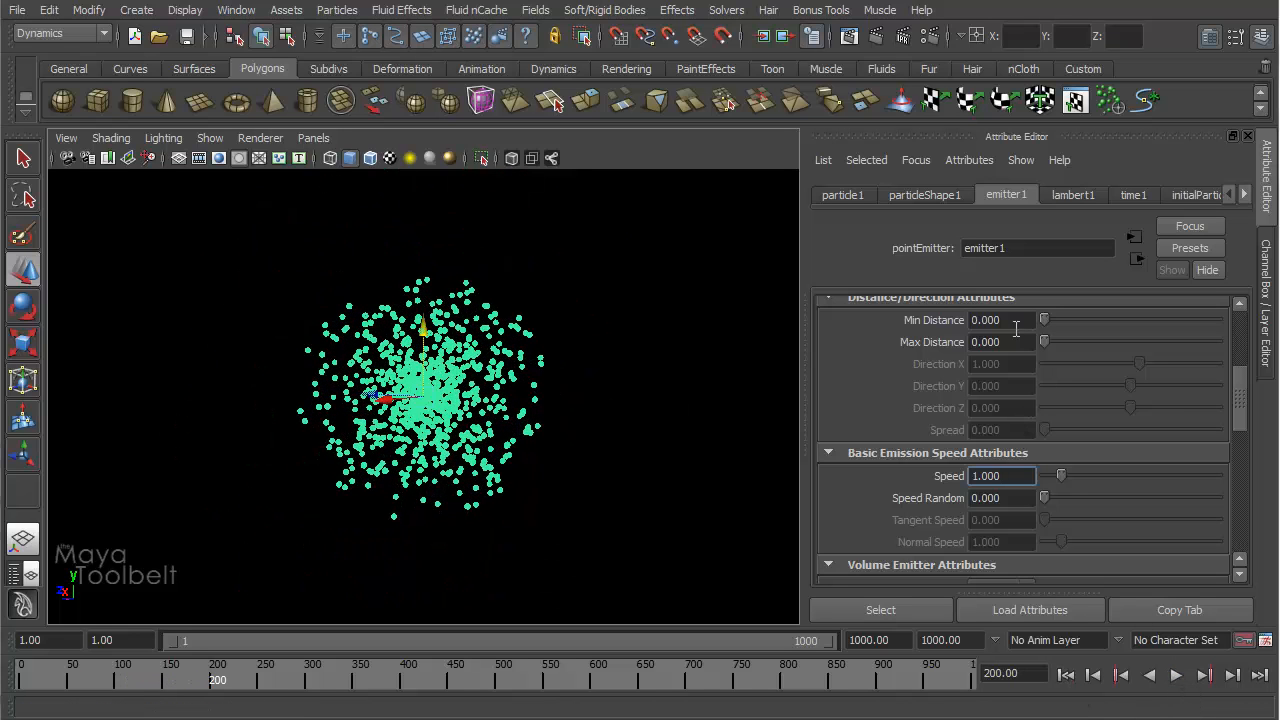
pyautogui.click(928, 196)
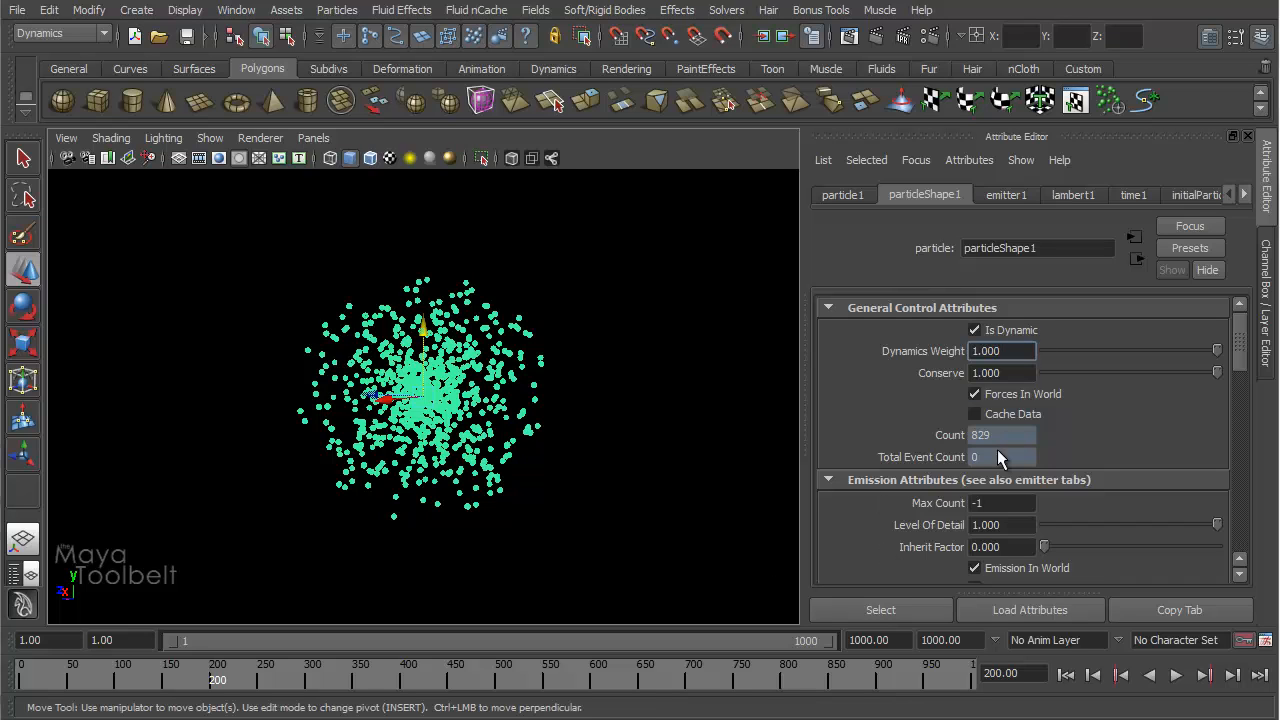
# - Turn off Scale Rate By Speed for emitter1 and set its emission Speed to 2
pyautogui.click(1007, 195)
pyautogui.scroll(4, 1128, 355)
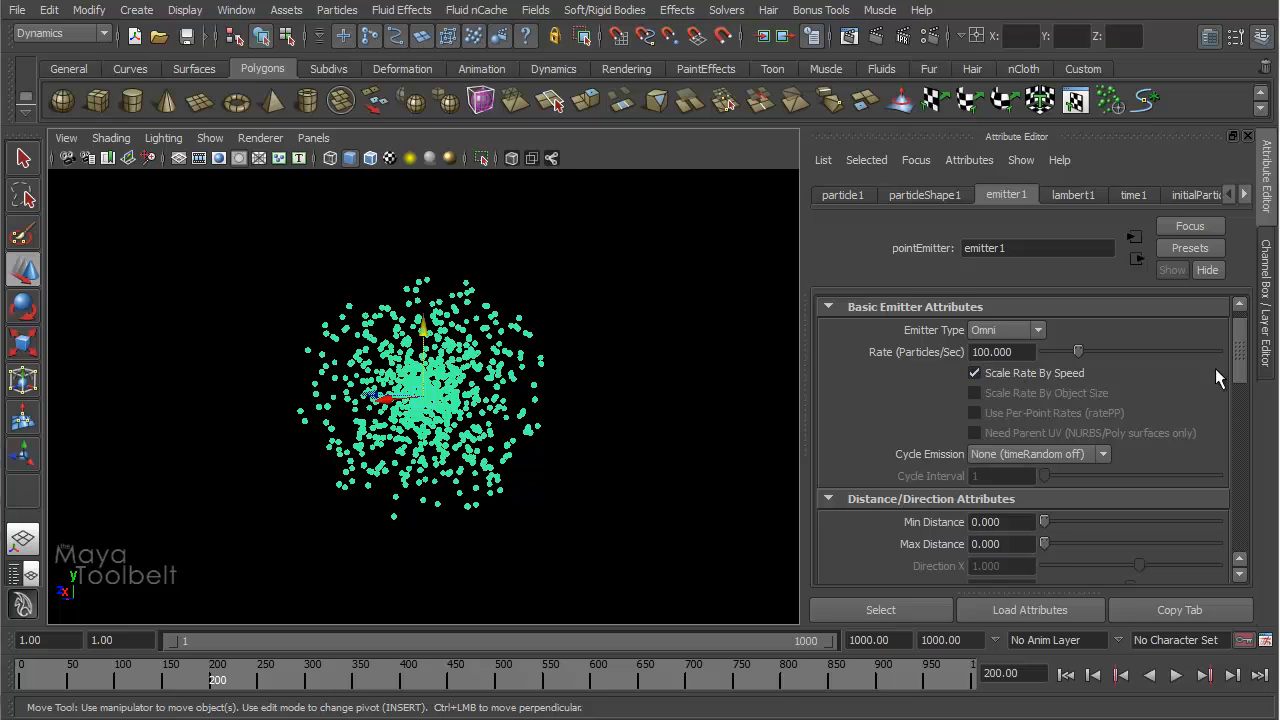
pyautogui.moveTo(1243, 350)
pyautogui.mouseDown()
pyautogui.moveTo(1241, 382)
pyautogui.moveTo(1256, 333)
pyautogui.mouseUp()
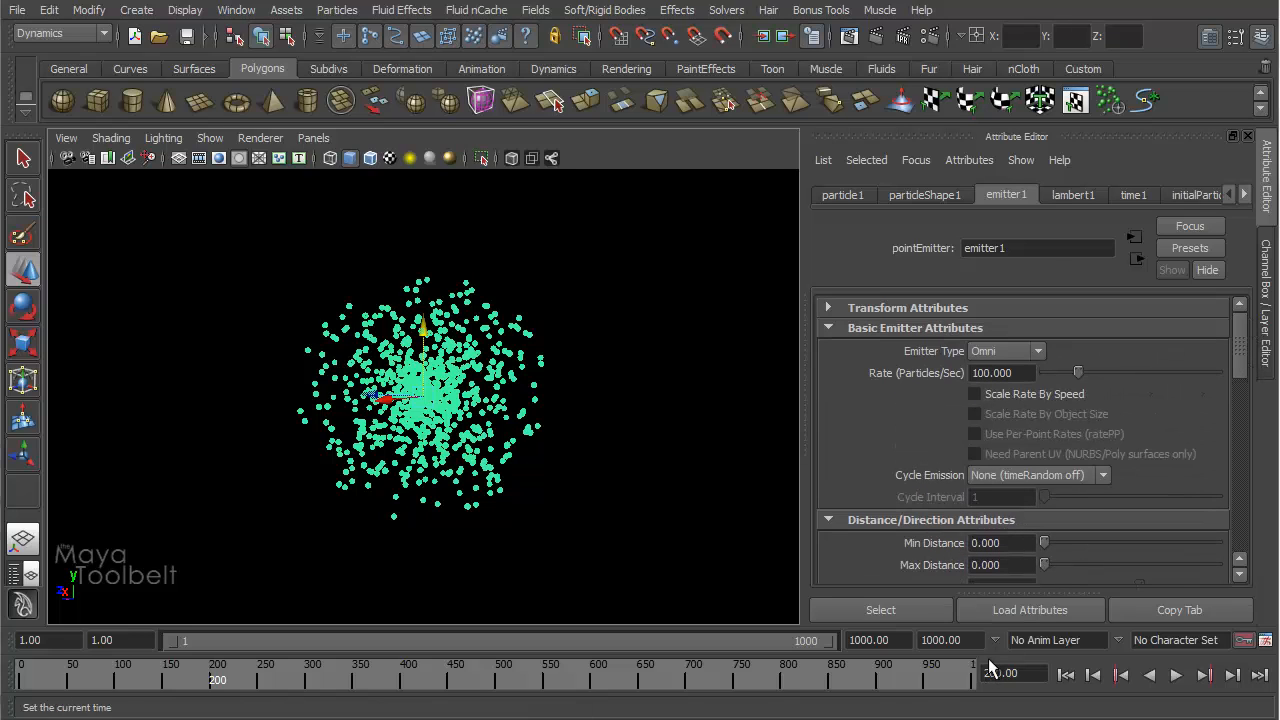
pyautogui.moveTo(1241, 350); pyautogui.dragTo(1243, 425)
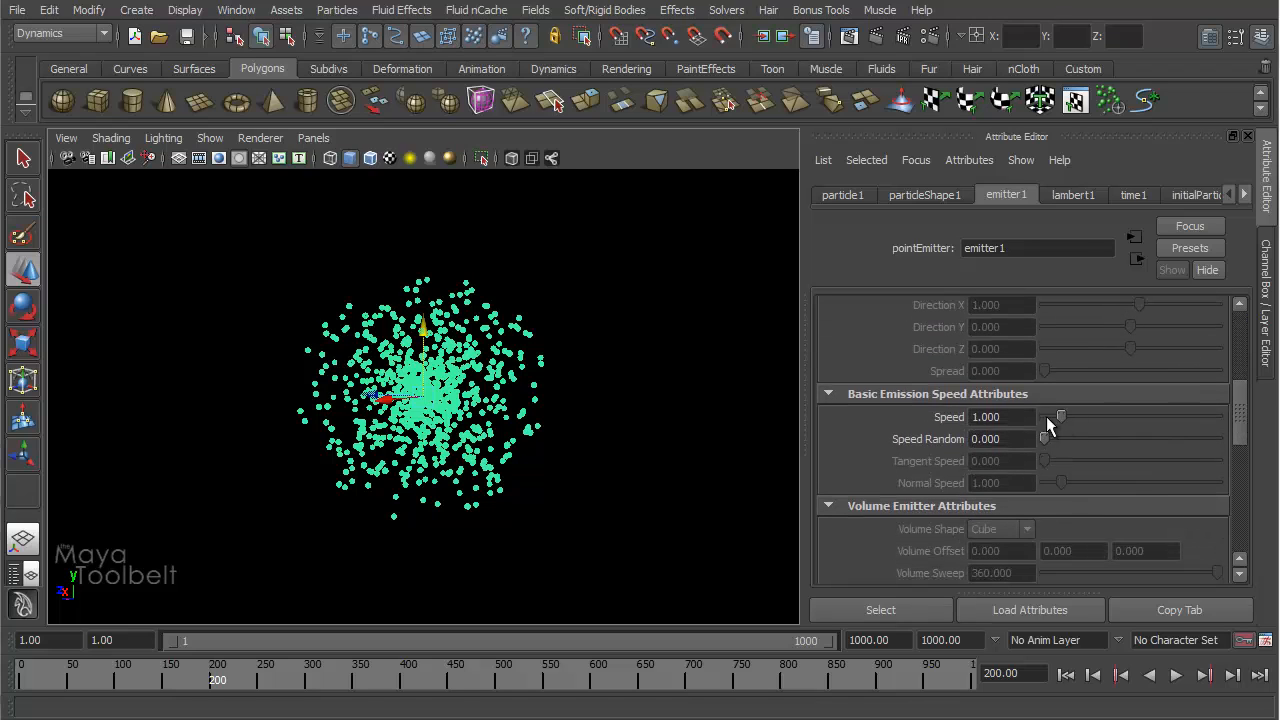
pyautogui.click(1000, 417)
pyautogui.write('2')
pyautogui.press('Return')
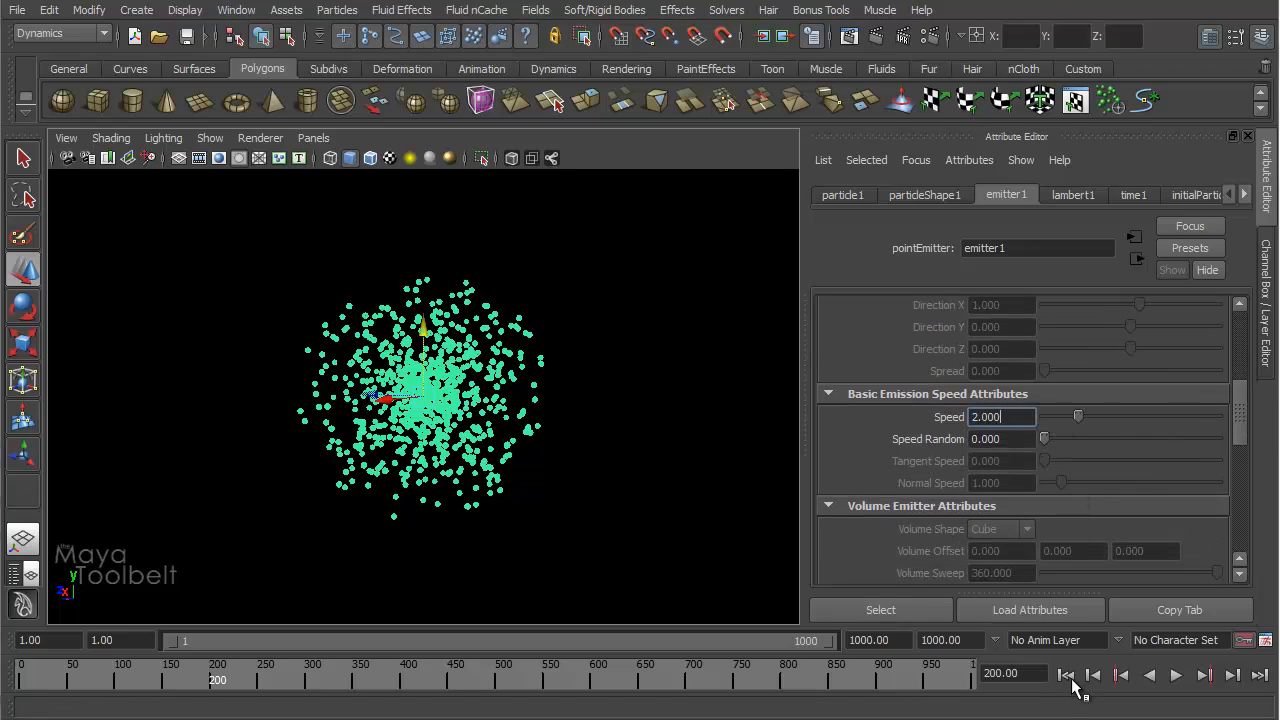
# - Play the simulation from the start to about frame 199 without speed scaling and check particleShape1's particle count
pyautogui.click(1066, 675)
pyautogui.click(1177, 676)
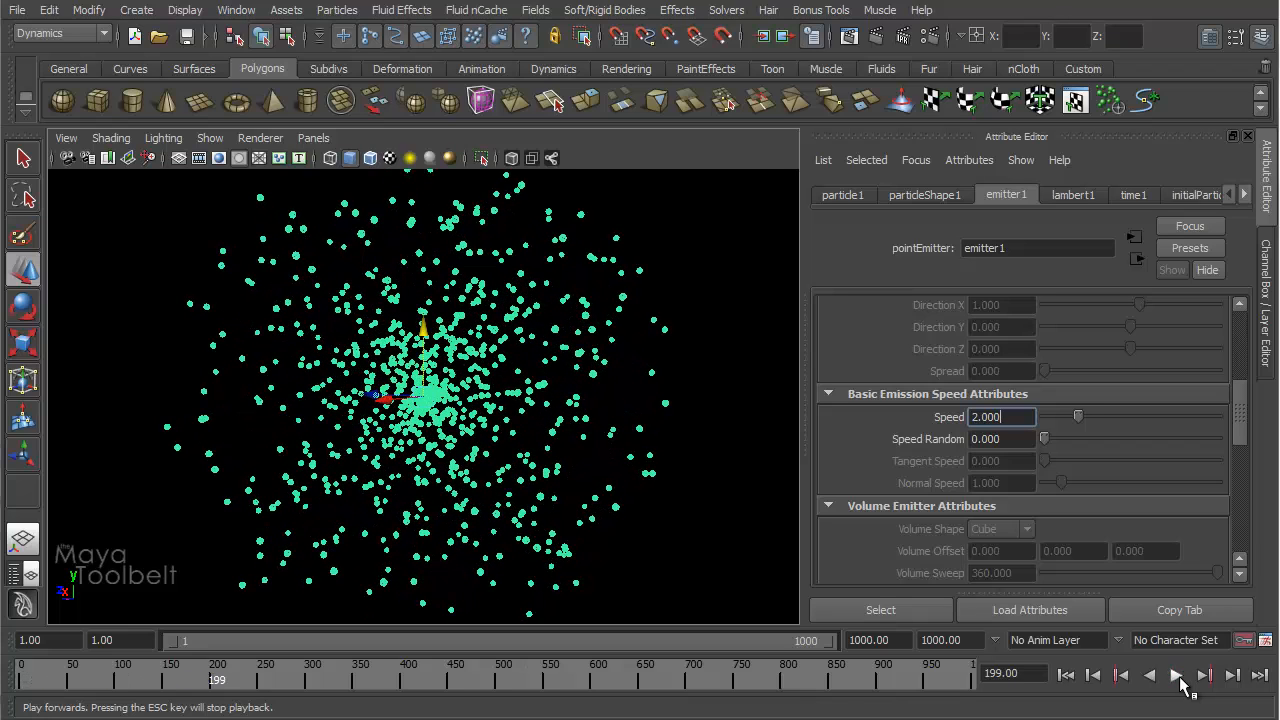
pyautogui.click(1177, 676)
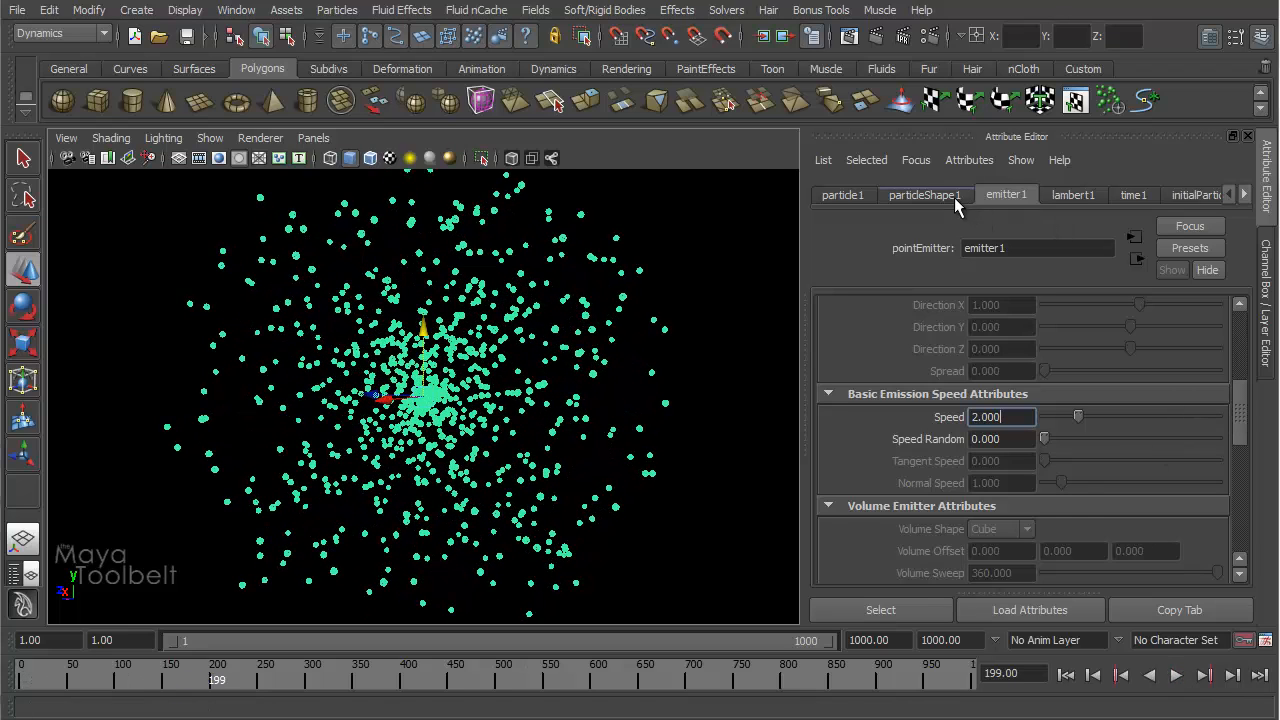
pyautogui.click(924, 195)
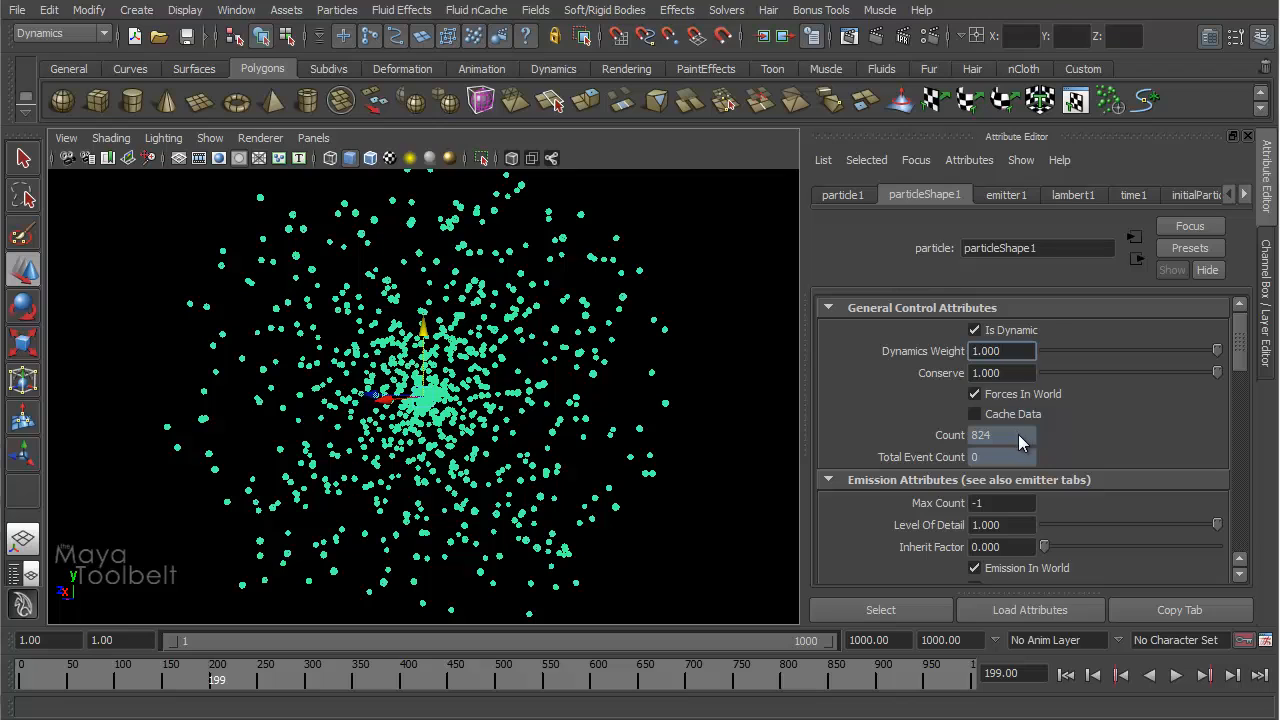
# - Review emitter1's rate and speed settings and turn Scale Rate By Speed back on
pyautogui.click(1005, 195)
pyautogui.scroll(5, 1120, 450)
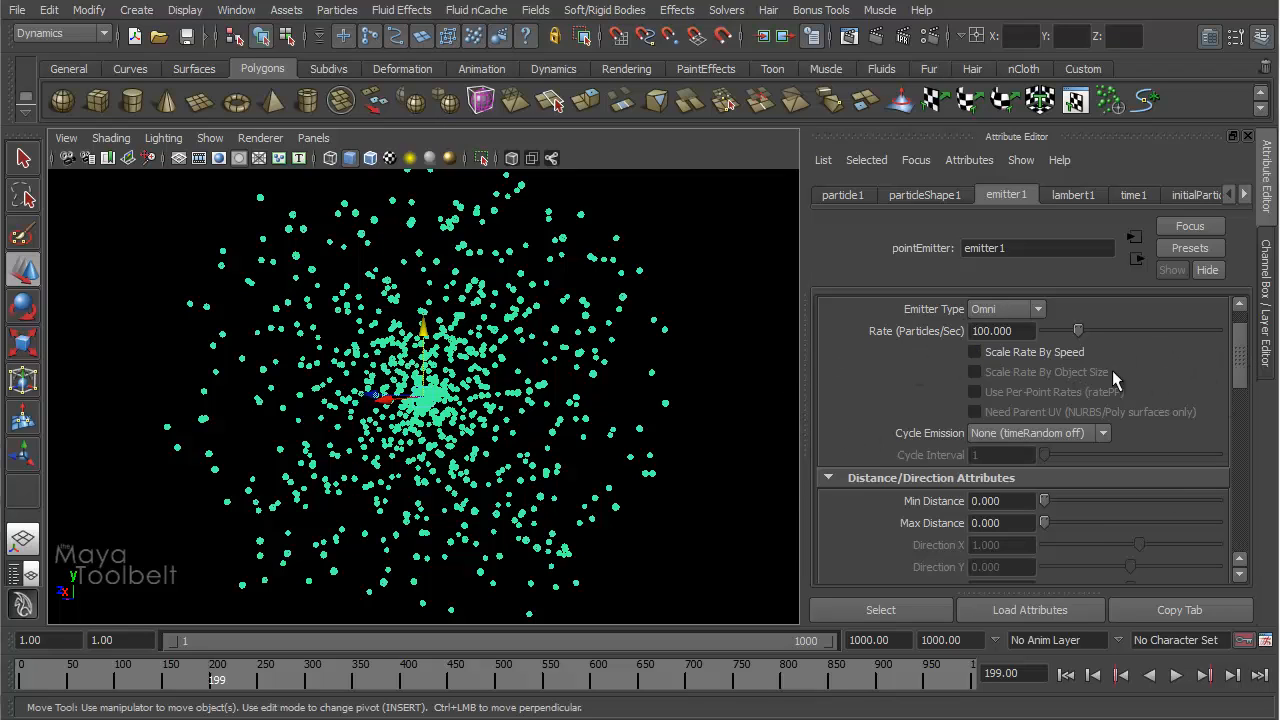
pyautogui.moveTo(1248, 352); pyautogui.dragTo(1237, 396)
pyautogui.scroll(-3, 905, 372)
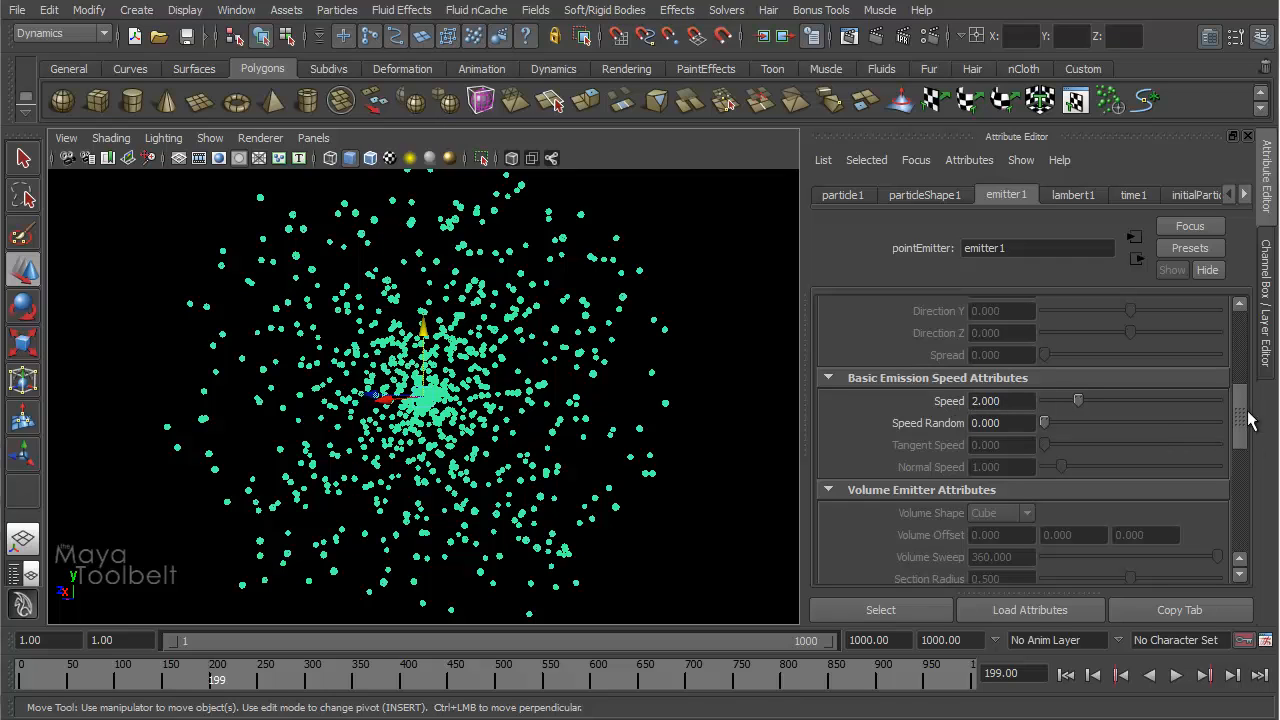
pyautogui.moveTo(1238, 420); pyautogui.dragTo(1243, 360)
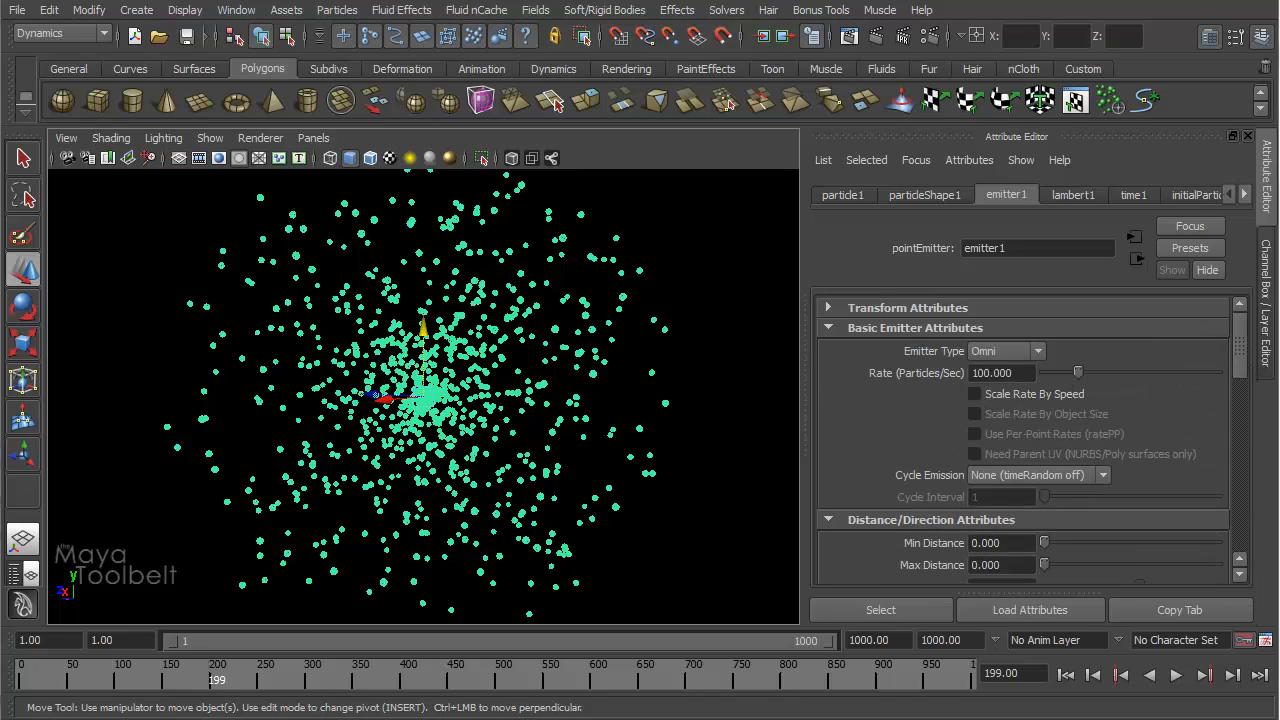
pyautogui.click(974, 394)
# - Set emitter1's emission Speed to 0, keep both distances at 0, and play the simulation from frame 1
pyautogui.moveTo(1238, 356); pyautogui.dragTo(1043, 443)
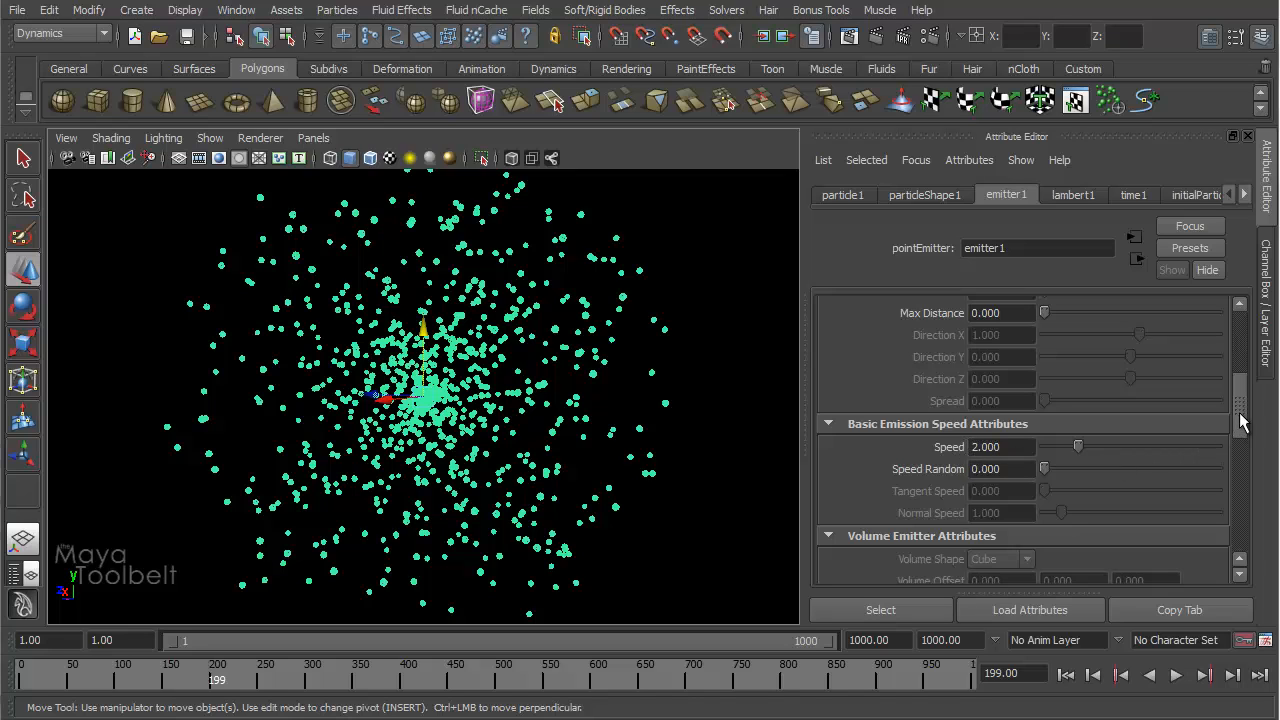
pyautogui.moveTo(1239, 415); pyautogui.dragTo(1242, 387)
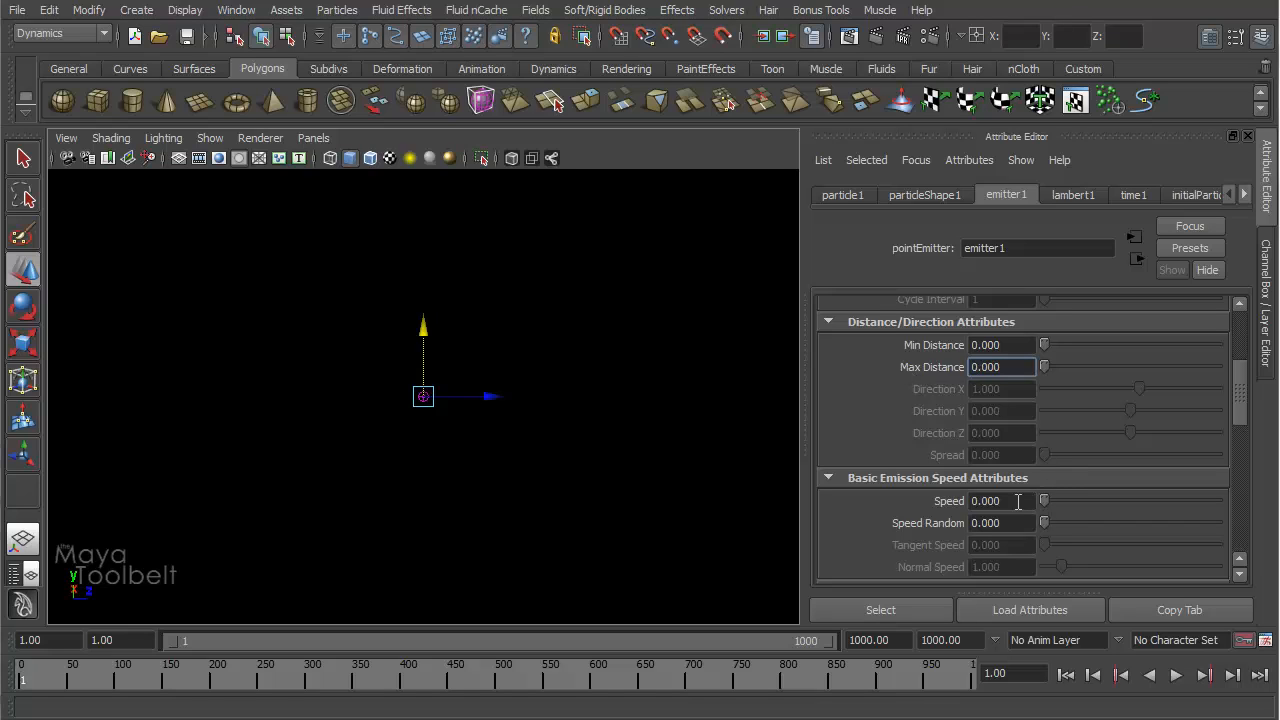
pyautogui.moveTo(1043, 506); pyautogui.dragTo(1012, 512)
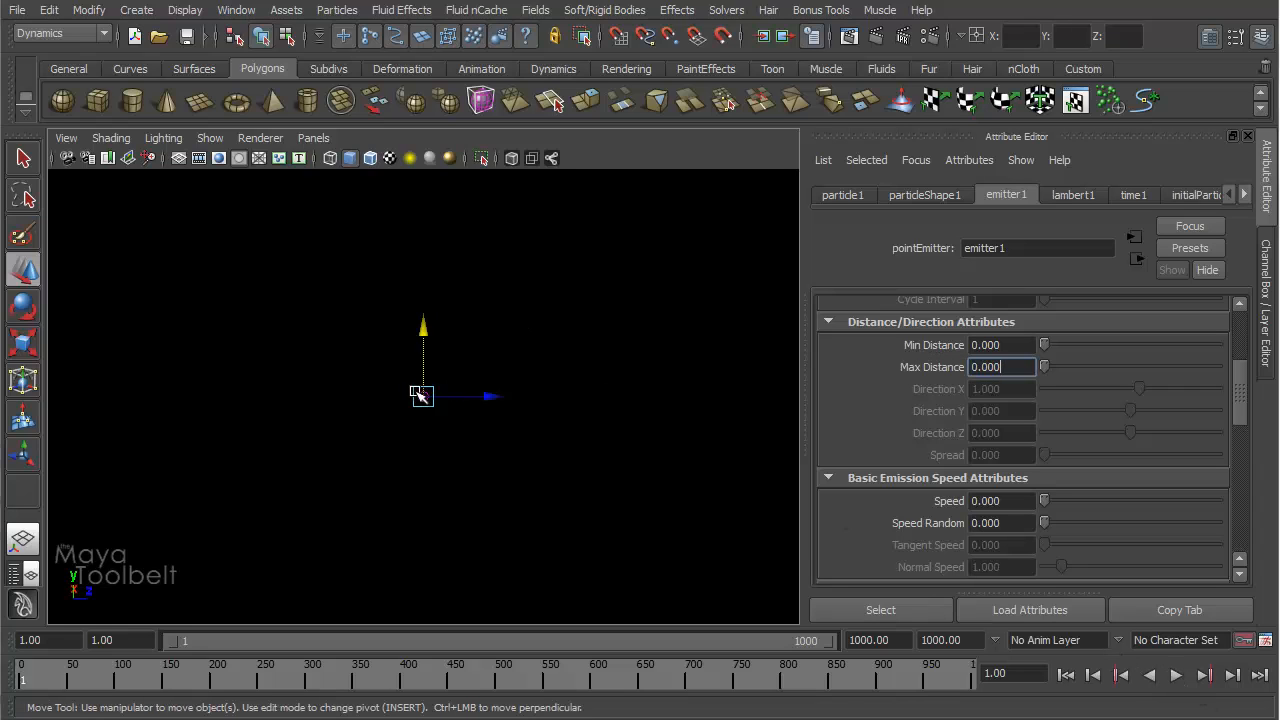
pyautogui.keyDown('alt'); pyautogui.moveTo(366, 409); pyautogui.dragTo(423, 400); pyautogui.keyUp('alt')
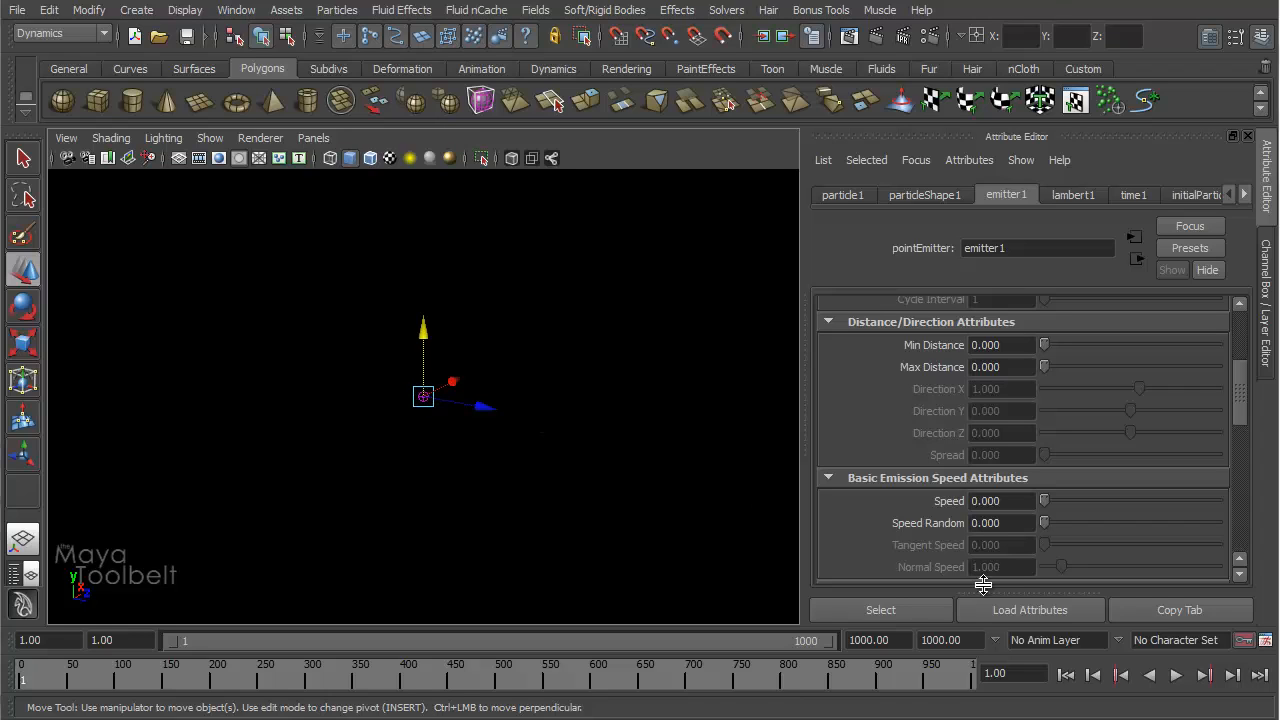
pyautogui.click(1176, 676)
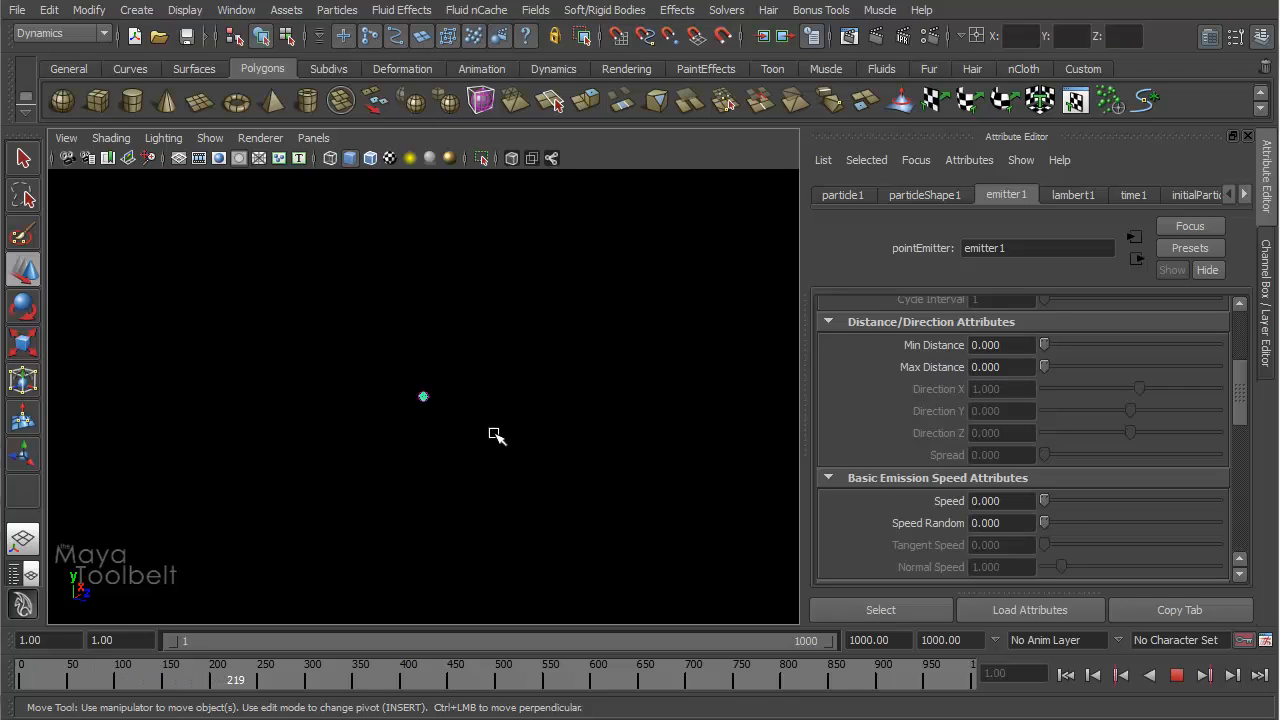
# - Stop and rewind the playback, then set emitter1's Min Distance to 5 and Max Distance to 5.1
pyautogui.press('Escape')
pyautogui.hotkey('alt', 'shift', 'v')
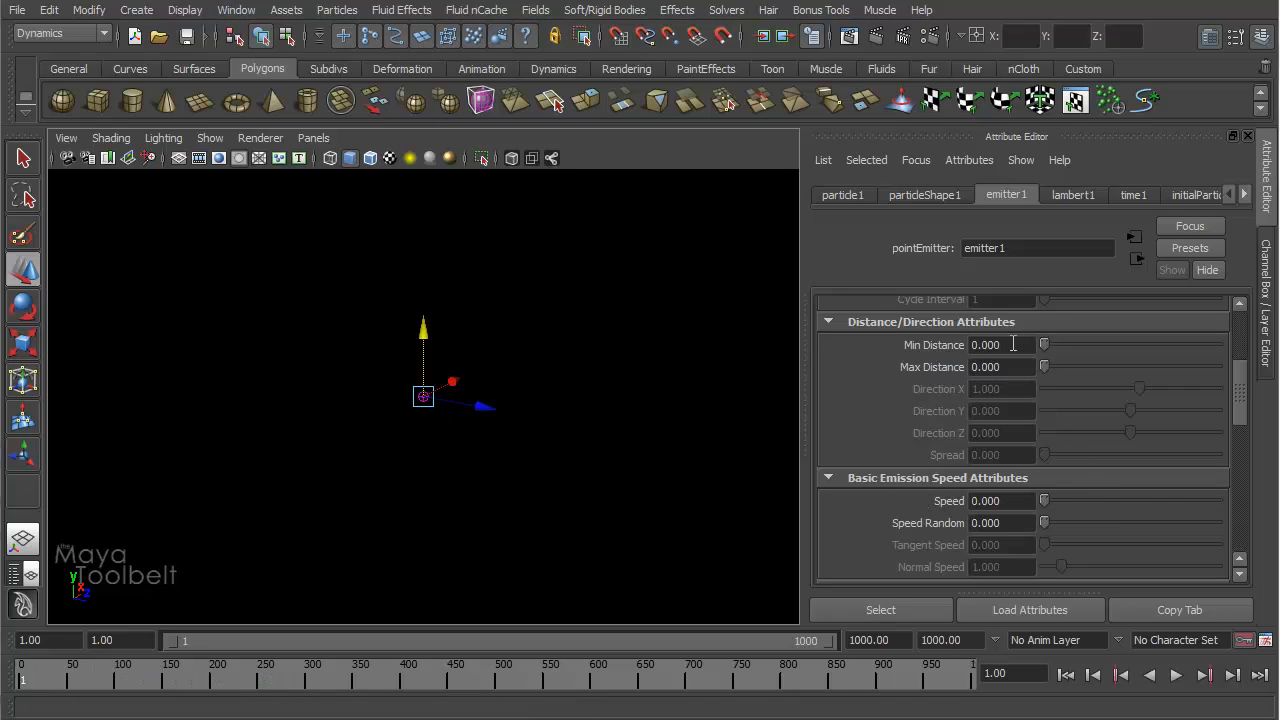
pyautogui.click(1013, 344)
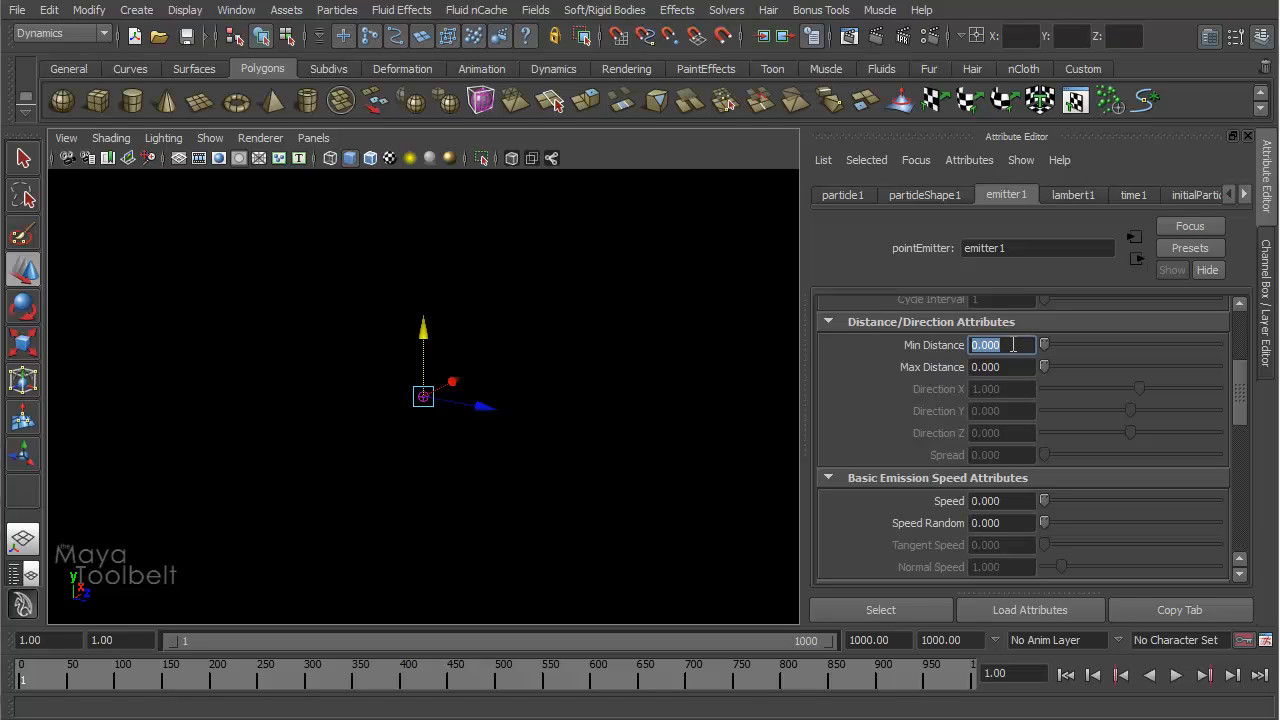
pyautogui.write('5')
pyautogui.press('Return')
pyautogui.click(1020, 366)
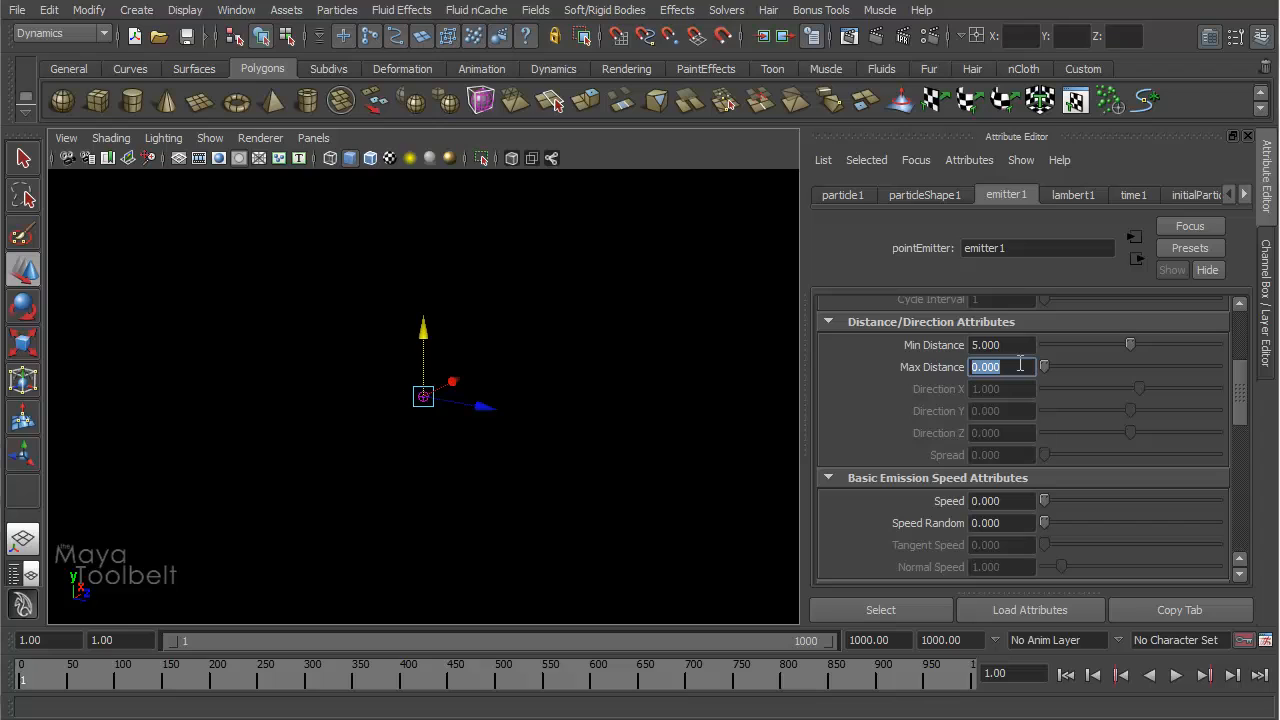
pyautogui.write('5.1')
pyautogui.press('Return')
# - Set emitter1's Rate (Particles/Sec) to 500
pyautogui.moveTo(1237, 425); pyautogui.dragTo(1243, 350)
pyautogui.doubleClick(1019, 372)
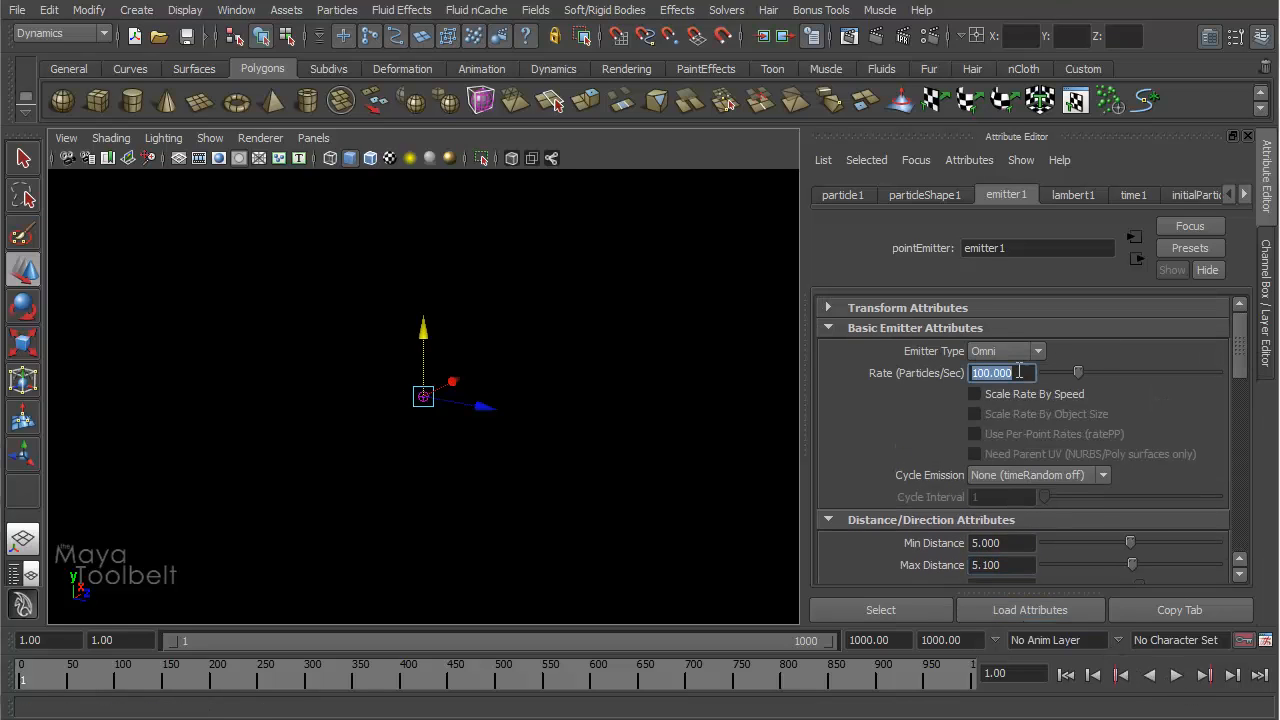
pyautogui.write('500')
pyautogui.press('Return')
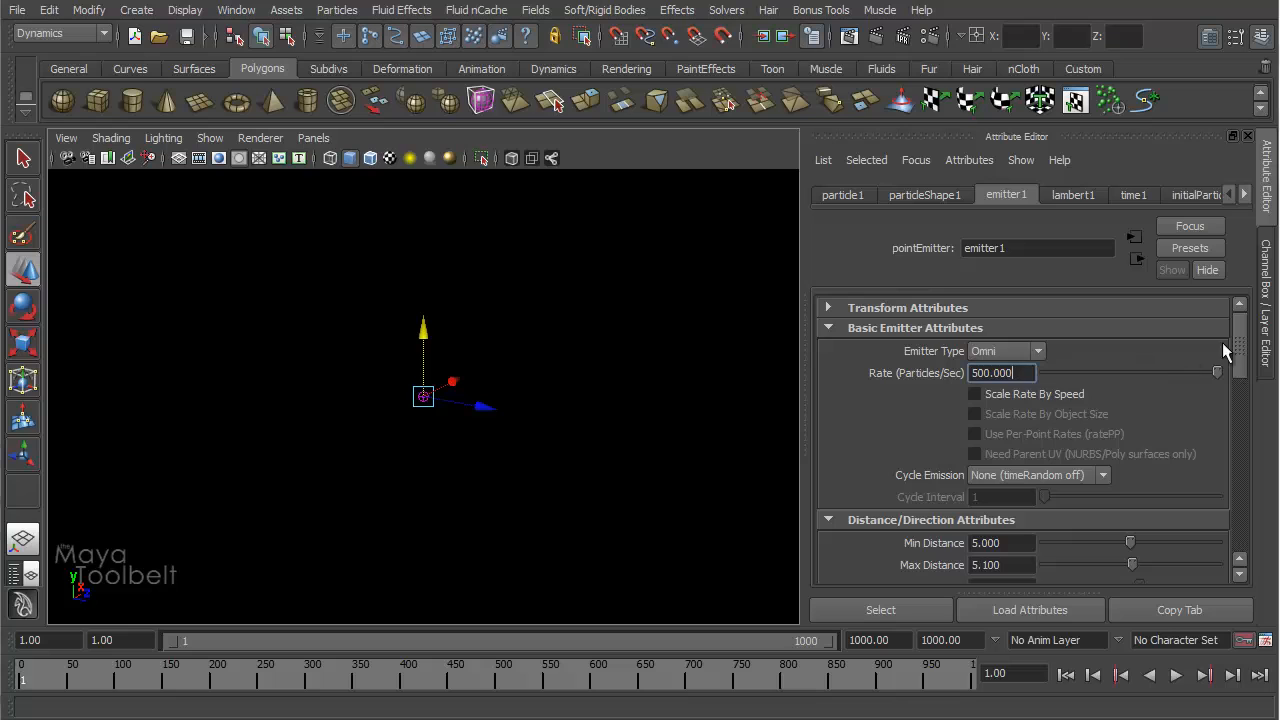
# - Play the simulation from frame 1 and stop it at about frame 174
pyautogui.moveTo(1240, 350); pyautogui.dragTo(1245, 400)
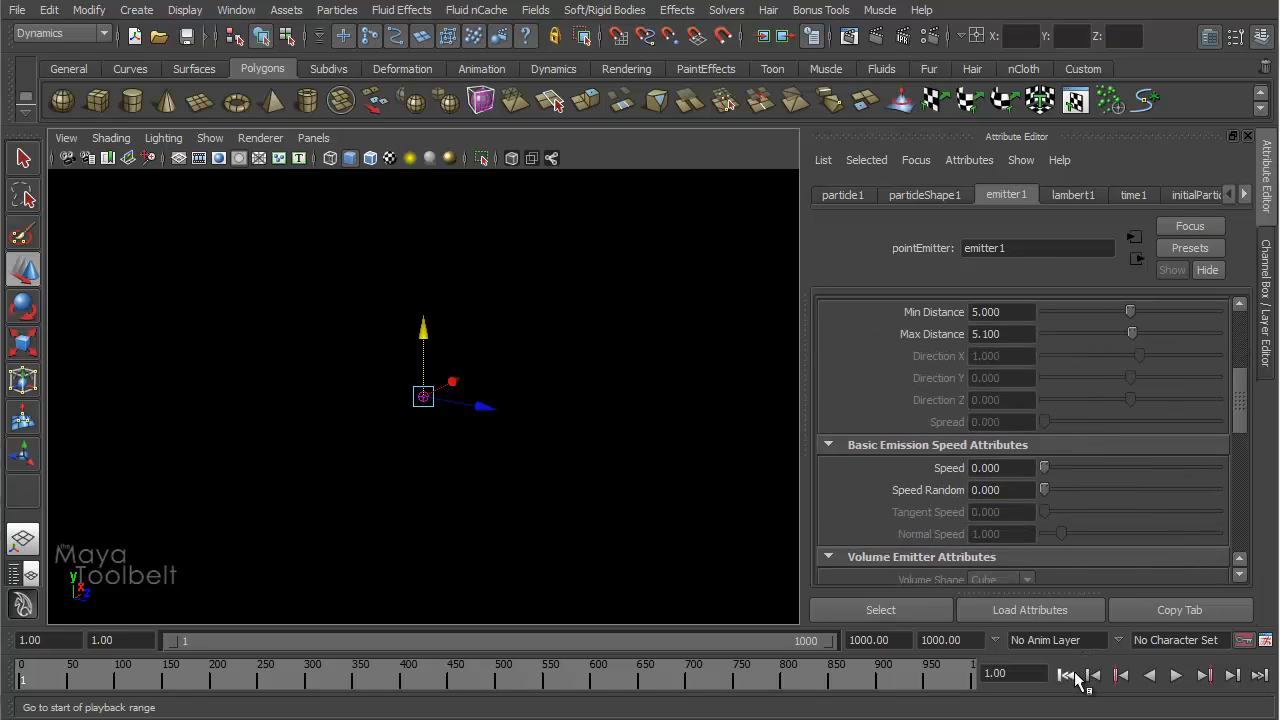
pyautogui.click(1176, 675)
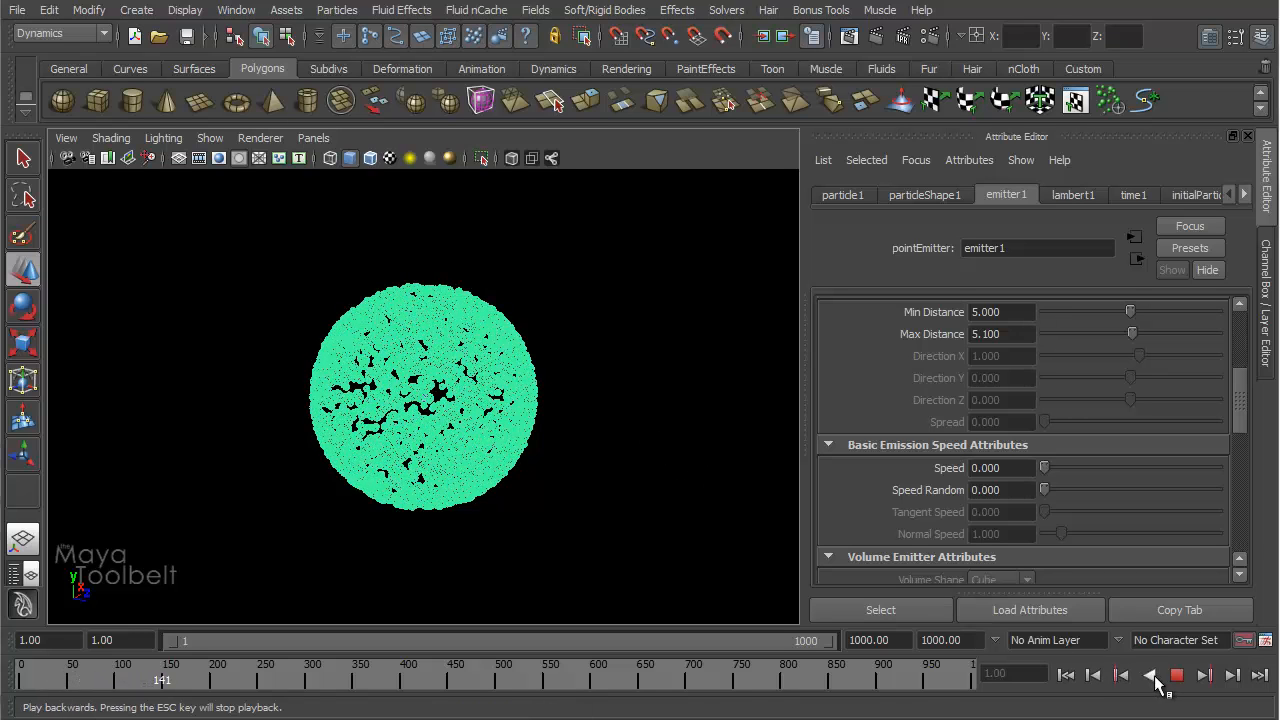
pyautogui.click(1176, 675)
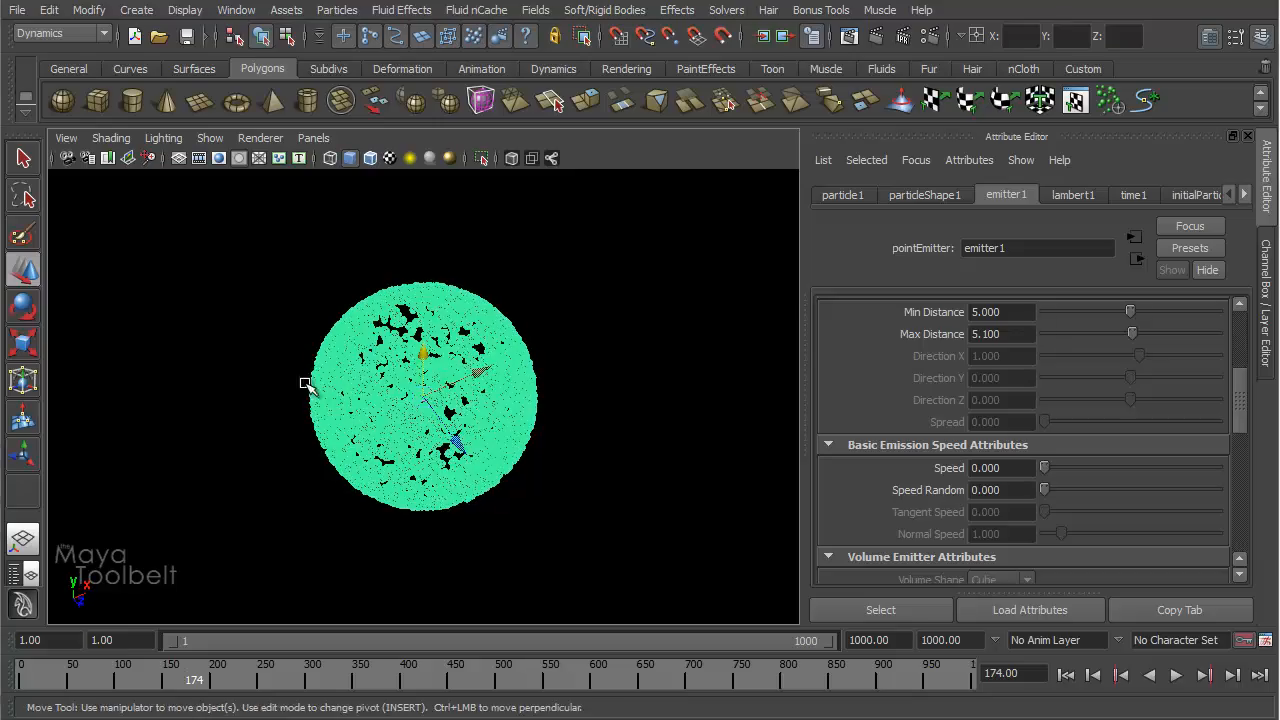
# - Deselect everything and examine the emitted particle shell from inside and outside at several angles, with the Channel Box shown
pyautogui.keyDown('alt'); pyautogui.moveTo(309, 383); pyautogui.dragTo(594, 443, button='right'); pyautogui.keyUp('alt')
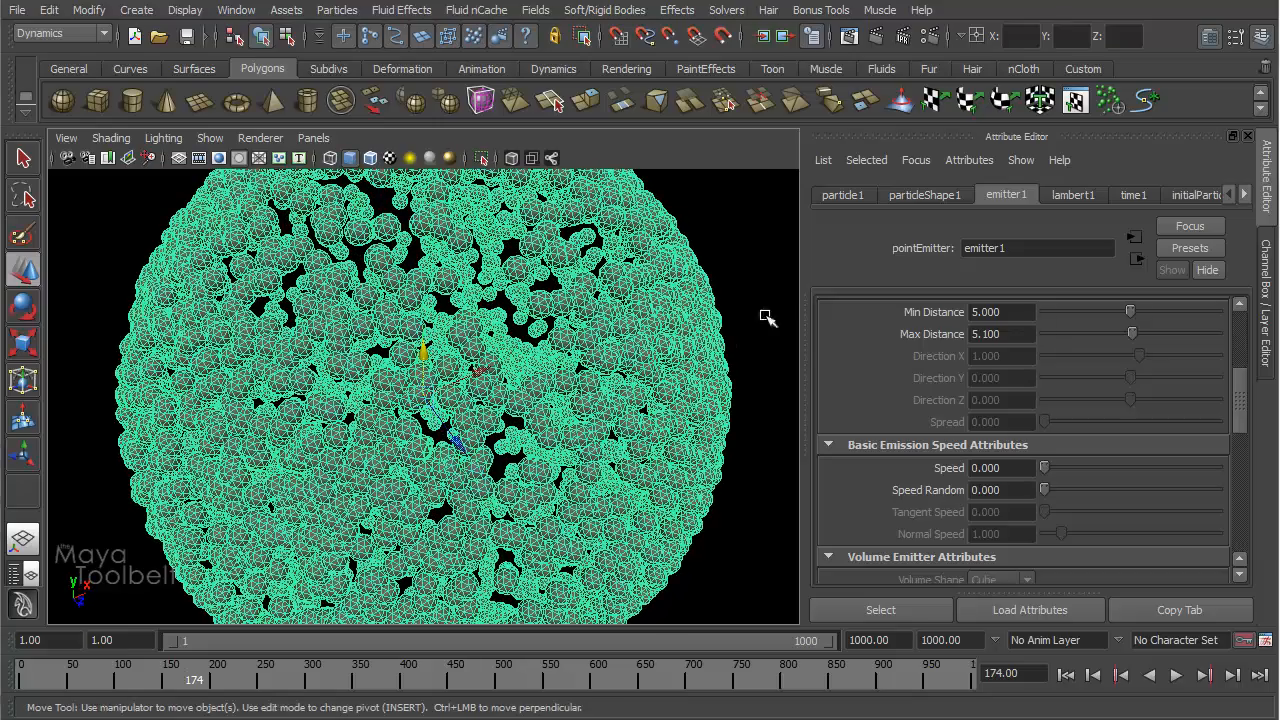
pyautogui.click(335, 427)
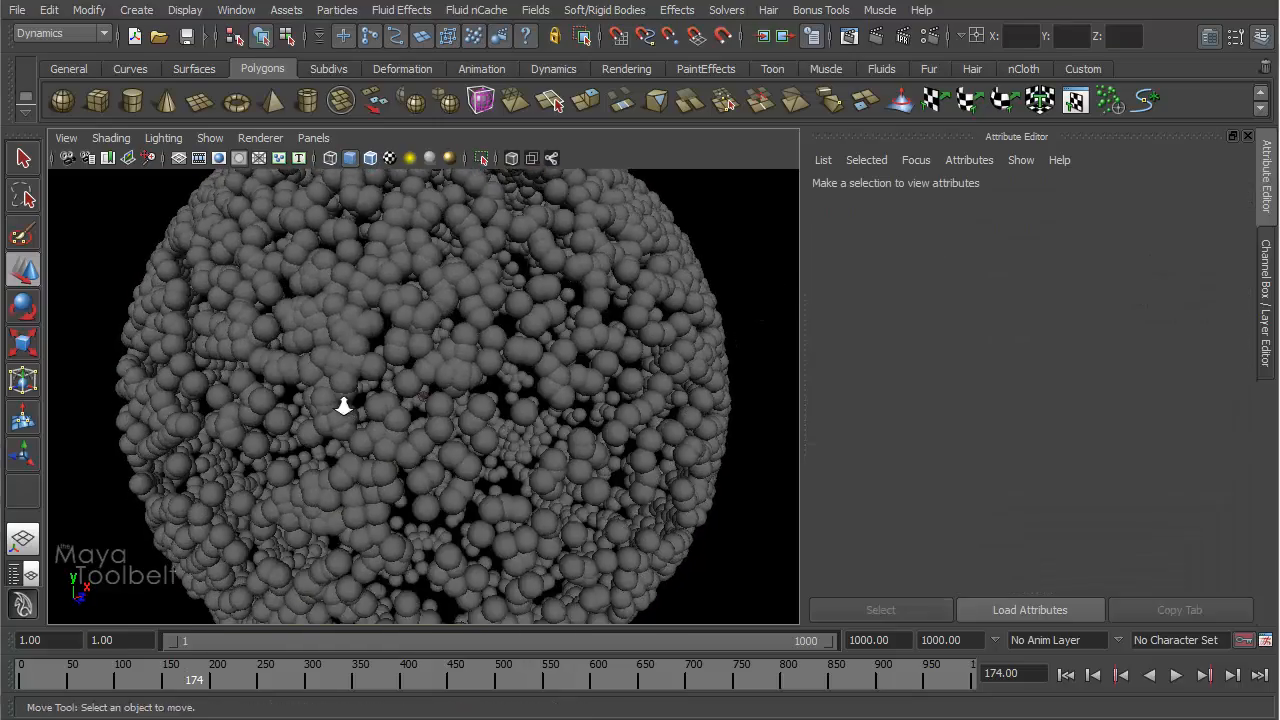
pyautogui.keyDown('alt'); pyautogui.moveTo(343, 409); pyautogui.dragTo(723, 531, button='right'); pyautogui.keyUp('alt')
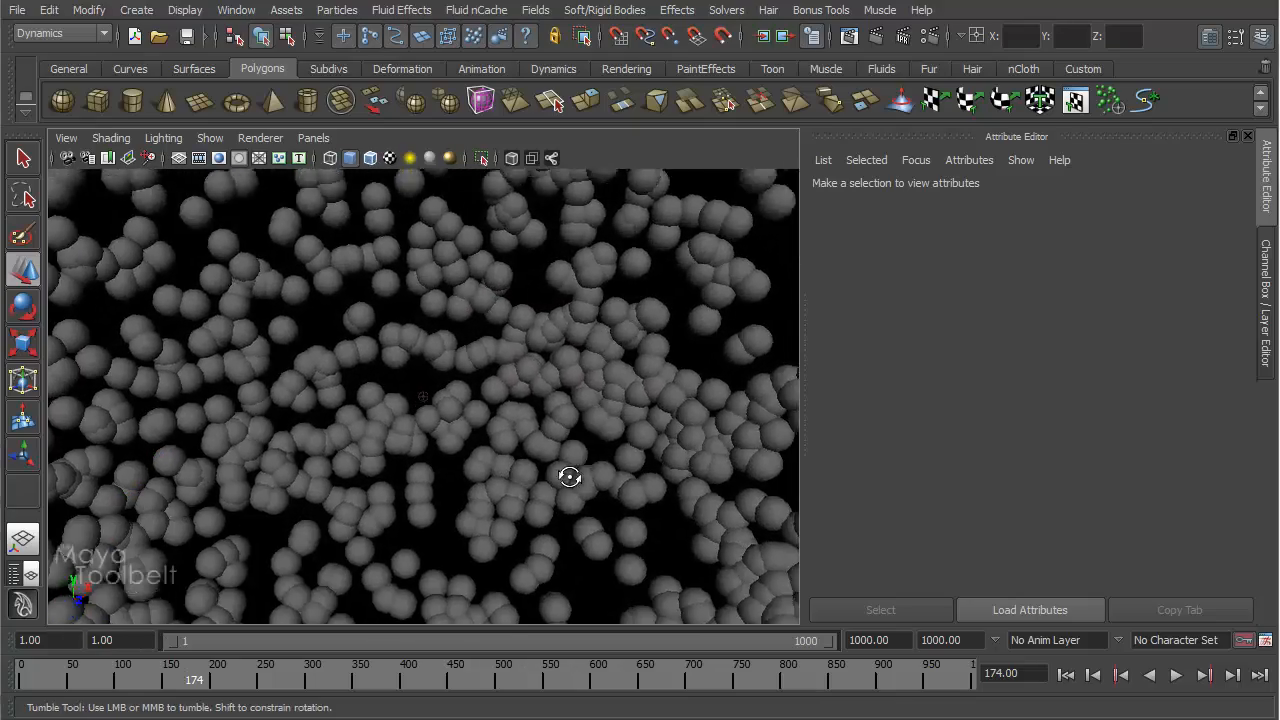
pyautogui.keyDown('alt'); pyautogui.moveTo(566, 474); pyautogui.dragTo(479, 487); pyautogui.keyUp('alt')
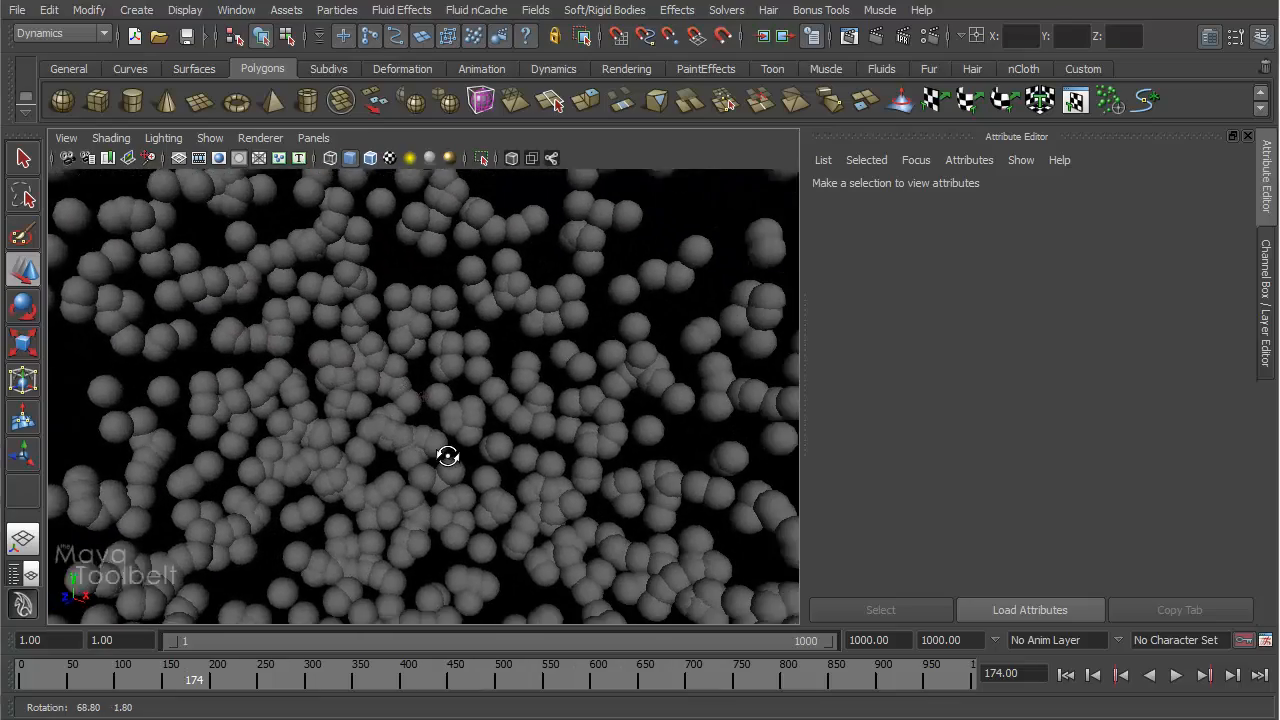
pyautogui.keyDown('alt'); pyautogui.moveTo(447, 456); pyautogui.dragTo(466, 455); pyautogui.keyUp('alt')
pyautogui.hotkey('ctrl', 'a')
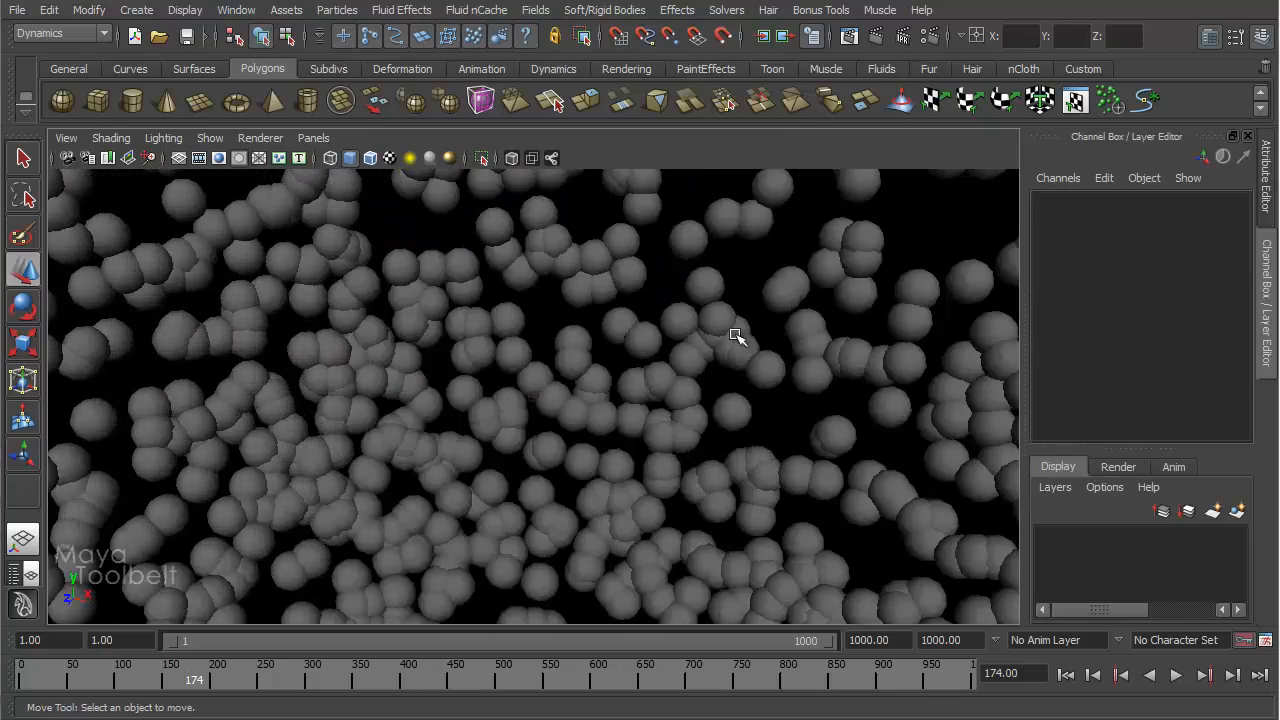
pyautogui.keyDown('alt'); pyautogui.moveTo(766, 364); pyautogui.dragTo(809, 349); pyautogui.keyUp('alt')
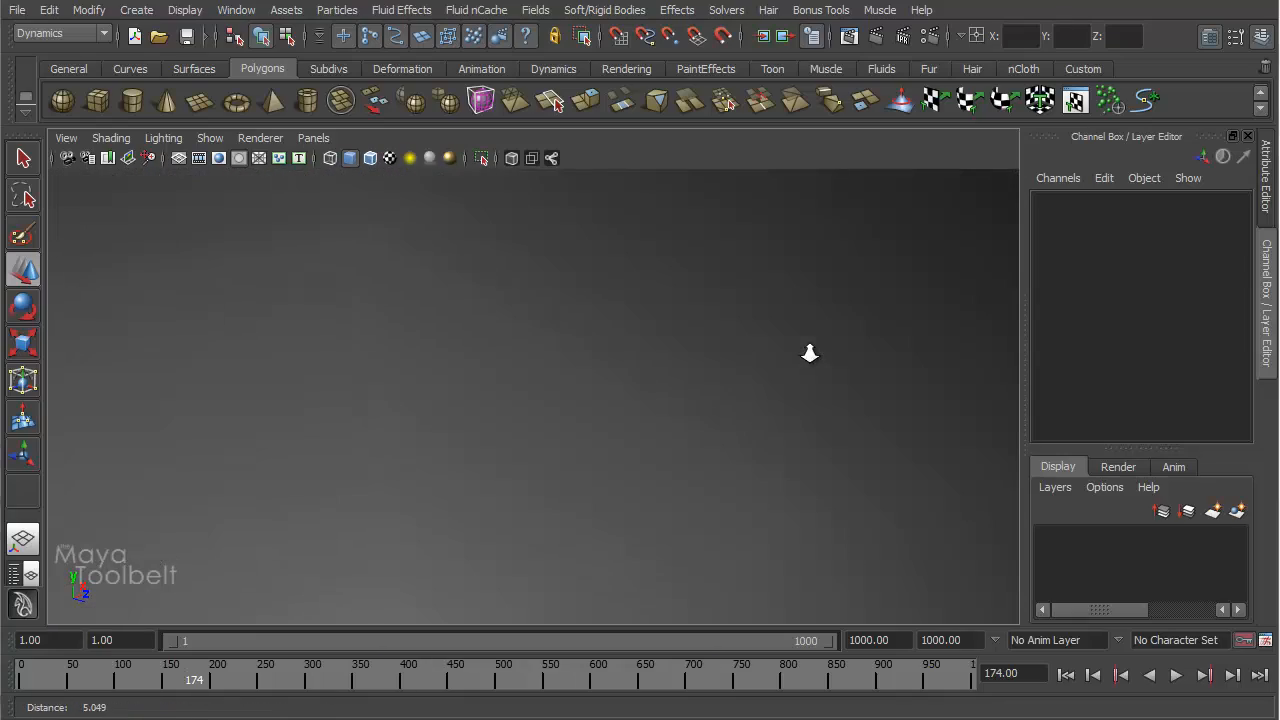
pyautogui.moveTo(737, 400)
pyautogui.keyDown('alt'); pyautogui.mouseDown()
pyautogui.moveTo(760, 417)
pyautogui.moveTo(729, 411)
pyautogui.mouseUp(); pyautogui.keyUp('alt')
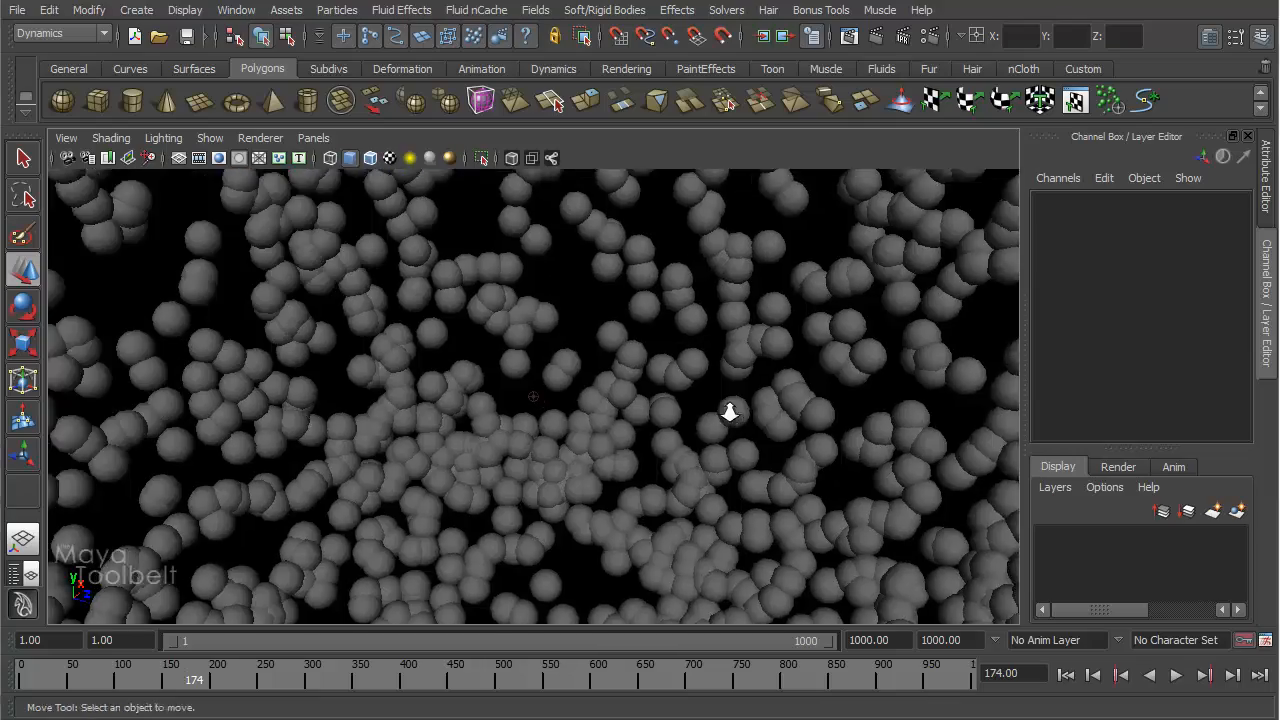
pyautogui.keyDown('alt'); pyautogui.moveTo(729, 411); pyautogui.dragTo(852, 443, button='right'); pyautogui.keyUp('alt')
pyautogui.keyDown('alt'); pyautogui.moveTo(852, 443); pyautogui.dragTo(716, 428); pyautogui.keyUp('alt')
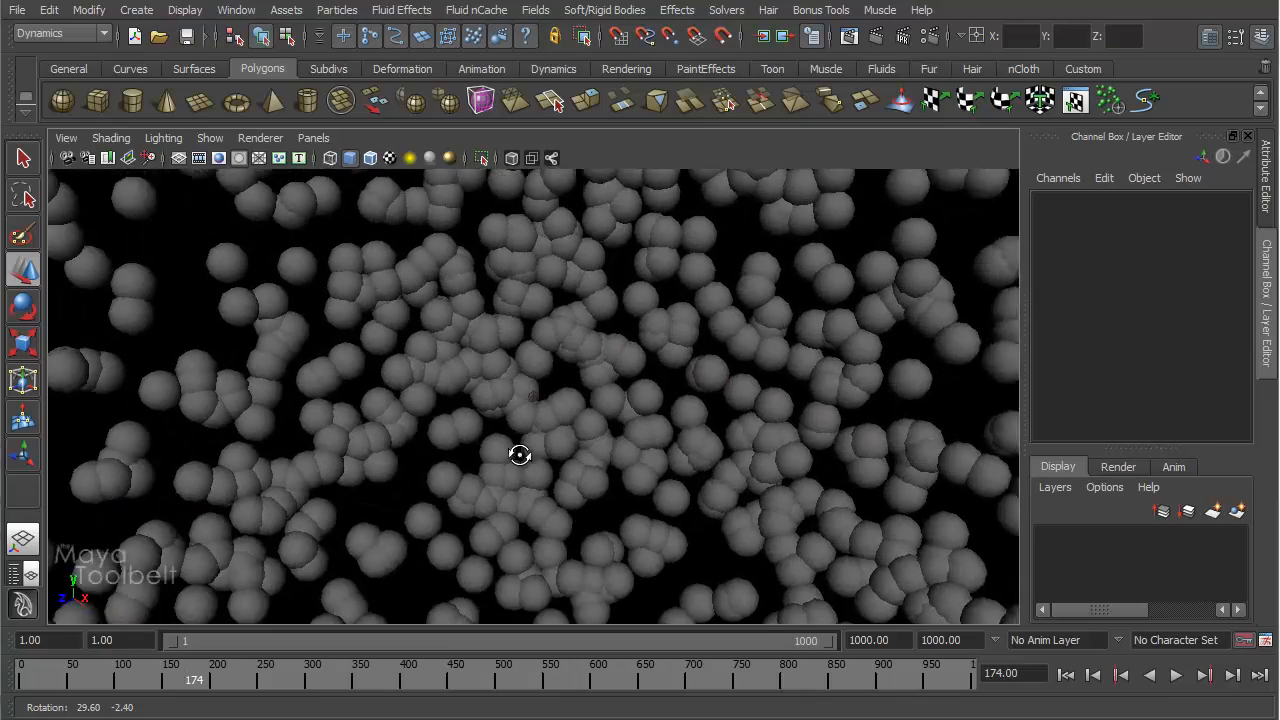
pyautogui.keyDown('alt'); pyautogui.moveTo(519, 455); pyautogui.dragTo(491, 463); pyautogui.keyUp('alt')
pyautogui.keyDown('alt'); pyautogui.moveTo(491, 463); pyautogui.dragTo(319, 335, button='right'); pyautogui.keyUp('alt')
pyautogui.keyDown('alt'); pyautogui.moveTo(319, 335); pyautogui.dragTo(644, 439); pyautogui.keyUp('alt')
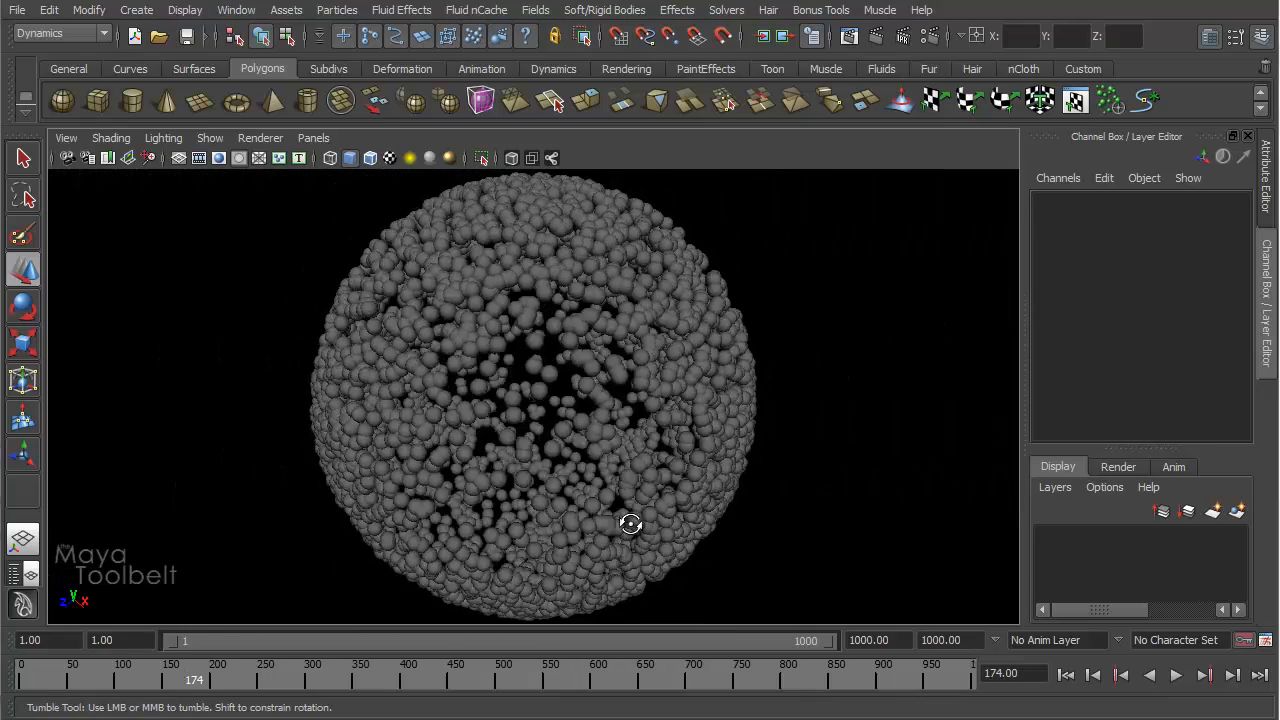
pyautogui.keyDown('alt'); pyautogui.moveTo(616, 387); pyautogui.dragTo(773, 376); pyautogui.keyUp('alt')
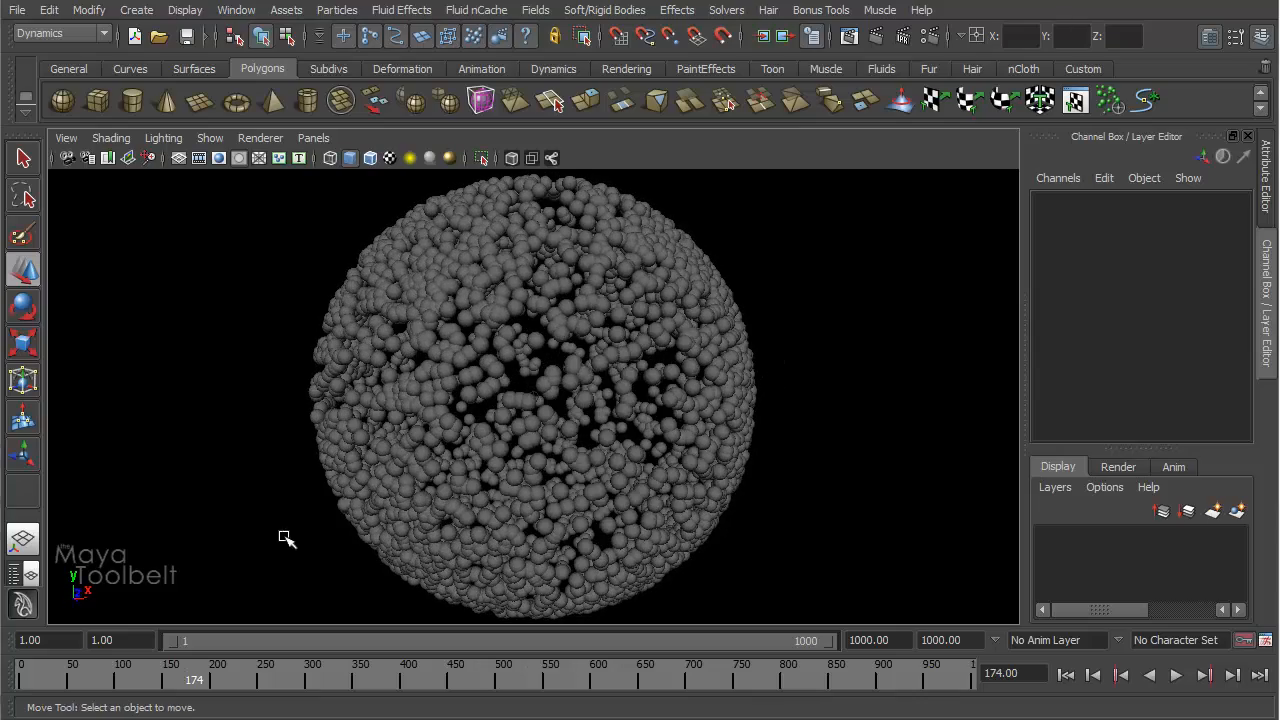
pyautogui.keyDown('alt'); pyautogui.moveTo(549, 414); pyautogui.dragTo(551, 429); pyautogui.keyUp('alt')
# - Select emitter1 at the centre of the particle shell and show it in the Attribute Editor
pyautogui.click(534, 397)
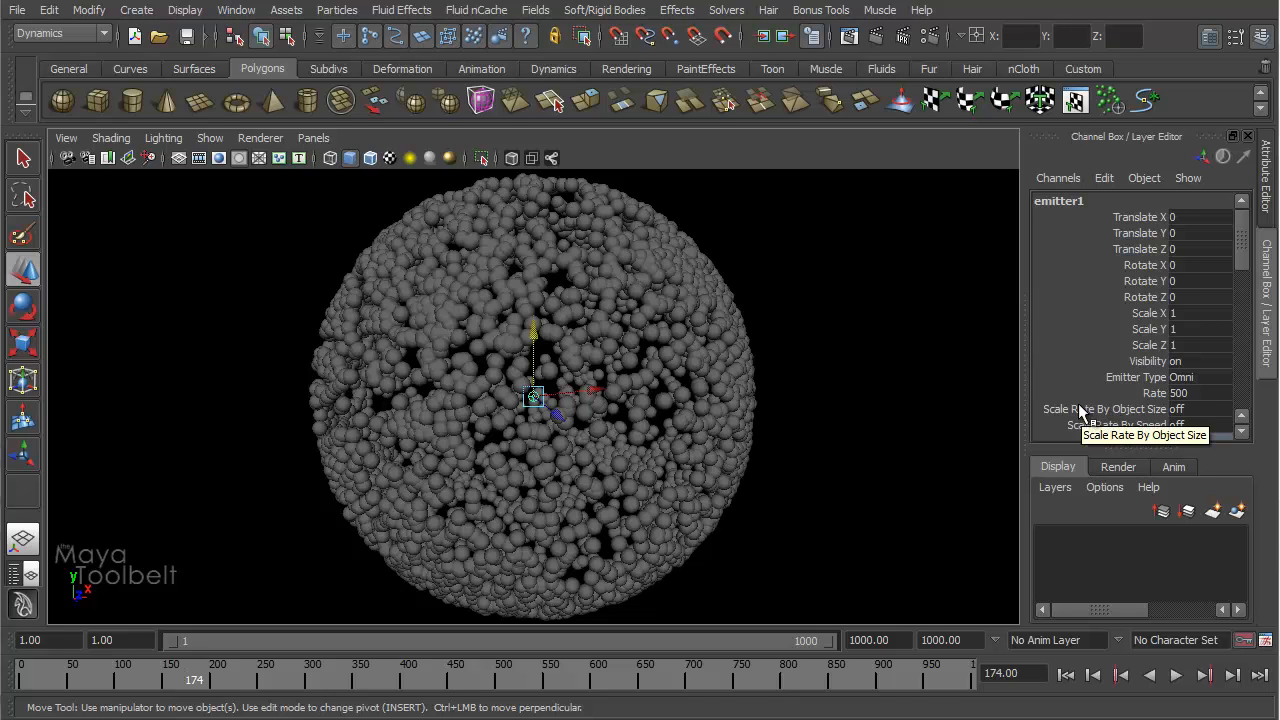
pyautogui.hotkey('ctrl', 'a')
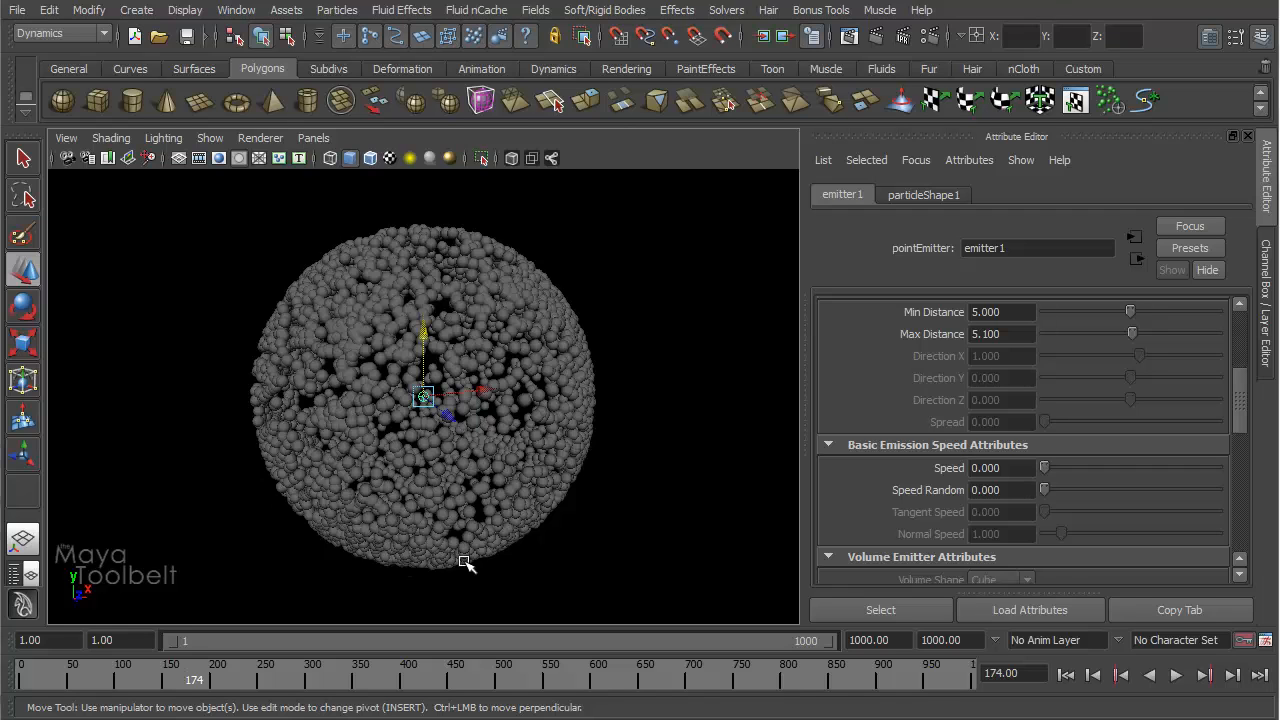
pyautogui.keyDown('alt'); pyautogui.moveTo(597, 465); pyautogui.dragTo(610, 520); pyautogui.keyUp('alt')
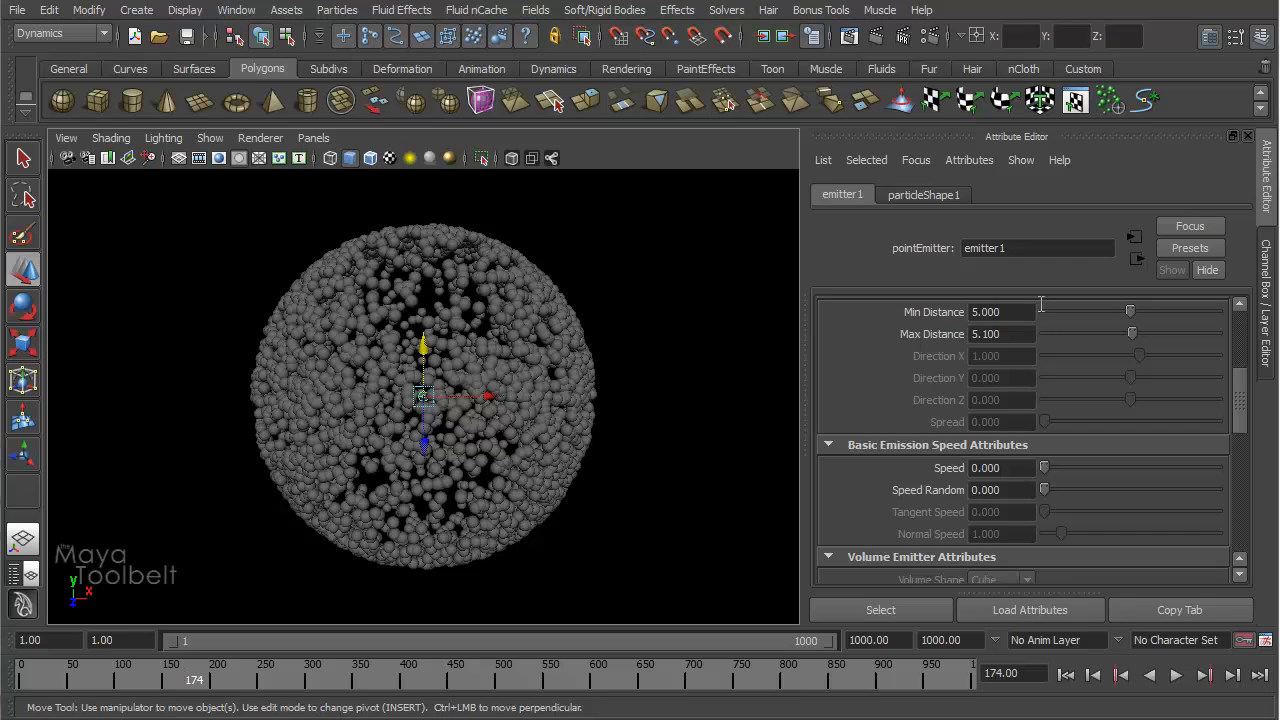
# - Set emitter1's Min Distance to 1 and Max Distance to 10
pyautogui.click(997, 312)
pyautogui.write('1')
pyautogui.press('Return')
pyautogui.click(1005, 334)
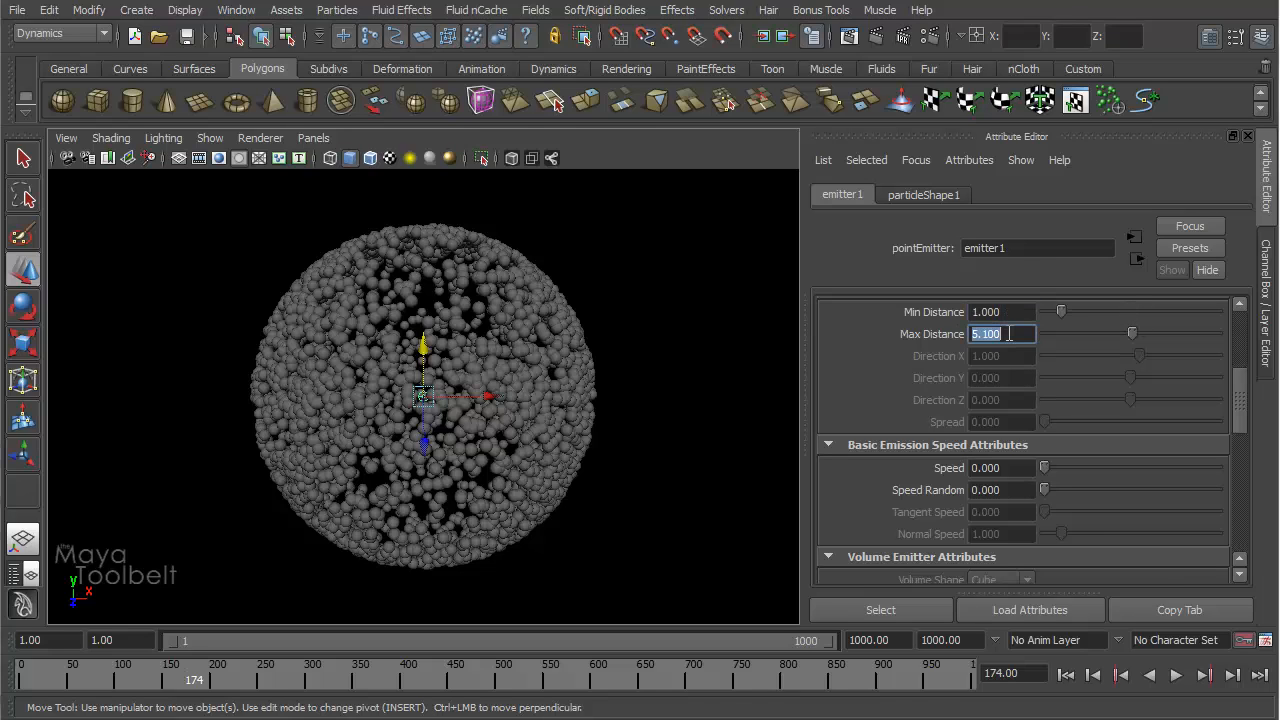
pyautogui.write('10')
pyautogui.press('Return')
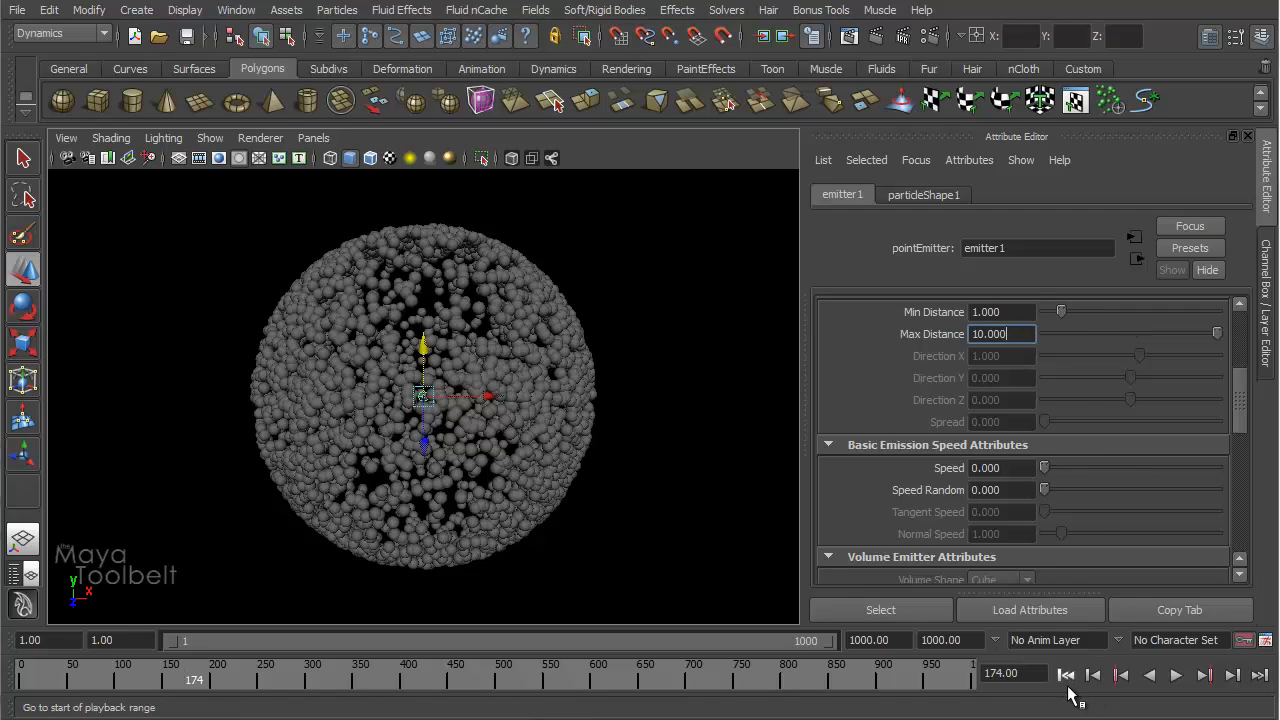
# - Play the simulation from the start to about frame 133 and examine the particle cloud from several angles
pyautogui.click(1066, 675)
pyautogui.click(1178, 676)
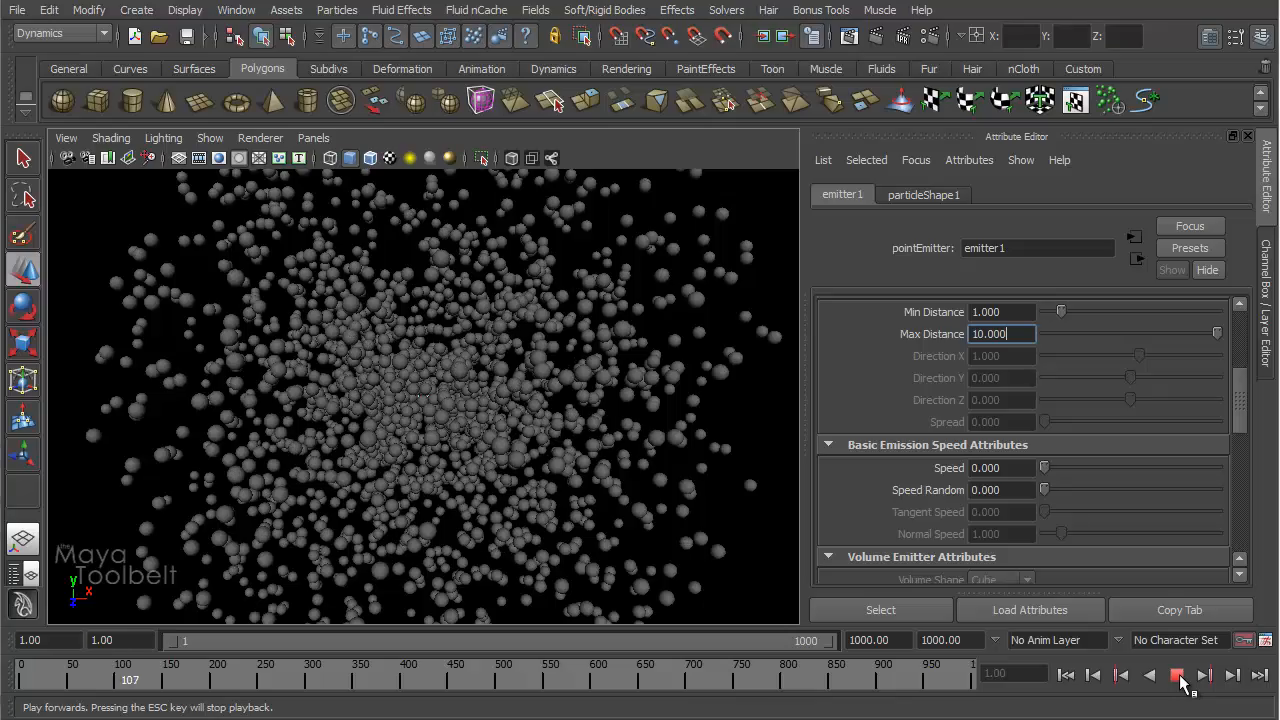
pyautogui.click(1178, 676)
pyautogui.keyDown('alt'); pyautogui.moveTo(645, 438); pyautogui.dragTo(564, 392); pyautogui.keyUp('alt')
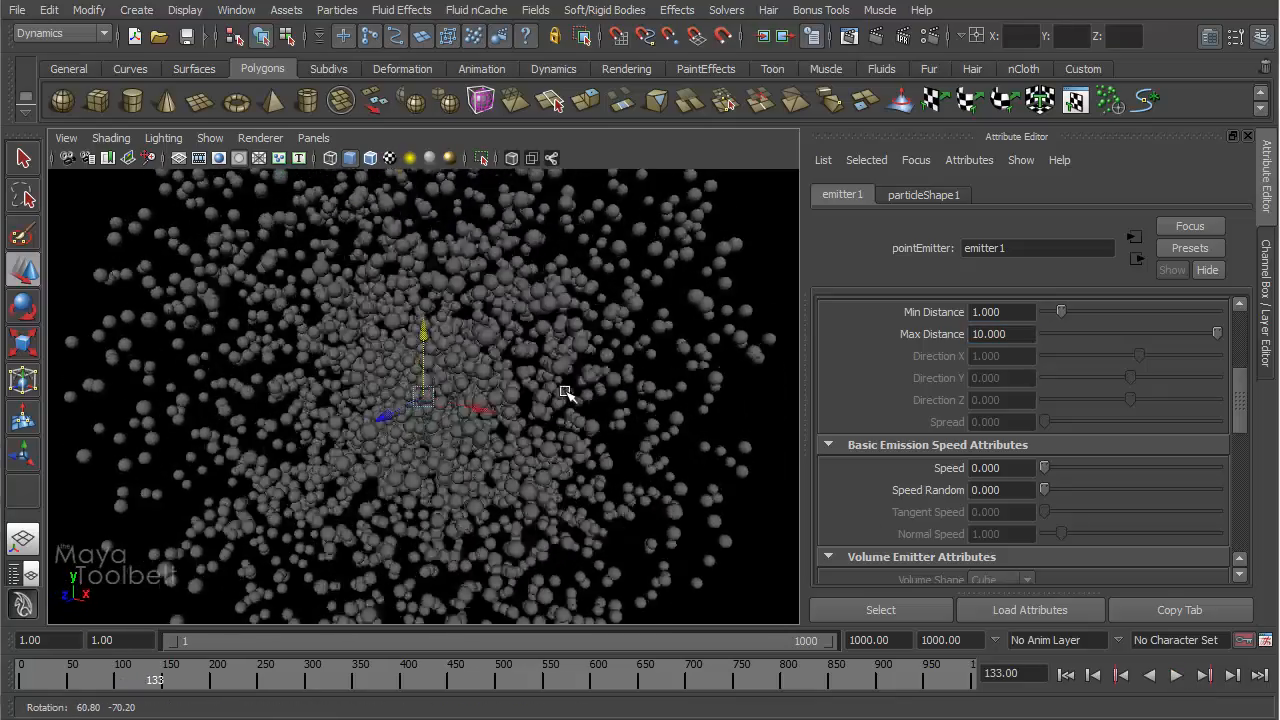
pyautogui.keyDown('alt'); pyautogui.moveTo(564, 392); pyautogui.dragTo(494, 363, button='right'); pyautogui.keyUp('alt')
pyautogui.keyDown('alt'); pyautogui.moveTo(494, 363); pyautogui.dragTo(640, 375); pyautogui.keyUp('alt')
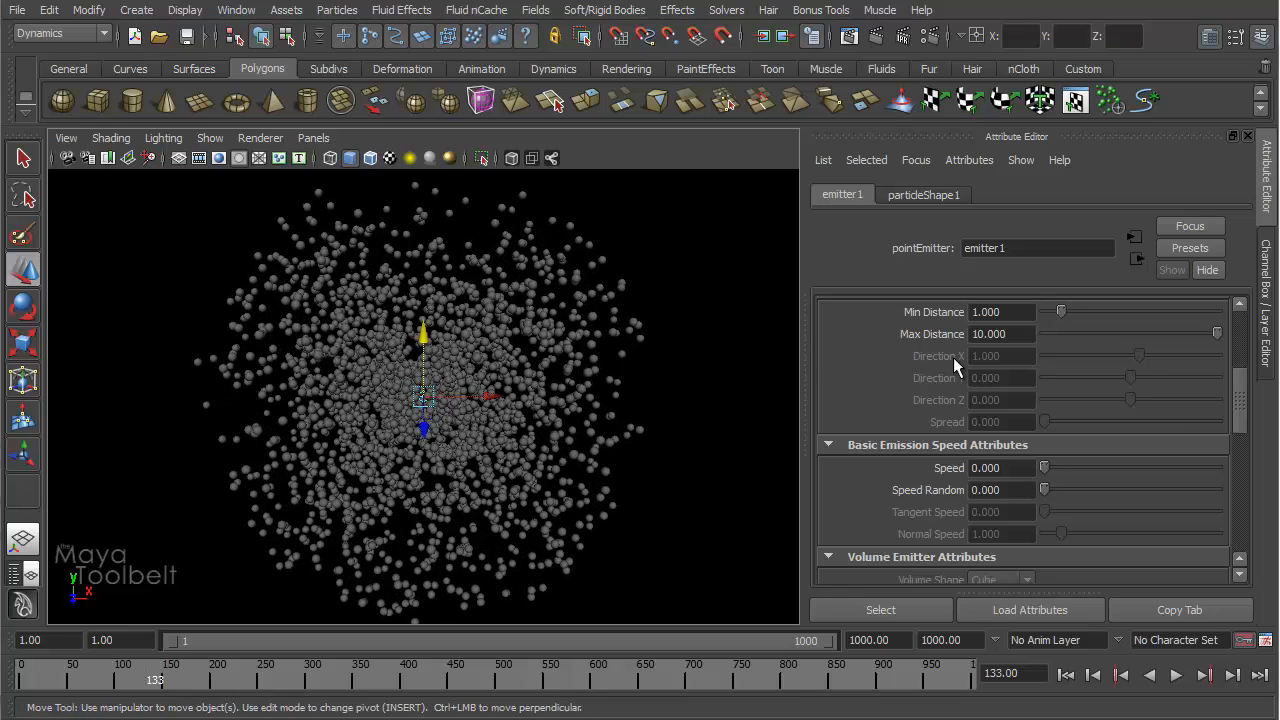
# - Set emitter1's Min Distance and Max Distance to 0 and its emission Speed to 3
pyautogui.moveTo(1062, 311); pyautogui.dragTo(1042, 311)
pyautogui.moveTo(1216, 333); pyautogui.dragTo(1043, 333)
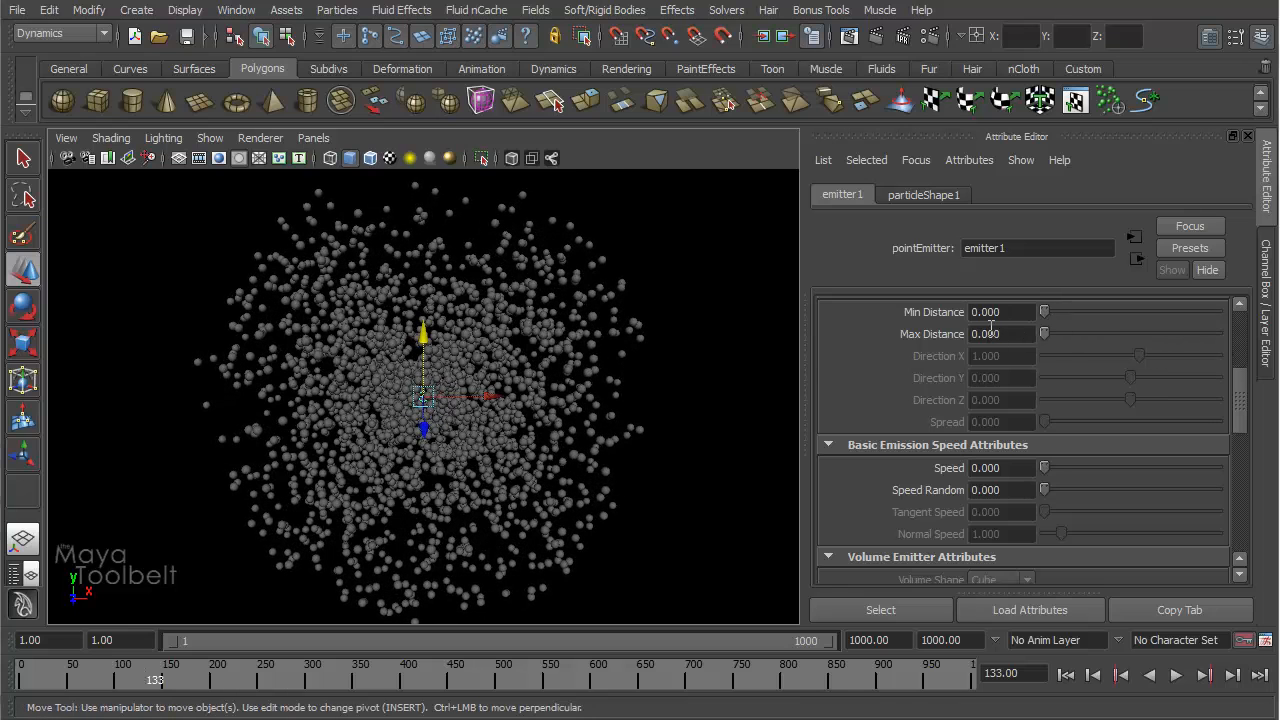
pyautogui.click(1030, 472)
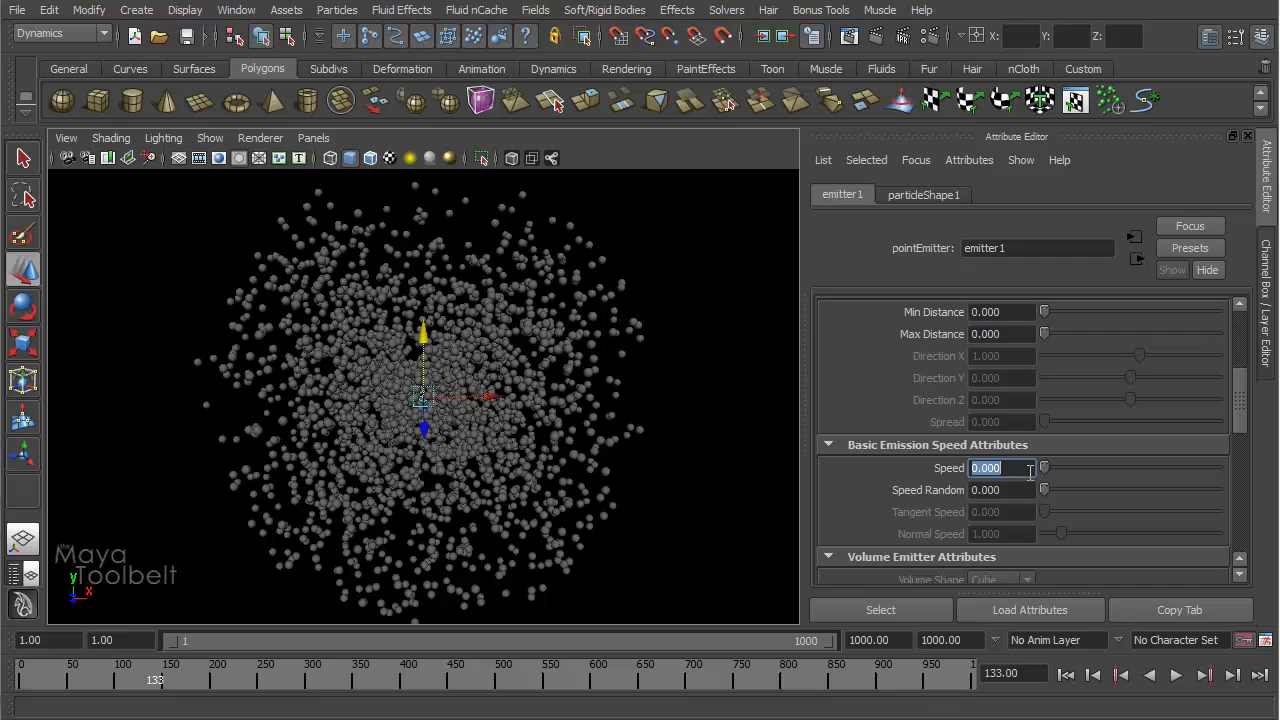
pyautogui.write('3')
pyautogui.press('Return')
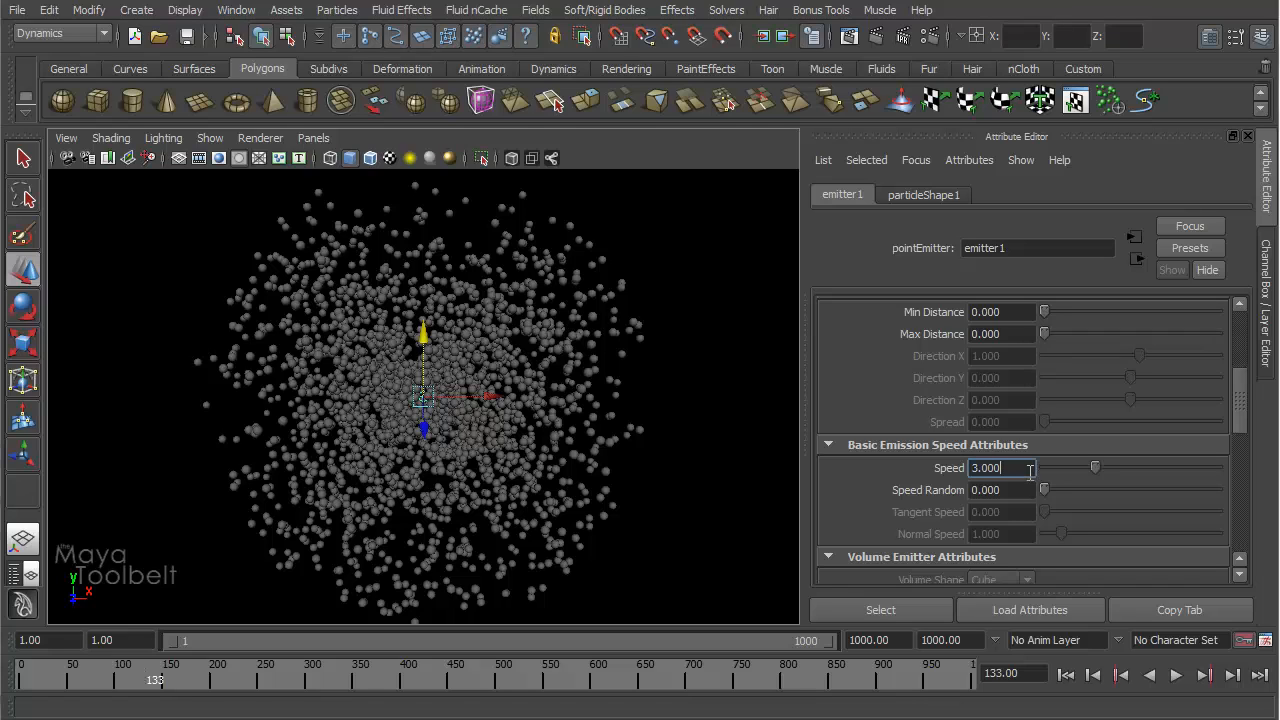
# - Play the simulation from the start to about frame 106 and review emitter1's basic emitter and distance attributes
pyautogui.click(1066, 675)
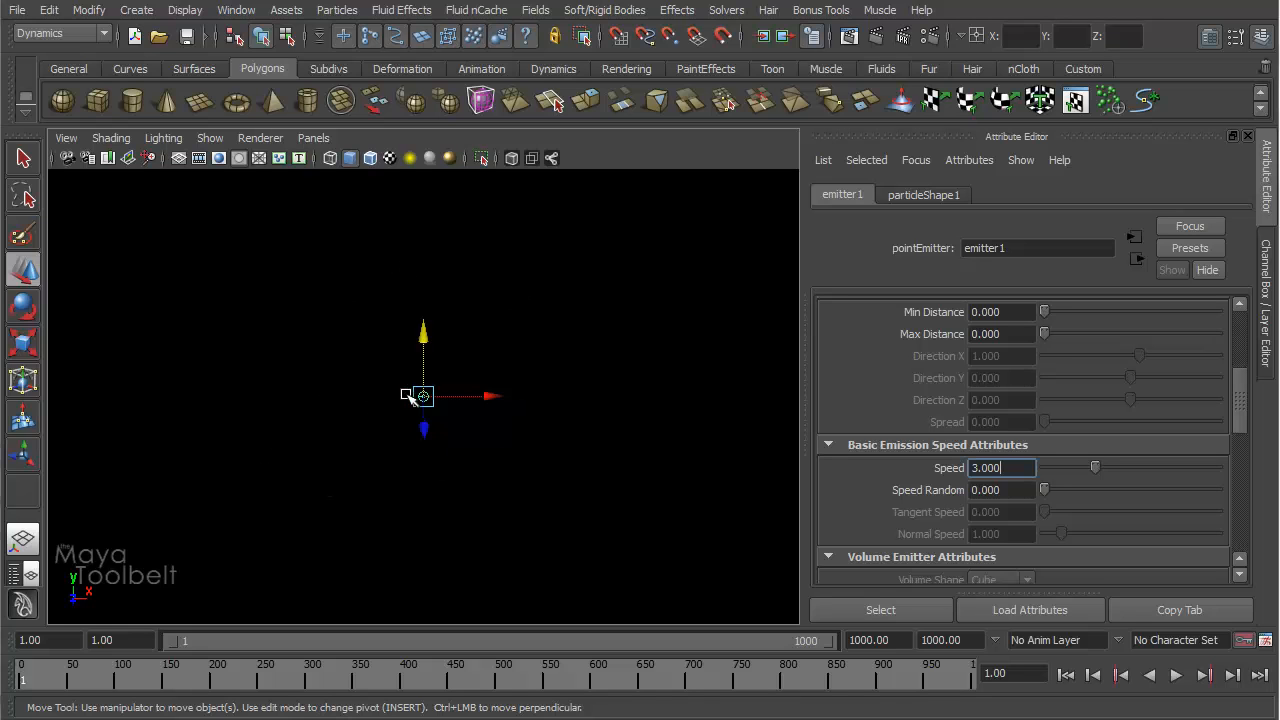
pyautogui.click(1176, 675)
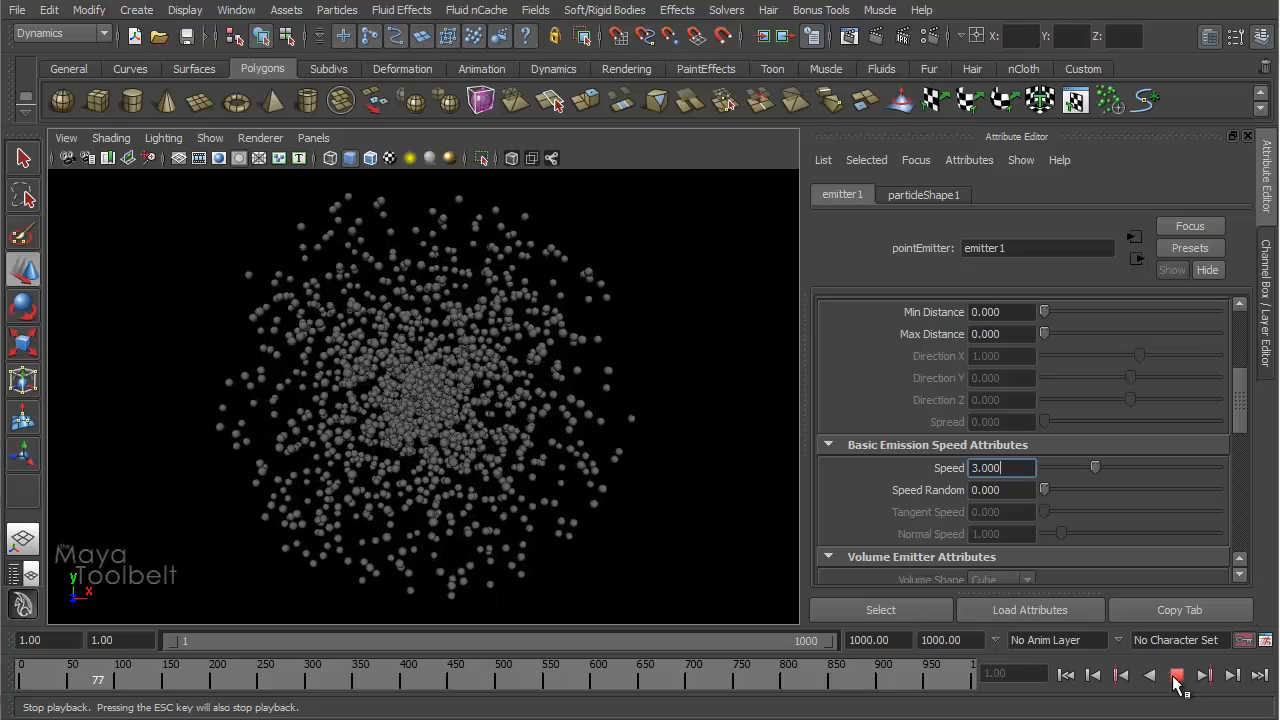
pyautogui.click(1176, 675)
pyautogui.keyDown('alt'); pyautogui.moveTo(623, 451); pyautogui.dragTo(658, 372); pyautogui.keyUp('alt')
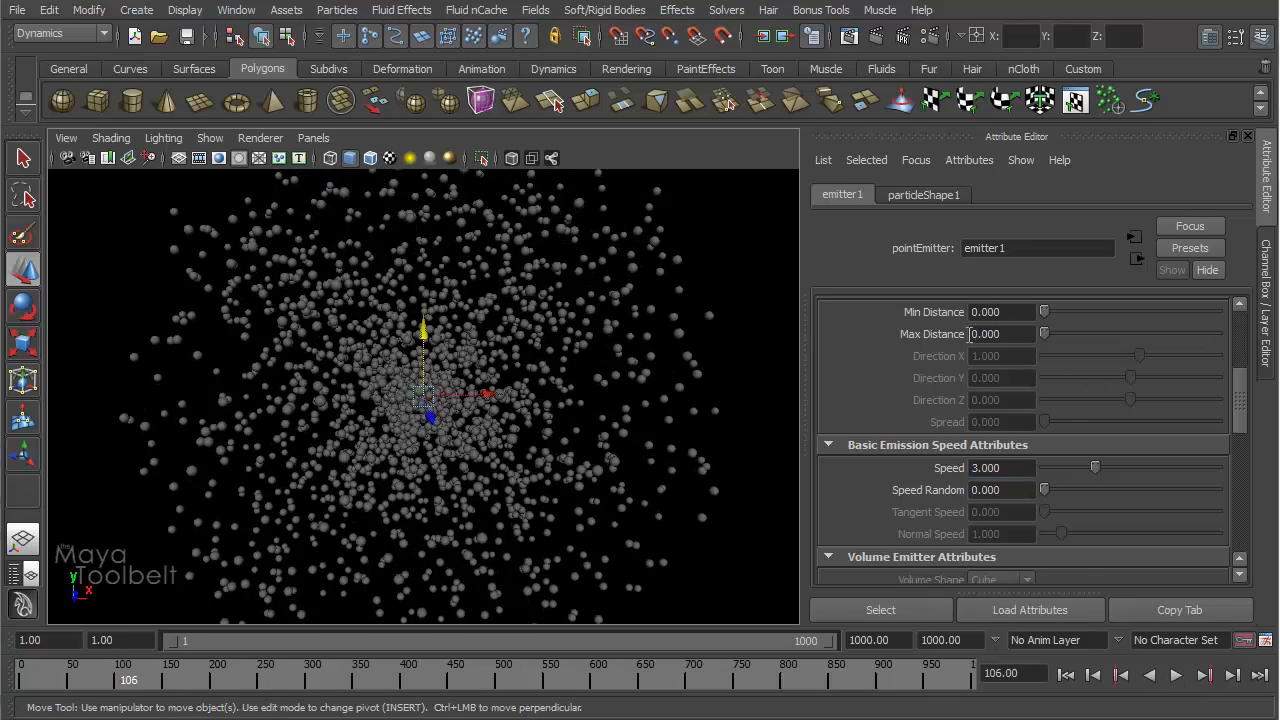
pyautogui.scroll(2, 1045, 340)
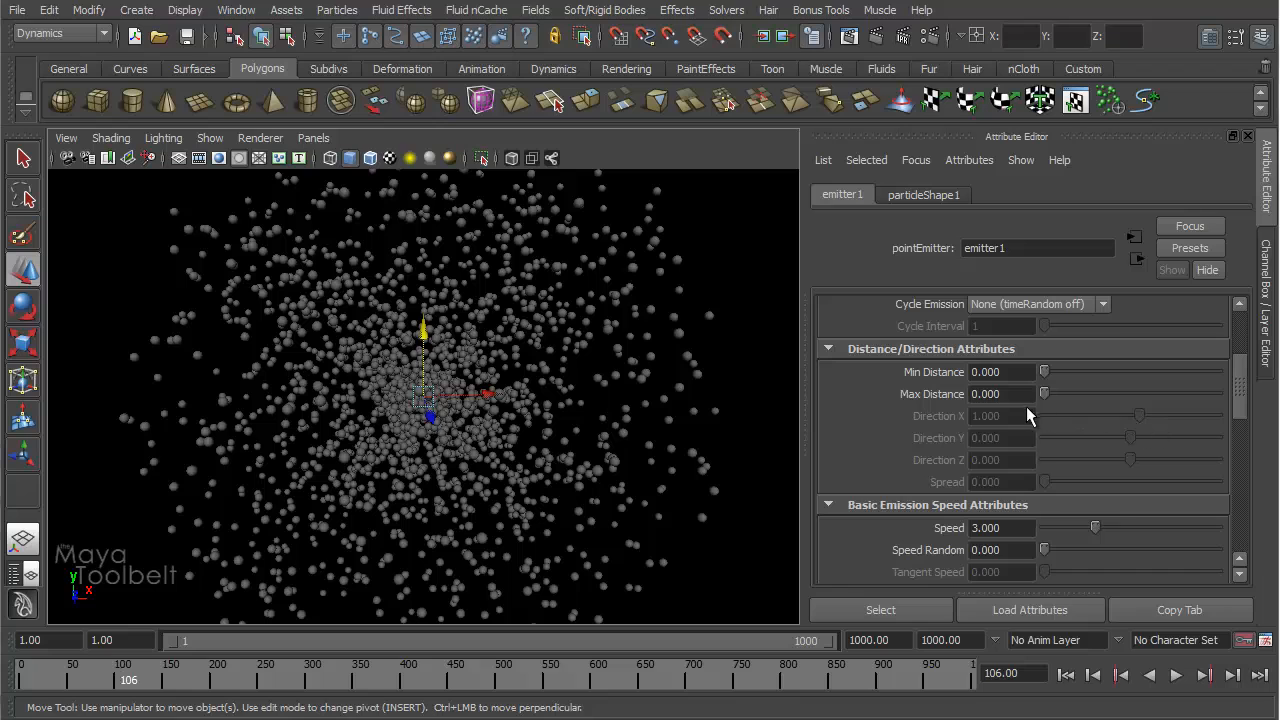
pyautogui.scroll(5, 975, 440)
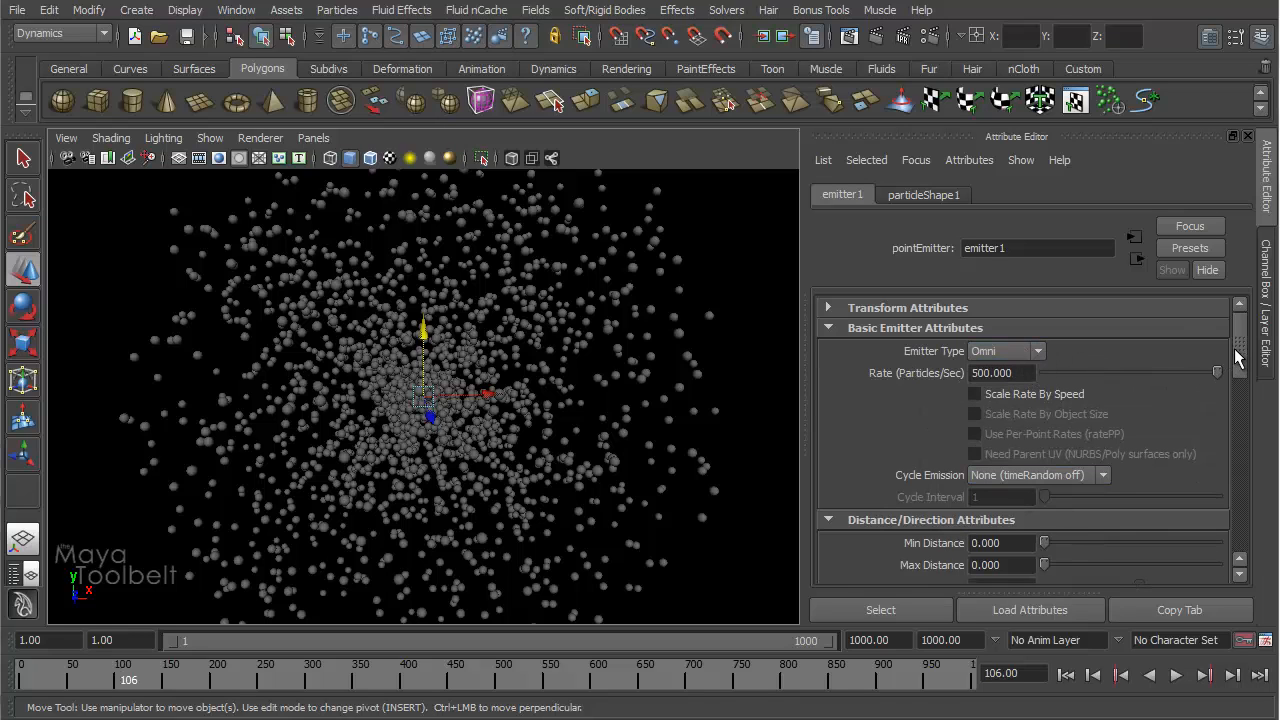
pyautogui.moveTo(1238, 358); pyautogui.dragTo(1242, 397)
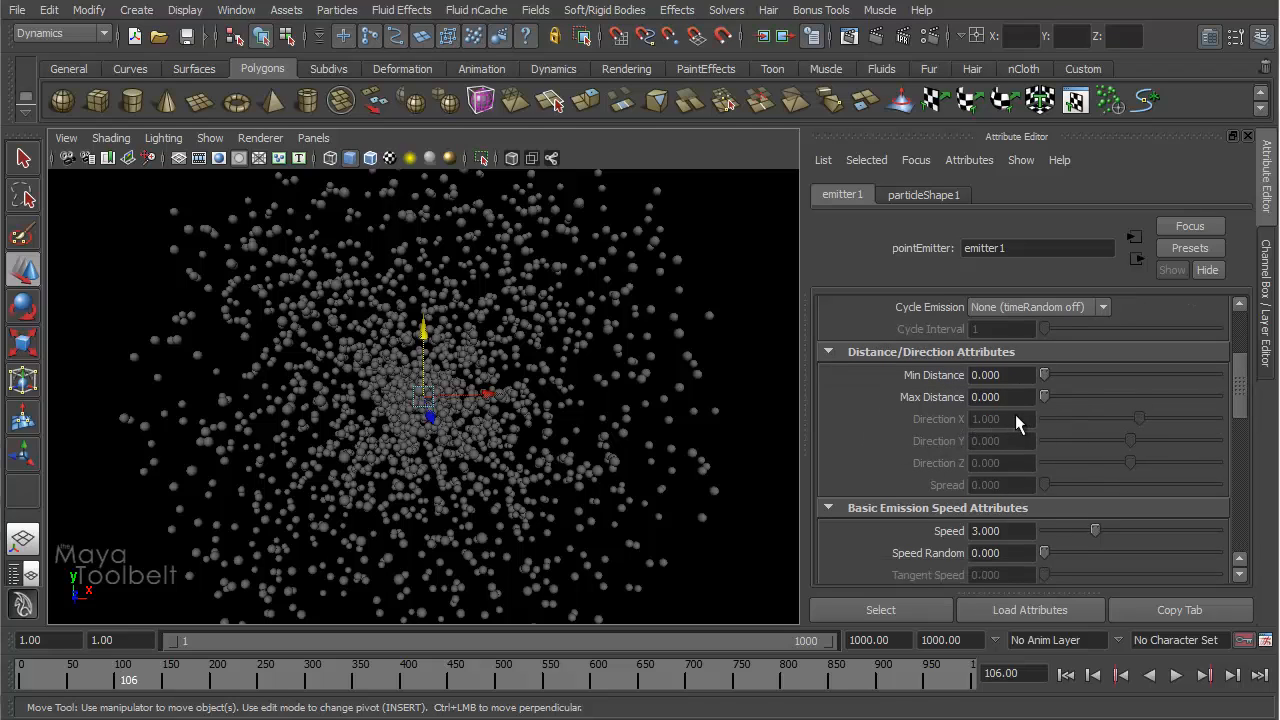
# - Return to the first frame and set emitter1's emission Speed to 5 and Speed Random to 1
pyautogui.moveTo(1240, 395)
pyautogui.mouseDown()
pyautogui.moveTo(1243, 345)
pyautogui.moveTo(1246, 409)
pyautogui.mouseUp()
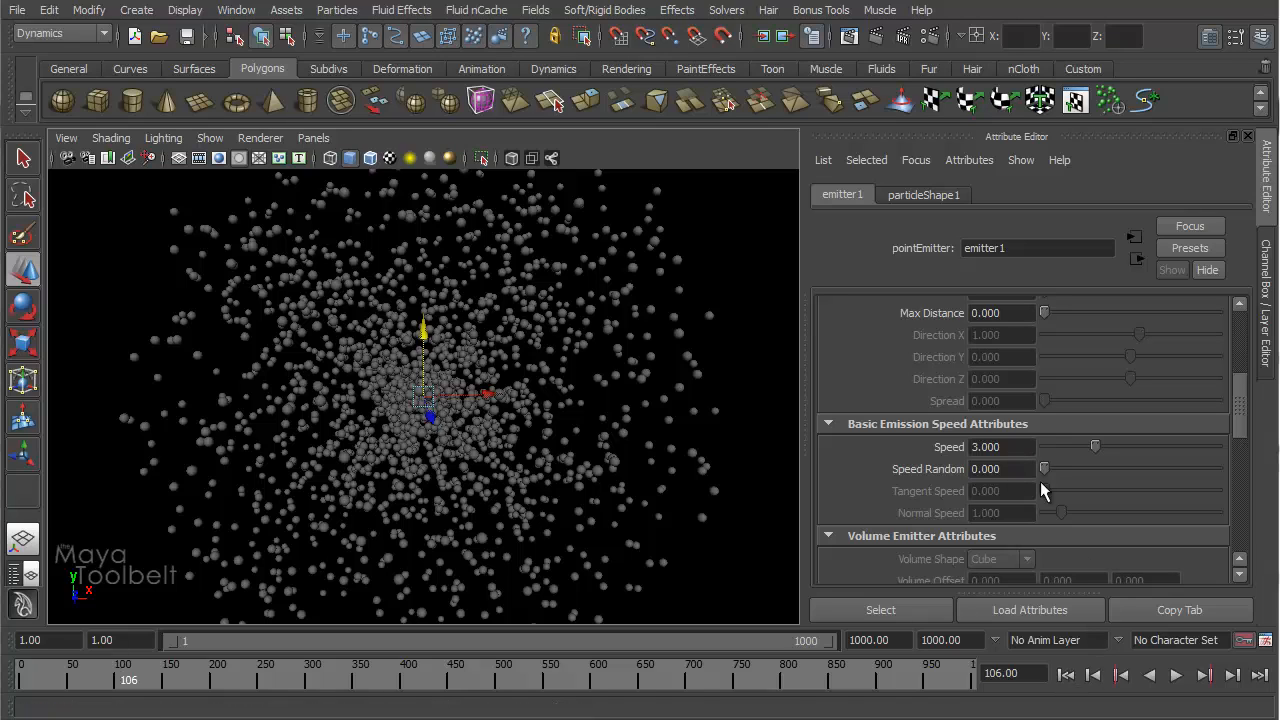
pyautogui.click(1076, 675)
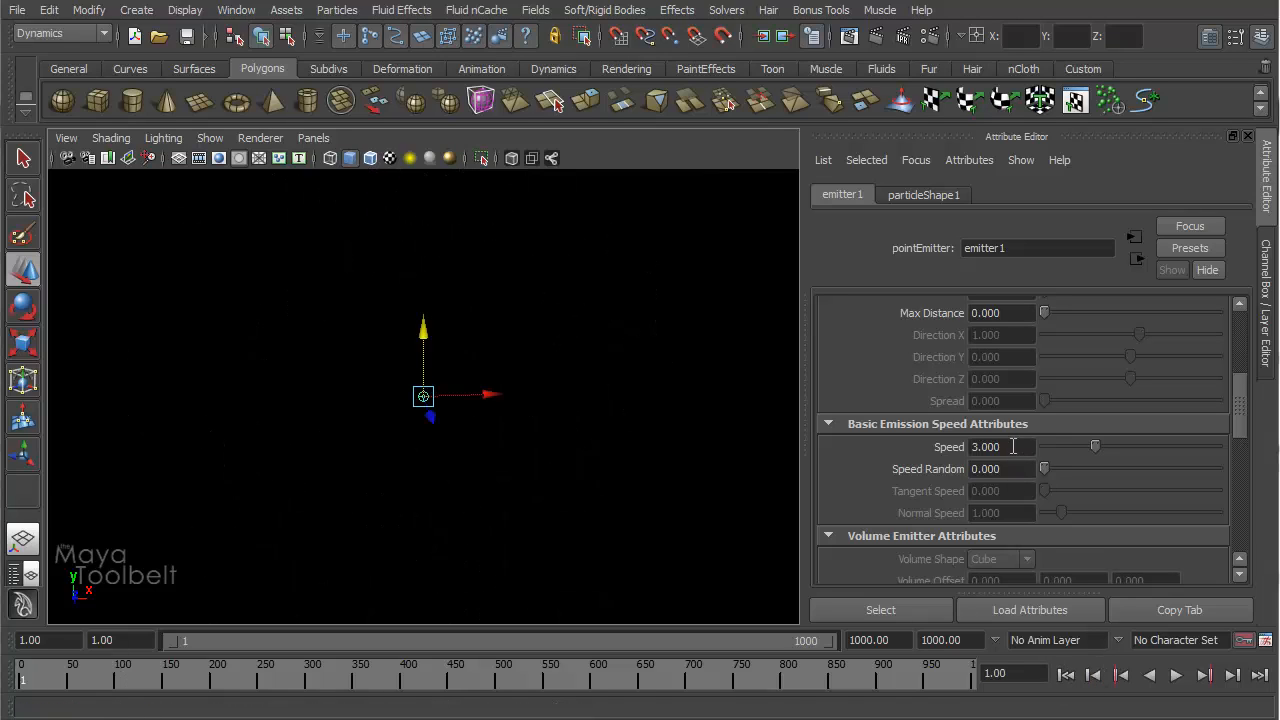
pyautogui.click(1012, 447)
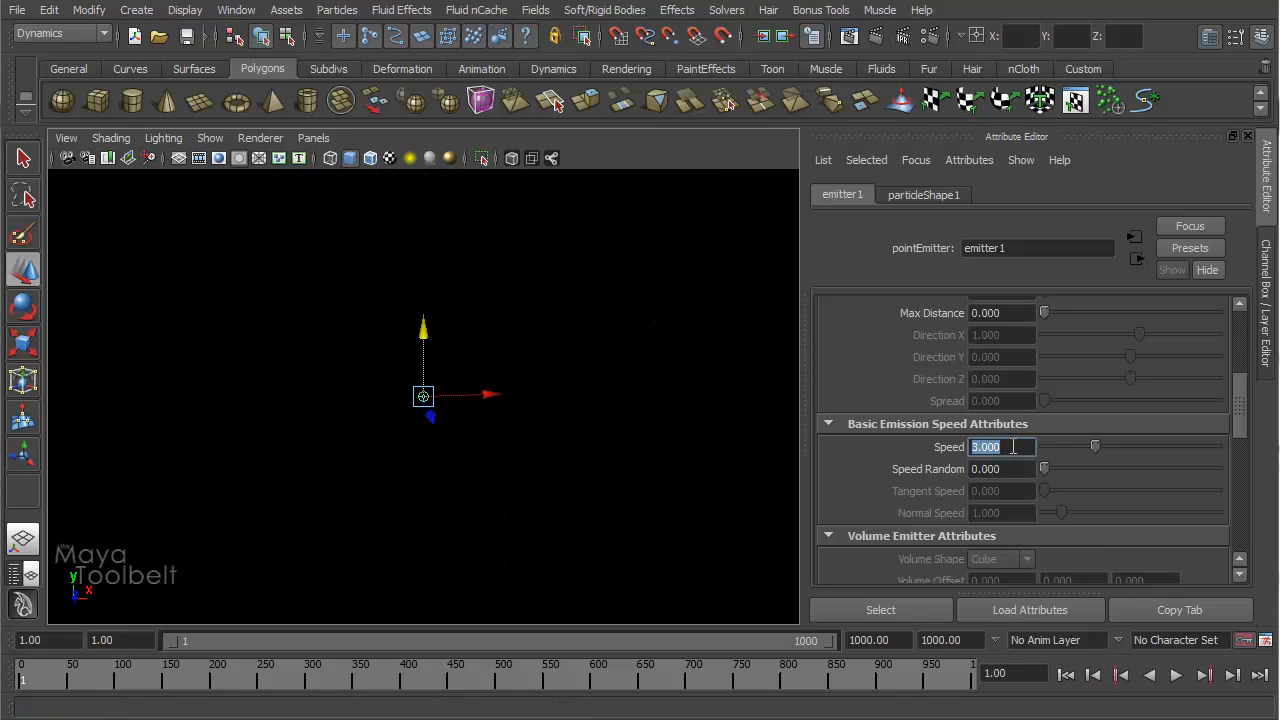
pyautogui.write('1')
pyautogui.press('Return')
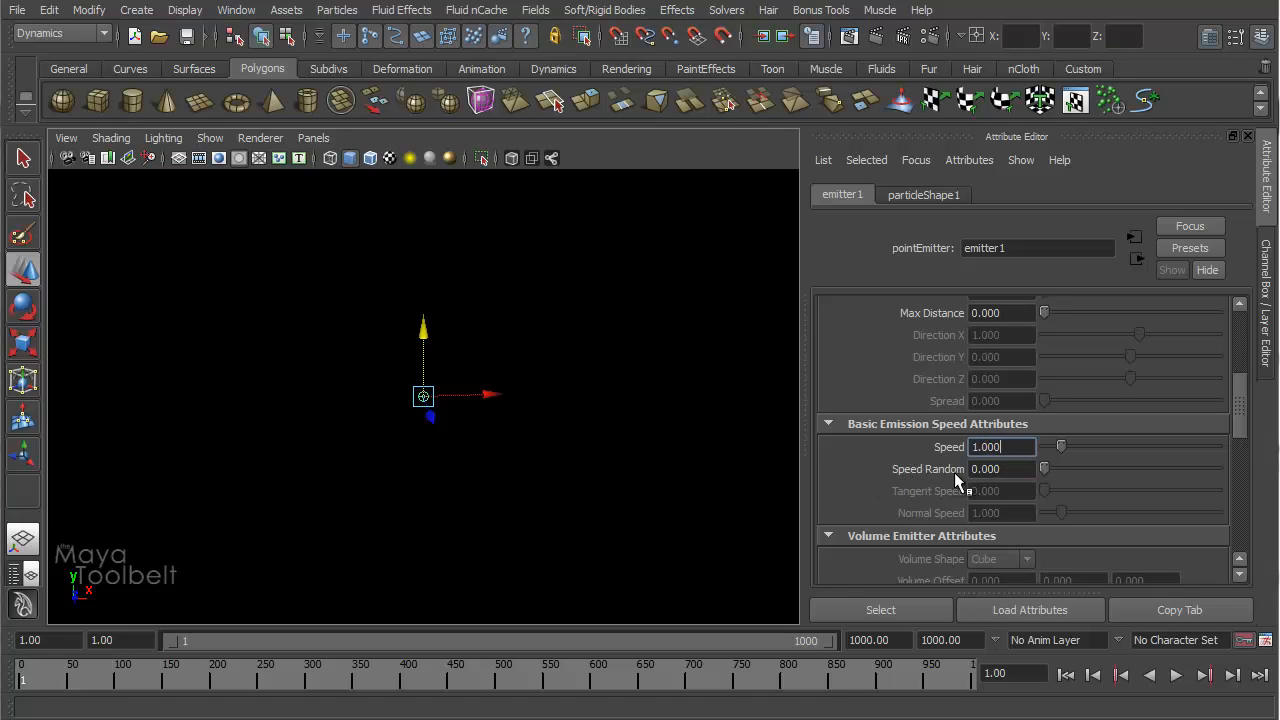
pyautogui.click(1030, 469)
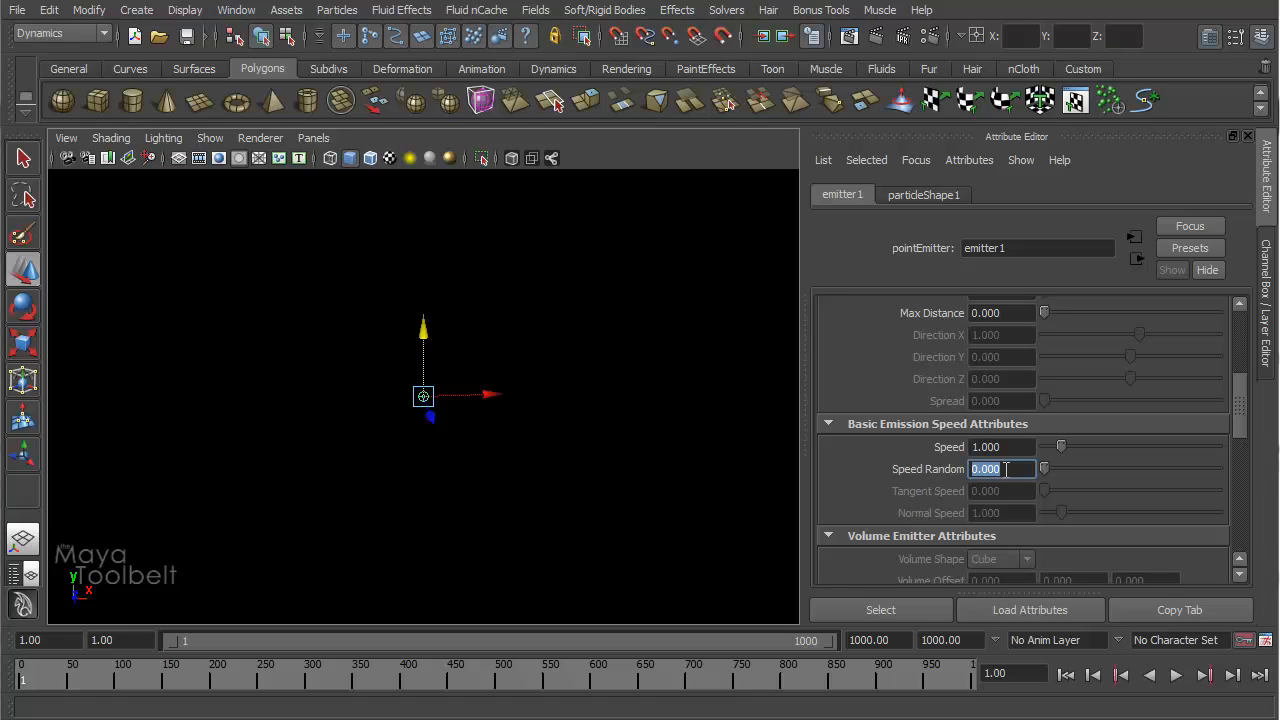
pyautogui.write('0.5')
pyautogui.press('Return')
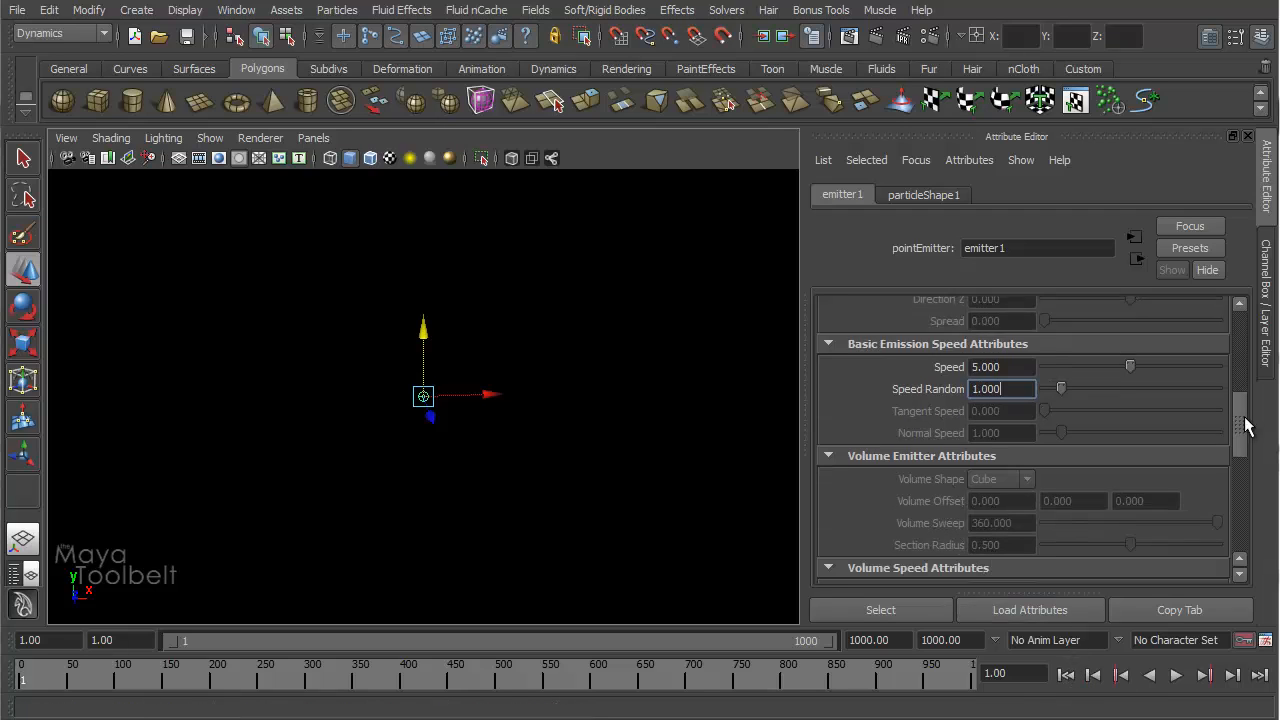
# - Review emitter1's volume emitter, volume speed and texture emission attributes, and collapse the Texture Emission Attributes section
pyautogui.moveTo(1245, 417); pyautogui.dragTo(1245, 462)
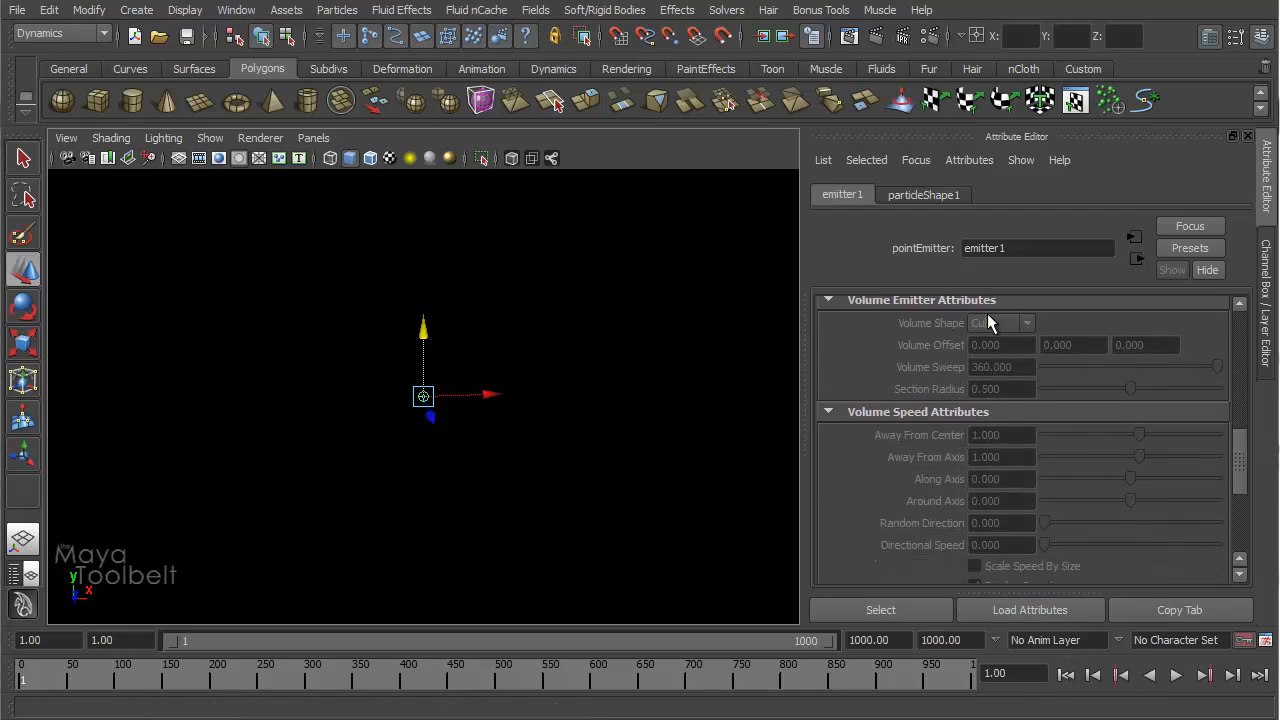
pyautogui.moveTo(1243, 466)
pyautogui.mouseDown()
pyautogui.moveTo(1243, 477)
pyautogui.moveTo(1240, 442)
pyautogui.moveTo(1238, 456)
pyautogui.mouseUp()
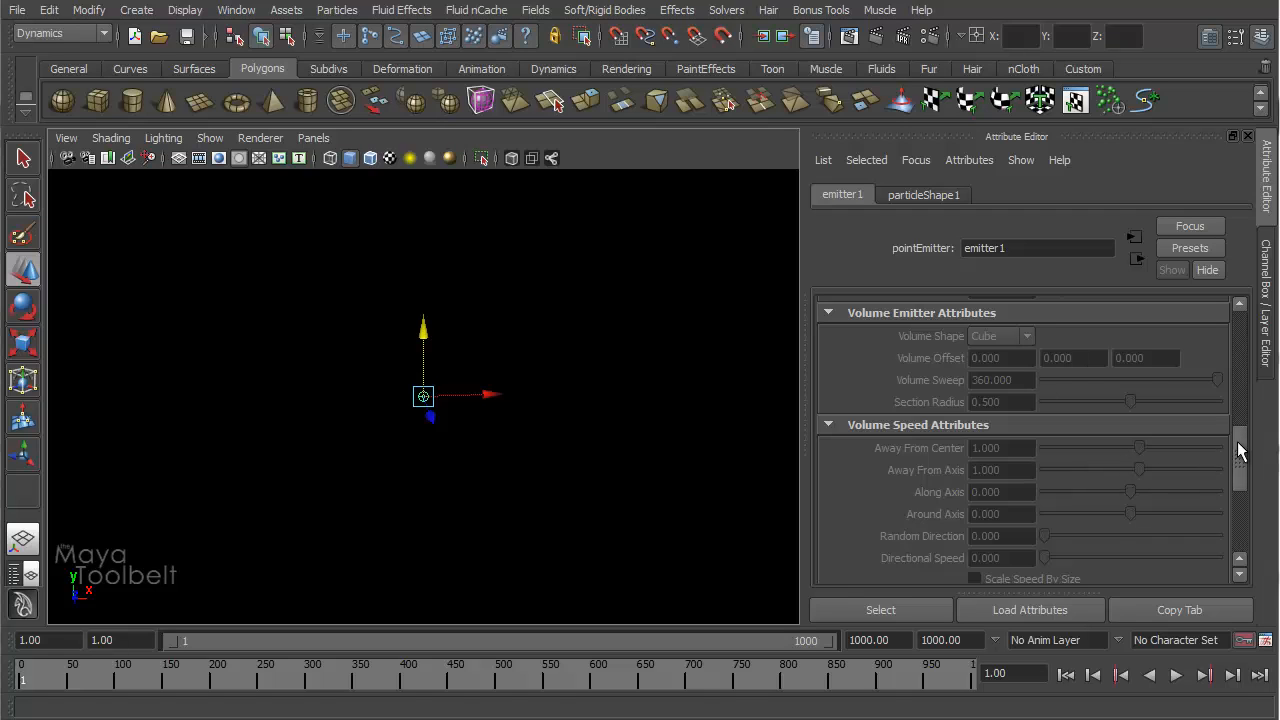
pyautogui.moveTo(1238, 452); pyautogui.dragTo(1202, 490)
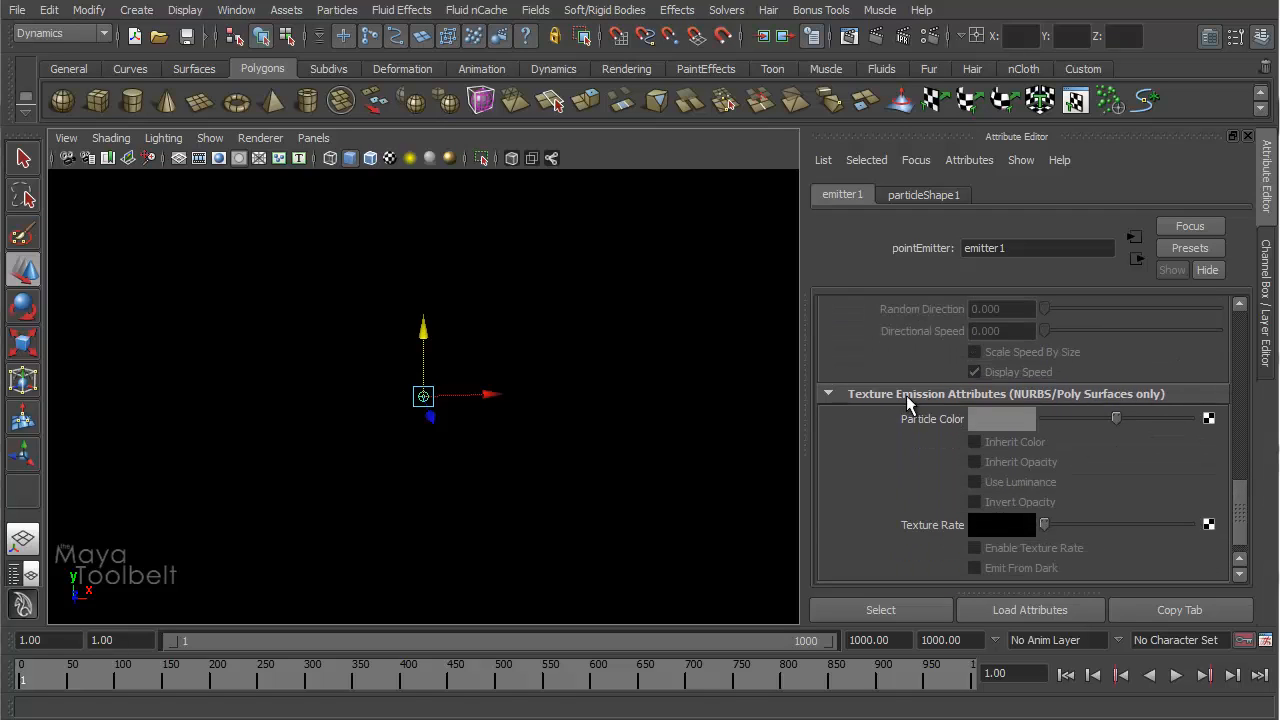
pyautogui.click(828, 394)
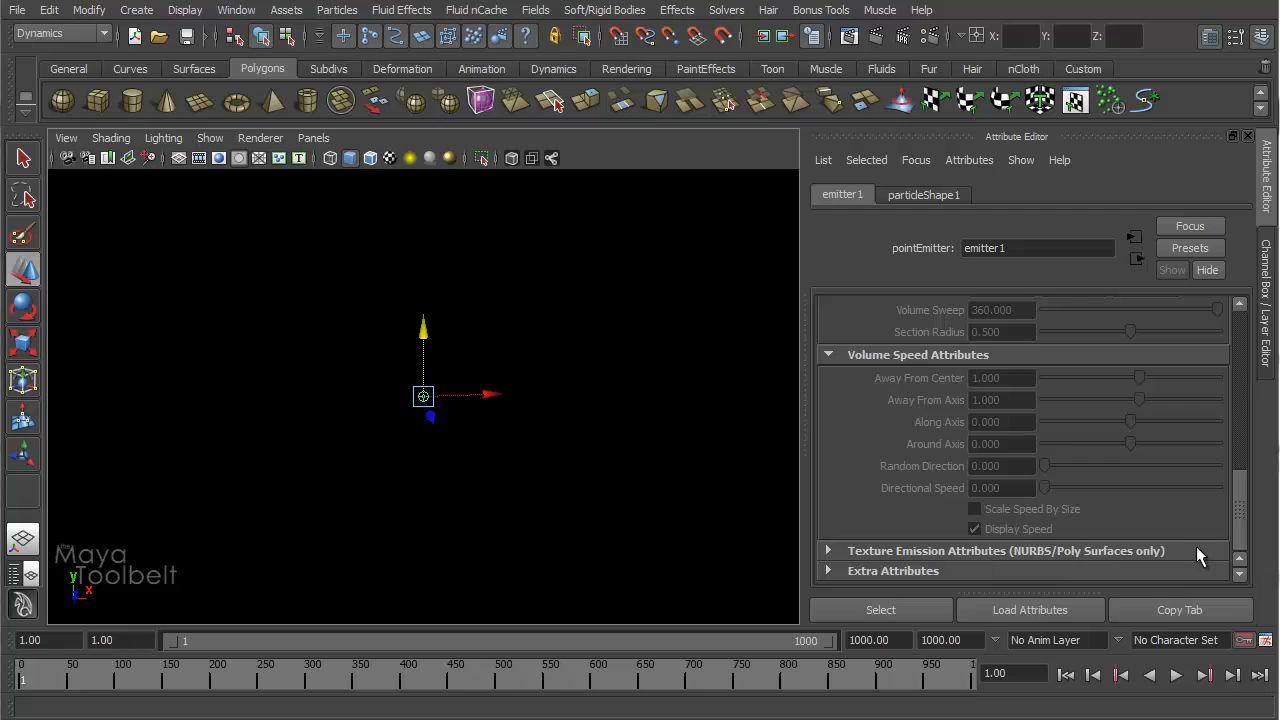
pyautogui.moveTo(1238, 537); pyautogui.dragTo(1245, 357)
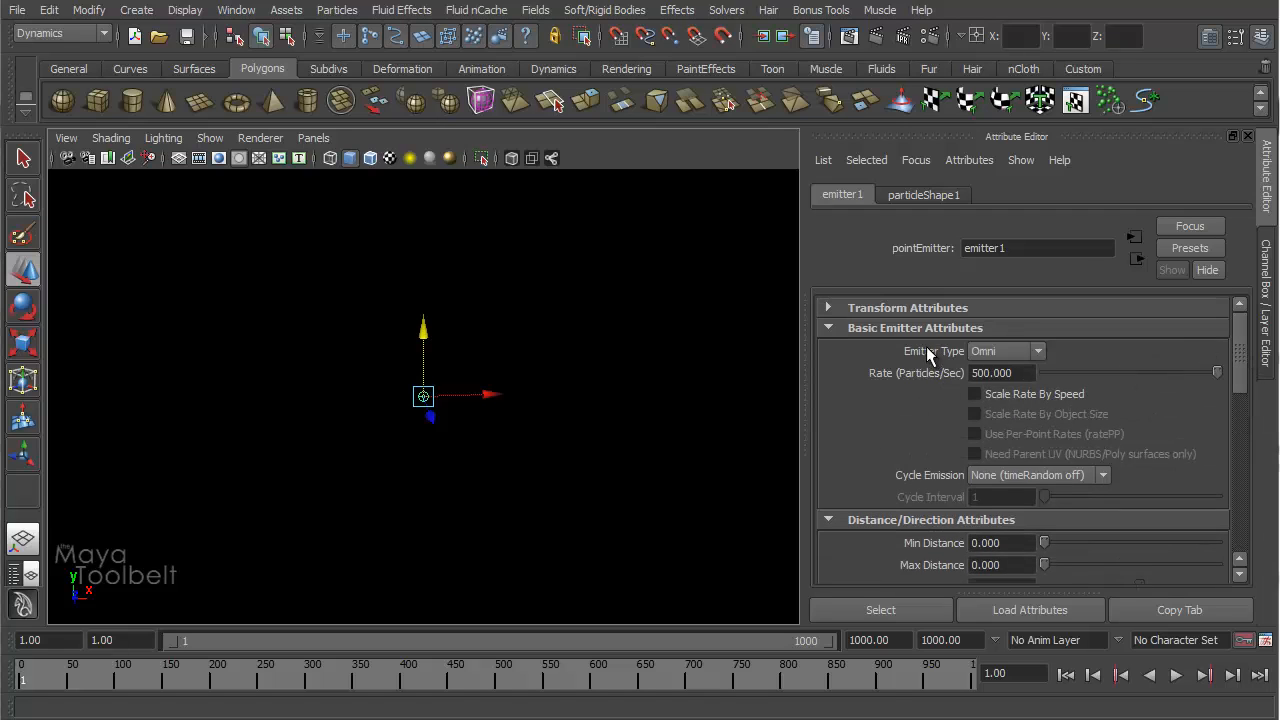
# - Change emitter1's type to Directional and set its Rate to 100 particles per second
pyautogui.click(1036, 354)
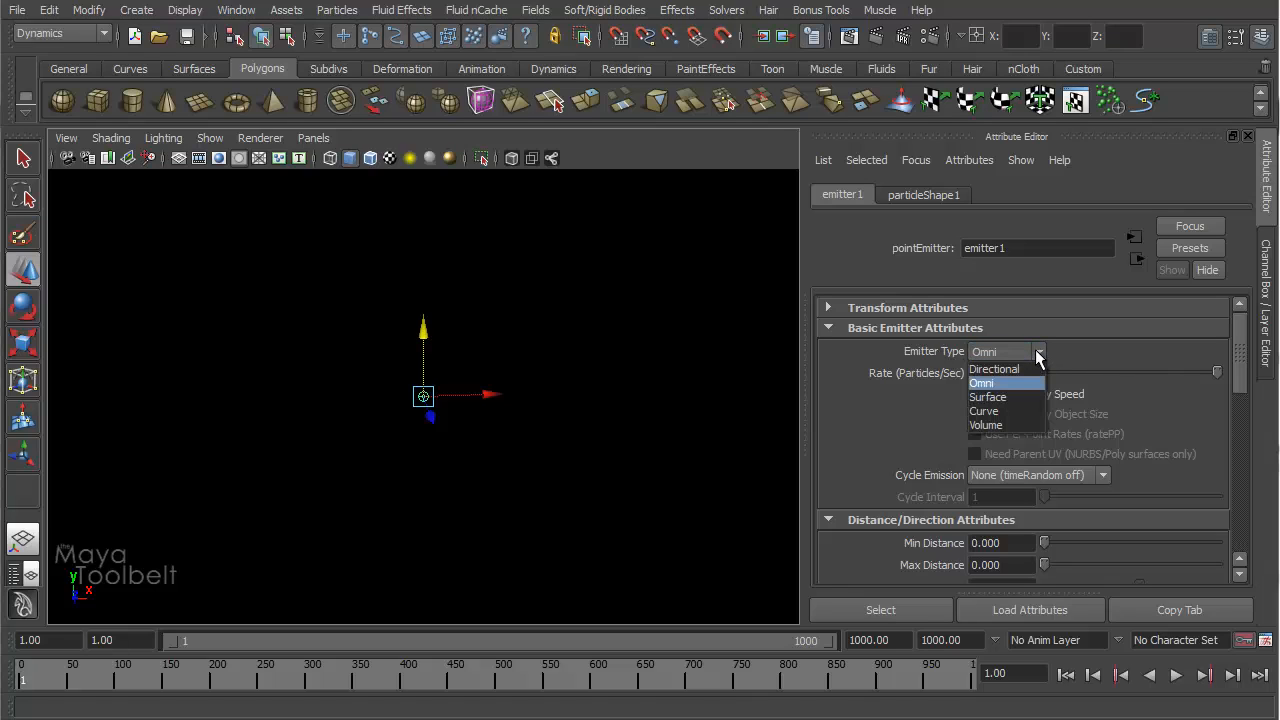
pyautogui.click(1008, 367)
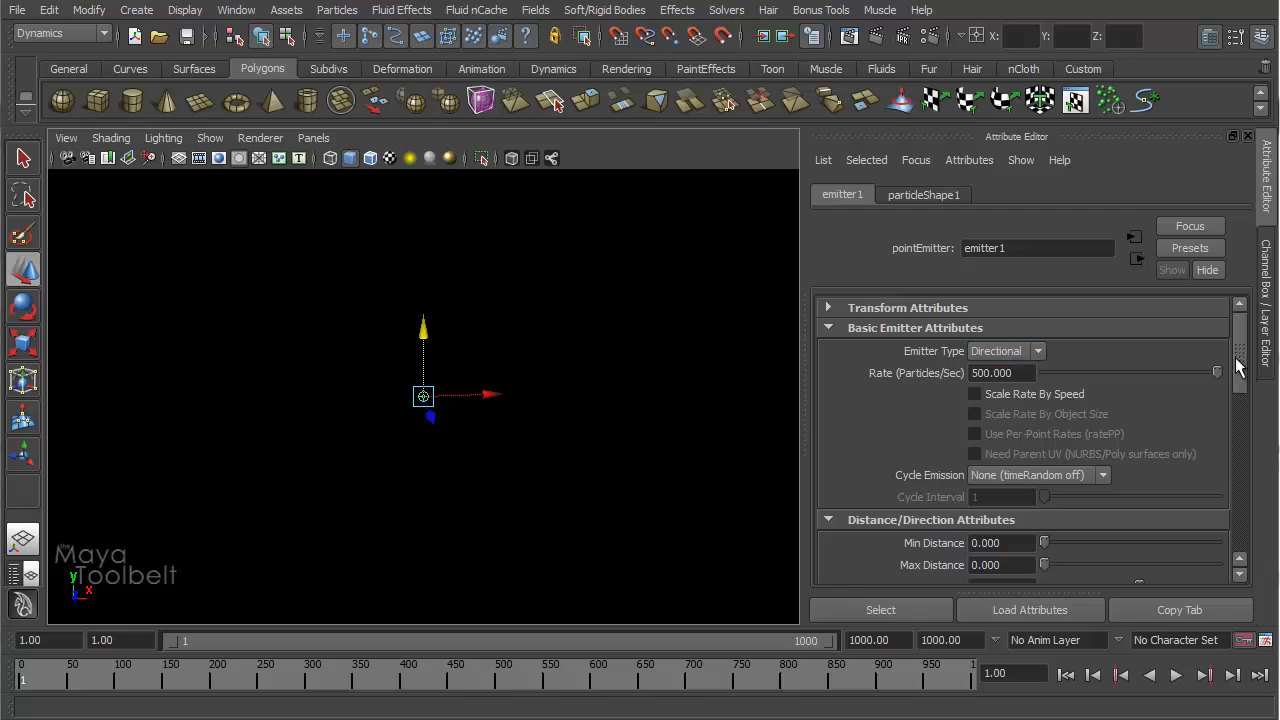
pyautogui.moveTo(1241, 346)
pyautogui.mouseDown()
pyautogui.moveTo(1243, 378)
pyautogui.moveTo(1245, 344)
pyautogui.mouseUp()
pyautogui.click(1000, 372)
pyautogui.doubleClick(1000, 372)
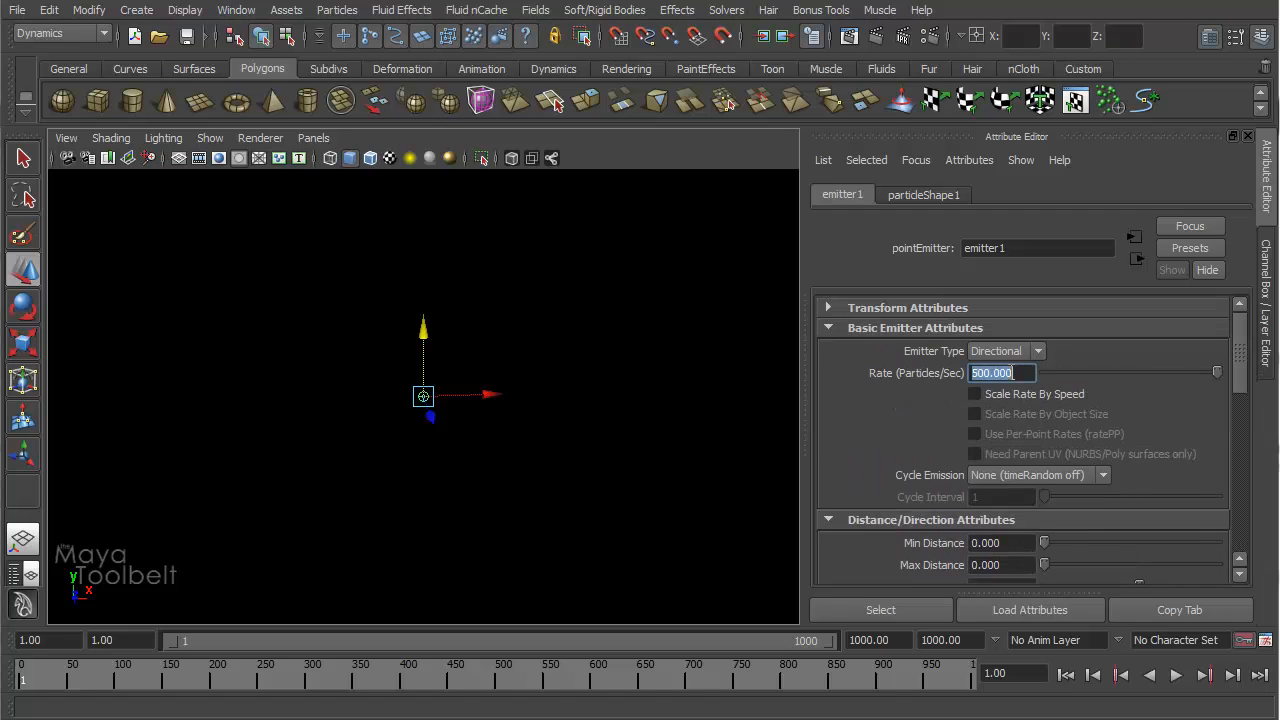
pyautogui.write('100')
pyautogui.press('Return')
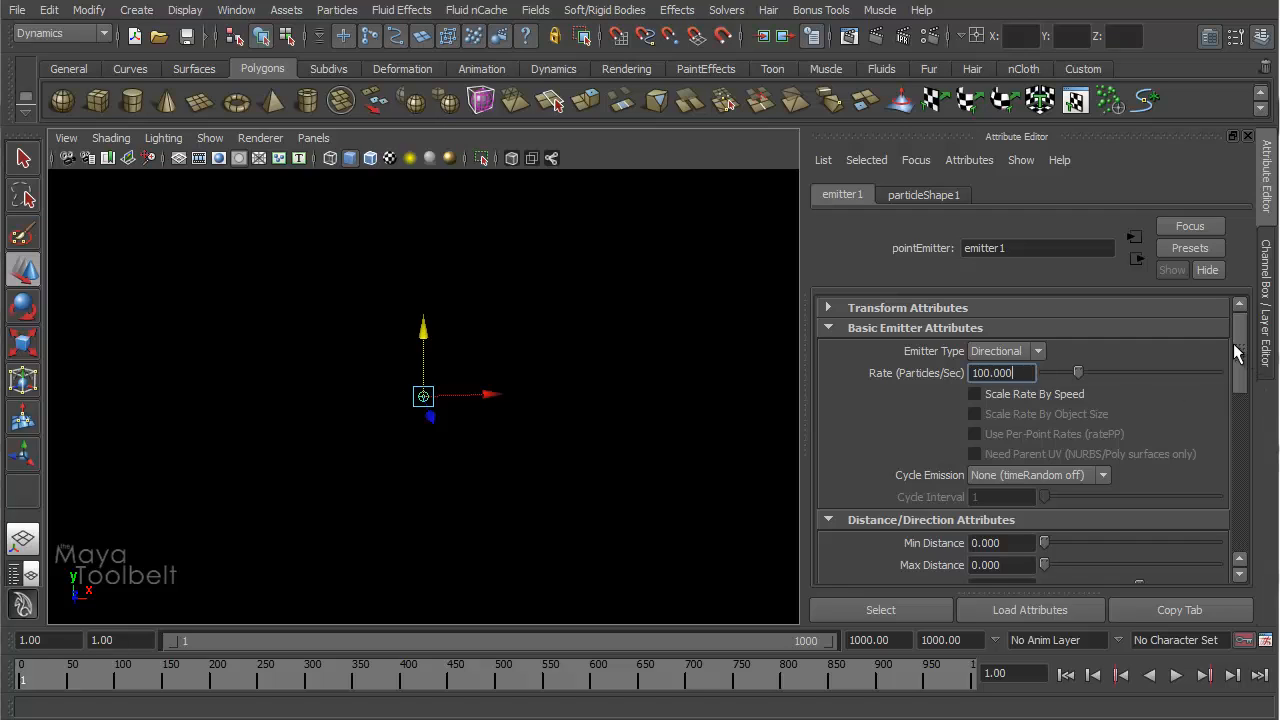
# - Review the direction attributes, play the simulation from the start to about frame 107 and view the particle stream from another angle
pyautogui.moveTo(1240, 350); pyautogui.dragTo(1242, 396)
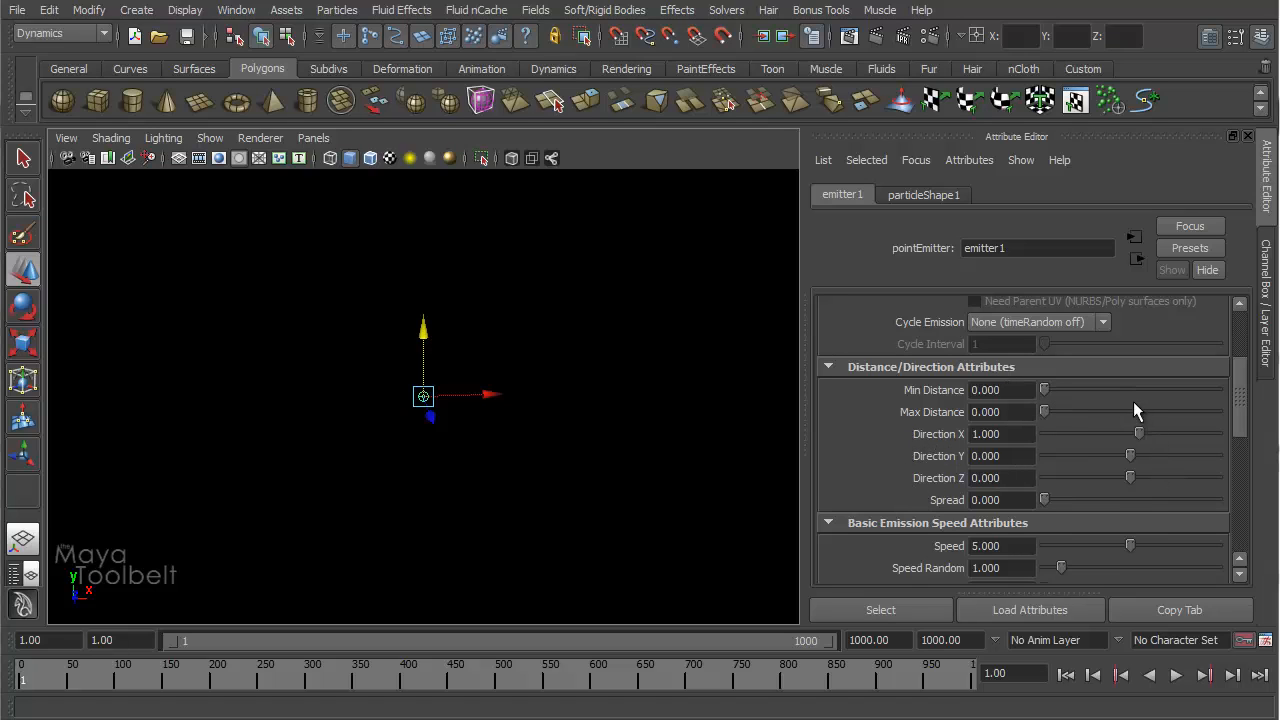
pyautogui.moveTo(1240, 400)
pyautogui.mouseDown()
pyautogui.moveTo(1239, 346)
pyautogui.moveTo(1237, 399)
pyautogui.mouseUp()
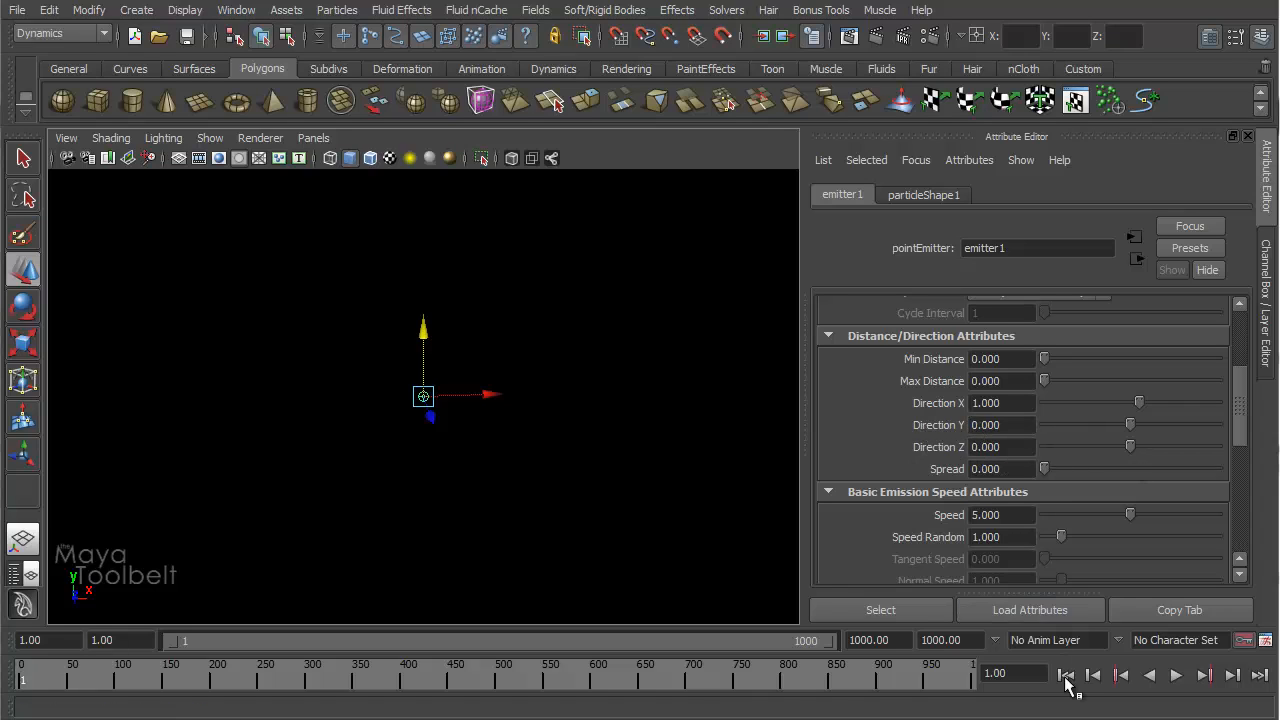
pyautogui.click(1180, 677)
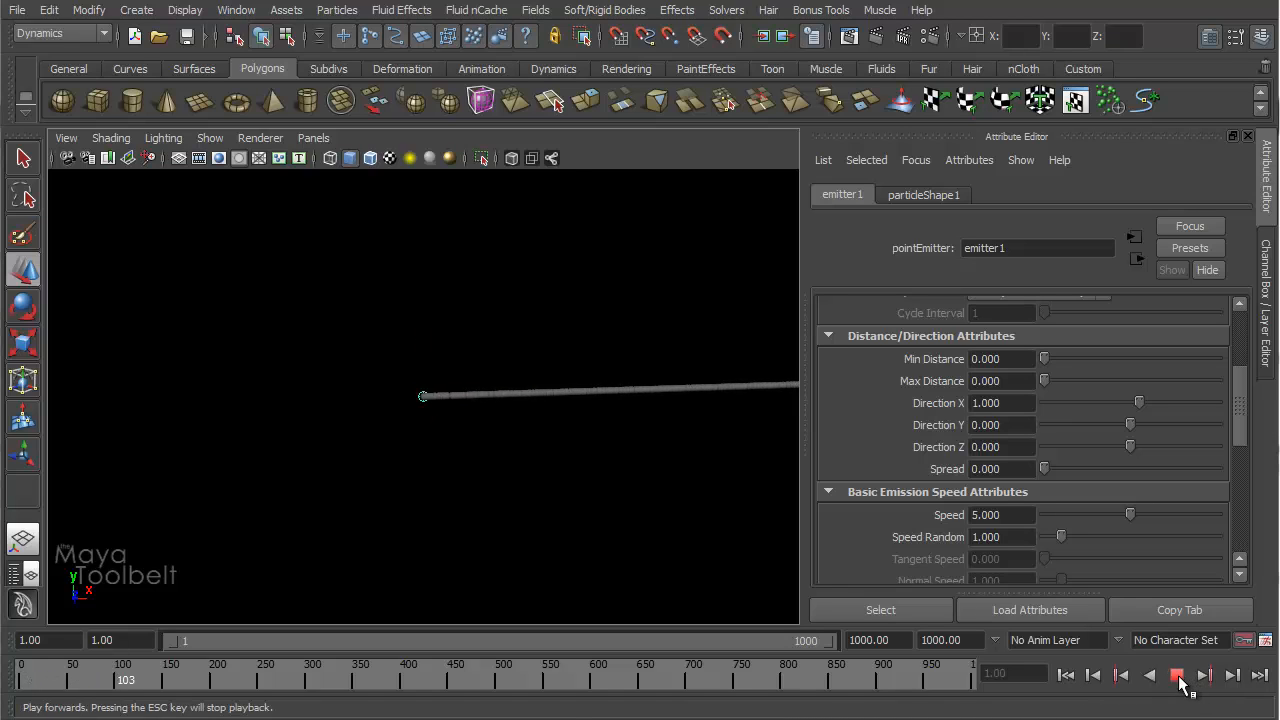
pyautogui.click(1177, 676)
pyautogui.keyDown('alt'); pyautogui.moveTo(578, 489); pyautogui.dragTo(850, 478); pyautogui.keyUp('alt')
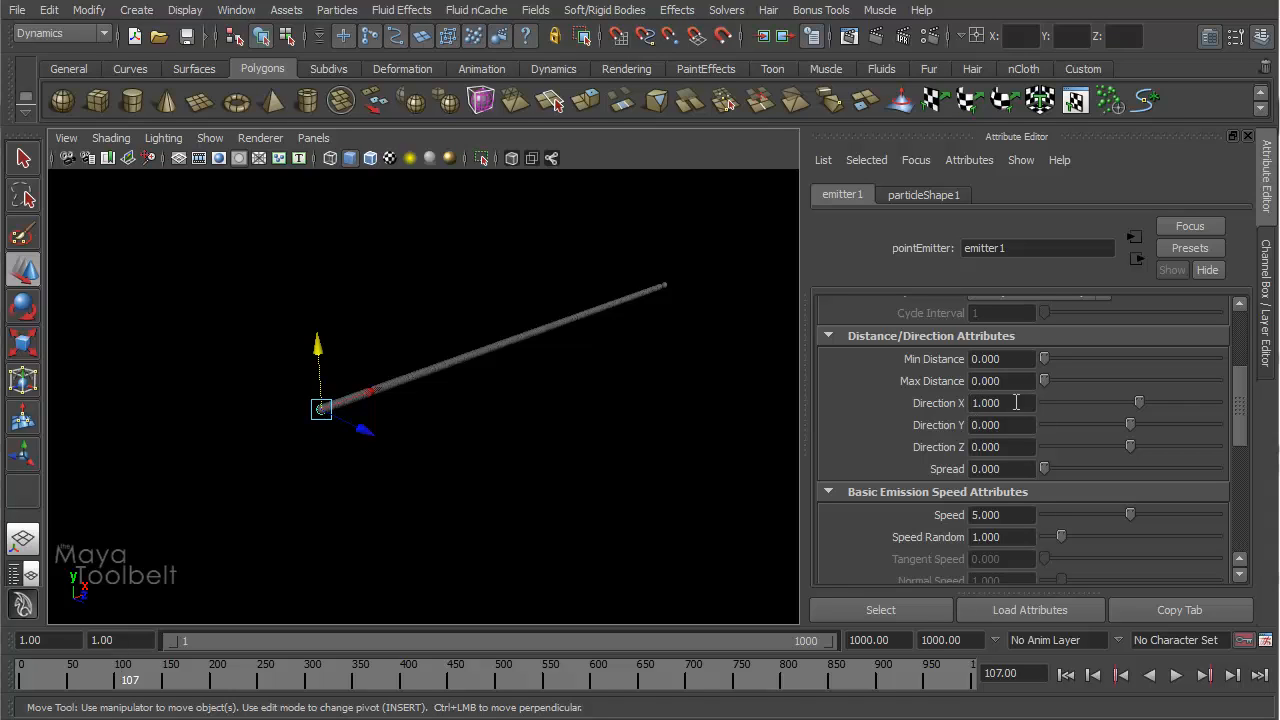
# - Set emitter1's Direction X to -1 and play the simulation from the start to about frame 142
pyautogui.click(1014, 406)
pyautogui.write('-1')
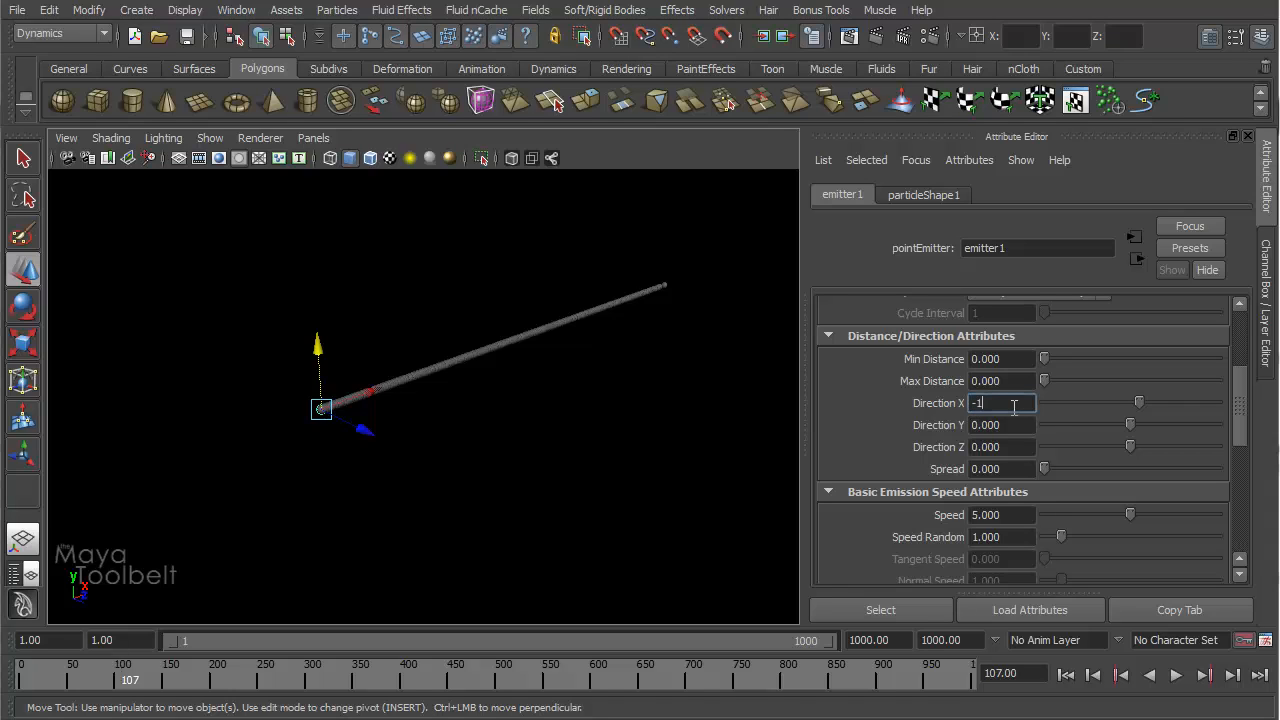
pyautogui.press('Return')
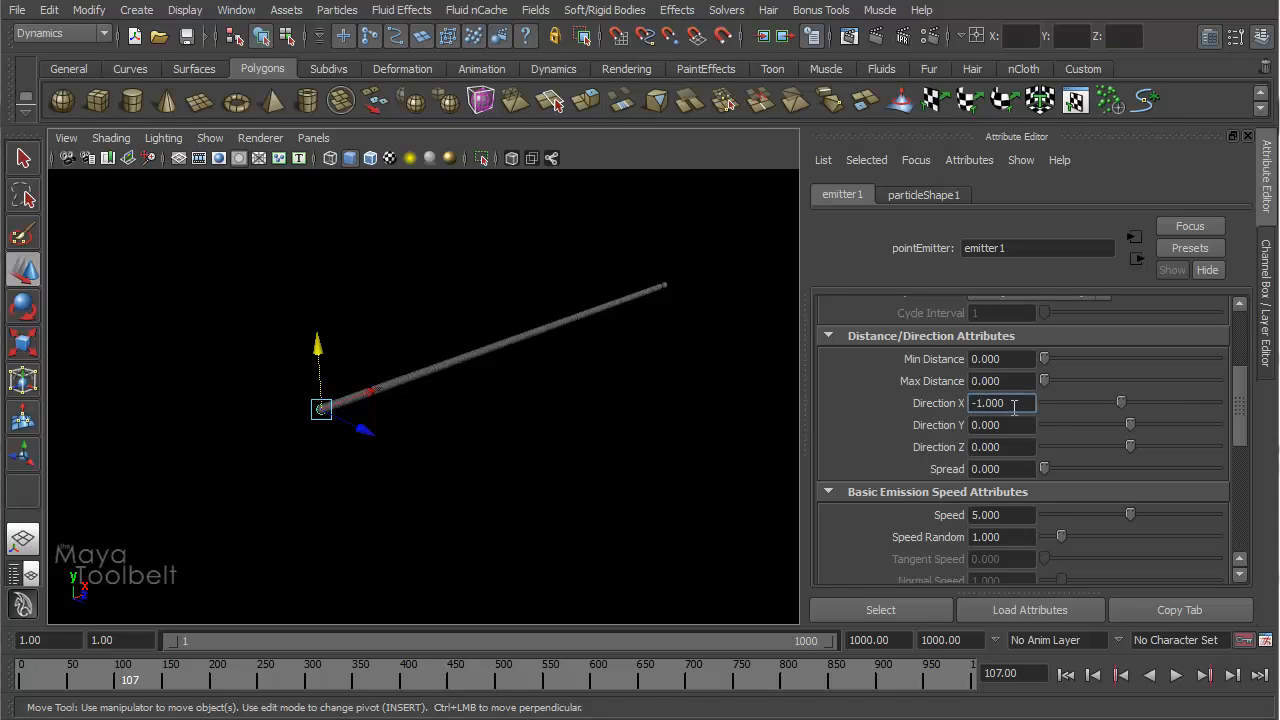
pyautogui.click(1066, 675)
pyautogui.click(1176, 676)
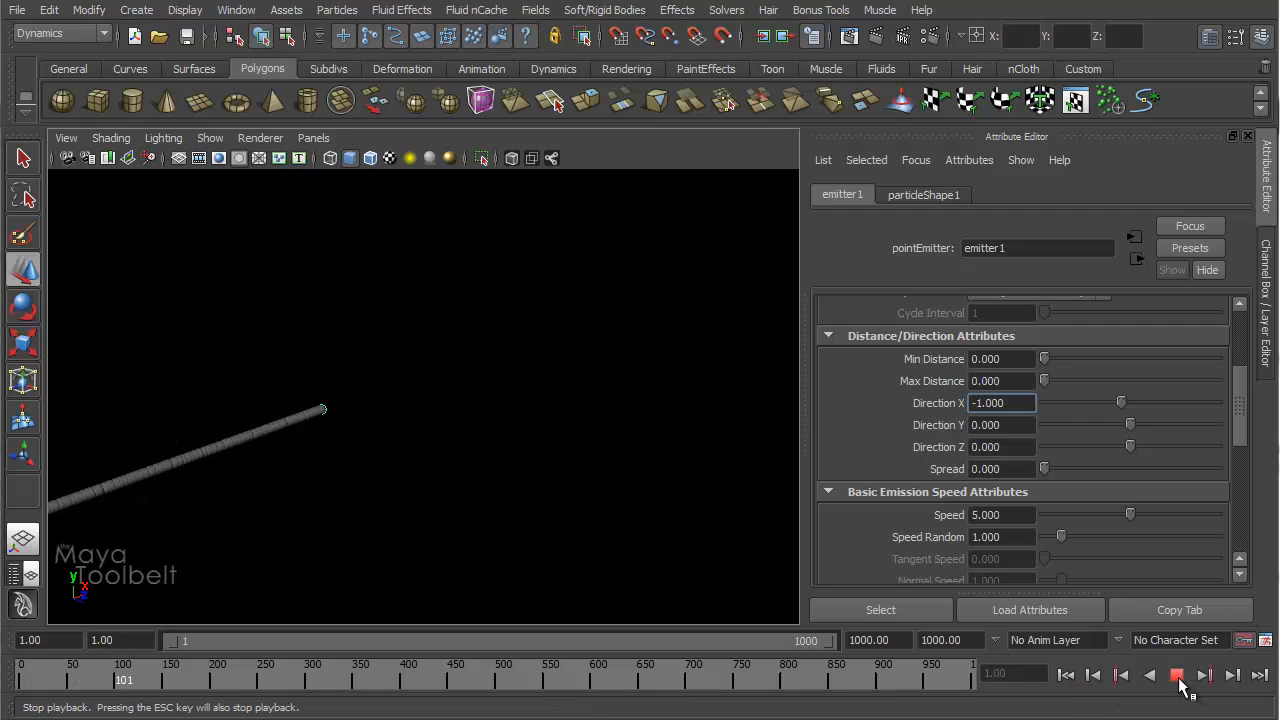
pyautogui.click(1177, 677)
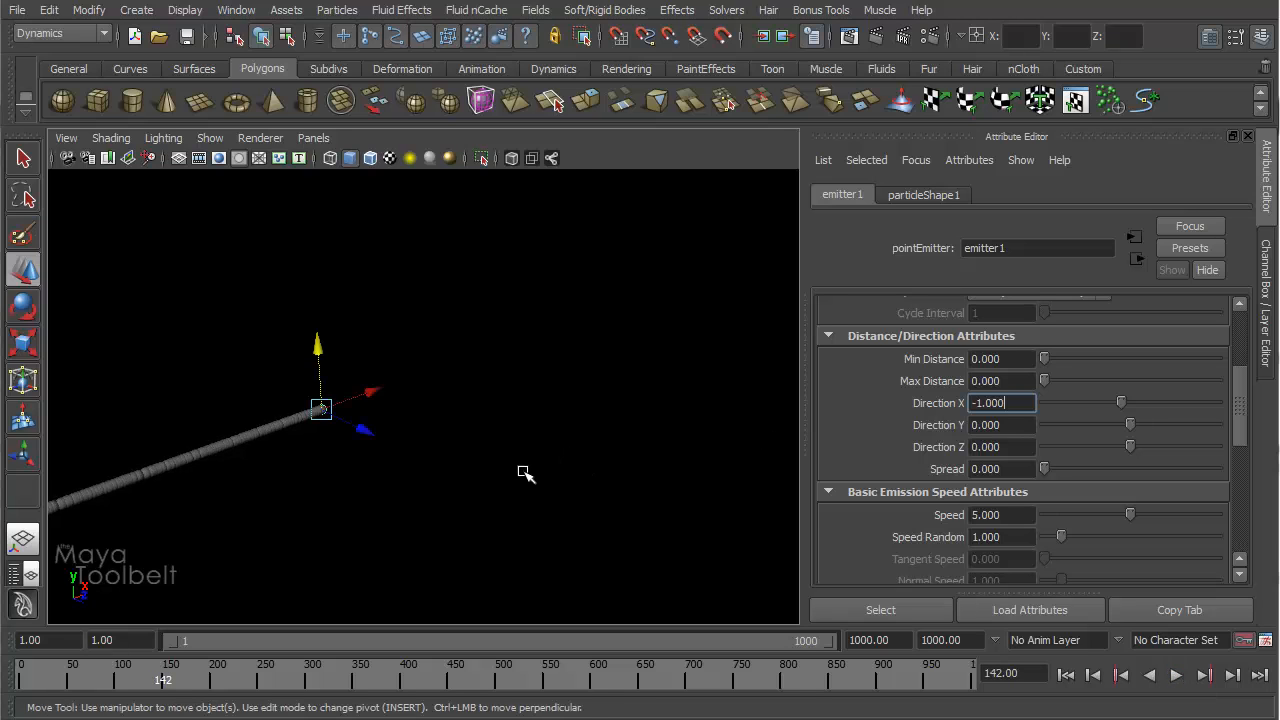
# - Examine the spacing of the particles along the emitted stream up close and from several angles
pyautogui.keyDown('alt'); pyautogui.moveTo(526, 474); pyautogui.dragTo(246, 434); pyautogui.keyUp('alt')
pyautogui.keyDown('alt'); pyautogui.moveTo(246, 434); pyautogui.dragTo(426, 437, button='middle'); pyautogui.keyUp('alt')
pyautogui.keyDown('alt'); pyautogui.moveTo(426, 437); pyautogui.dragTo(795, 502, button='right'); pyautogui.keyUp('alt')
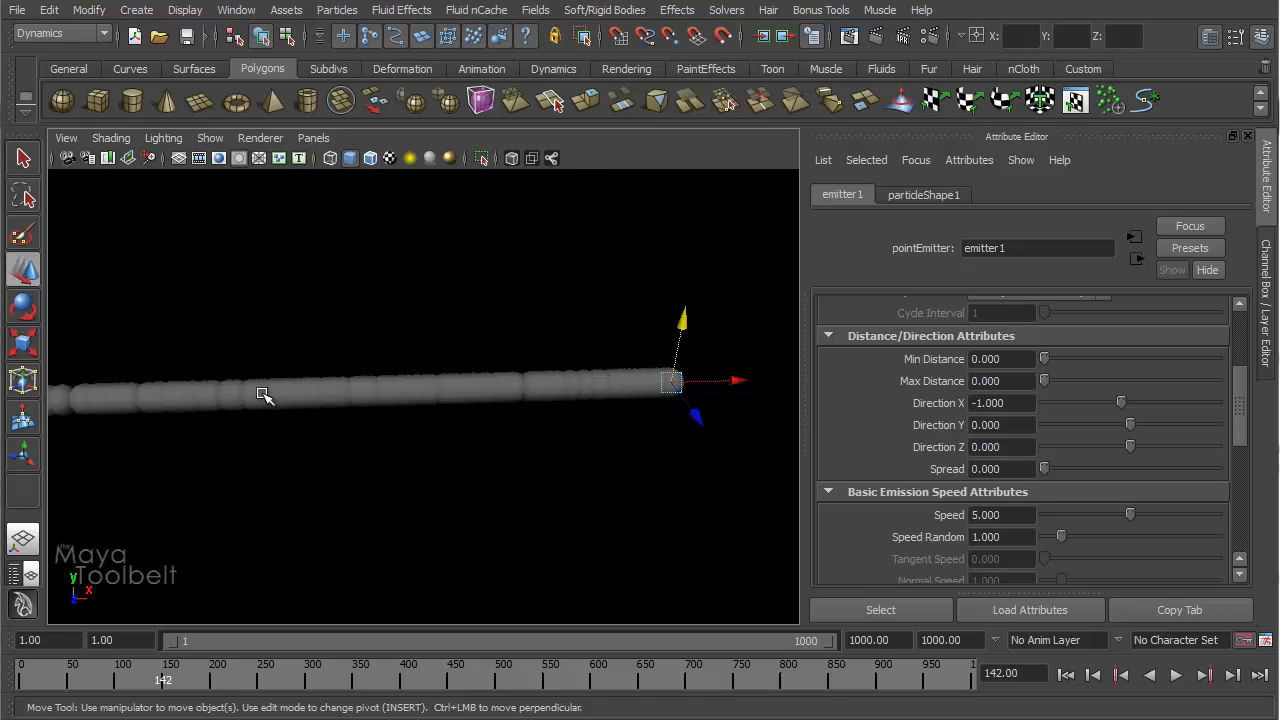
pyautogui.keyDown('alt'); pyautogui.moveTo(276, 392); pyautogui.dragTo(438, 378, button='middle'); pyautogui.keyUp('alt')
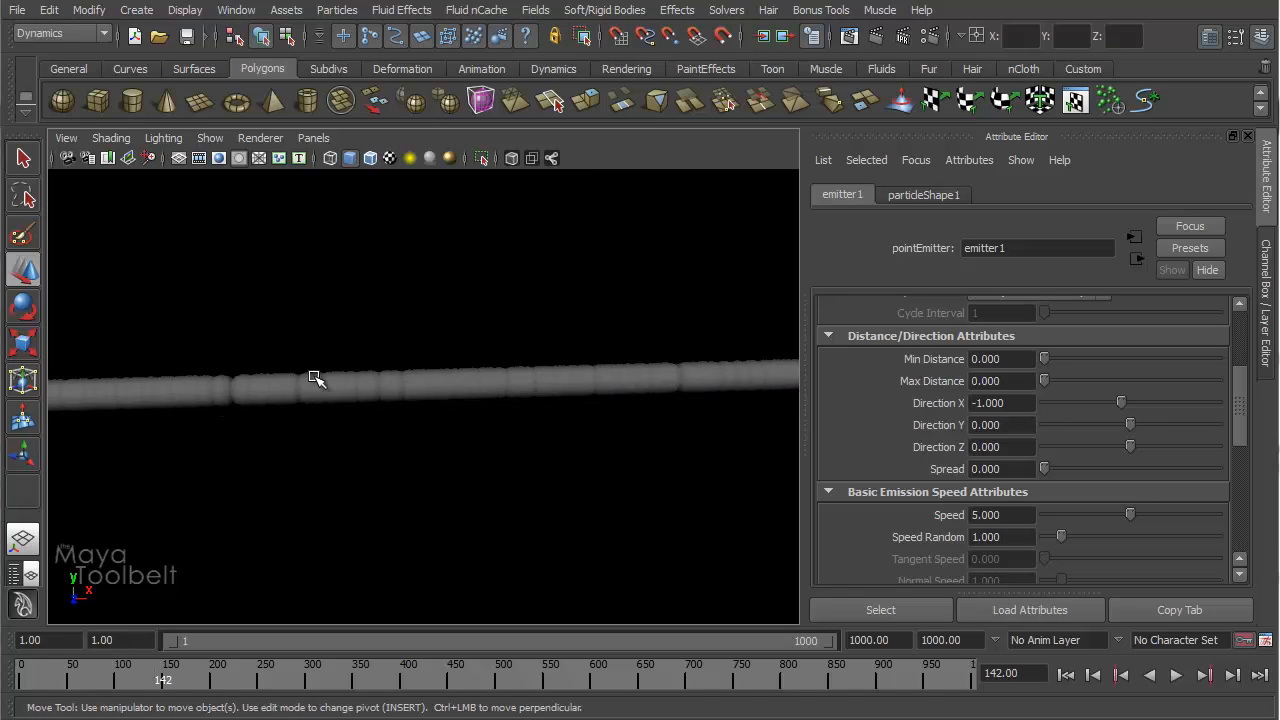
pyautogui.keyDown('alt'); pyautogui.moveTo(296, 395); pyautogui.dragTo(586, 379, button='middle'); pyautogui.keyUp('alt')
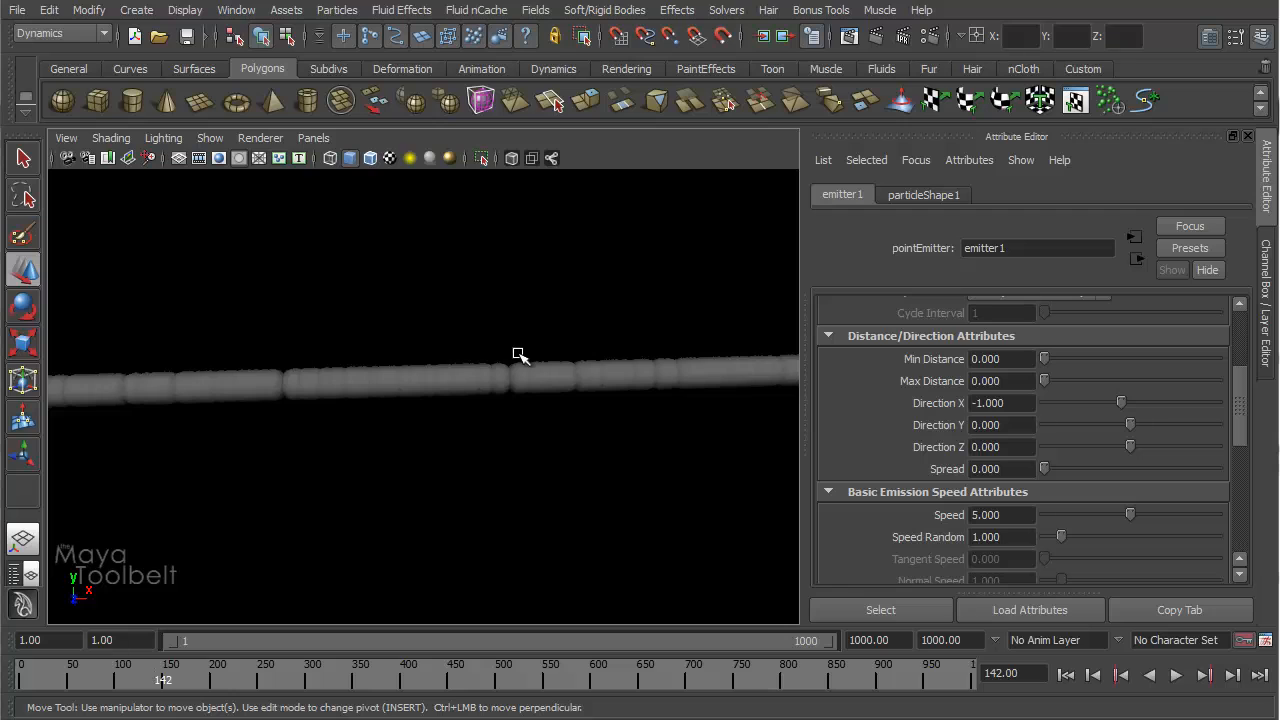
pyautogui.keyDown('alt'); pyautogui.moveTo(434, 397); pyautogui.dragTo(213, 366, button='right'); pyautogui.keyUp('alt')
pyautogui.keyDown('alt'); pyautogui.moveTo(413, 432); pyautogui.dragTo(660, 428, button='right'); pyautogui.keyUp('alt')
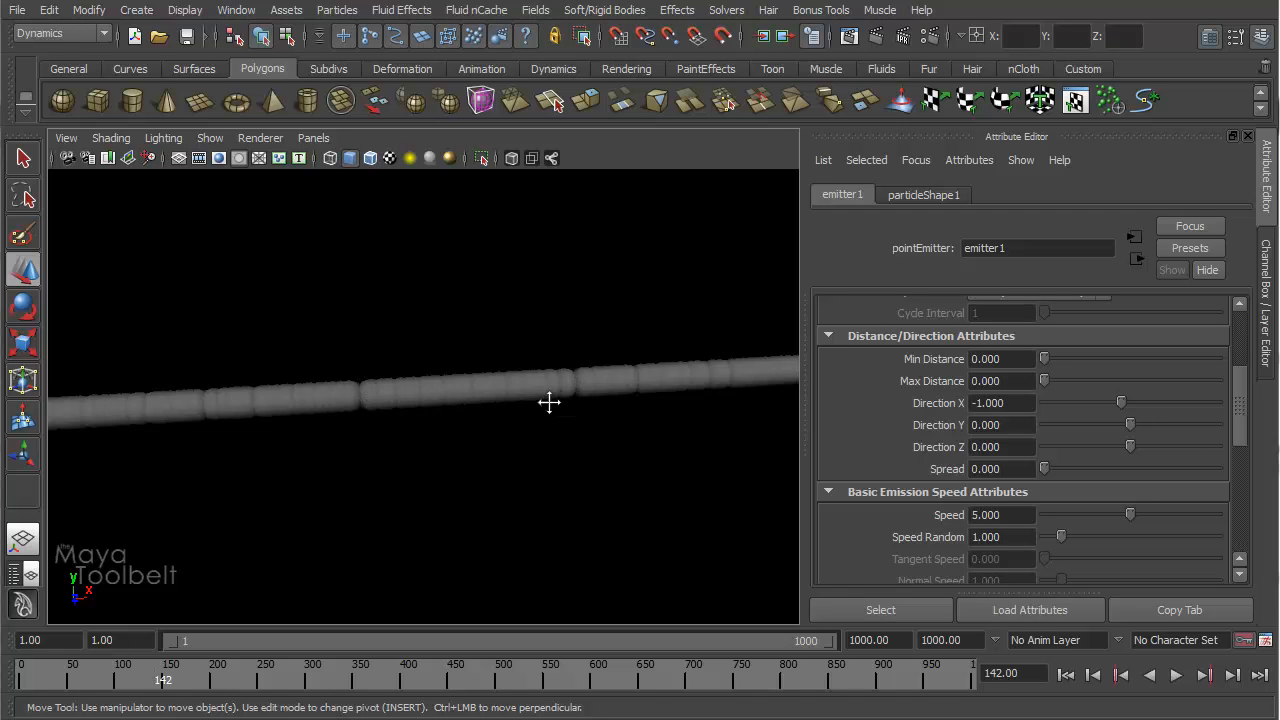
pyautogui.keyDown('alt'); pyautogui.moveTo(549, 402); pyautogui.dragTo(277, 406, button='middle'); pyautogui.keyUp('alt')
pyautogui.keyDown('alt'); pyautogui.moveTo(440, 415); pyautogui.dragTo(300, 408, button='middle'); pyautogui.keyUp('alt')
pyautogui.keyDown('alt'); pyautogui.moveTo(592, 408); pyautogui.dragTo(707, 470); pyautogui.keyUp('alt')
pyautogui.press('w')
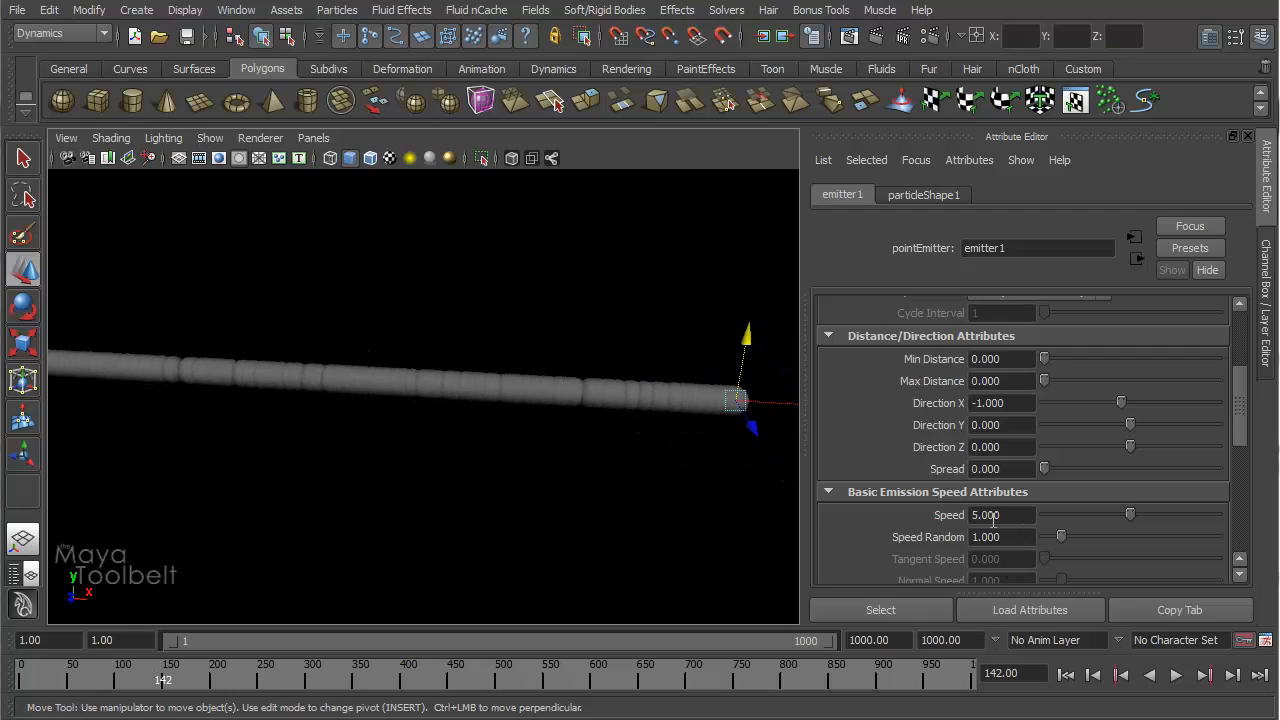
# - Set emitter1's emission Speed to 1 and Speed Random to 0
pyautogui.doubleClick(993, 515)
pyautogui.write('1')
pyautogui.press('Return')
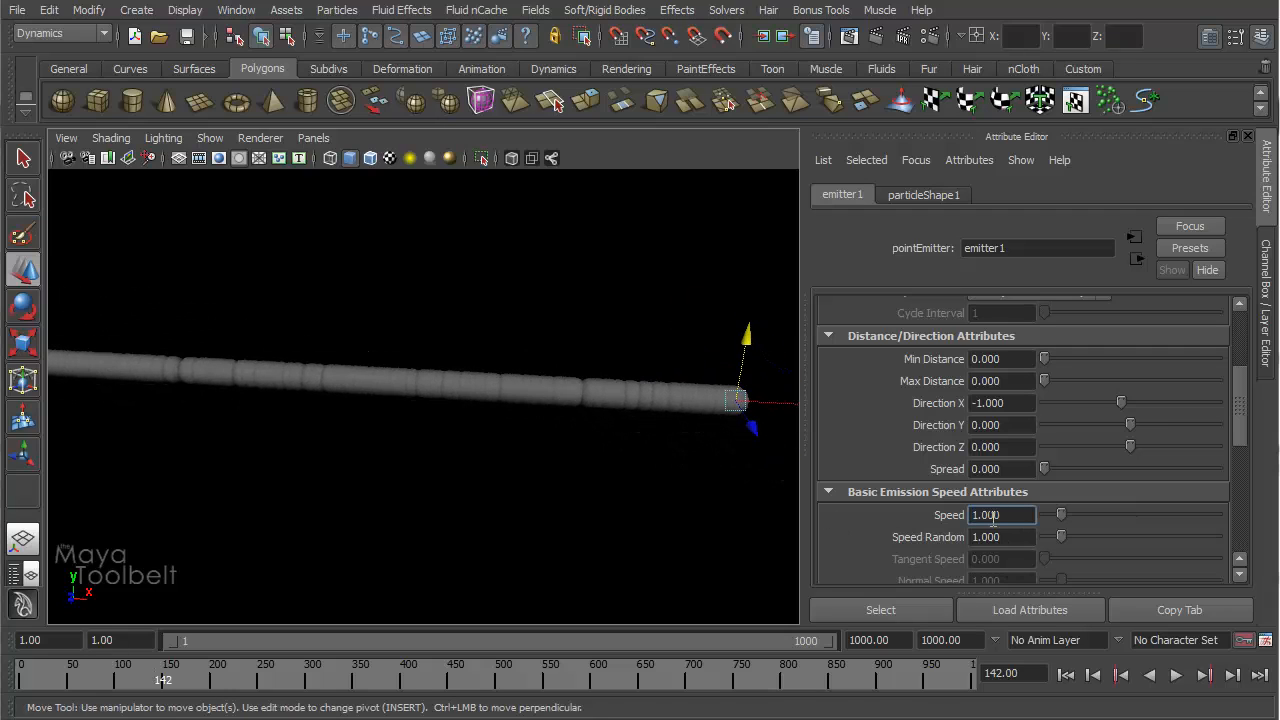
pyautogui.doubleClick(1006, 536)
pyautogui.write('0')
pyautogui.press('Return')
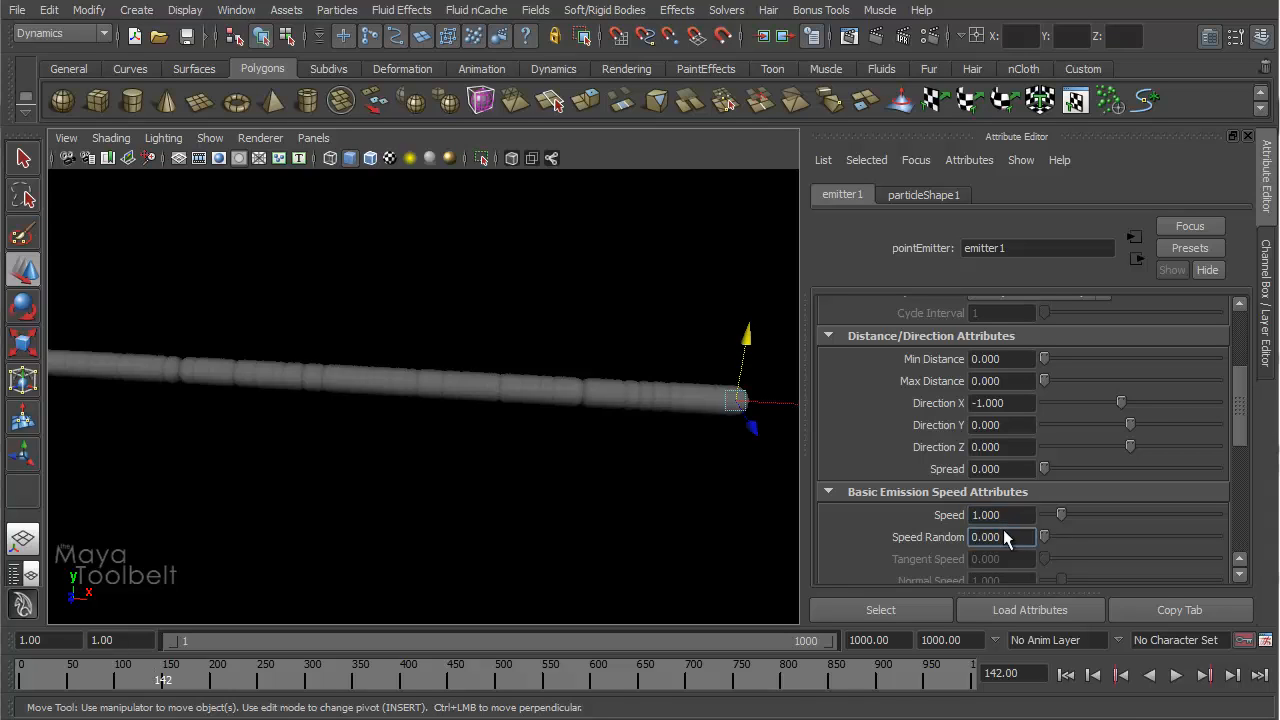
# - Play the simulation from the start to about frame 206 and inspect the particle stream near the emitter
pyautogui.click(1066, 675)
pyautogui.click(1176, 675)
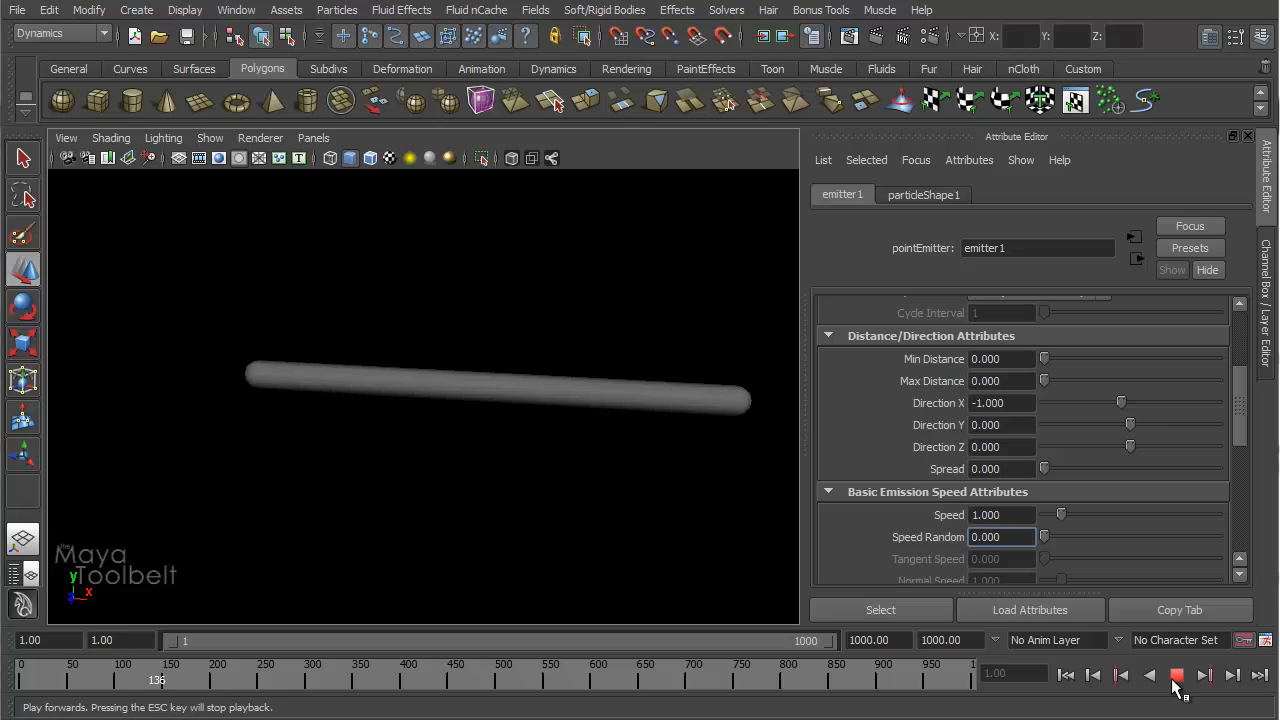
pyautogui.click(1175, 677)
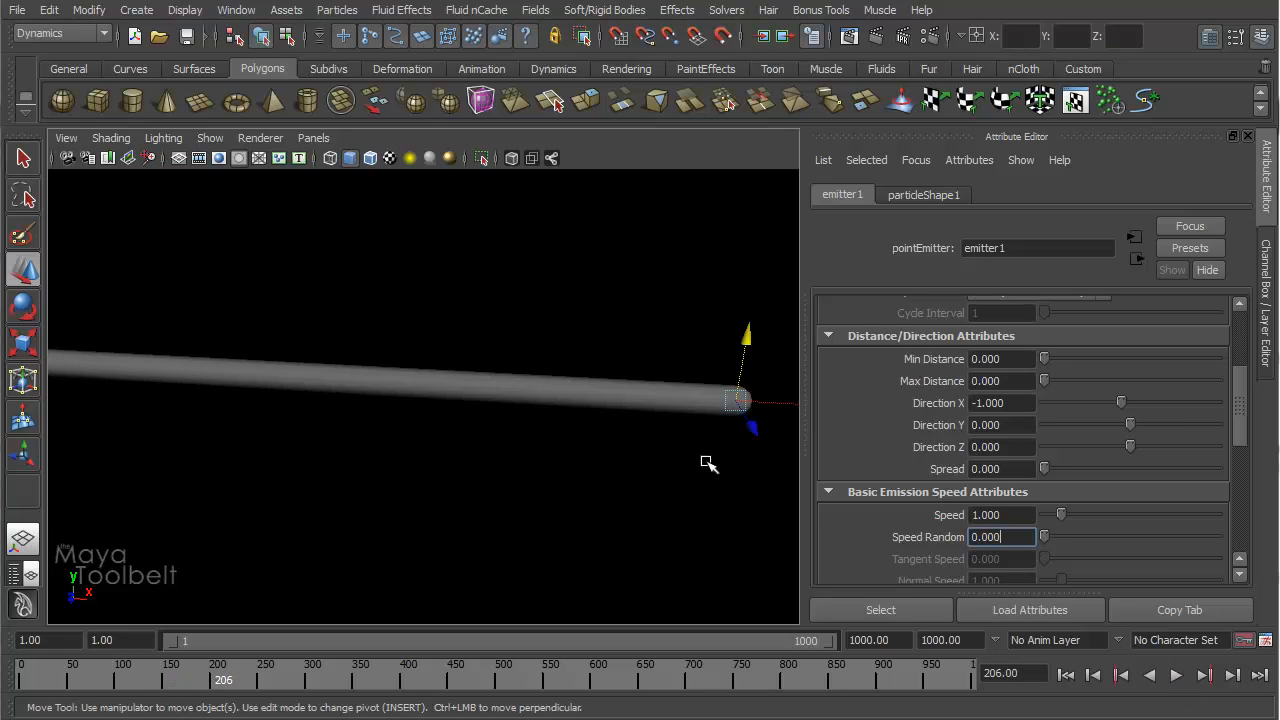
pyautogui.keyDown('alt'); pyautogui.moveTo(706, 463); pyautogui.dragTo(766, 380); pyautogui.keyUp('alt')
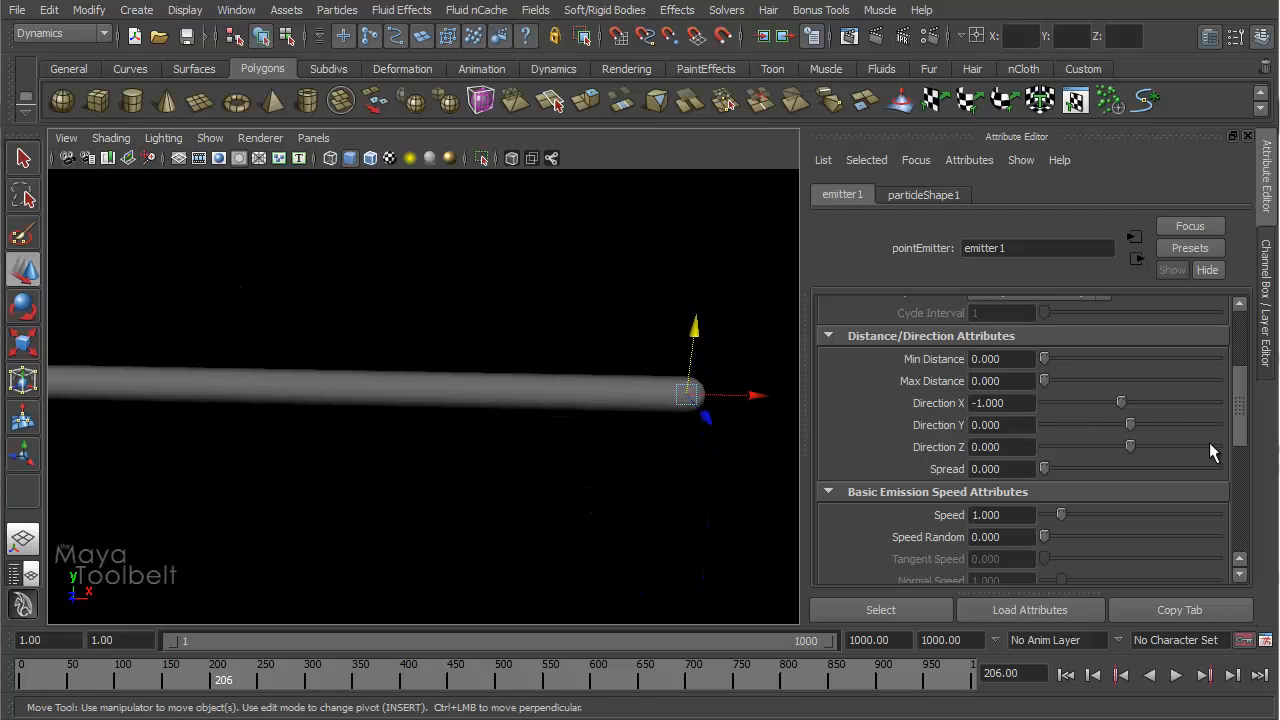
# - Set emitter1's Direction X to 1
pyautogui.moveTo(1240, 428); pyautogui.dragTo(1240, 420)
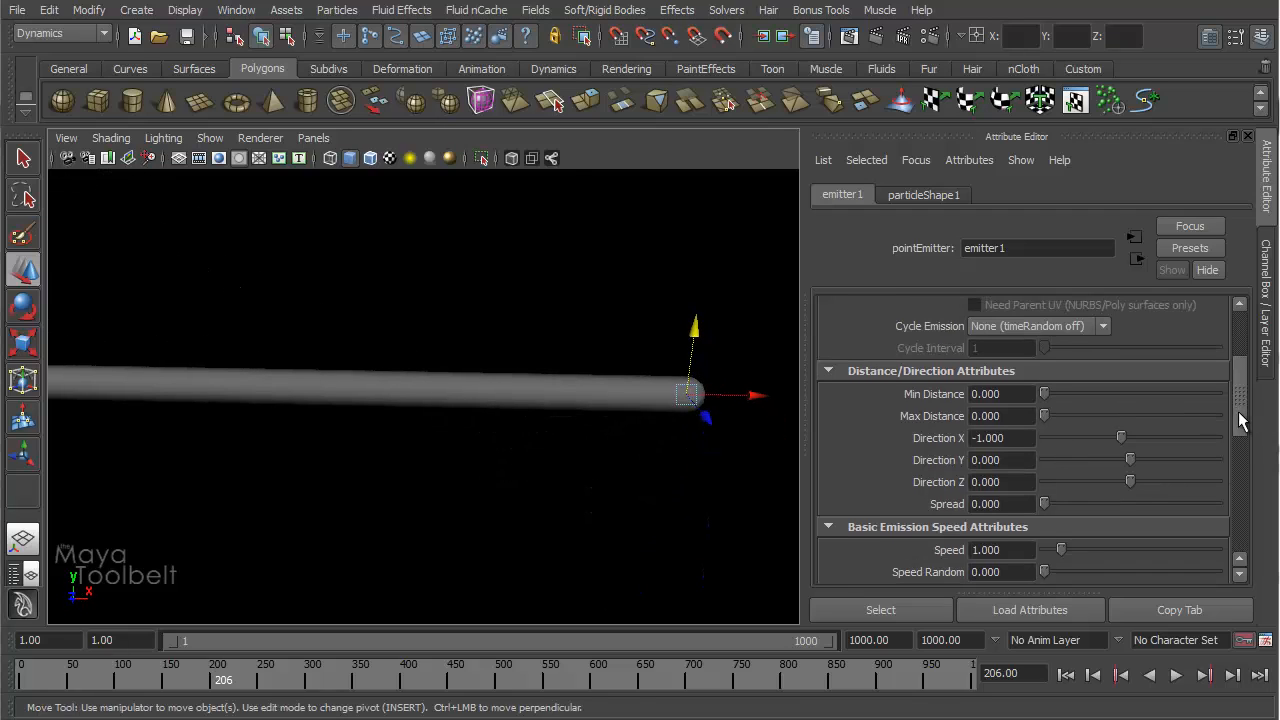
pyautogui.click(1017, 438)
pyautogui.write('1')
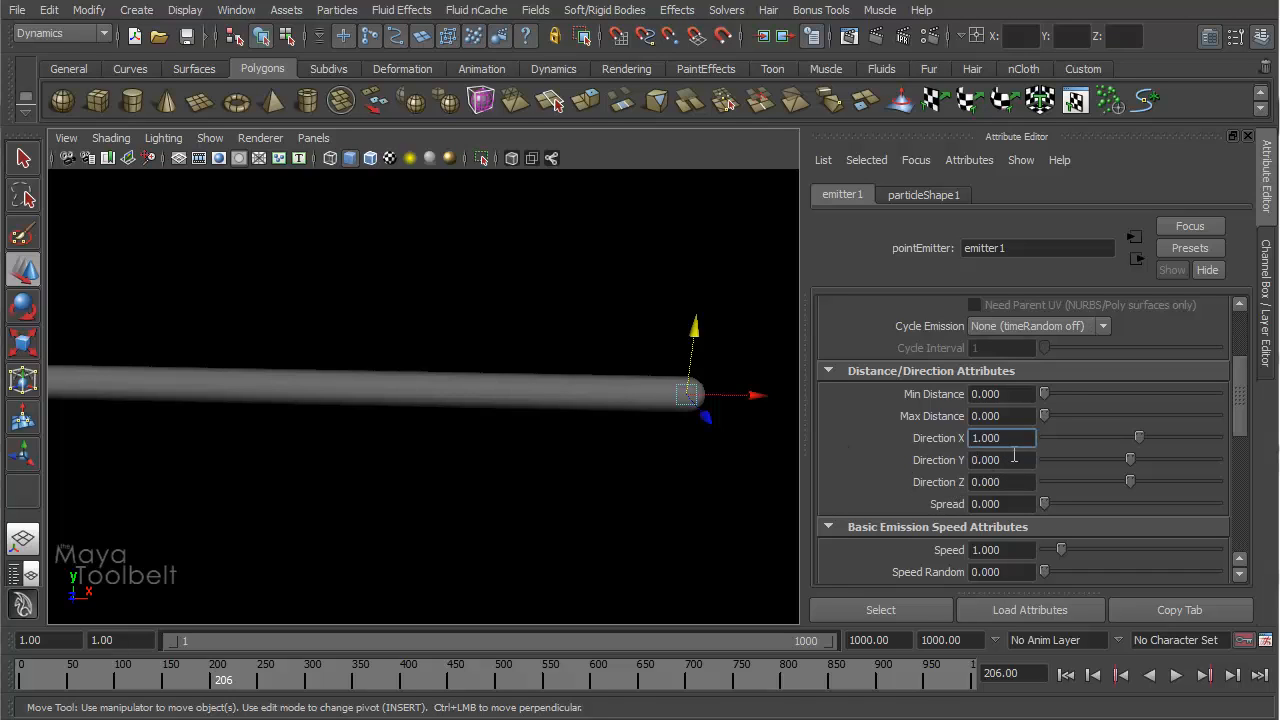
# - Set emitter1's Direction X to 0 and Direction Y to 1
pyautogui.write('0')
pyautogui.press('Return')
pyautogui.click(1021, 459)
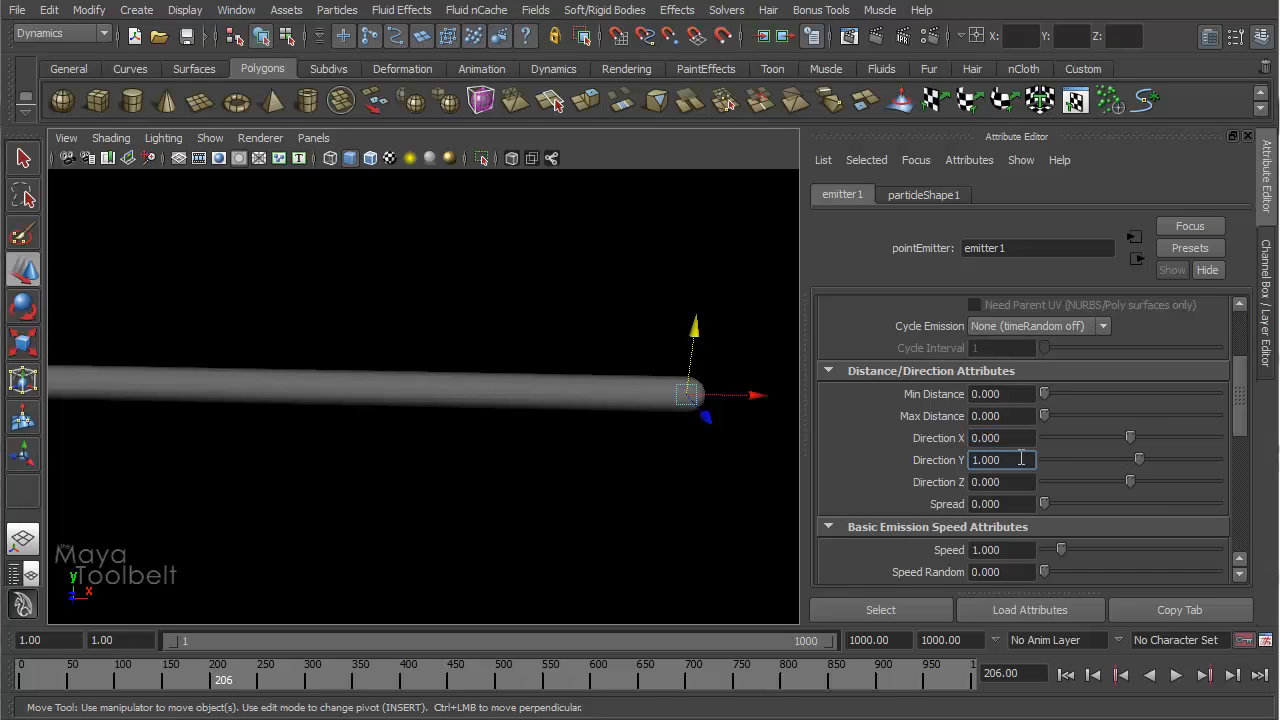
# - Play the simulation from the start and inspect the particle stream along the Y axis
pyautogui.click(1066, 675)
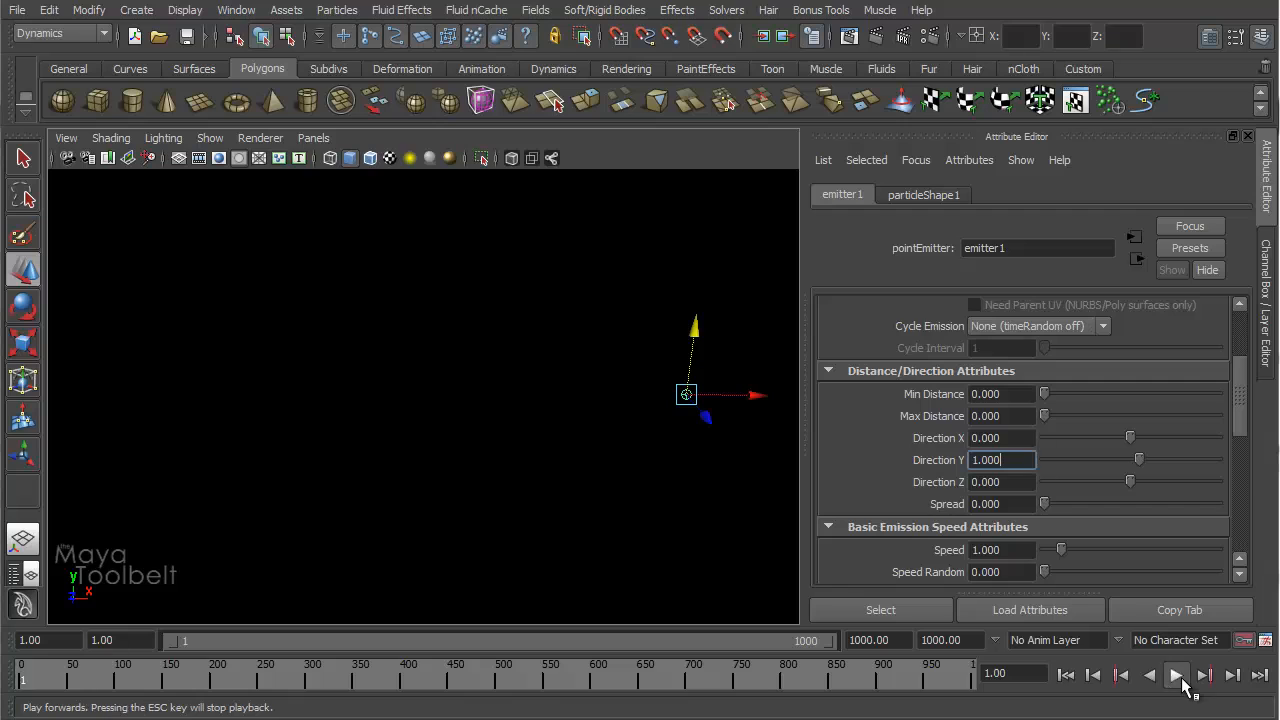
pyautogui.click(1176, 675)
pyautogui.keyDown('alt'); pyautogui.moveTo(686, 391); pyautogui.dragTo(726, 346); pyautogui.keyUp('alt')
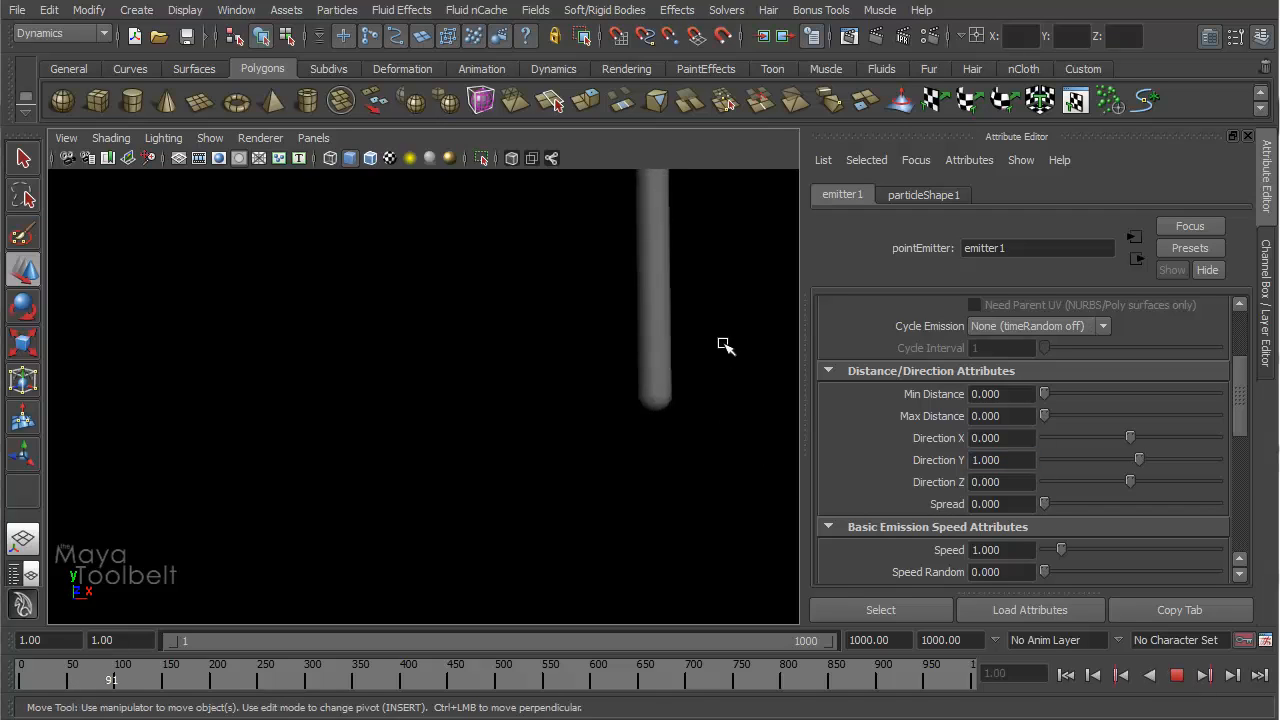
pyautogui.scroll(2, 726, 346)
pyautogui.keyDown('alt'); pyautogui.moveTo(726, 346); pyautogui.dragTo(518, 409, button='middle'); pyautogui.keyUp('alt')
pyautogui.scroll(-2, 518, 409)
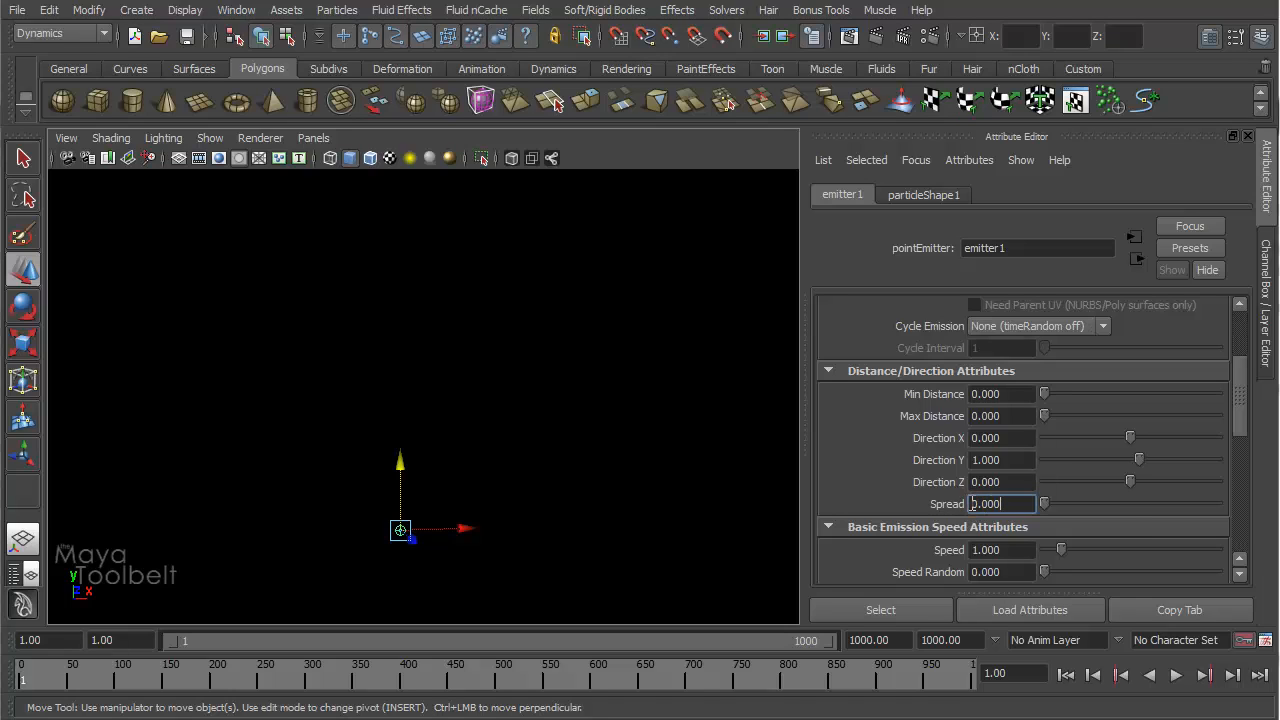
# - Try emitter1's Spread across its range and at 0.5, settling on a Spread of 0.25
pyautogui.moveTo(1044, 504); pyautogui.dragTo(1226, 520)
pyautogui.moveTo(1220, 512); pyautogui.dragTo(1022, 497)
pyautogui.click(1020, 503)
pyautogui.write('0.5')
pyautogui.press('Return')
pyautogui.click(1010, 504)
pyautogui.press('Return')
# - Play the simulation to about frame 135 and inspect the emission cone from the side and along its axis
pyautogui.click(1171, 686)
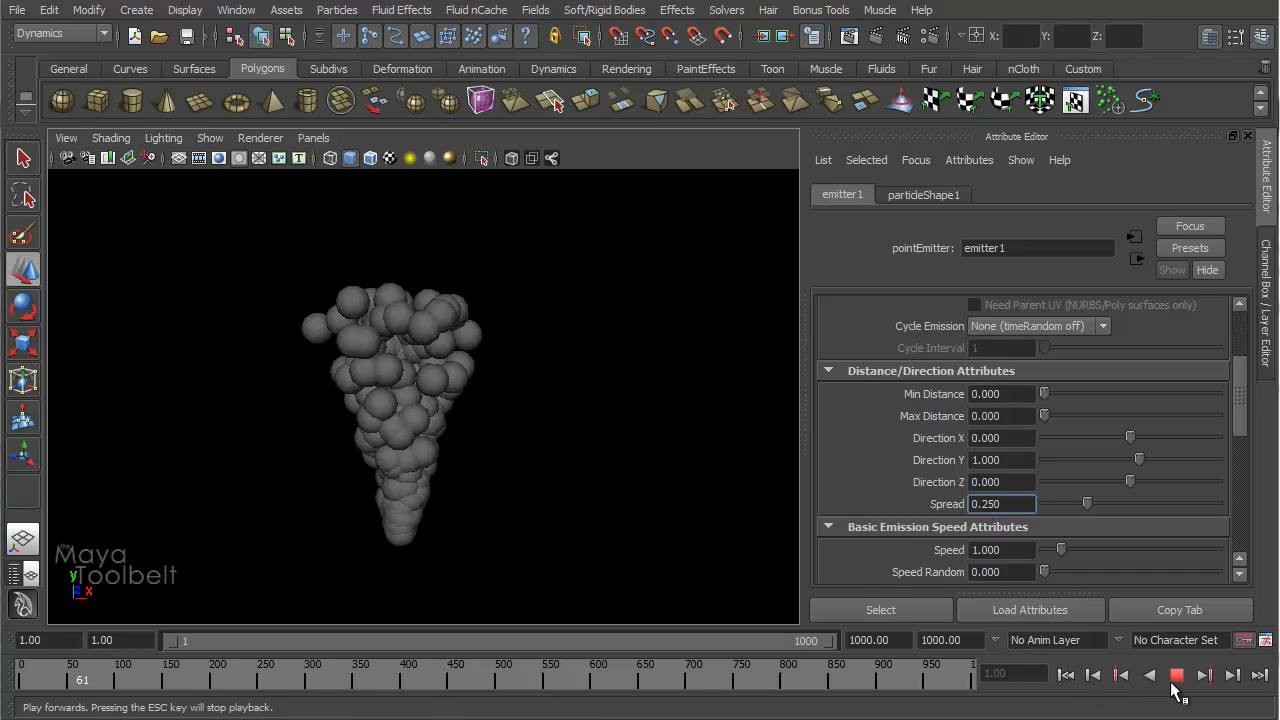
pyautogui.click(1174, 678)
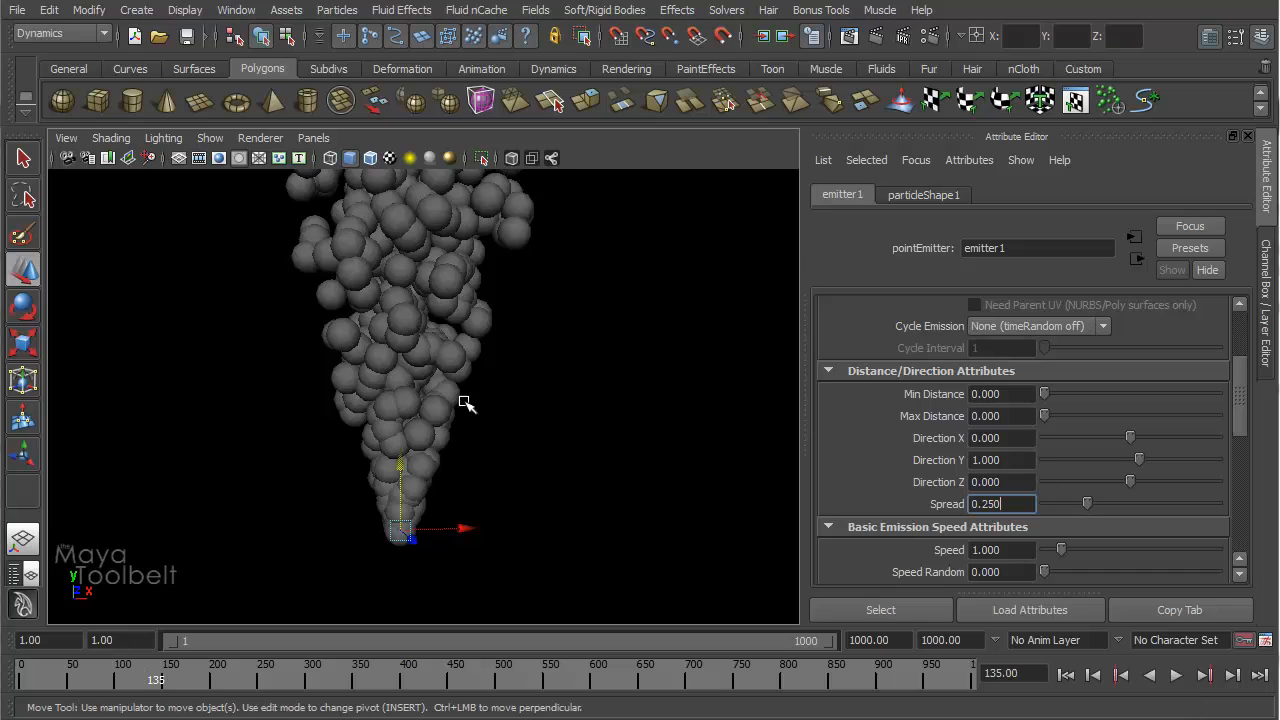
pyautogui.moveTo(508, 474)
pyautogui.keyDown('alt'); pyautogui.mouseDown()
pyautogui.moveTo(523, 459)
pyautogui.moveTo(517, 389)
pyautogui.moveTo(429, 343)
pyautogui.moveTo(517, 457)
pyautogui.mouseUp(); pyautogui.keyUp('alt')
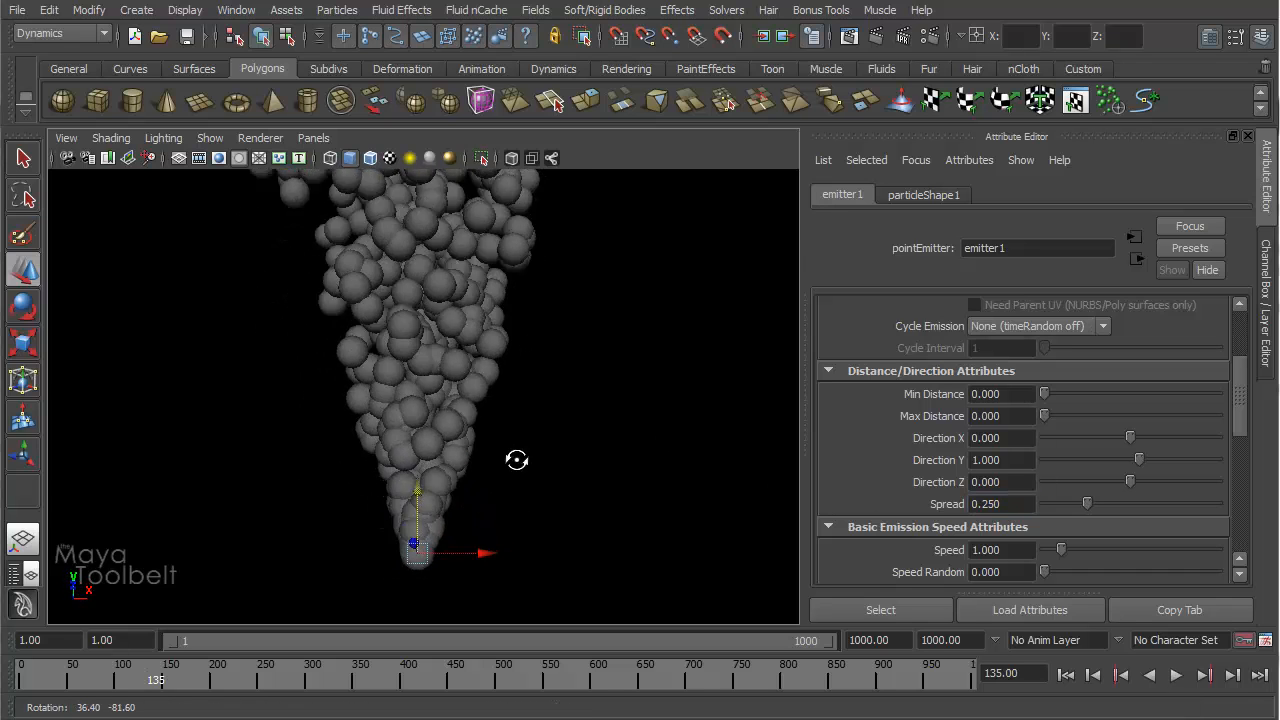
pyautogui.keyDown('alt'); pyautogui.moveTo(517, 457); pyautogui.dragTo(401, 452, button='right'); pyautogui.keyUp('alt')
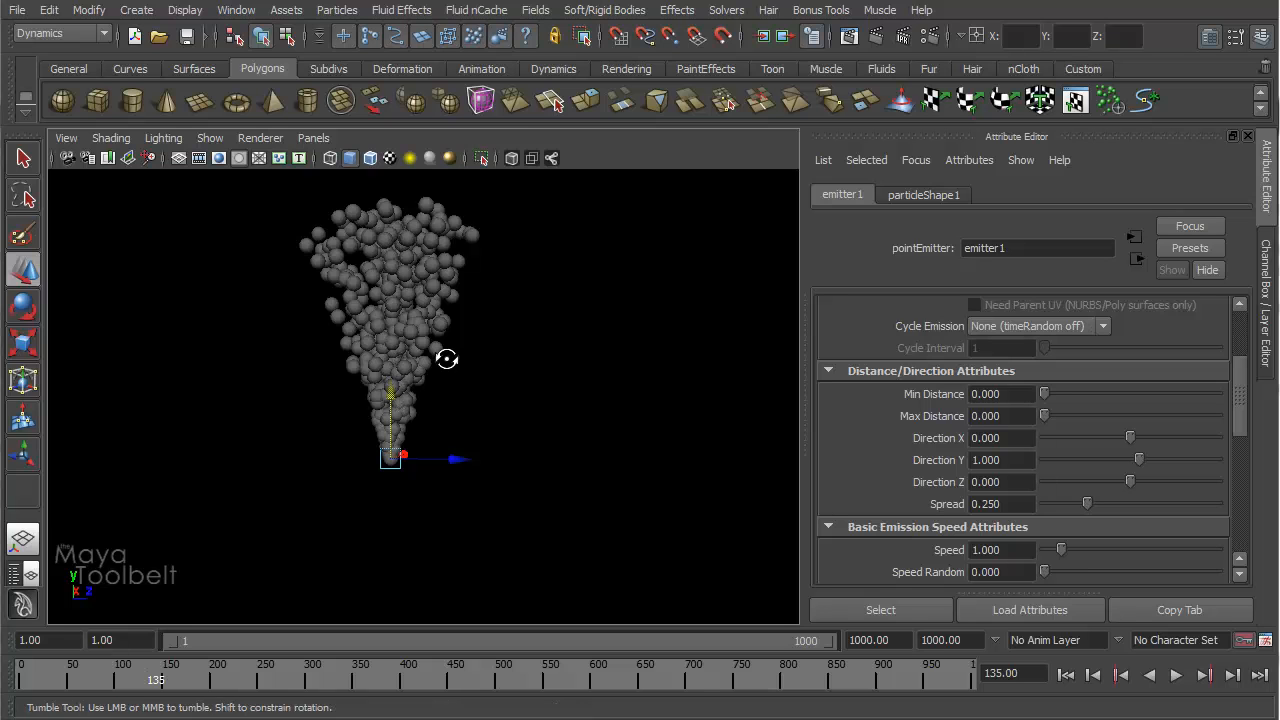
pyautogui.keyDown('alt'); pyautogui.moveTo(443, 357); pyautogui.dragTo(680, 231); pyautogui.keyUp('alt')
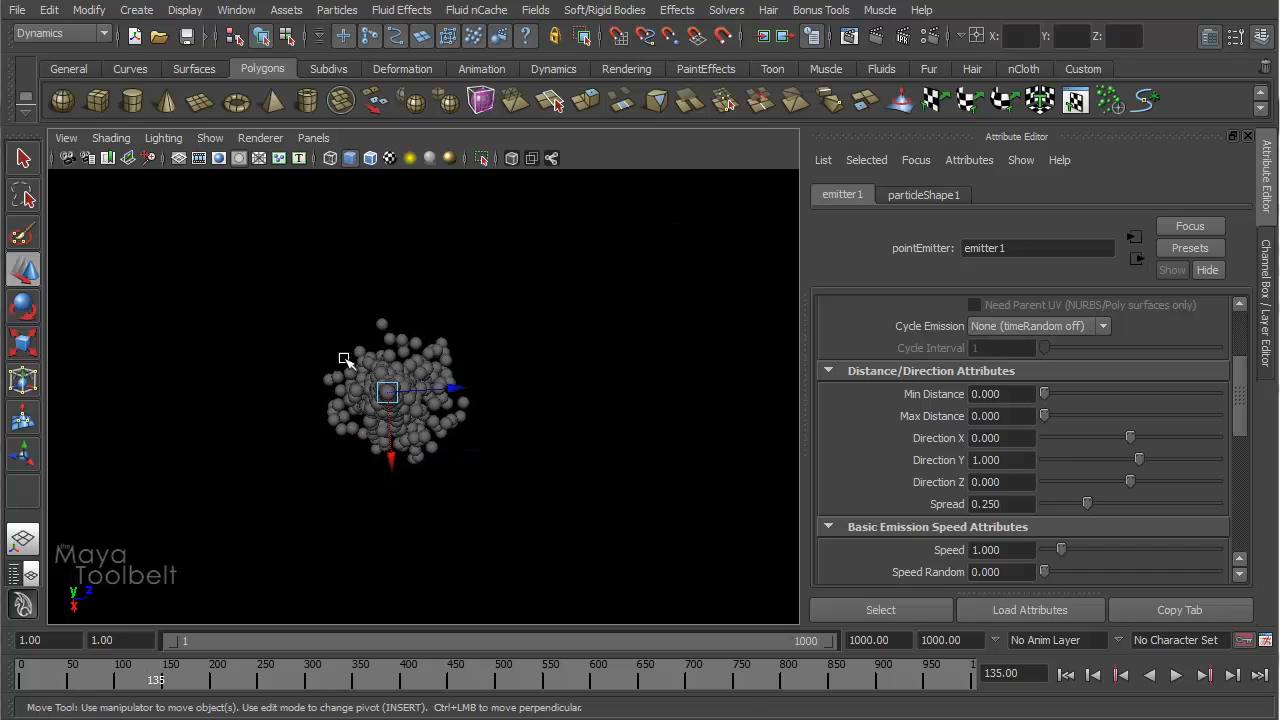
pyautogui.keyDown('alt'); pyautogui.moveTo(483, 346); pyautogui.dragTo(474, 505); pyautogui.keyUp('alt')
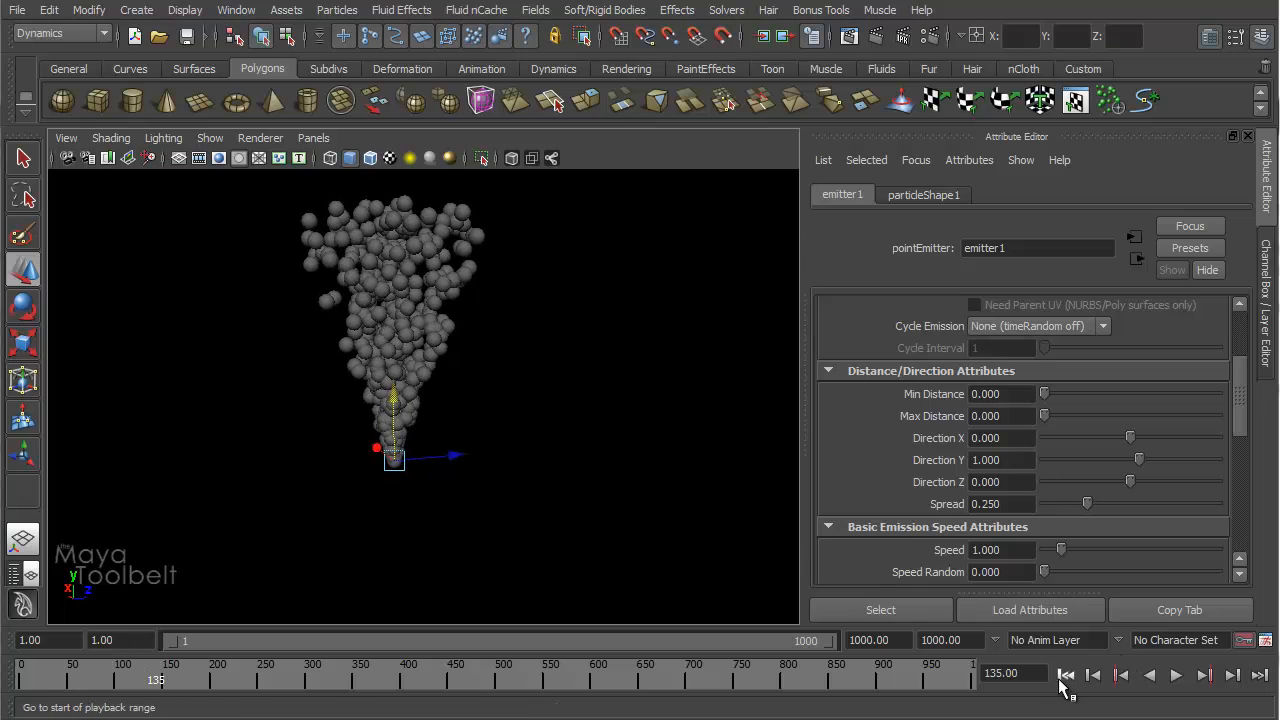
# - Replay the simulation from the start and gradually raise emitter1's Spread to 1 while it plays
pyautogui.click(1065, 675)
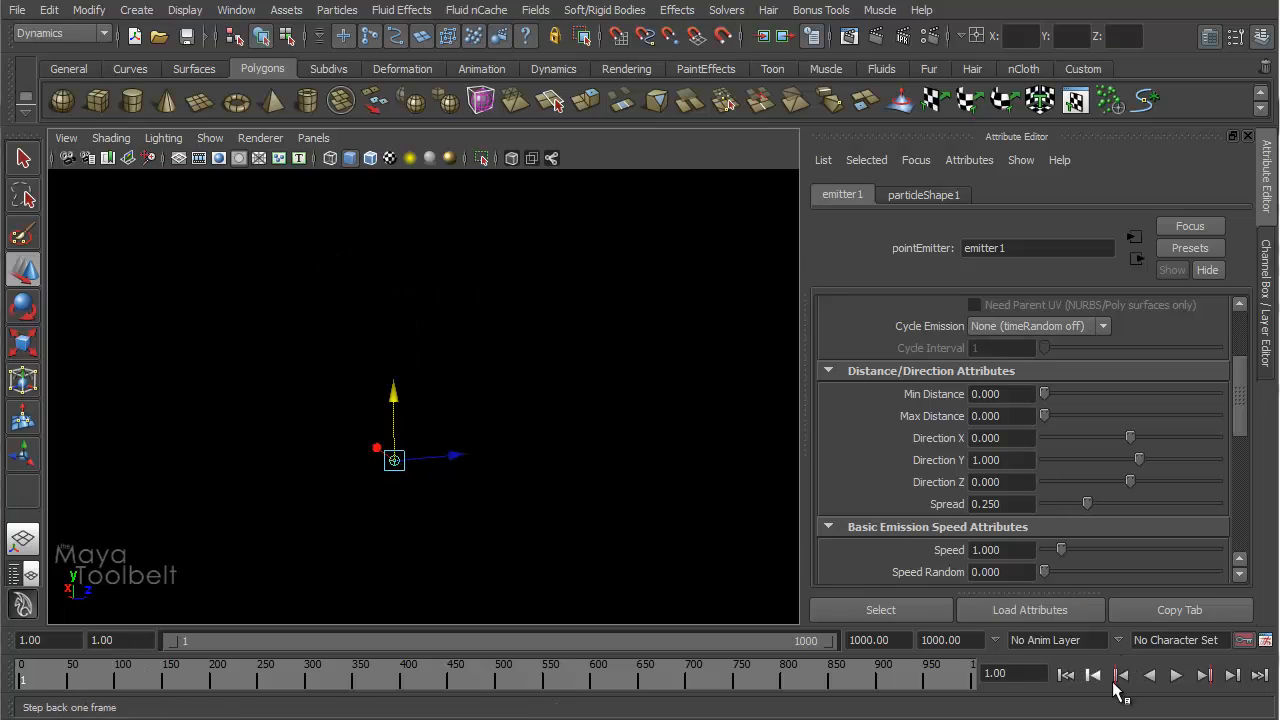
pyautogui.click(1176, 676)
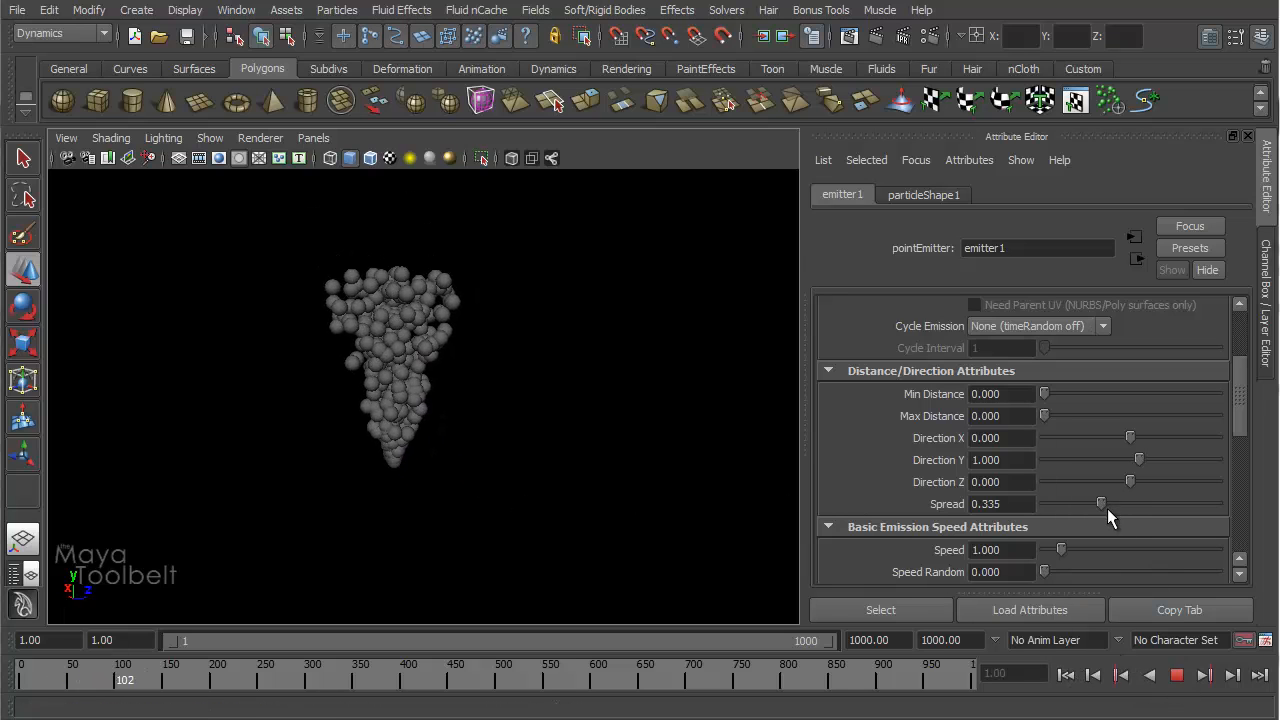
pyautogui.moveTo(1100, 503); pyautogui.dragTo(1137, 502)
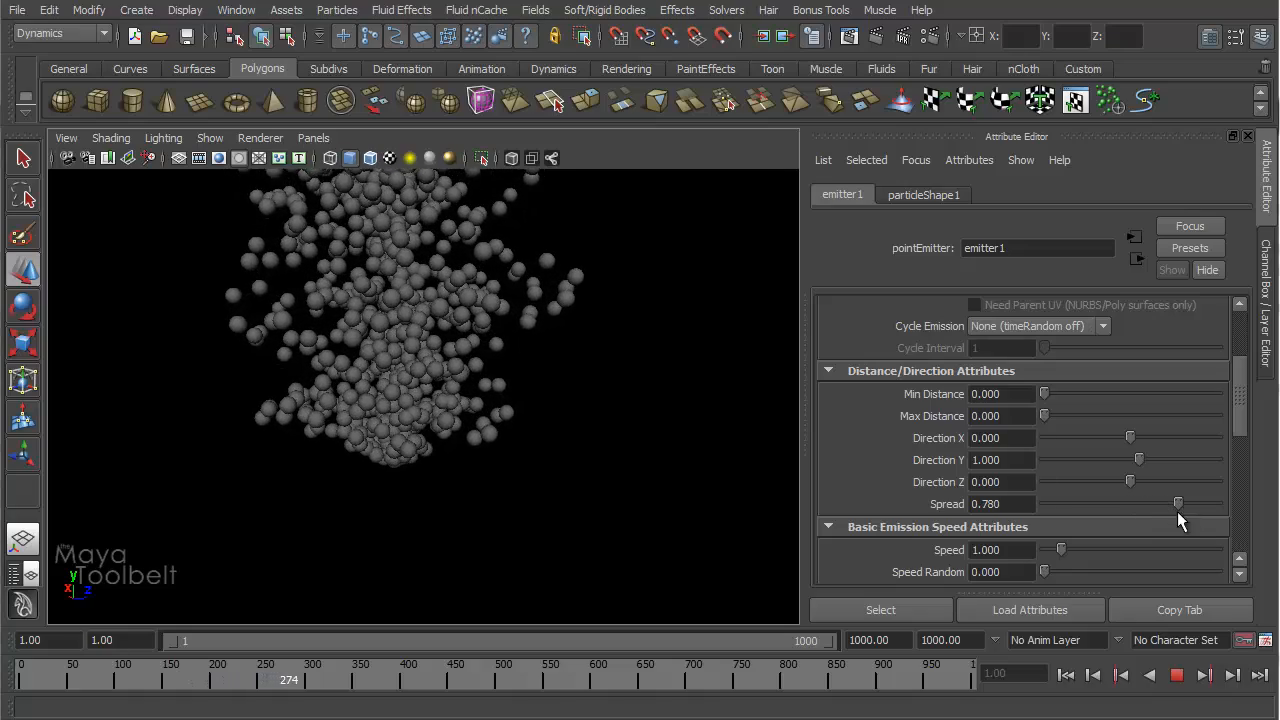
pyautogui.moveTo(1177, 511); pyautogui.dragTo(1274, 512)
# - Examine the full-spread emission from several angles and distances, stopping playback at about frame 198
pyautogui.keyDown('alt'); pyautogui.moveTo(680, 523); pyautogui.dragTo(677, 497); pyautogui.keyUp('alt')
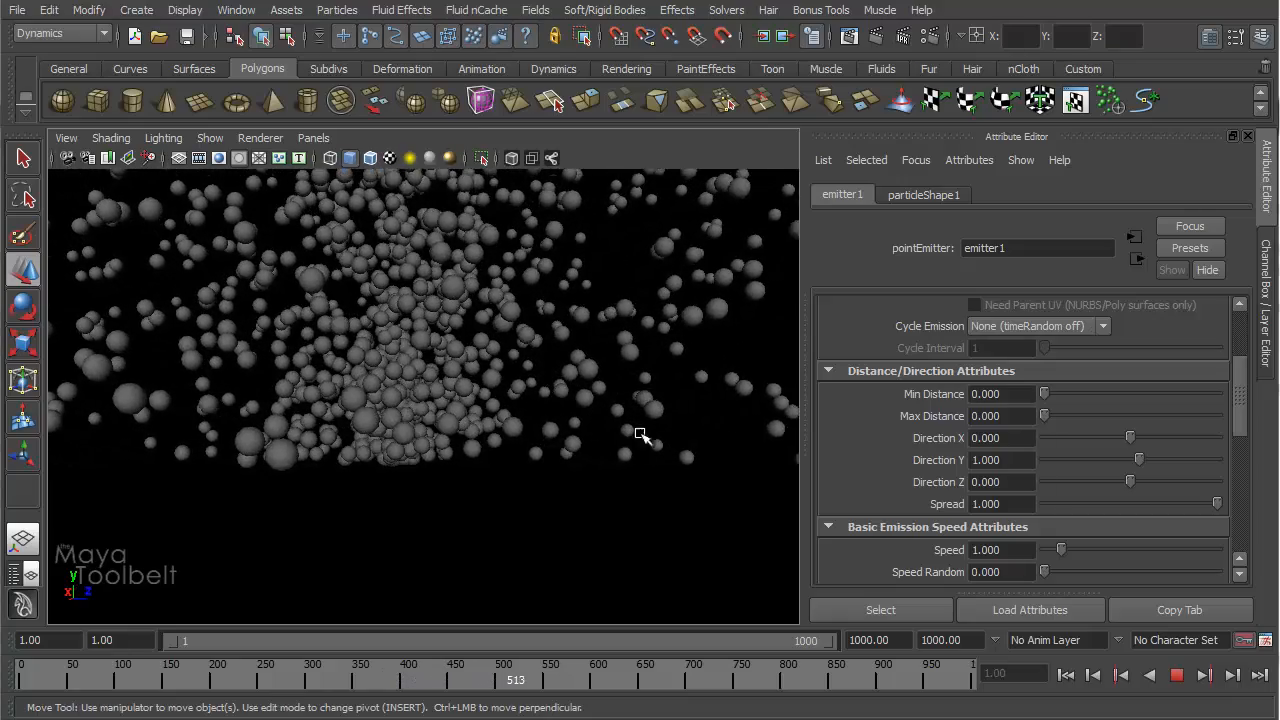
pyautogui.keyDown('alt'); pyautogui.moveTo(640, 417); pyautogui.dragTo(423, 466); pyautogui.keyUp('alt')
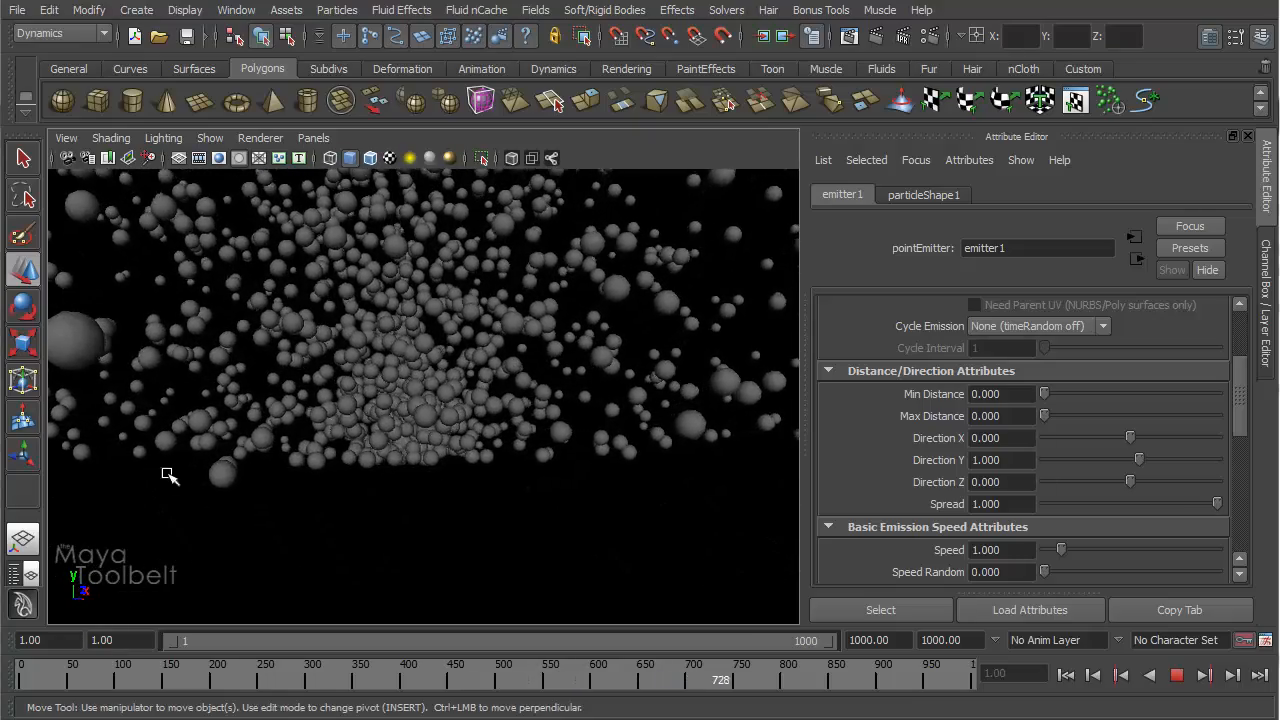
pyautogui.keyDown('alt'); pyautogui.moveTo(509, 500); pyautogui.dragTo(469, 489); pyautogui.keyUp('alt')
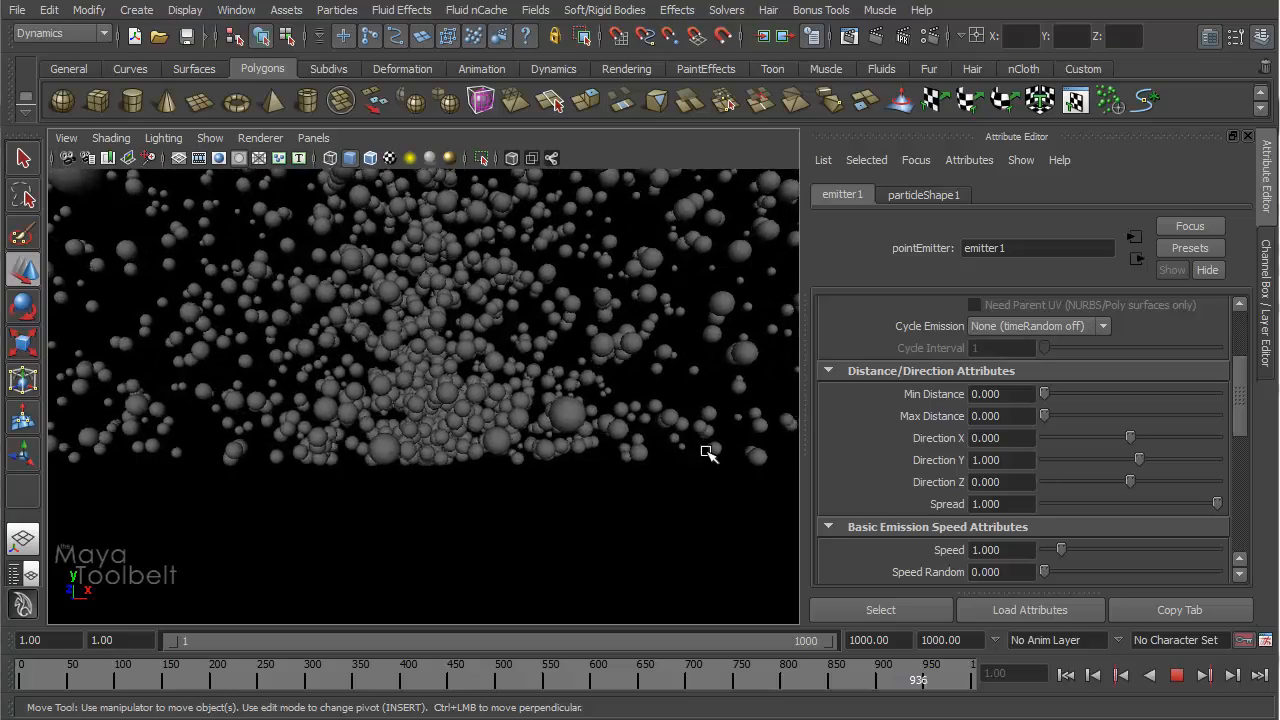
pyautogui.keyDown('alt'); pyautogui.moveTo(560, 384); pyautogui.dragTo(299, 352, button='right'); pyautogui.keyUp('alt')
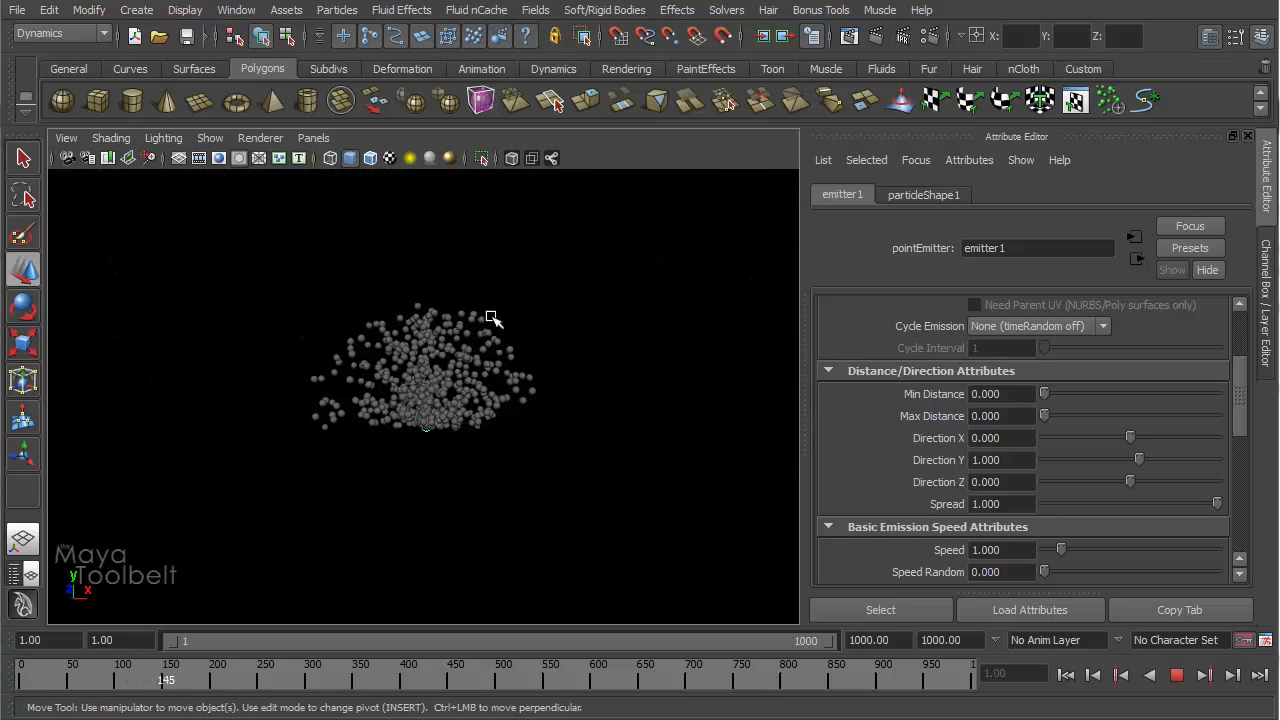
pyautogui.click(1176, 675)
pyautogui.keyDown('alt'); pyautogui.moveTo(660, 420); pyautogui.dragTo(477, 449); pyautogui.keyUp('alt')
pyautogui.keyDown('alt'); pyautogui.moveTo(477, 449); pyautogui.dragTo(597, 463, button='right'); pyautogui.keyUp('alt')
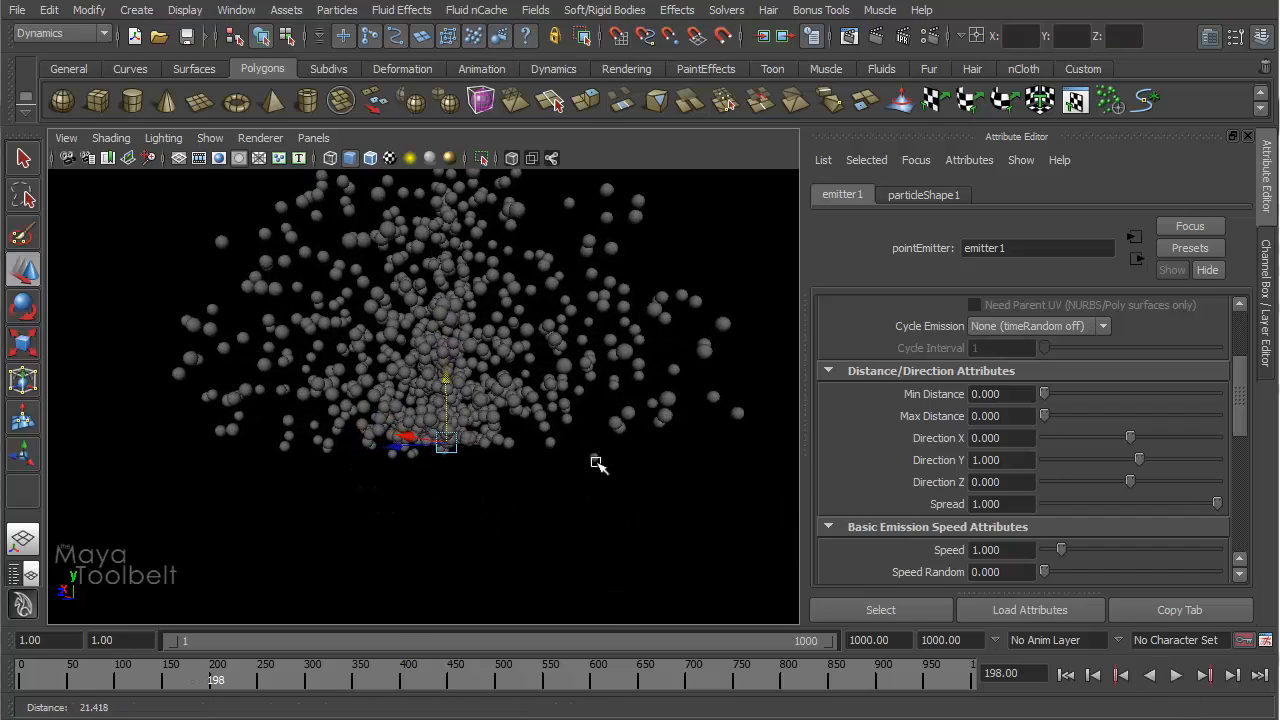
pyautogui.keyDown('alt'); pyautogui.moveTo(596, 463); pyautogui.dragTo(576, 436); pyautogui.keyUp('alt')
# - Set emitter1's Spread to 0.5 and play the simulation from the start to about frame 125
pyautogui.moveTo(1220, 506); pyautogui.dragTo(1133, 497)
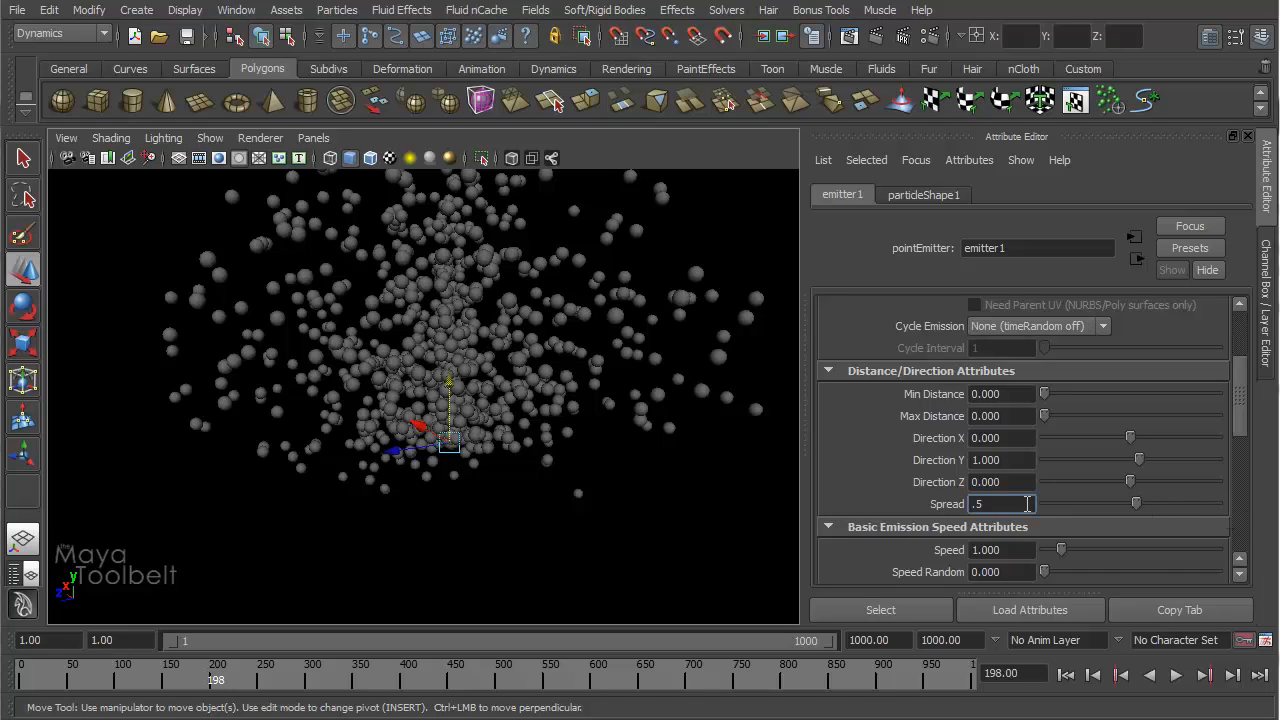
pyautogui.click(1066, 675)
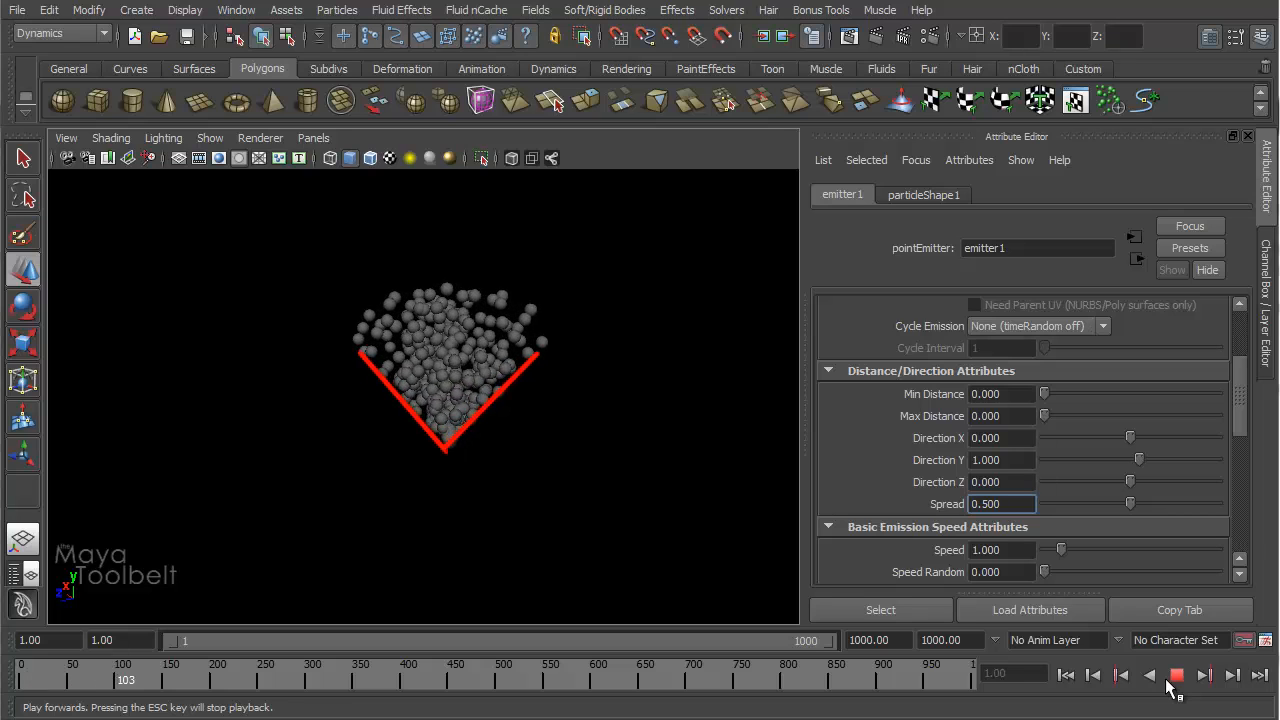
pyautogui.click(1176, 675)
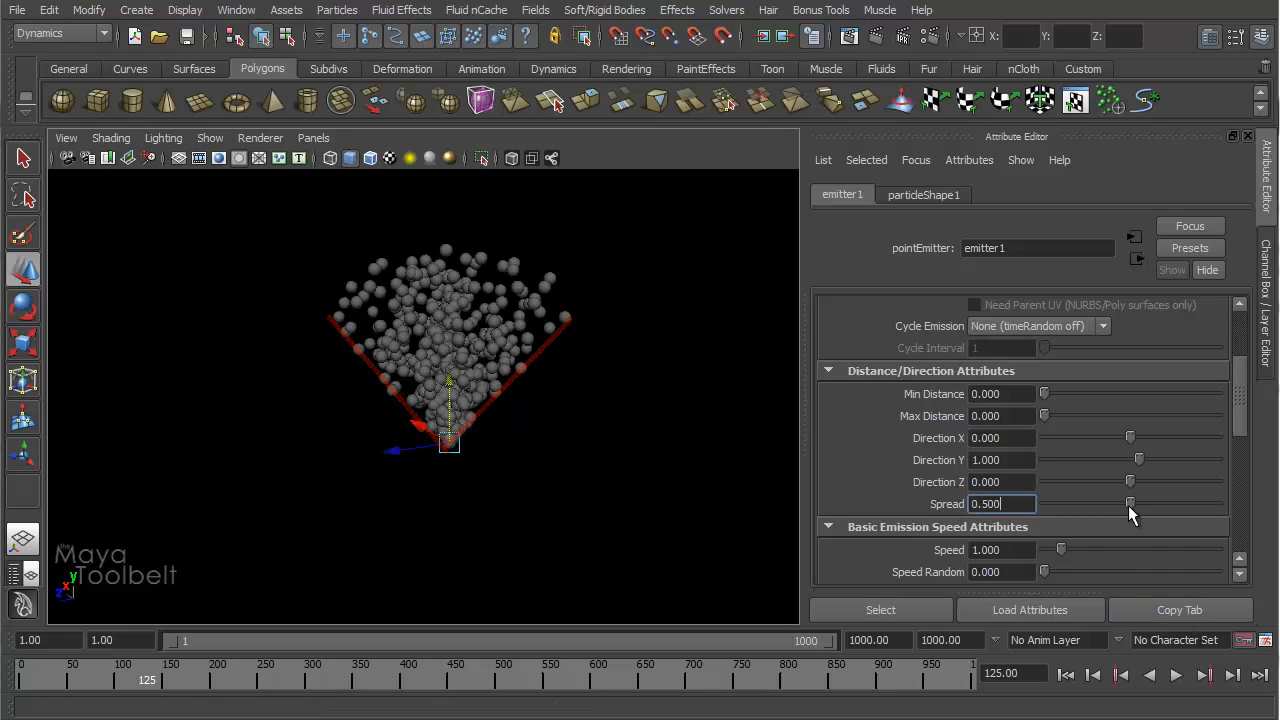
# - Set emitter1's Spread to 0.25 and play the simulation from the start to about frame 289
pyautogui.doubleClick(1024, 504)
pyautogui.write('.')
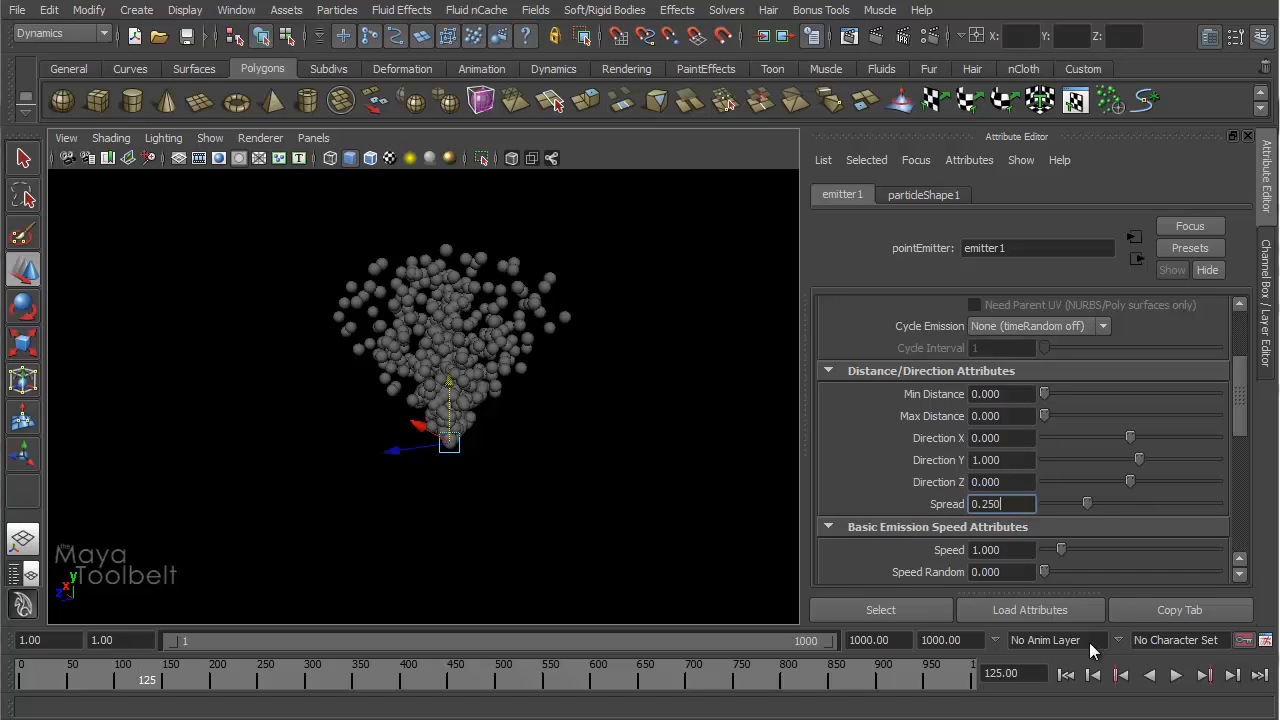
pyautogui.click(1066, 675)
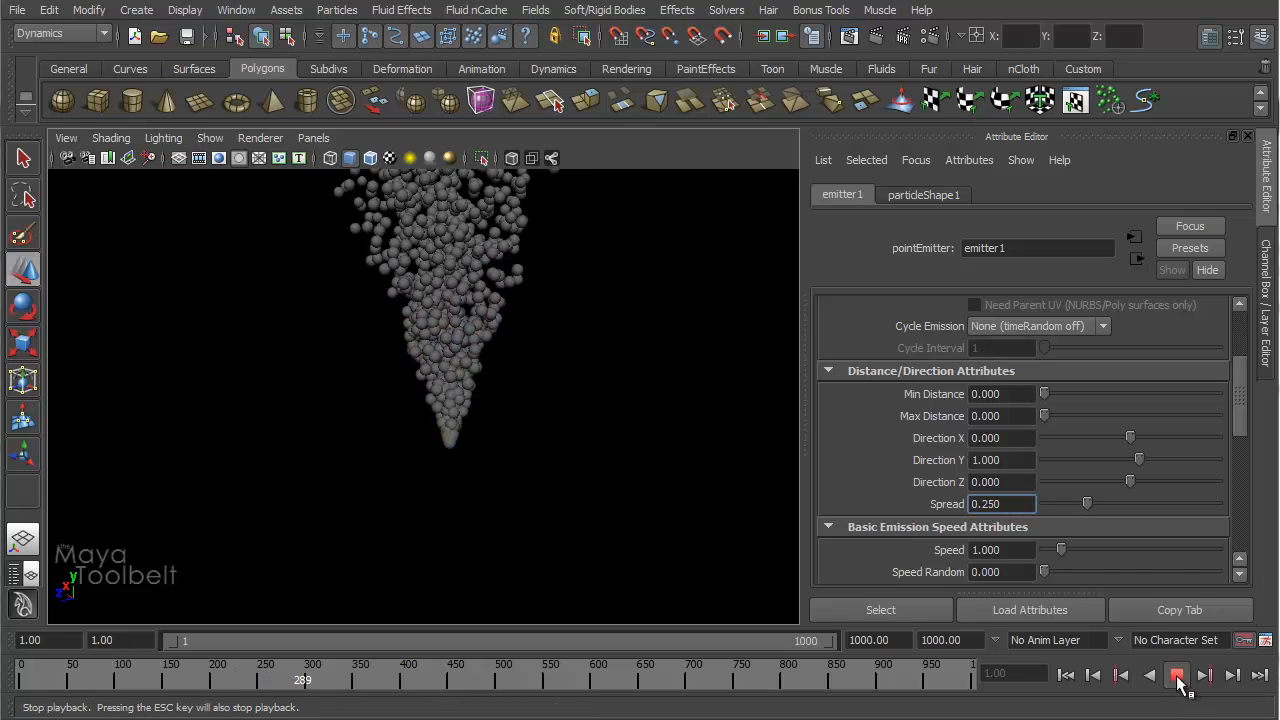
pyautogui.click(1177, 675)
# - Inspect the shape of the narrower particle cone from different angles and distances
pyautogui.keyDown('alt'); pyautogui.moveTo(592, 441); pyautogui.dragTo(632, 446); pyautogui.keyUp('alt')
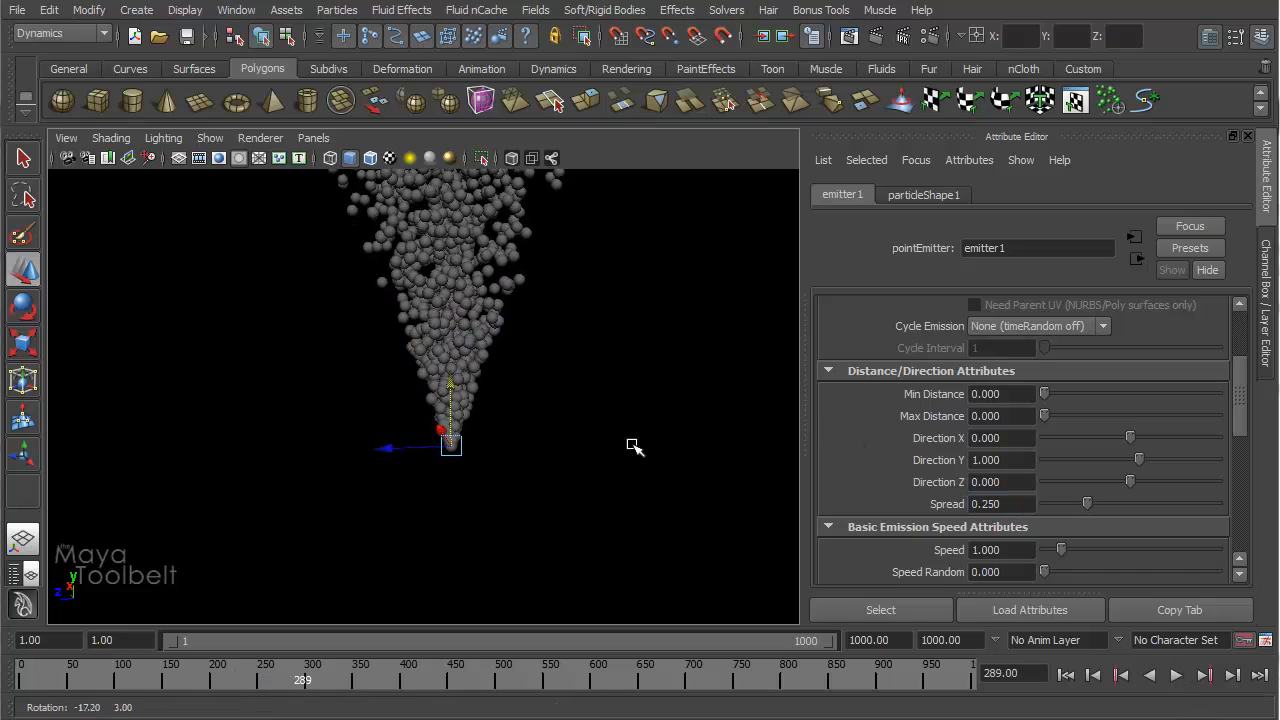
pyautogui.keyDown('alt'); pyautogui.moveTo(632, 446); pyautogui.dragTo(540, 450, button='right'); pyautogui.keyUp('alt')
pyautogui.keyDown('alt'); pyautogui.moveTo(494, 446); pyautogui.dragTo(471, 479); pyautogui.keyUp('alt')
pyautogui.keyDown('alt'); pyautogui.moveTo(563, 315); pyautogui.dragTo(535, 379, button='middle'); pyautogui.keyUp('alt')
pyautogui.keyDown('alt'); pyautogui.moveTo(535, 379); pyautogui.dragTo(551, 374, button='right'); pyautogui.keyUp('alt')
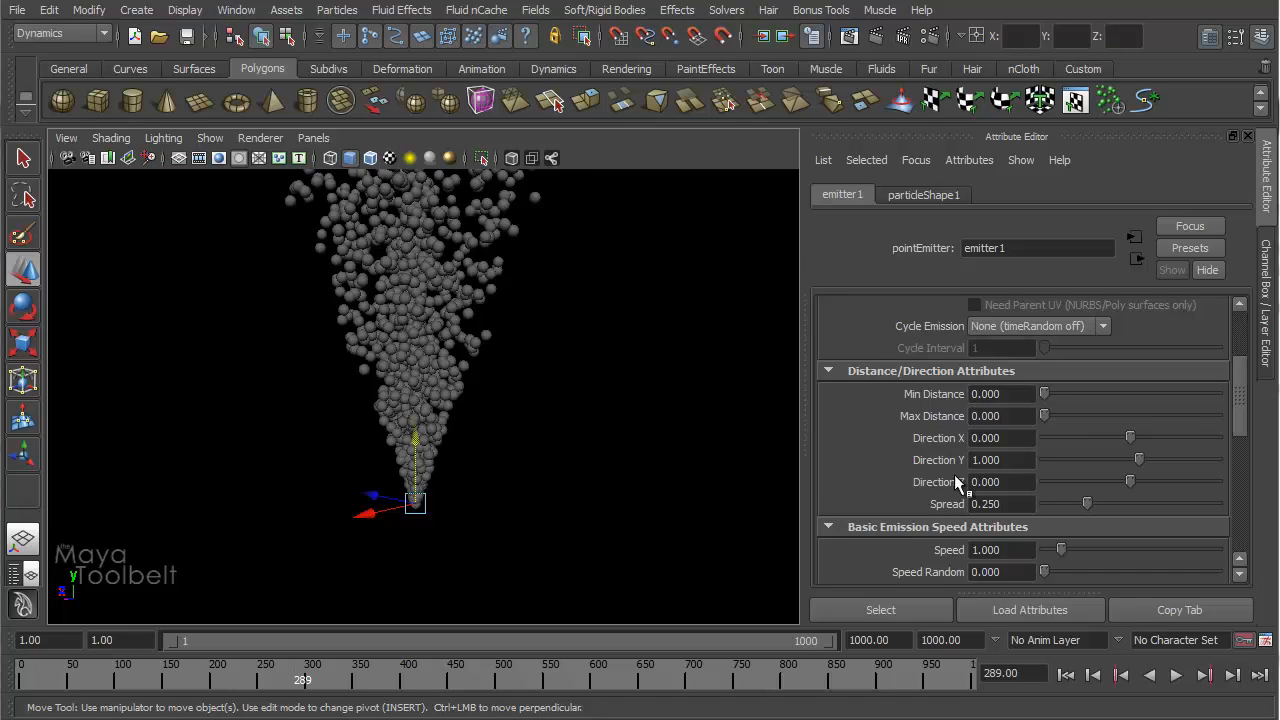
# - Change emitter1's Emitter Type to Surface and return the simulation to the first frame
pyautogui.scroll(-1, 937, 505)
pyautogui.scroll(5, 932, 430)
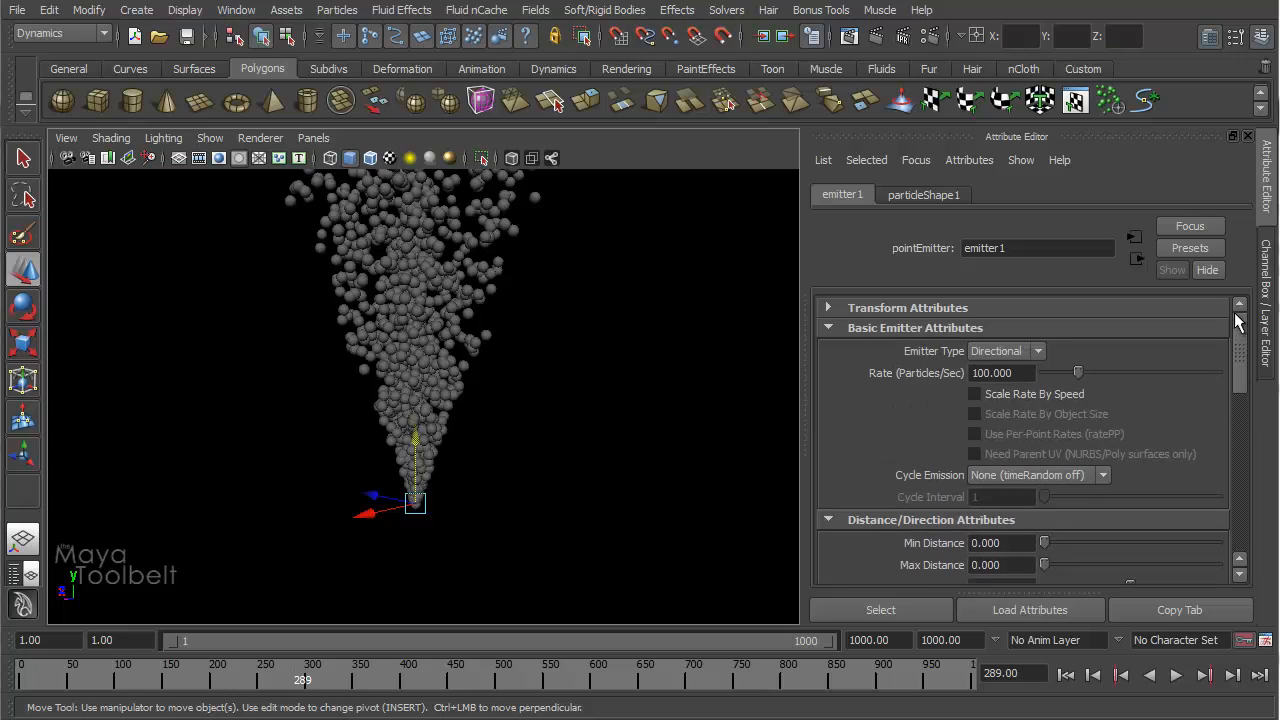
pyautogui.click(1039, 353)
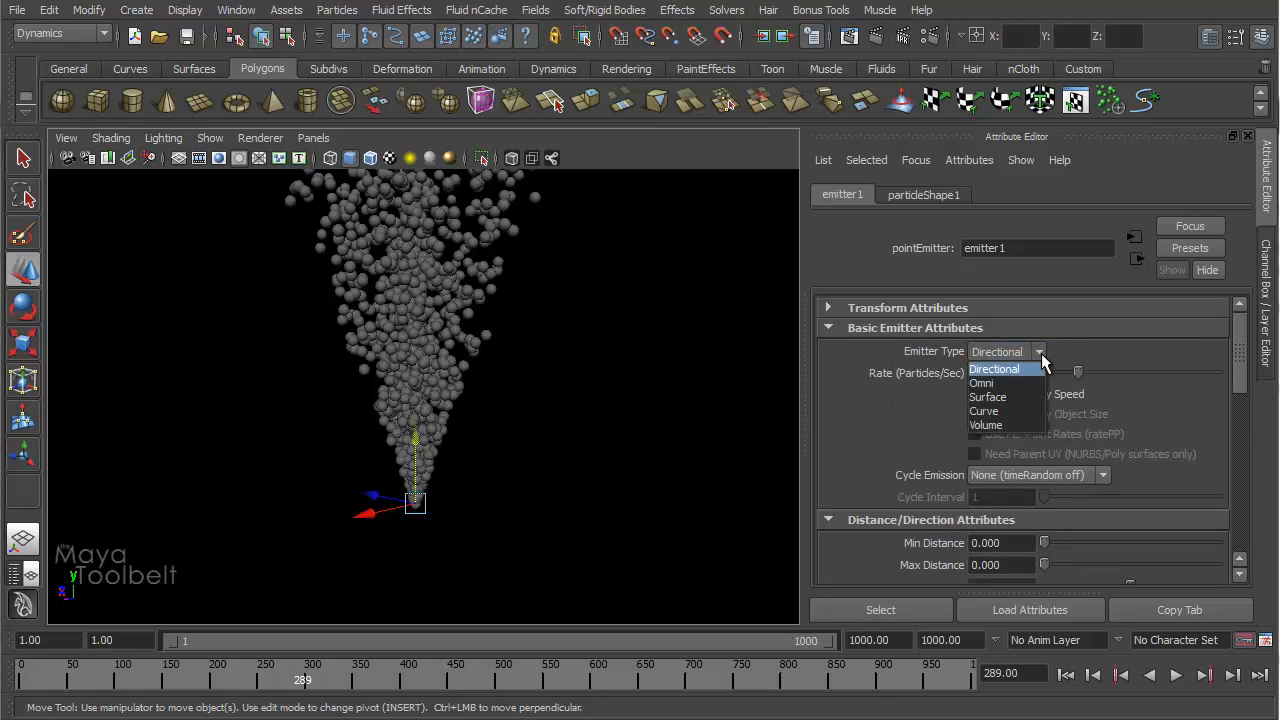
pyautogui.click(1001, 397)
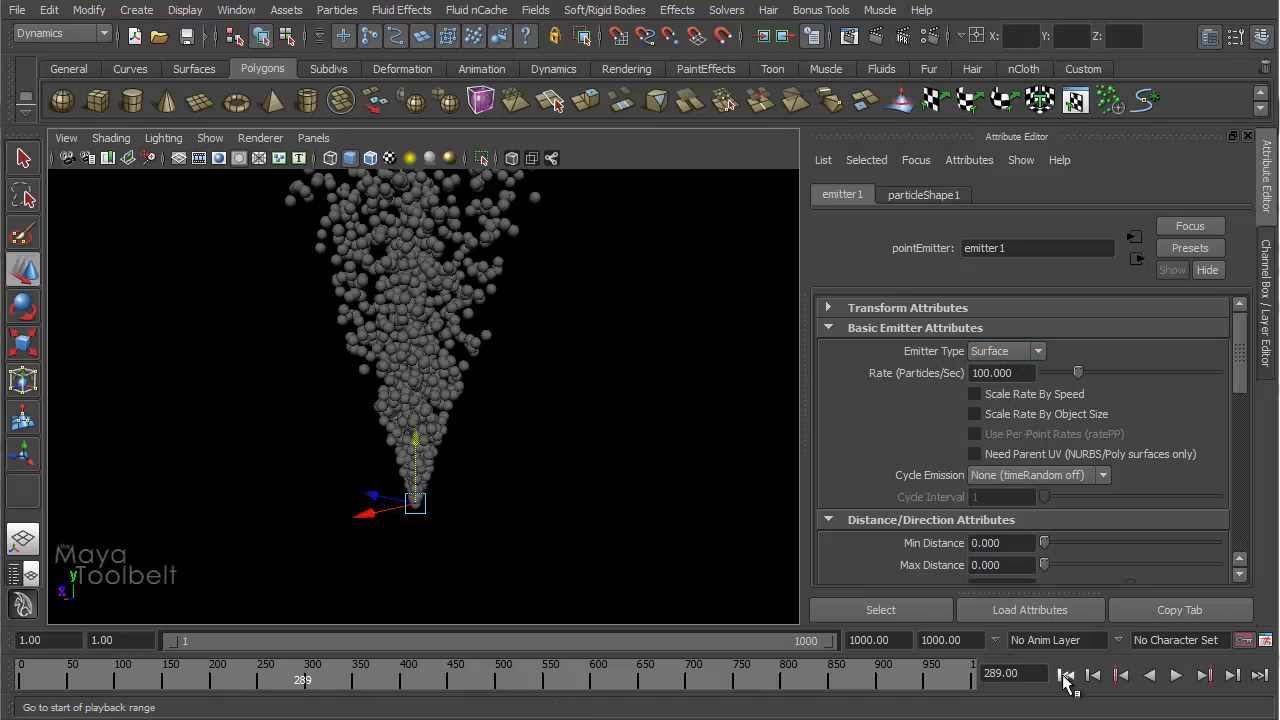
pyautogui.click(1066, 675)
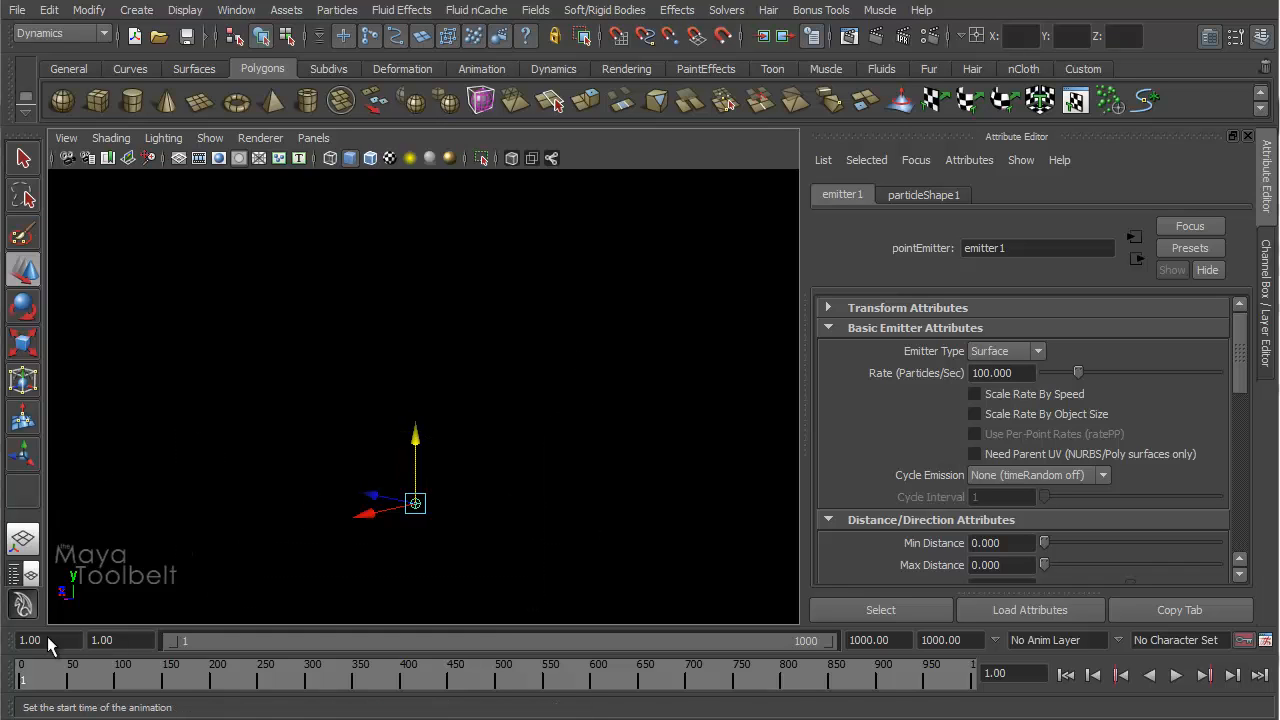
# - Delete emitter1 and particle1 using the Outliner, and return to the single perspective view
pyautogui.click(22, 574)
pyautogui.click(150, 286)
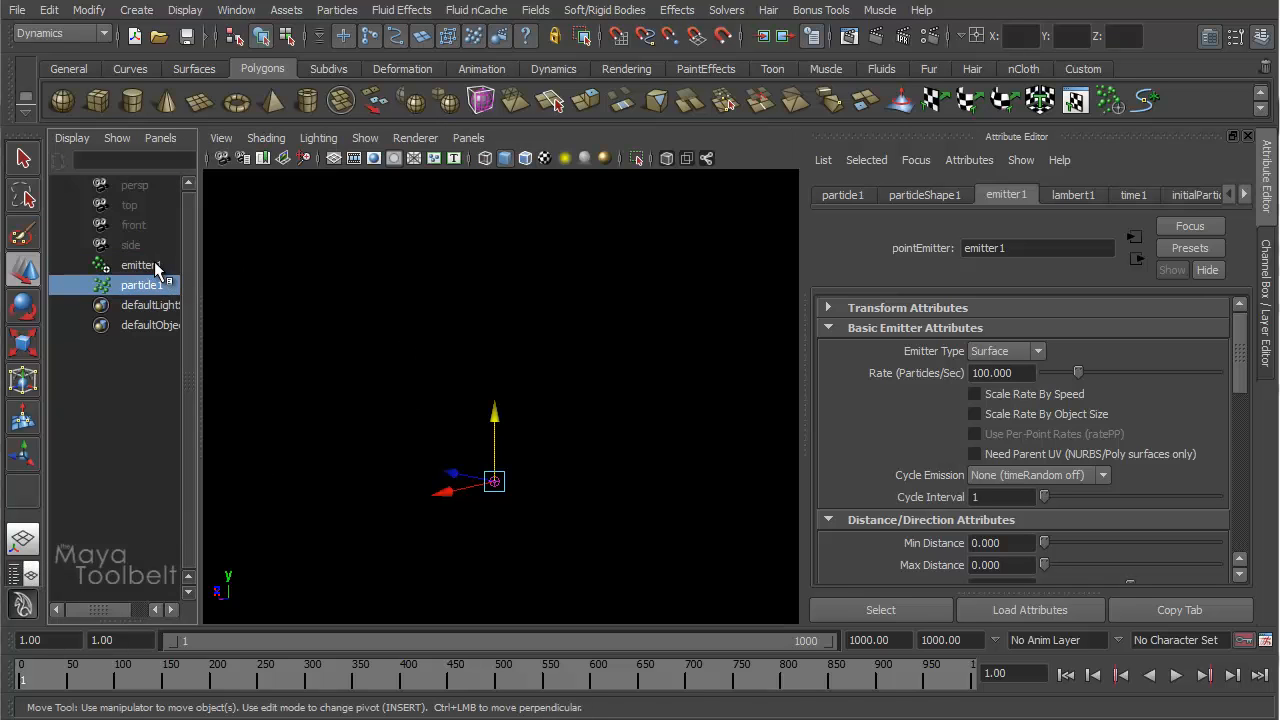
pyautogui.keyDown('ctrl'); pyautogui.click(153, 264); pyautogui.keyUp('ctrl')
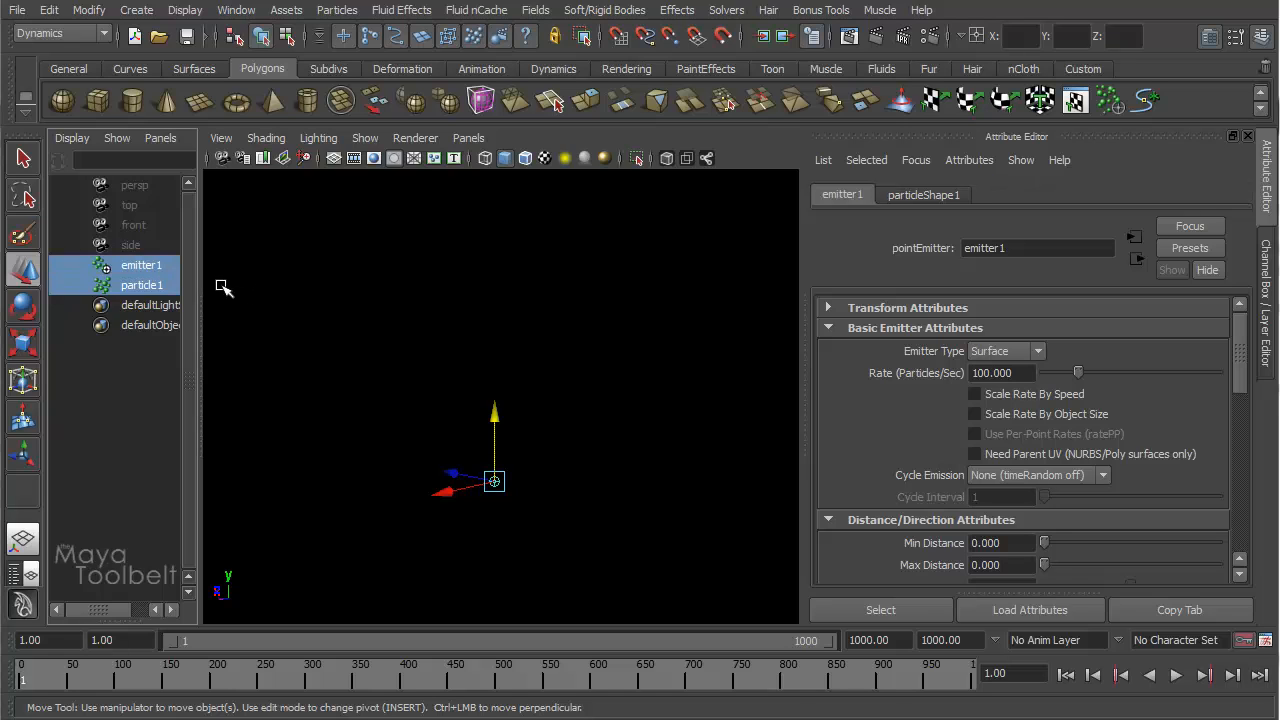
pyautogui.press('Delete')
pyautogui.press('space')
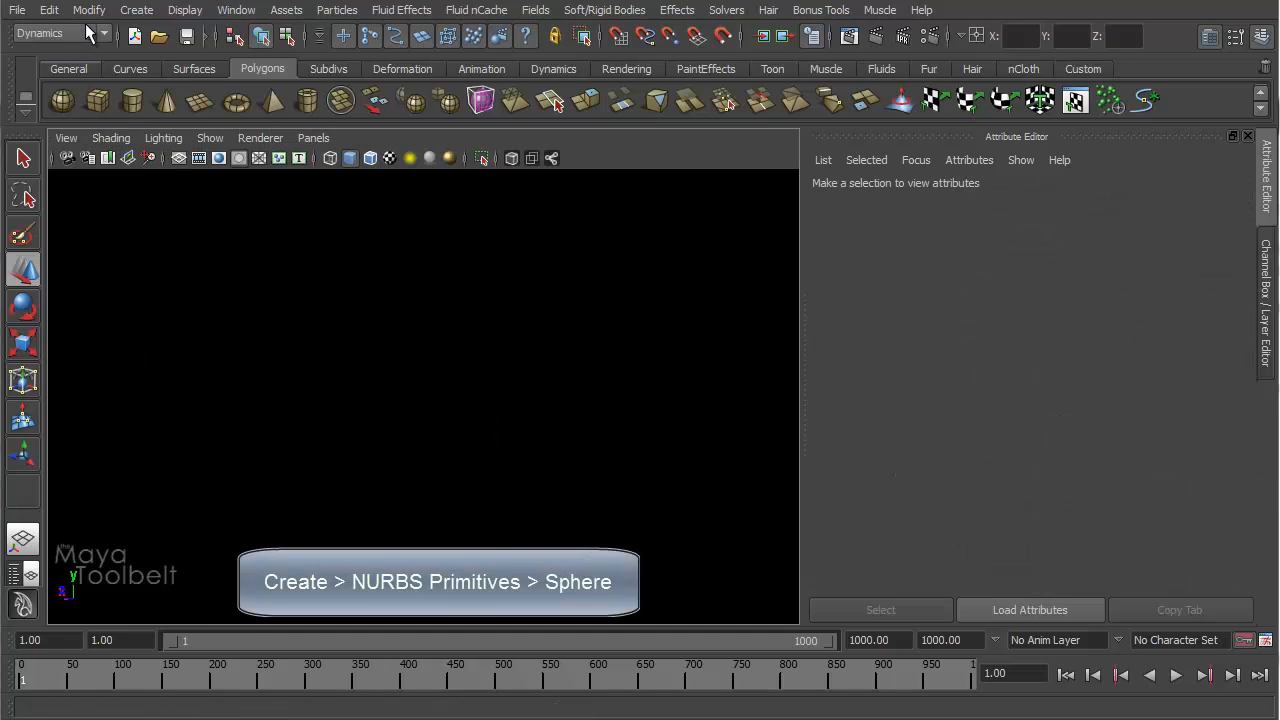
# - Create a small NURBS sphere near the centre of the grid, showing the grid for placement and hiding it again
pyautogui.click(136, 10)
pyautogui.moveTo(276, 39)
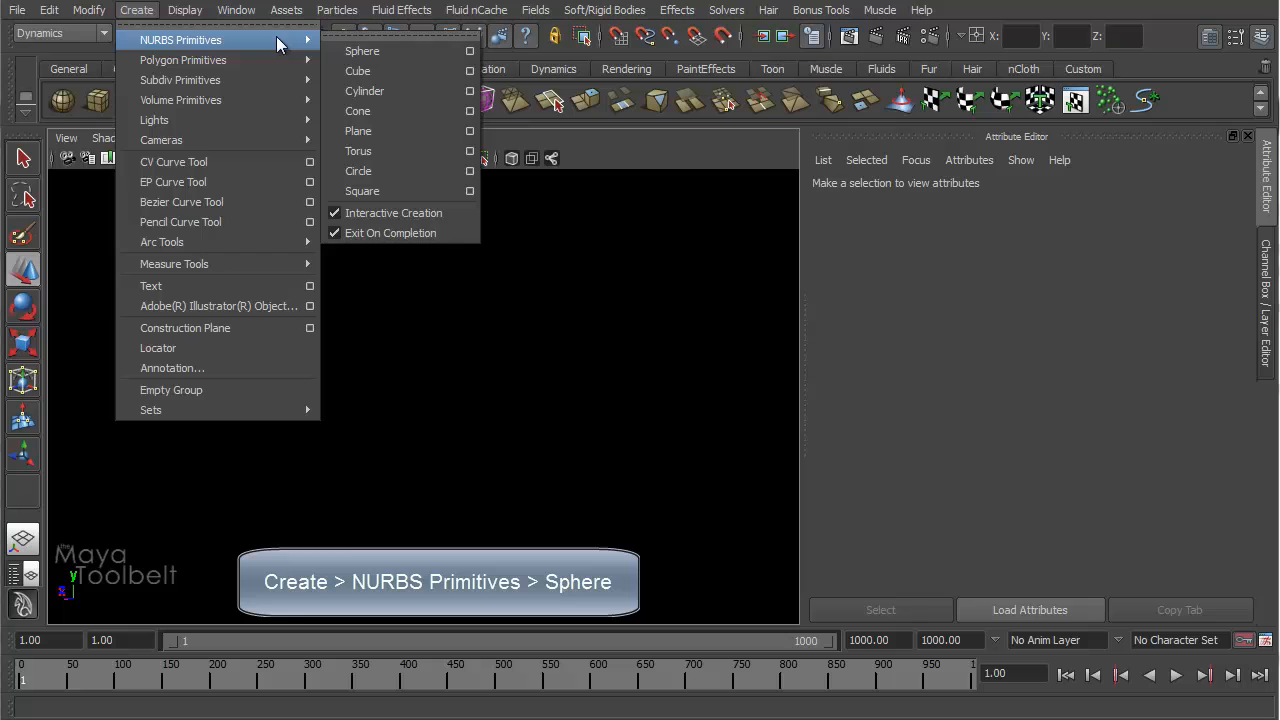
pyautogui.click(352, 53)
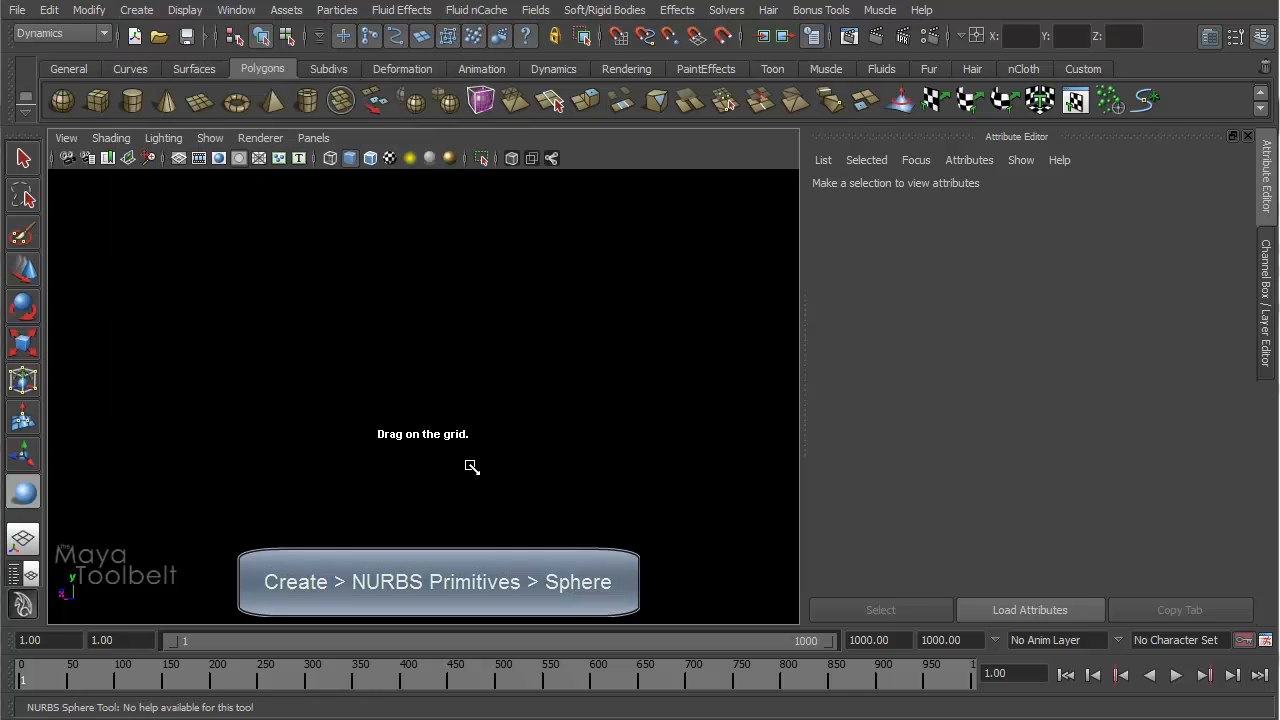
pyautogui.click(179, 157)
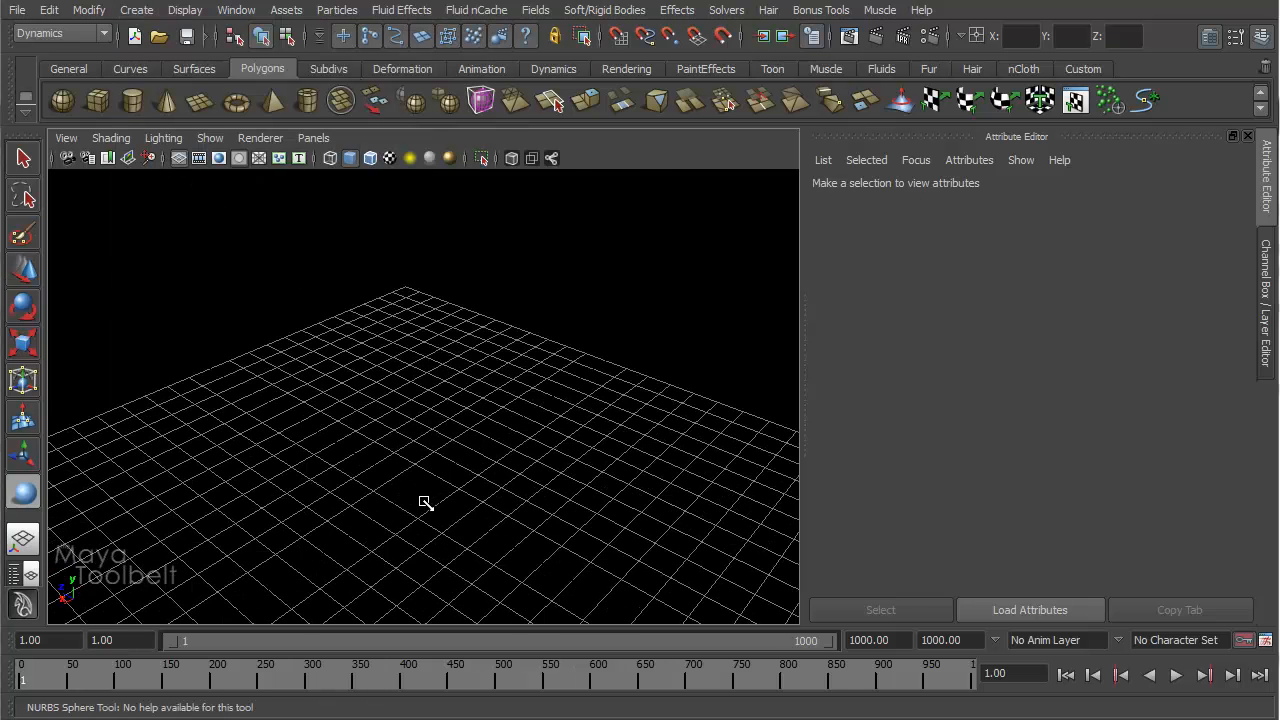
pyautogui.moveTo(420, 500); pyautogui.dragTo(457, 509)
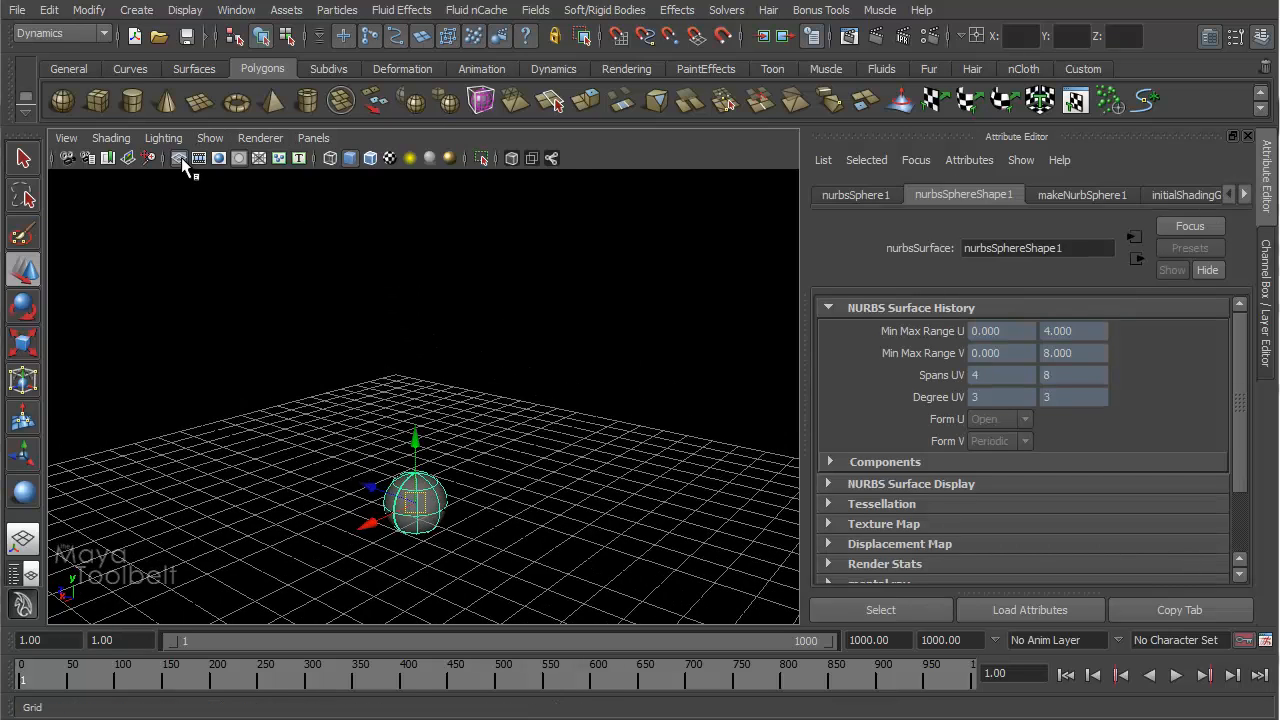
pyautogui.click(181, 157)
# - Open the Emit from Object options for the NURBS sphere and name the emitter SphereEmitter
pyautogui.keyDown('alt'); pyautogui.moveTo(486, 390); pyautogui.dragTo(503, 366, button='middle'); pyautogui.keyUp('alt')
pyautogui.keyDown('alt'); pyautogui.moveTo(503, 366); pyautogui.dragTo(571, 372, button='right'); pyautogui.keyUp('alt')
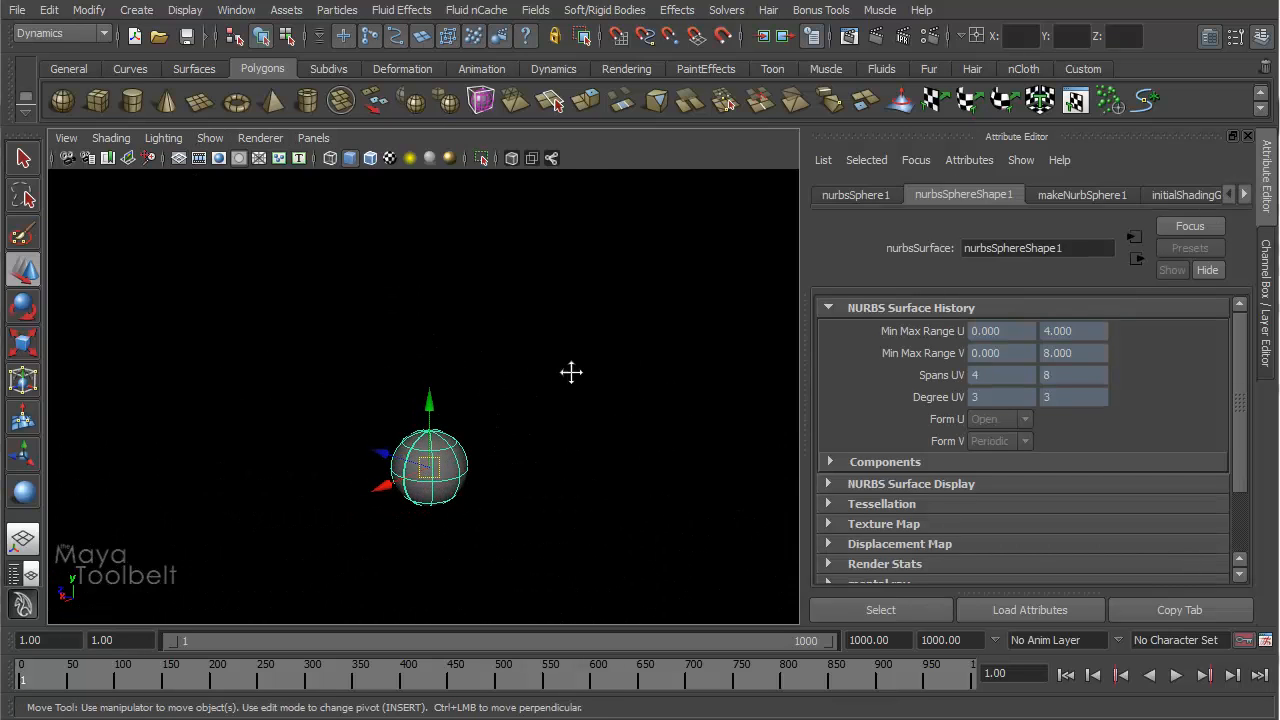
pyautogui.keyDown('alt'); pyautogui.moveTo(571, 372); pyautogui.dragTo(547, 362, button='middle'); pyautogui.keyUp('alt')
pyautogui.moveTo(308, 343); pyautogui.dragTo(375, 448)
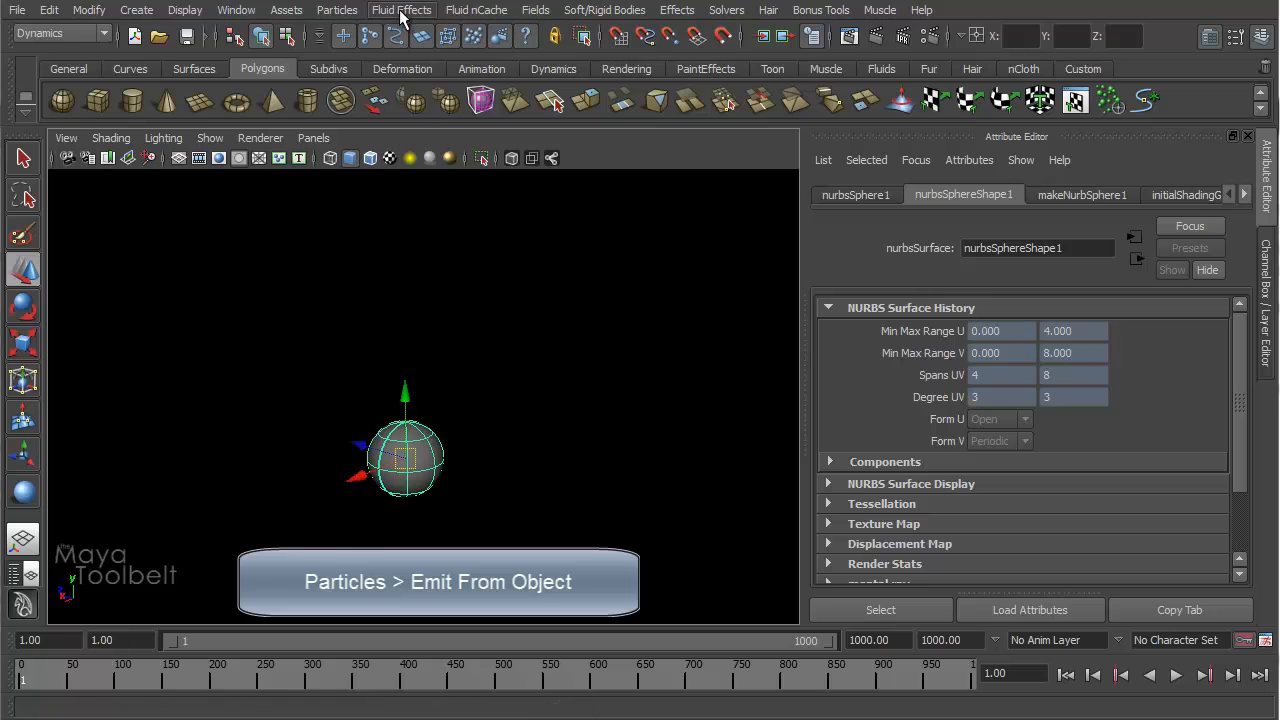
pyautogui.click(337, 10)
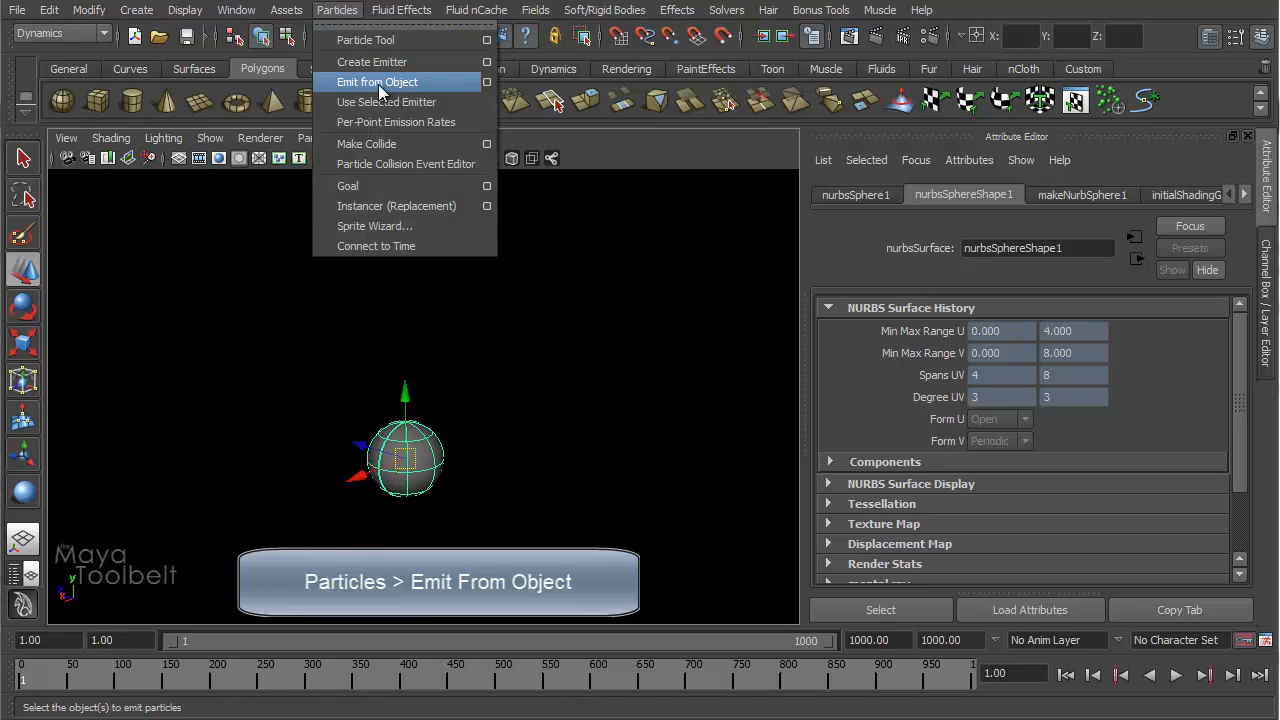
pyautogui.click(486, 82)
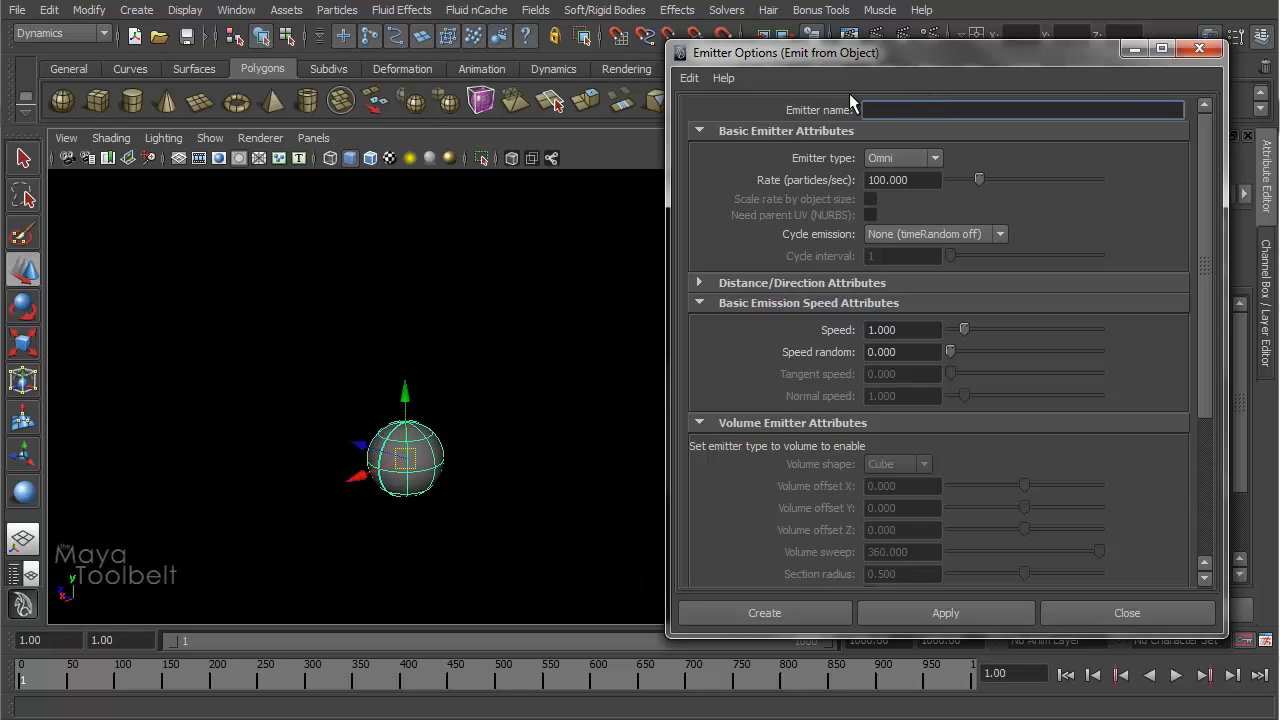
pyautogui.moveTo(873, 58); pyautogui.dragTo(755, 37)
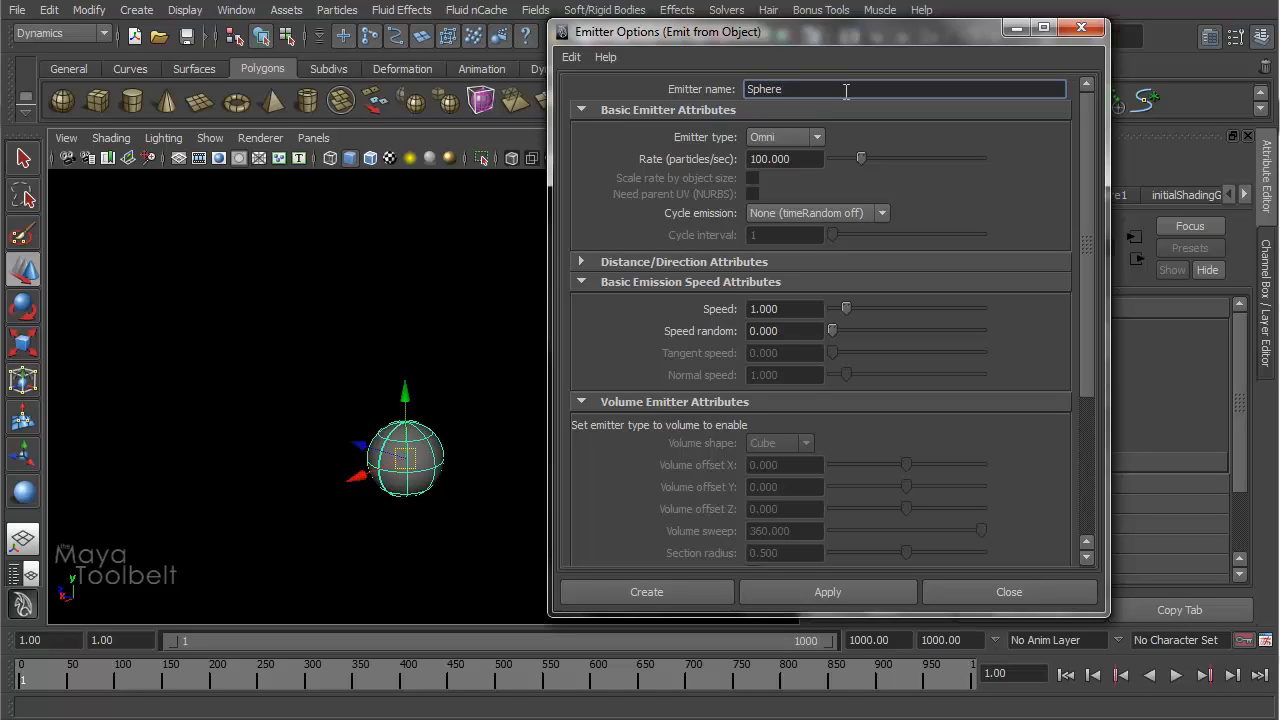
pyautogui.write('itter')
# - Keep the emitter type at Omni and create the emitter on the sphere
pyautogui.click(817, 137)
pyautogui.click(817, 136)
pyautogui.click(818, 136)
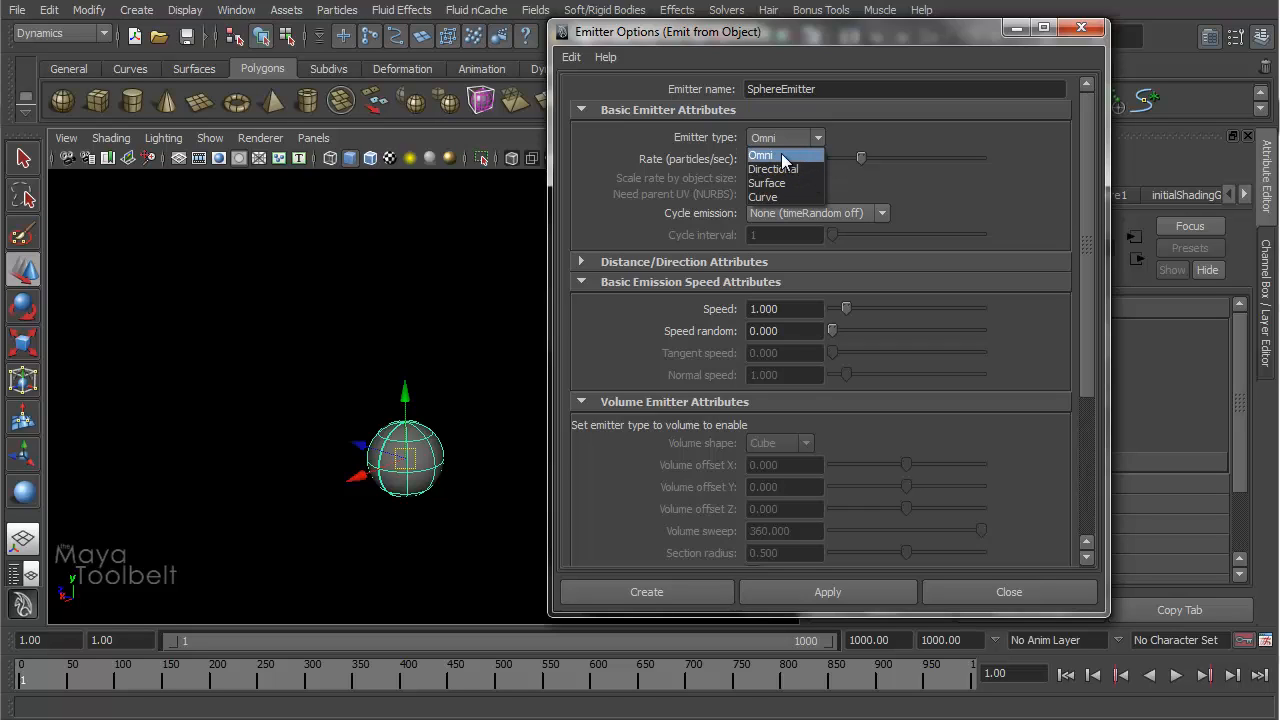
pyautogui.click(784, 155)
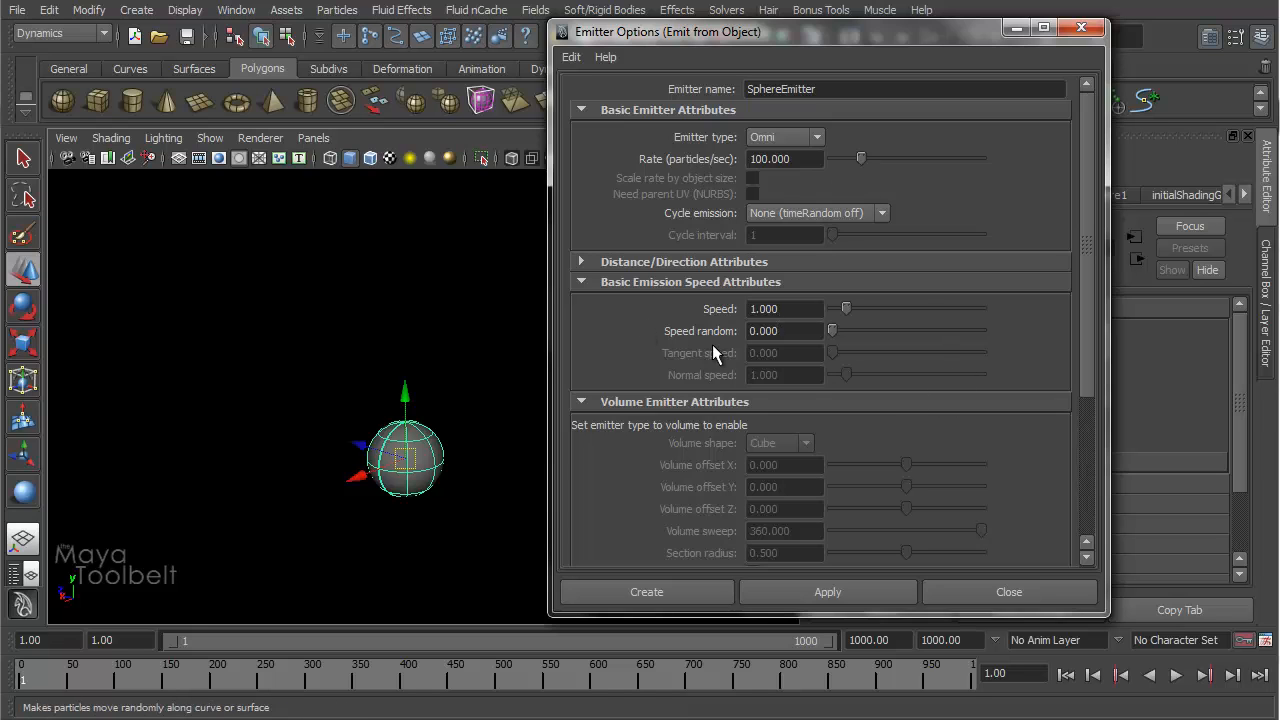
pyautogui.click(590, 592)
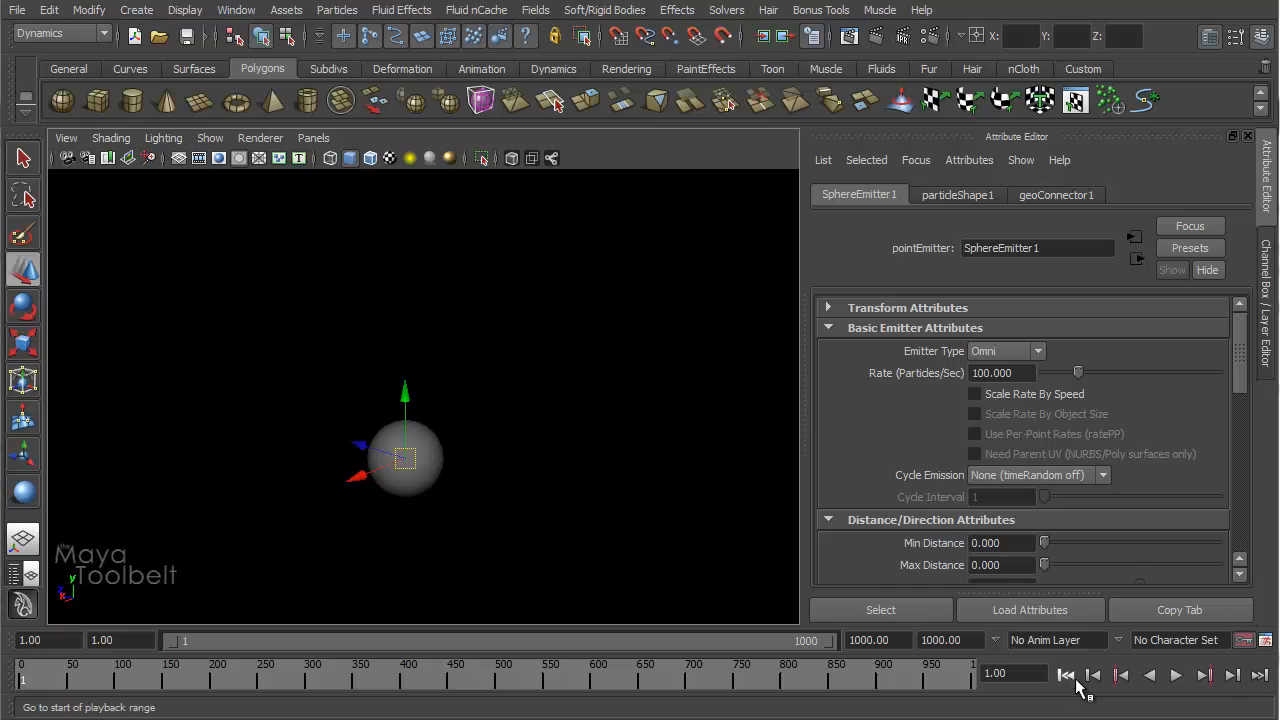
# - Play the simulation to about frame 38, then set the emitted particles' render type to Spheres with a smaller radius
pyautogui.click(1176, 676)
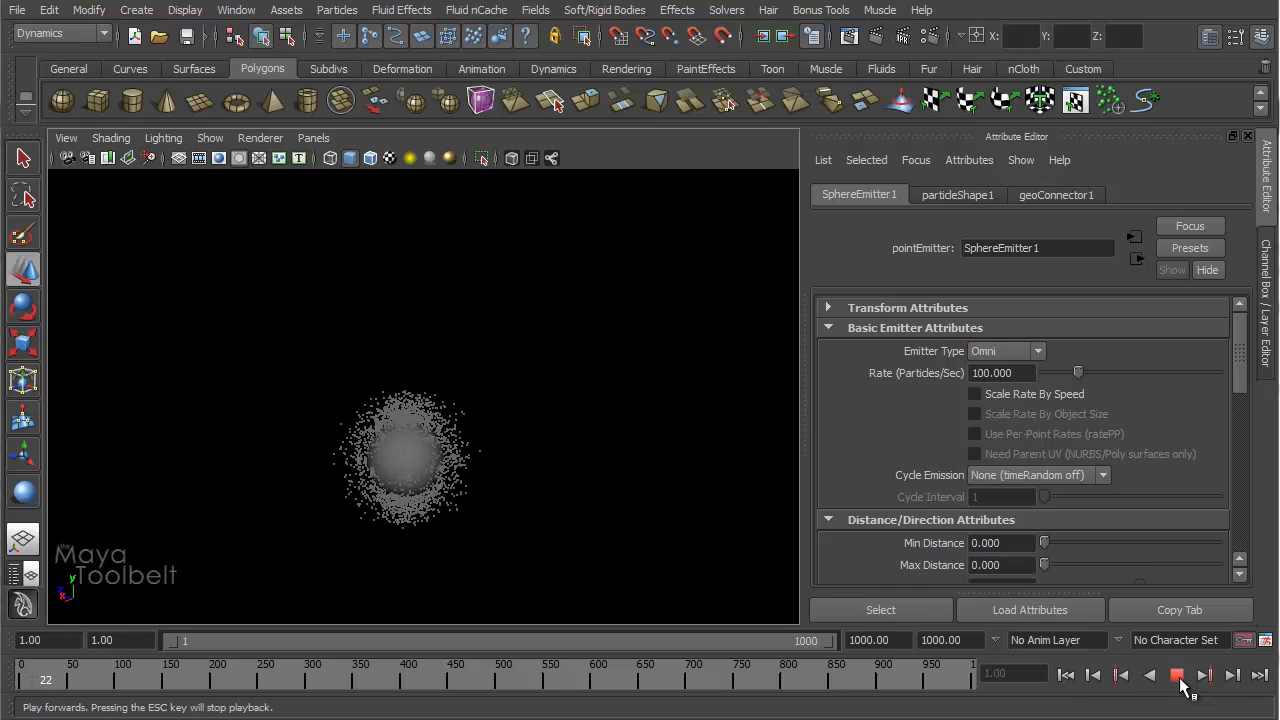
pyautogui.click(466, 396)
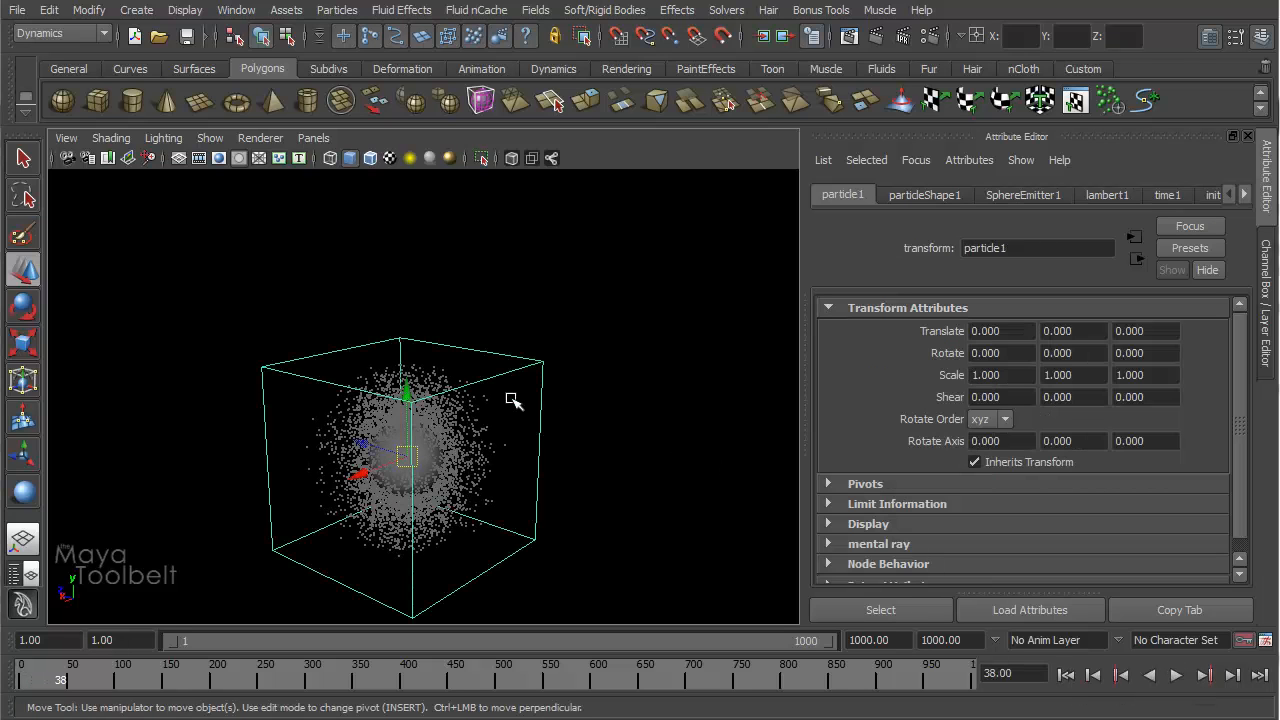
pyautogui.click(930, 195)
pyautogui.scroll(-10, 1112, 473)
pyautogui.click(1084, 467)
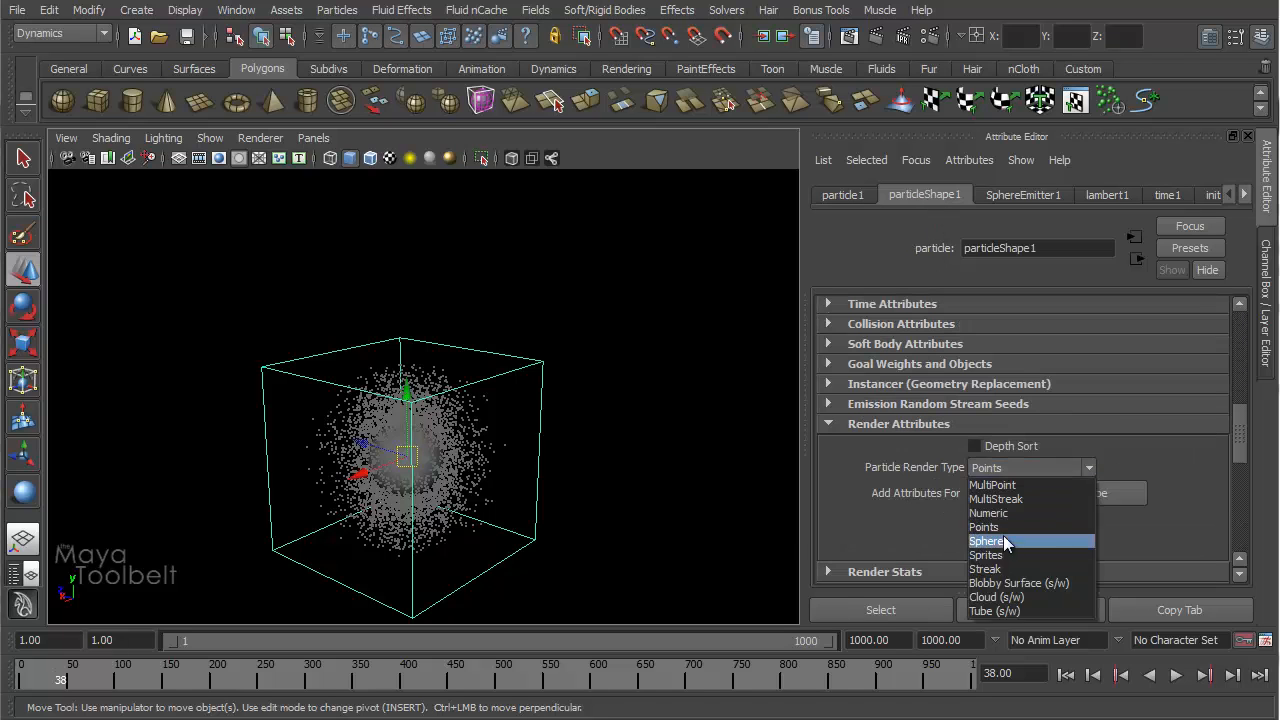
pyautogui.click(1003, 540)
pyautogui.click(1030, 493)
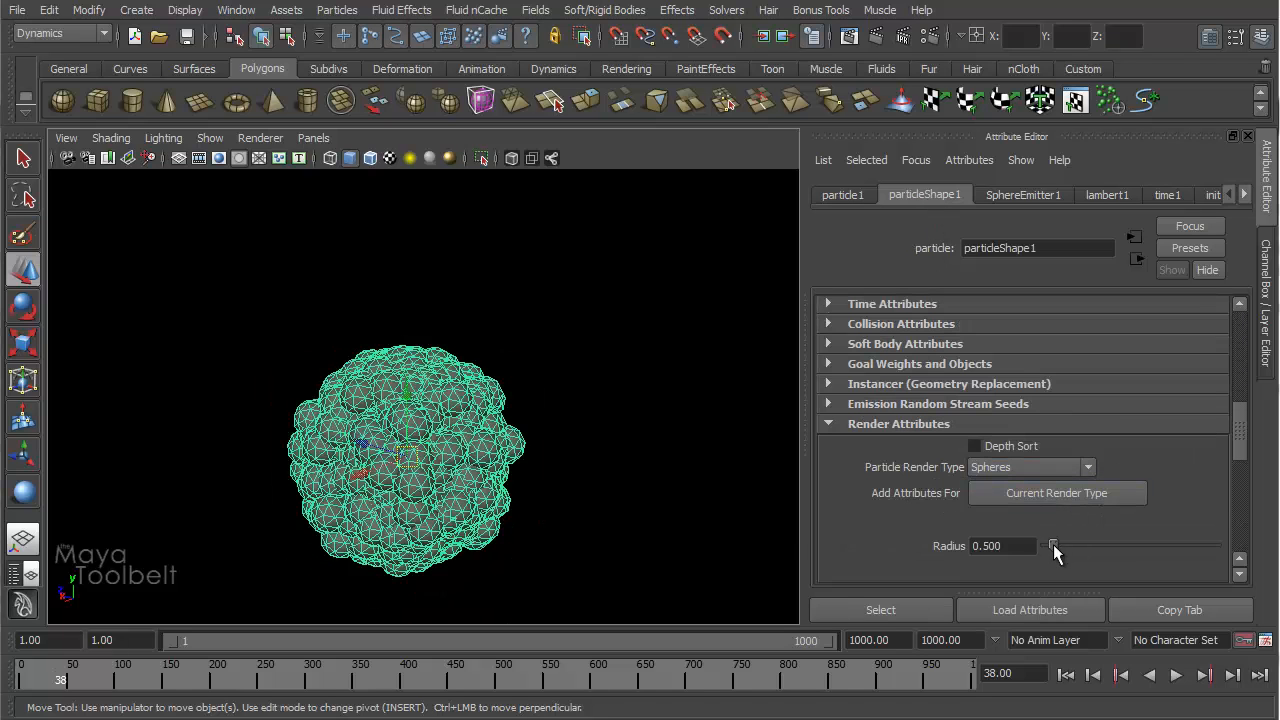
pyautogui.moveTo(1053, 546); pyautogui.dragTo(1042, 546)
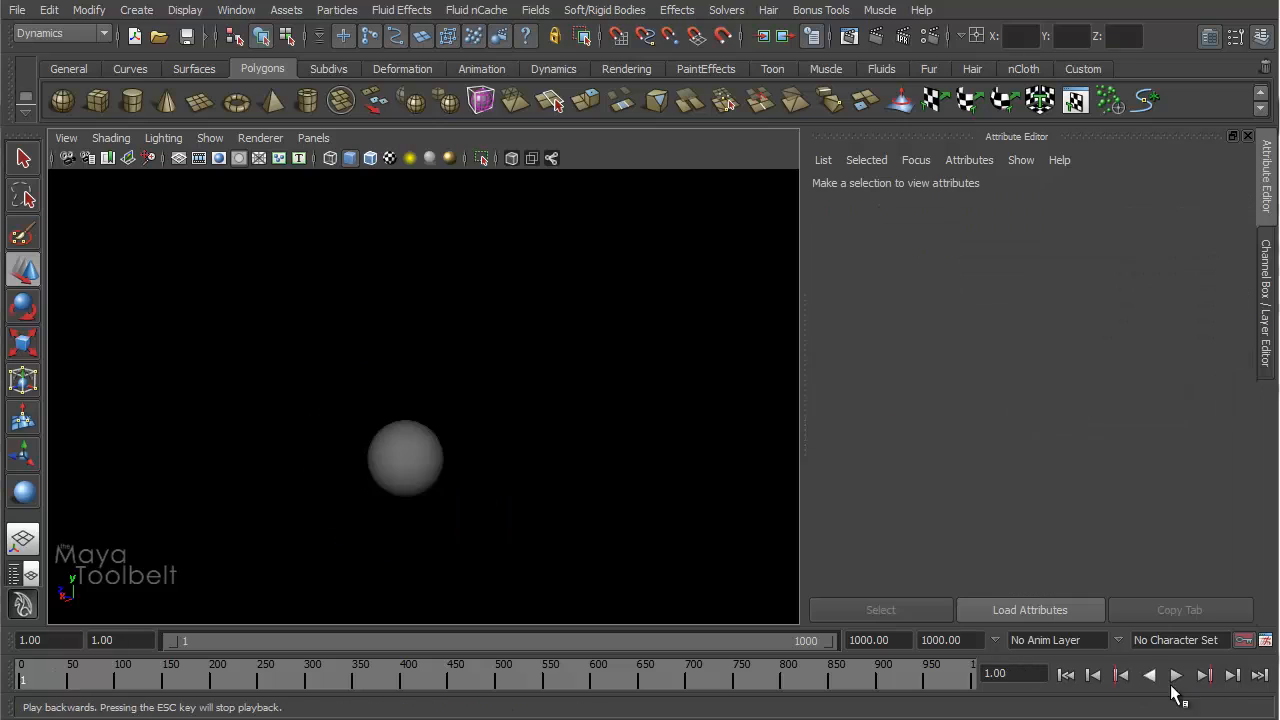
# - Replace the Attribute Editor with the Channel Box, play to frame 34, and inspect the omni emission around the sphere
pyautogui.hotkey('ctrl', 'a')
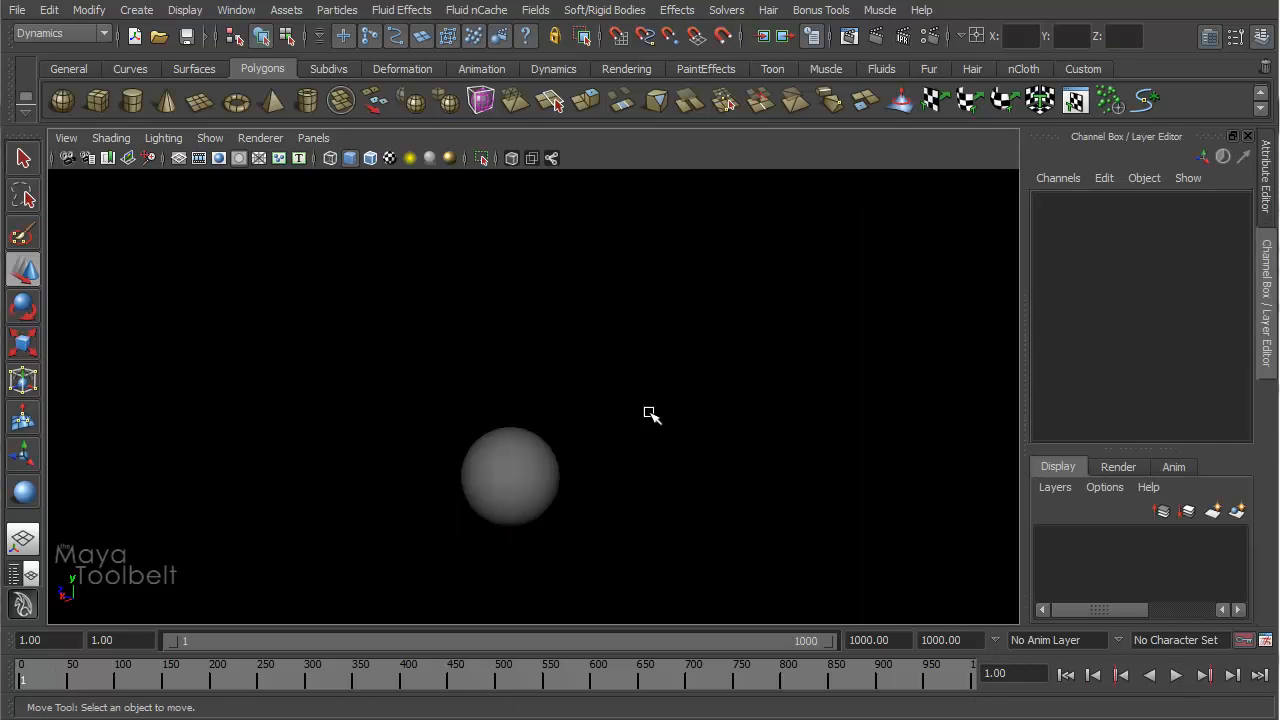
pyautogui.keyDown('alt'); pyautogui.moveTo(648, 413); pyautogui.dragTo(666, 329, button='middle'); pyautogui.keyUp('alt')
pyautogui.keyDown('alt'); pyautogui.moveTo(666, 329); pyautogui.dragTo(704, 374, button='right'); pyautogui.keyUp('alt')
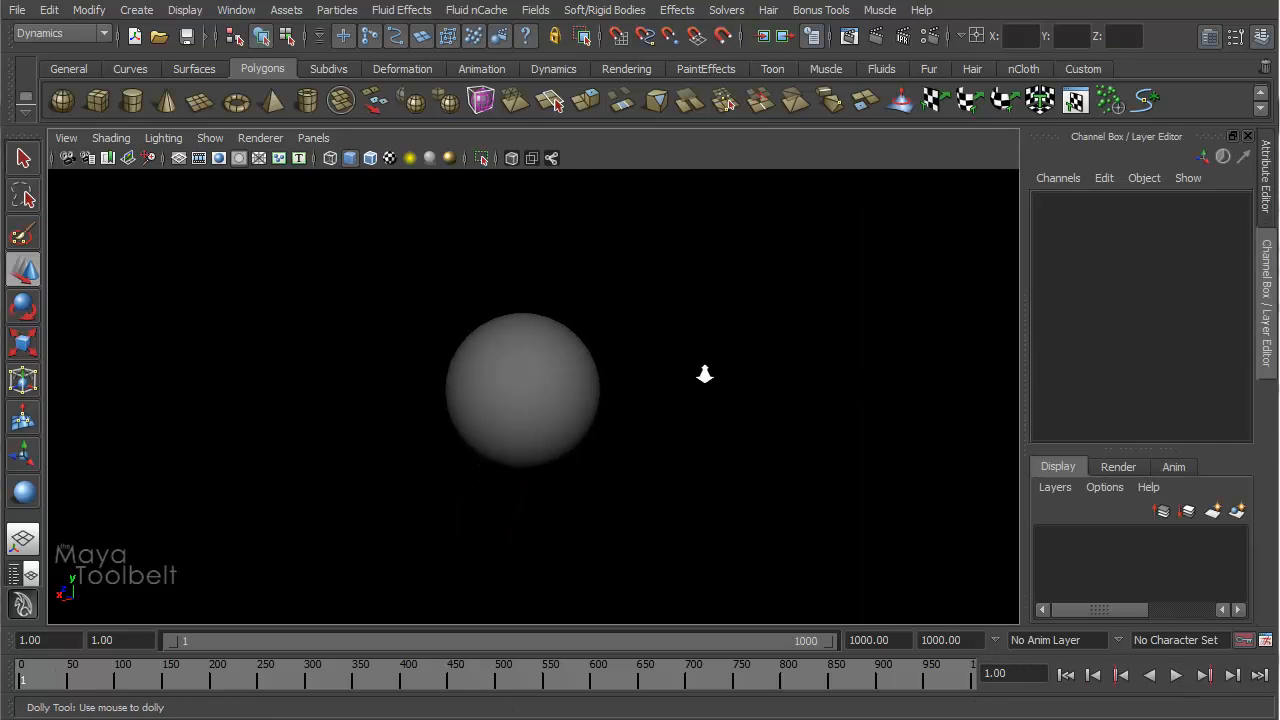
pyautogui.click(1176, 676)
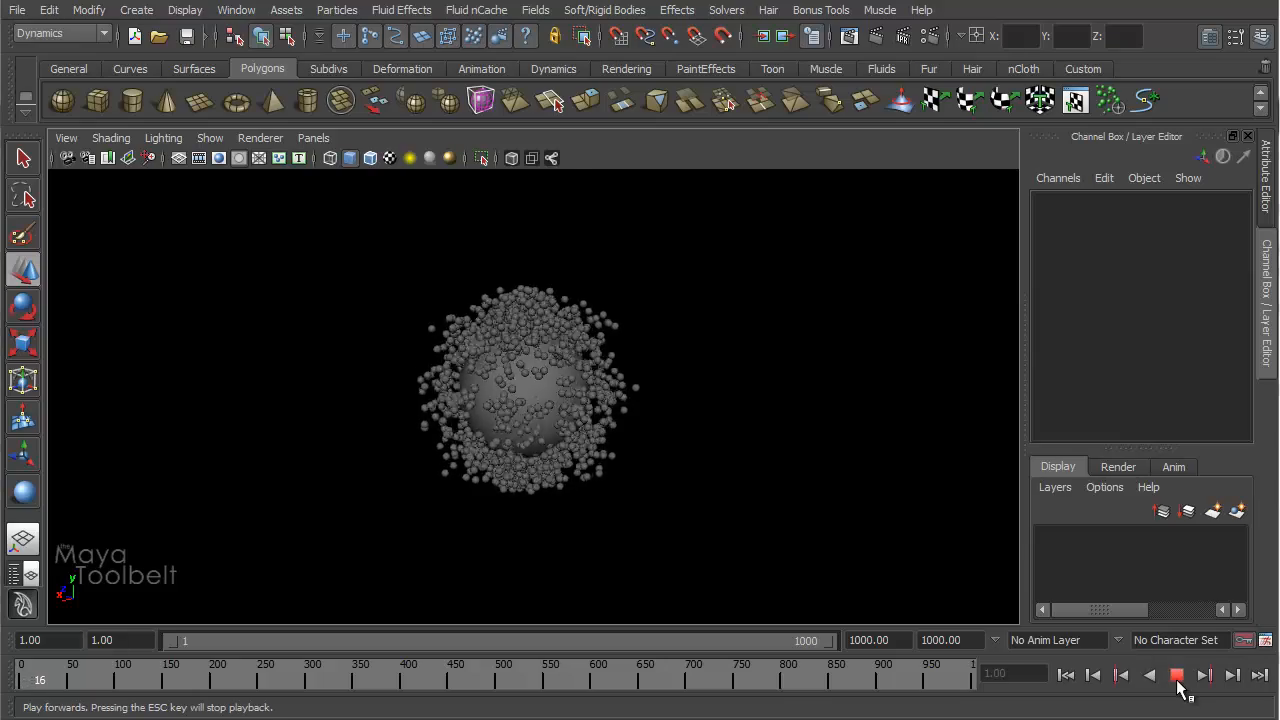
pyautogui.click(1176, 676)
pyautogui.keyDown('alt'); pyautogui.moveTo(651, 466); pyautogui.dragTo(643, 538); pyautogui.keyUp('alt')
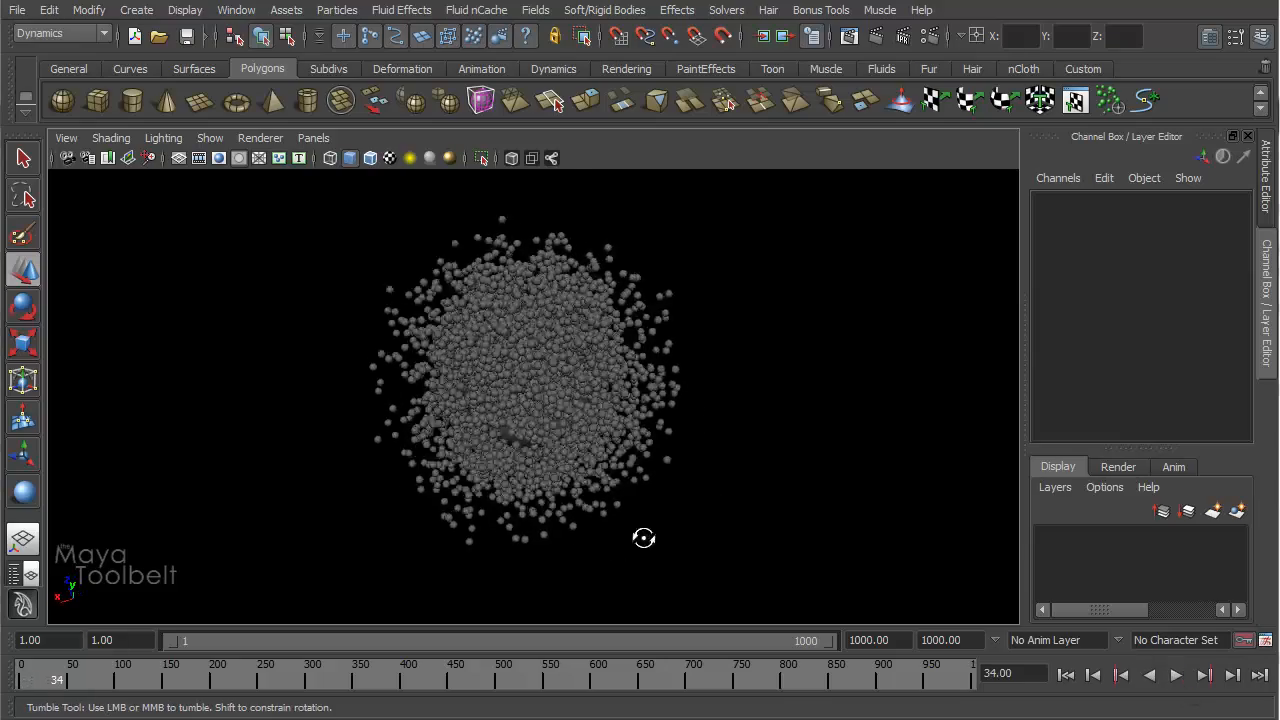
pyautogui.keyDown('alt'); pyautogui.moveTo(591, 466); pyautogui.dragTo(583, 437); pyautogui.keyUp('alt')
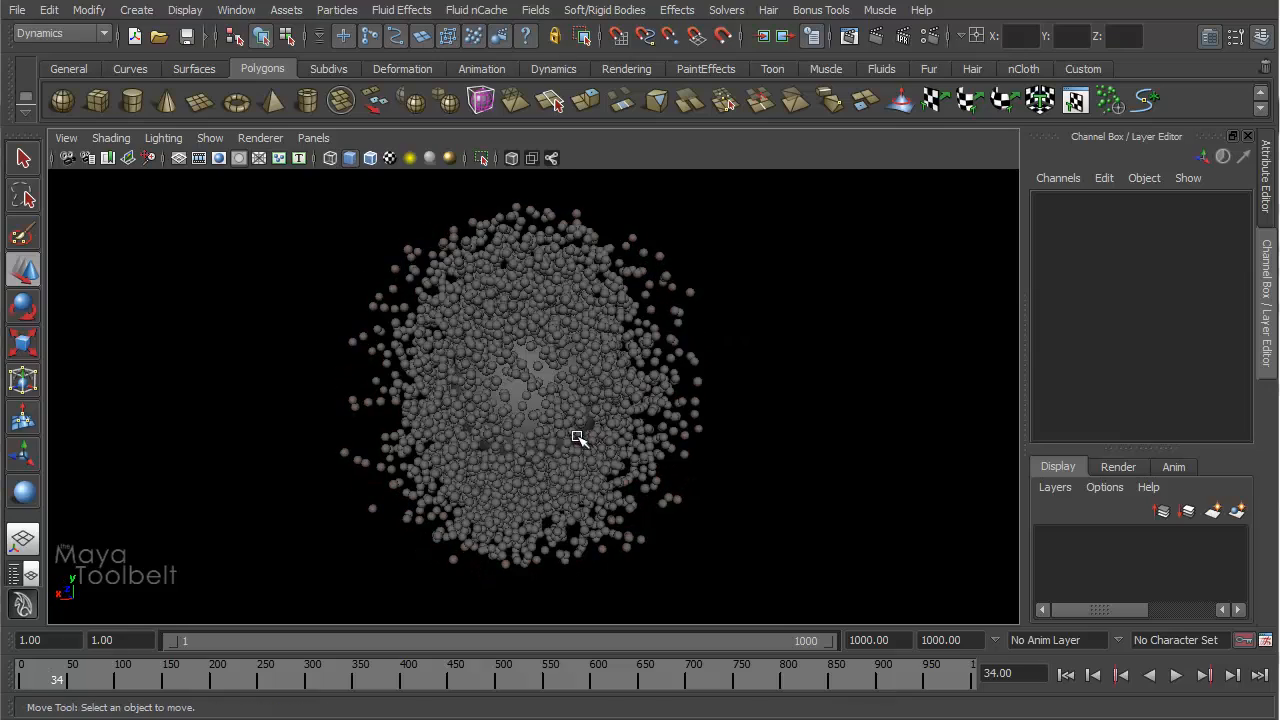
# - Limit the playback range to frame 10, replay from the start to frame 9, and inspect the particle clusters
pyautogui.click(1066, 675)
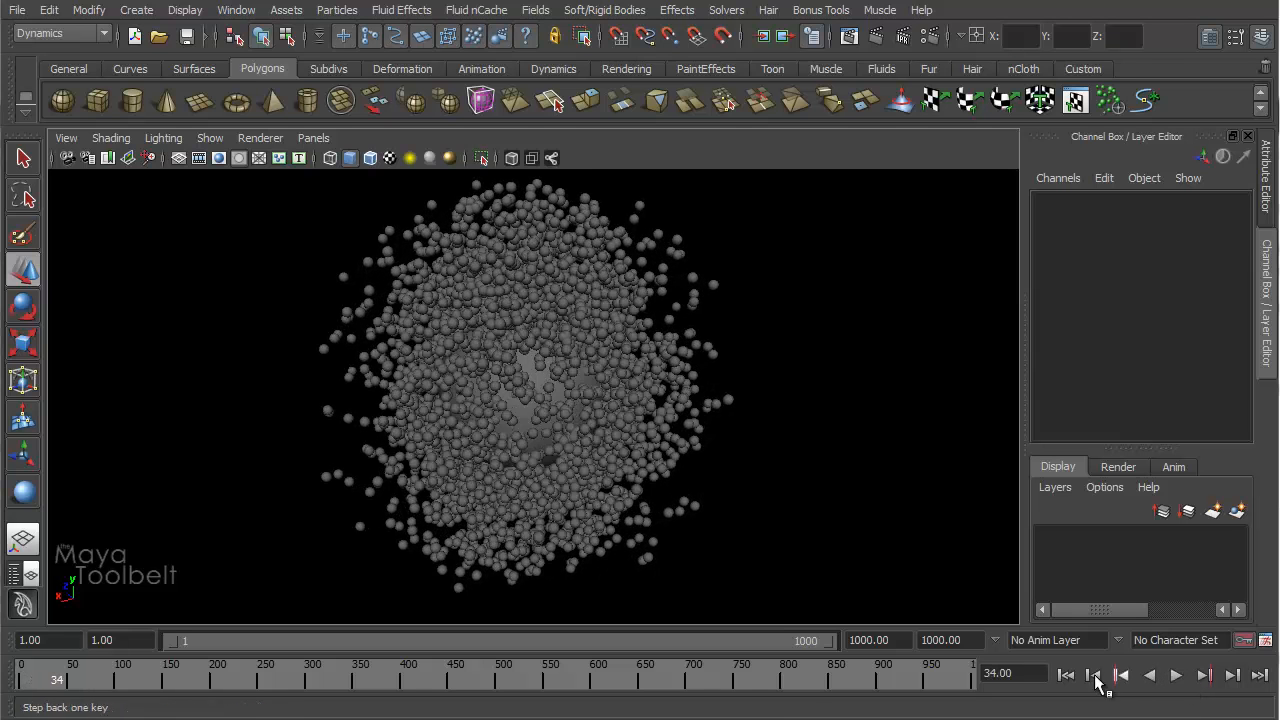
pyautogui.click(1066, 675)
pyautogui.click(1176, 675)
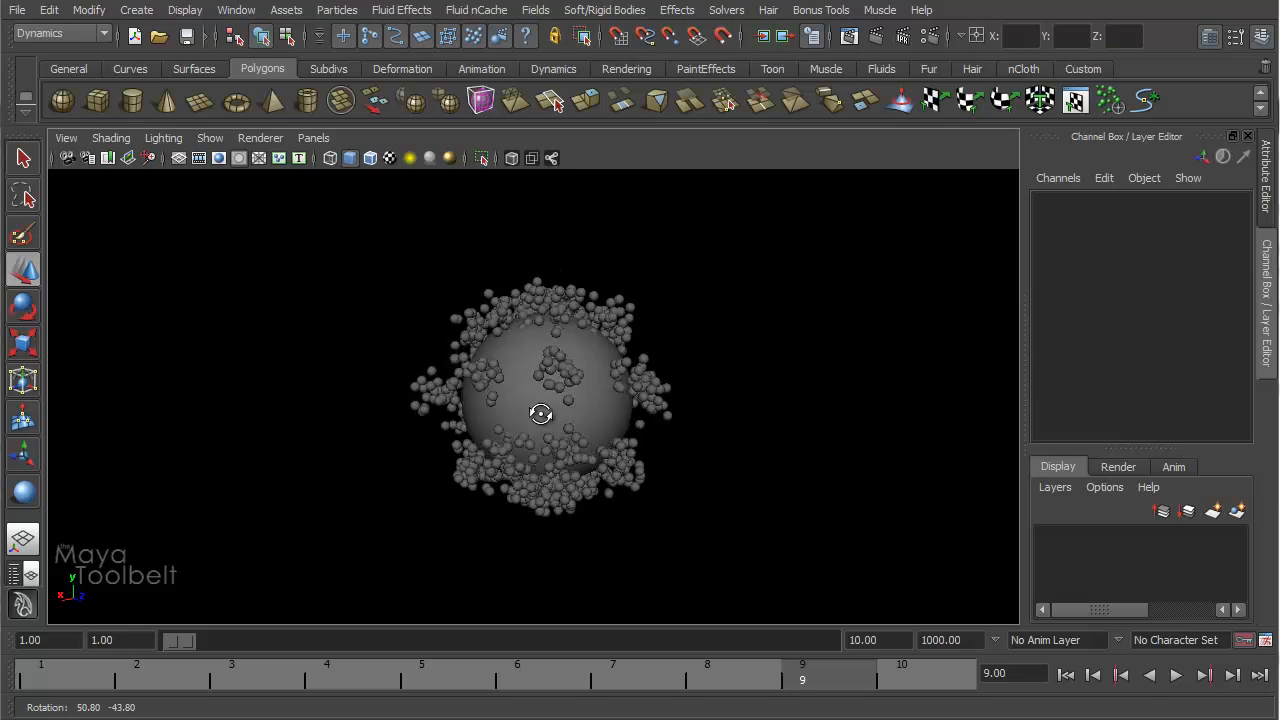
pyautogui.keyDown('alt'); pyautogui.moveTo(416, 431); pyautogui.dragTo(531, 449, button='right'); pyautogui.keyUp('alt')
pyautogui.keyDown('alt'); pyautogui.moveTo(531, 449); pyautogui.dragTo(450, 481); pyautogui.keyUp('alt')
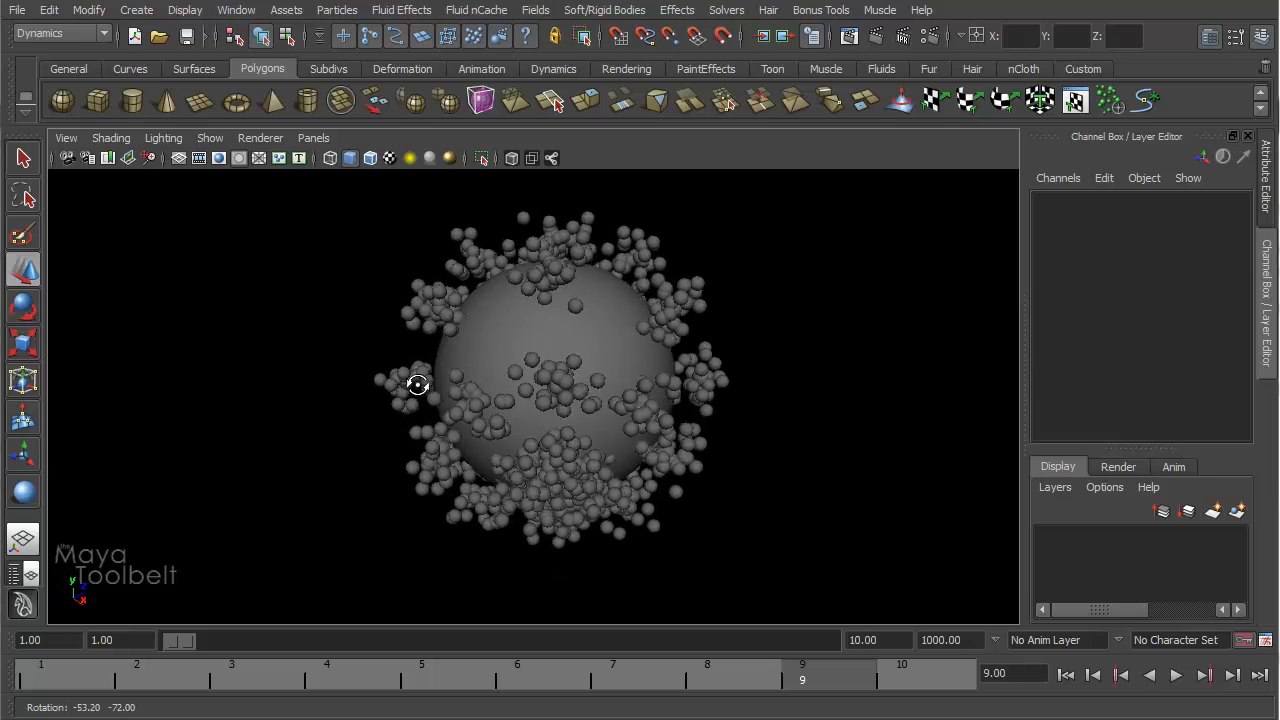
pyautogui.keyDown('alt'); pyautogui.moveTo(478, 346); pyautogui.dragTo(531, 366); pyautogui.keyUp('alt')
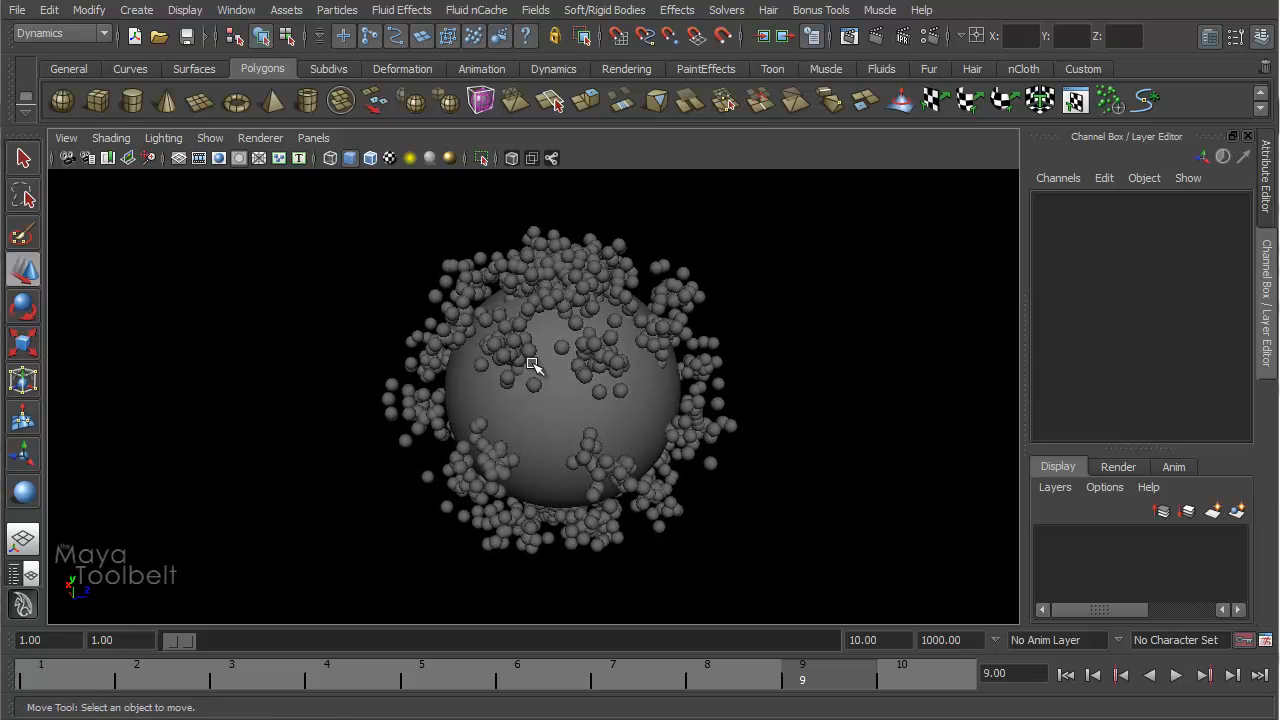
# - Select the NURBS sphere and examine from several angles where the particle clusters sit relative to its surface lines
pyautogui.keyDown('alt'); pyautogui.moveTo(610, 418); pyautogui.dragTo(529, 391); pyautogui.keyUp('alt')
pyautogui.keyDown('alt'); pyautogui.moveTo(529, 391); pyautogui.dragTo(594, 363, button='right'); pyautogui.keyUp('alt')
pyautogui.click(586, 390)
pyautogui.keyDown('alt'); pyautogui.moveTo(586, 390); pyautogui.dragTo(740, 338); pyautogui.keyUp('alt')
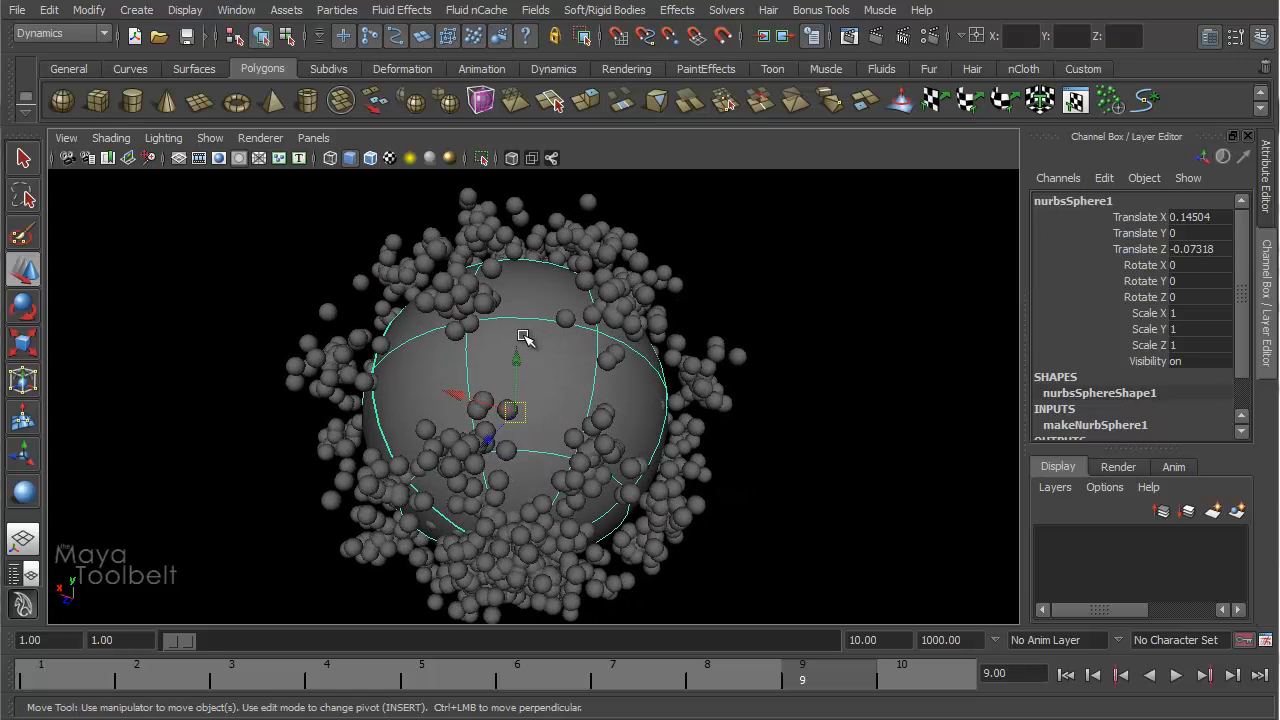
pyautogui.keyDown('alt'); pyautogui.moveTo(703, 363); pyautogui.dragTo(622, 348); pyautogui.keyUp('alt')
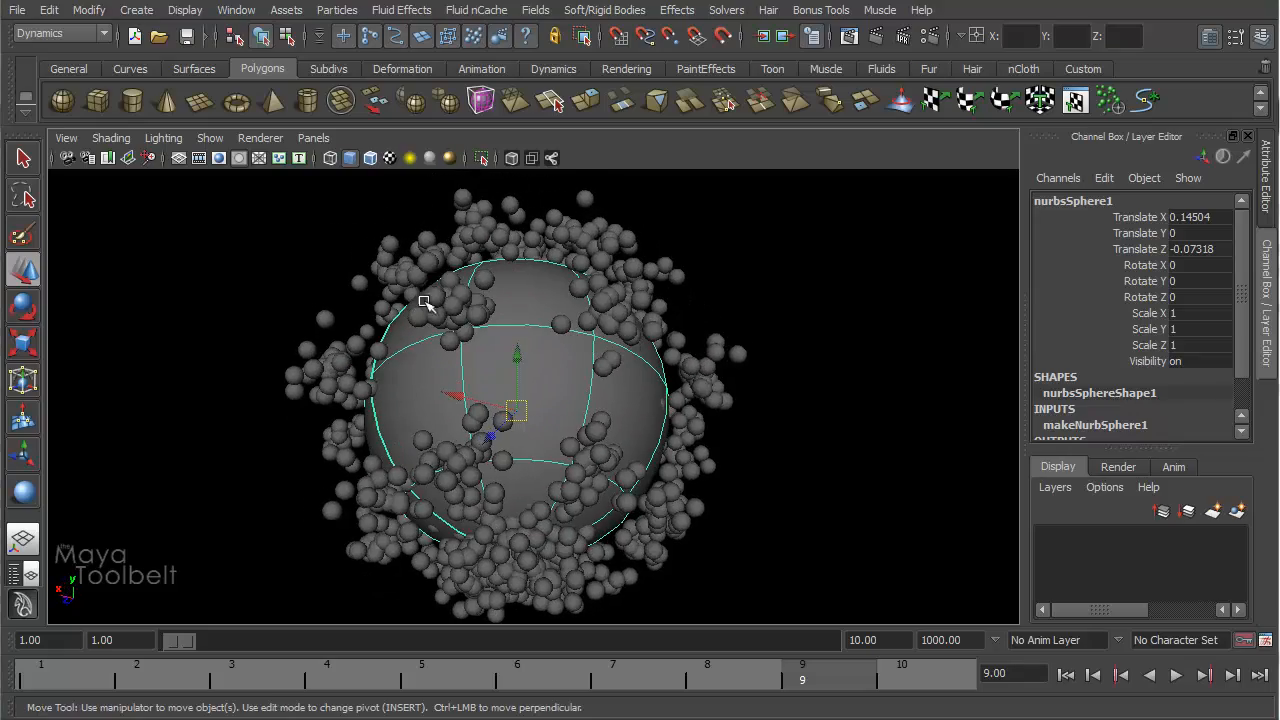
pyautogui.keyDown('alt'); pyautogui.moveTo(497, 381); pyautogui.dragTo(731, 447); pyautogui.keyUp('alt')
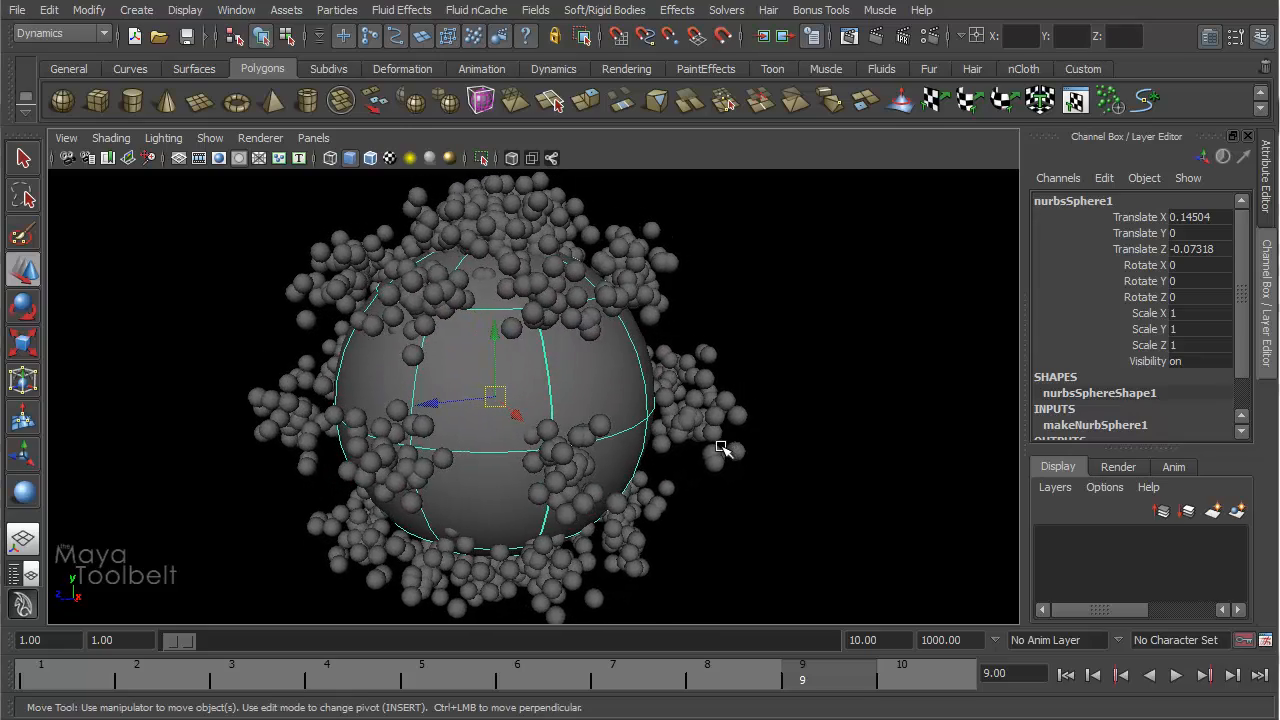
# - Change SphereEmitter1's Emitter Type to Directional and bring its Distance/Direction Attributes into view
pyautogui.hotkey('ctrl', 'a')
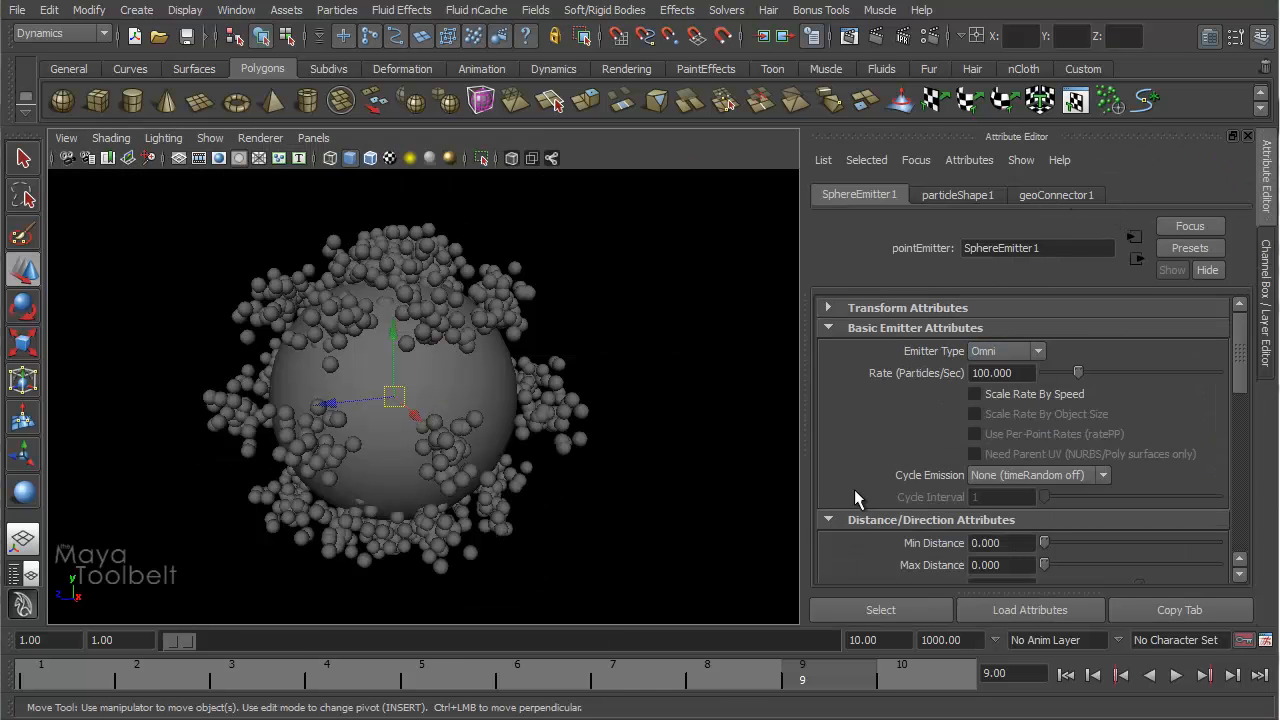
pyautogui.click(1037, 352)
pyautogui.click(1005, 366)
pyautogui.moveTo(1241, 365); pyautogui.dragTo(1247, 410)
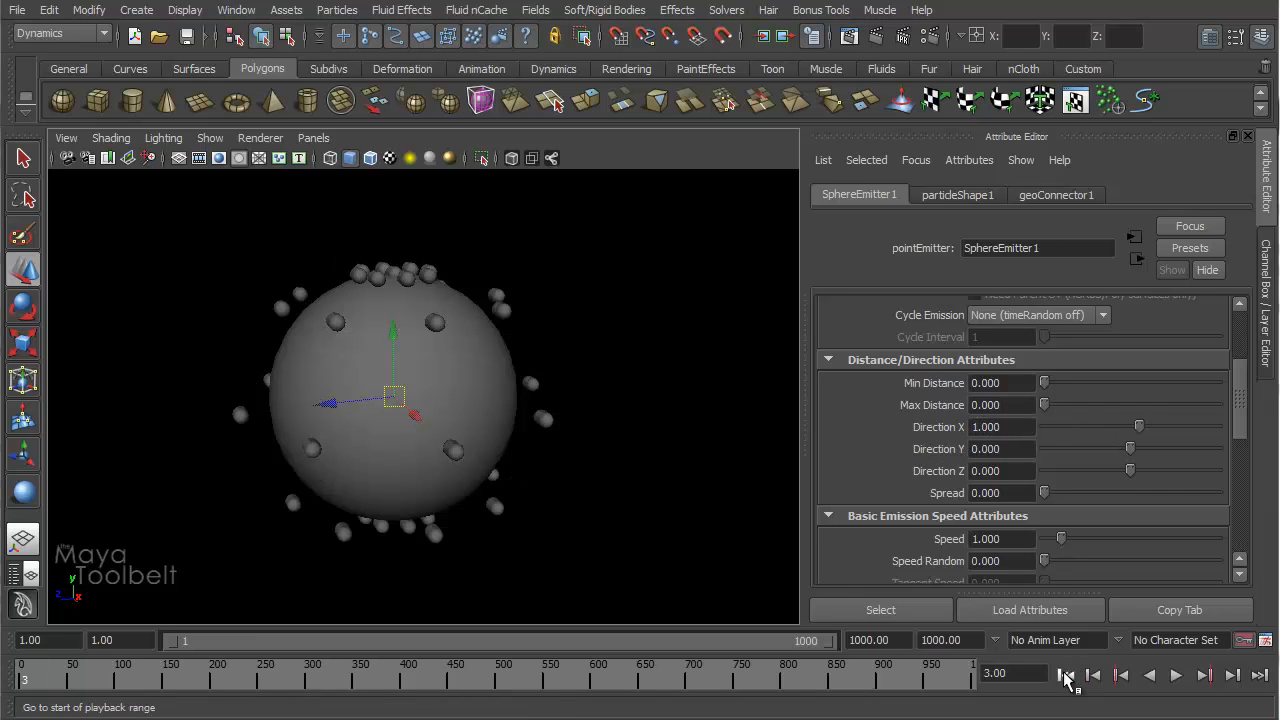
# - Play the simulation from the start to frame 45 and inspect the directional particle streams from the side
pyautogui.click(1066, 675)
pyautogui.click(1176, 675)
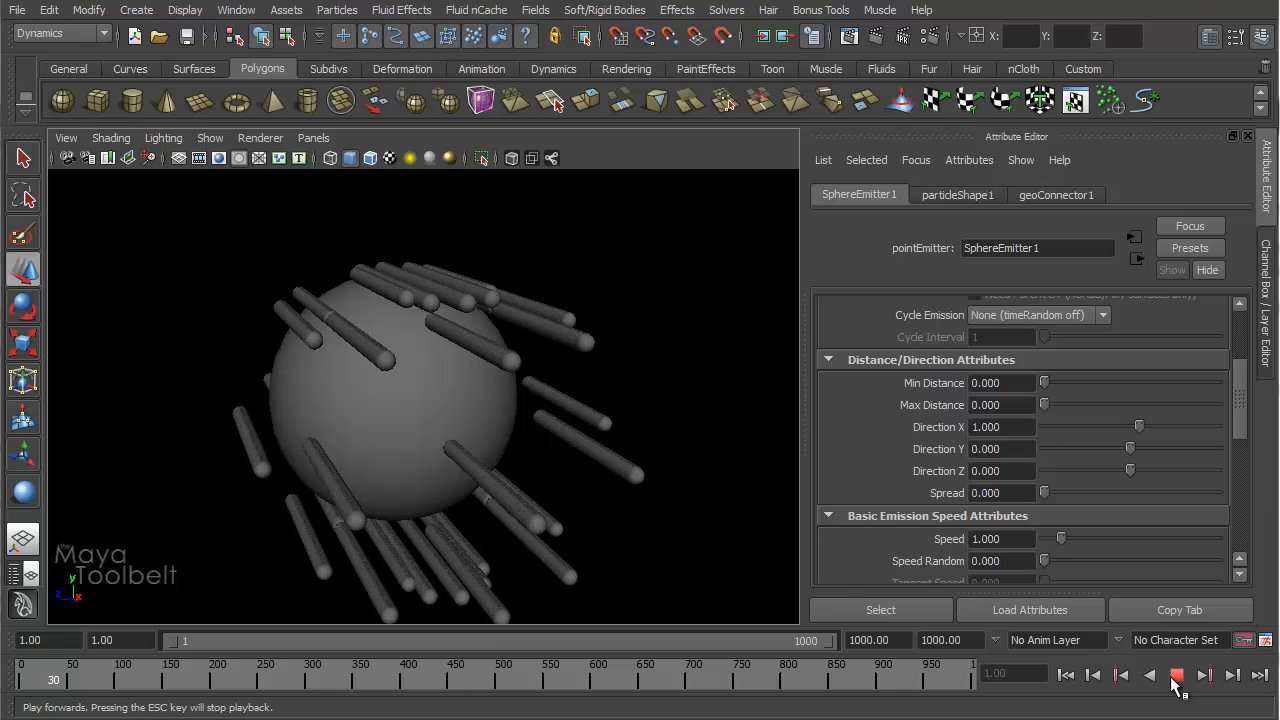
pyautogui.click(1176, 675)
pyautogui.keyDown('alt'); pyautogui.moveTo(495, 470); pyautogui.dragTo(460, 388); pyautogui.keyUp('alt')
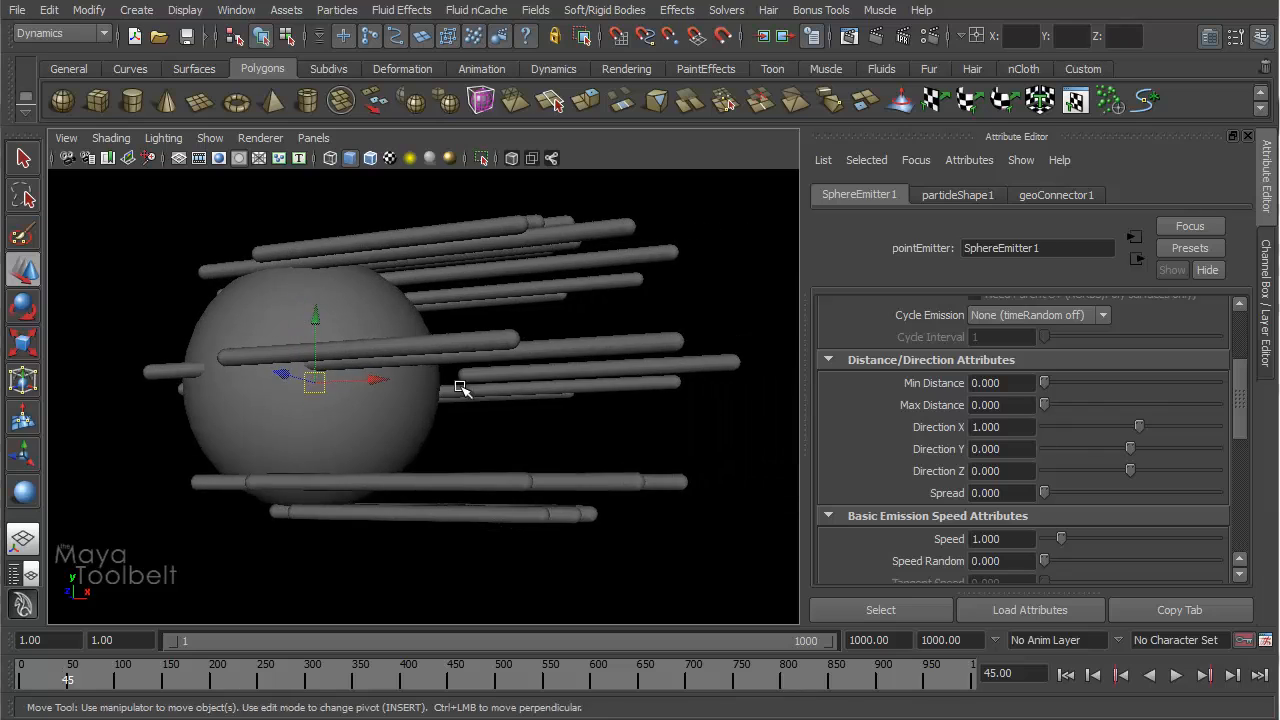
# - Set SphereEmitter1's Spread to 0.25, play the simulation from the start to frame 35, and view the streams from the opposite side
pyautogui.click(1015, 492)
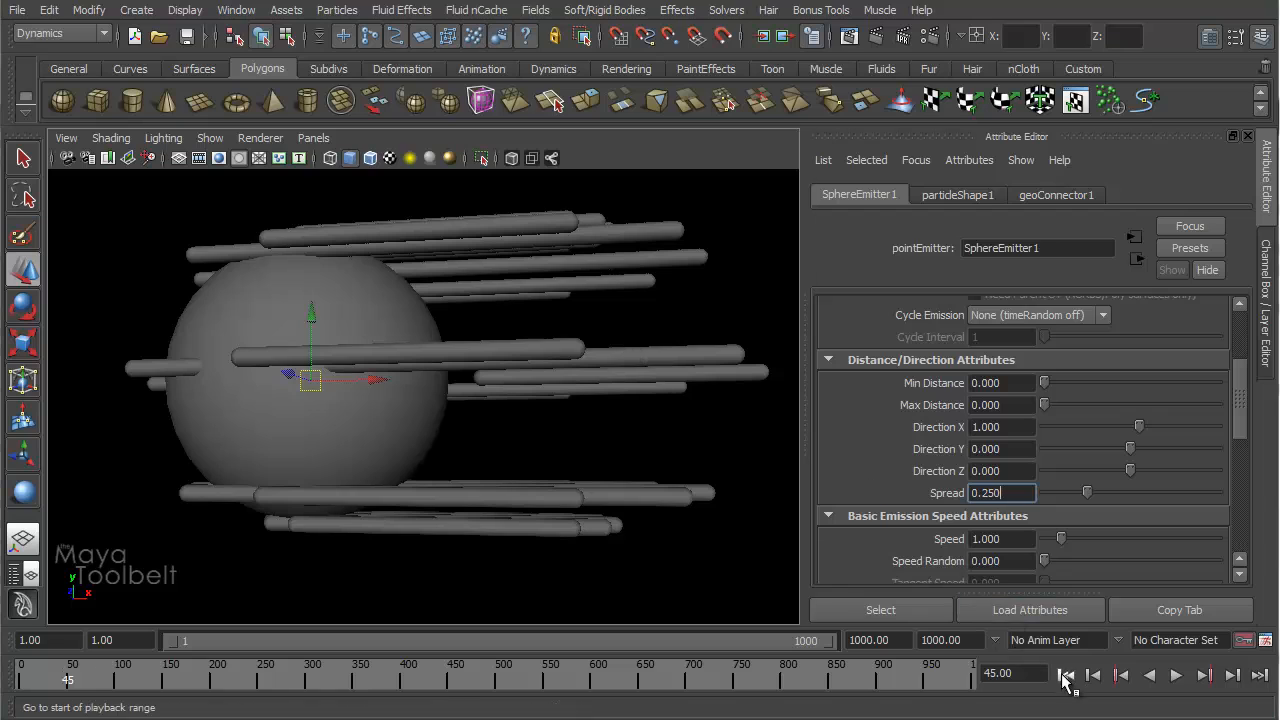
pyautogui.click(1064, 675)
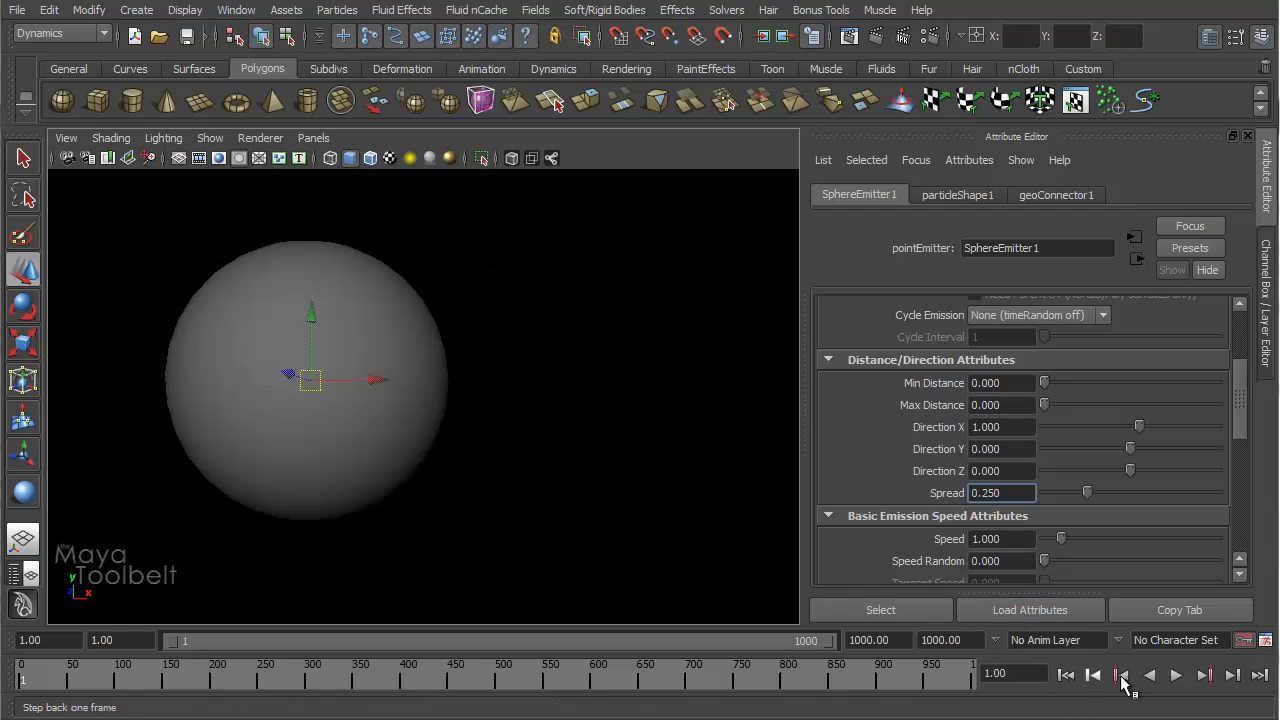
pyautogui.click(1176, 676)
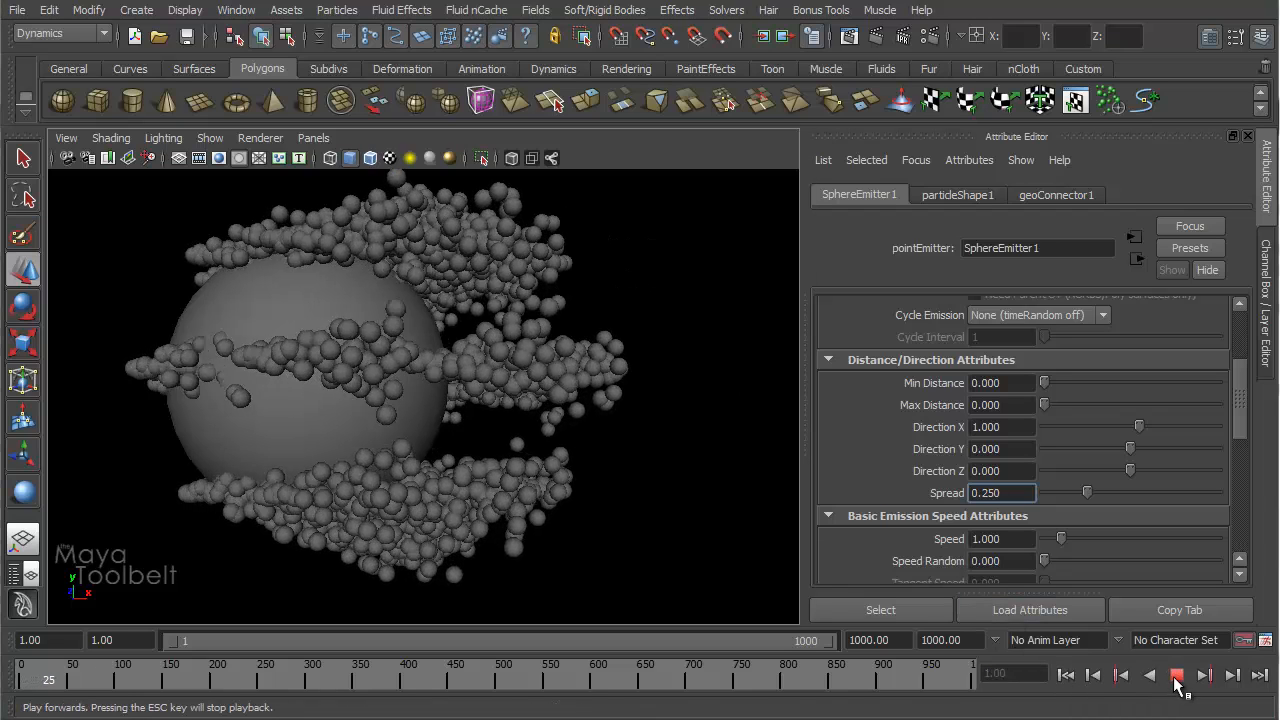
pyautogui.click(1176, 676)
pyautogui.keyDown('alt'); pyautogui.moveTo(440, 427); pyautogui.dragTo(130, 470); pyautogui.keyUp('alt')
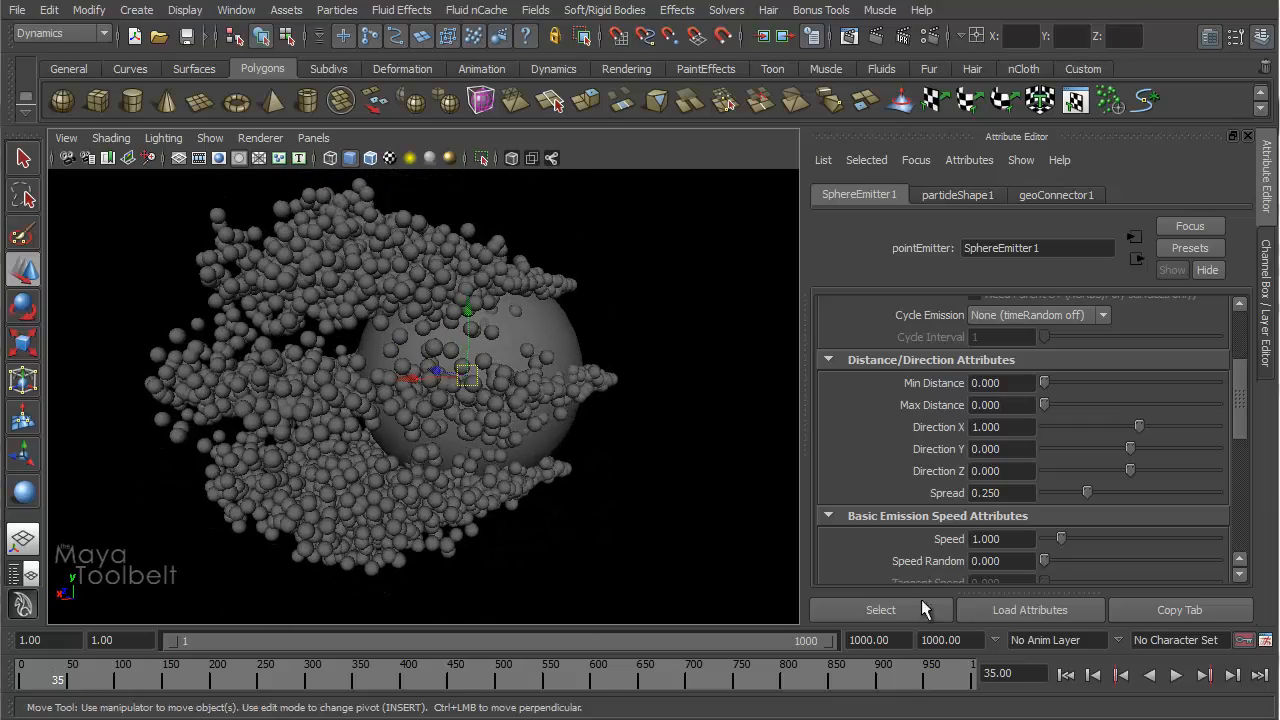
# - Replay the simulation from the start to frame 22 and inspect the spreading particle streams
pyautogui.click(1064, 675)
pyautogui.click(1176, 676)
pyautogui.click(1176, 676)
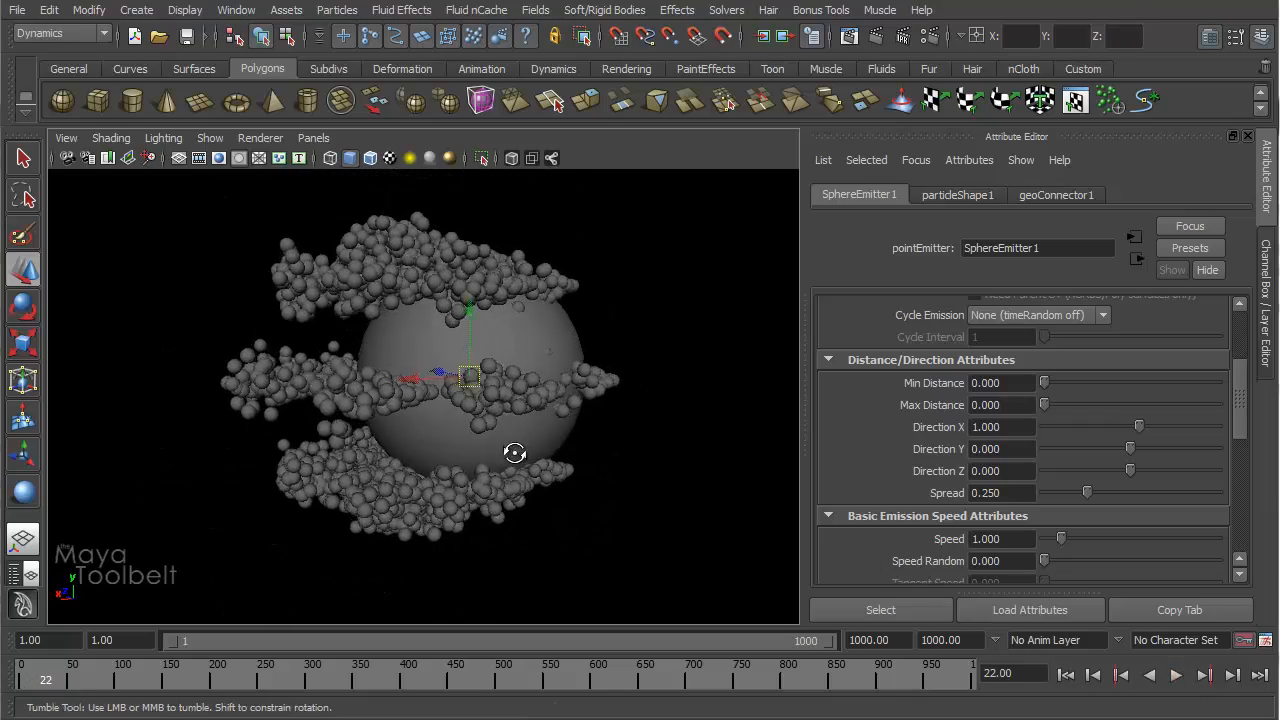
pyautogui.keyDown('alt'); pyautogui.moveTo(514, 449); pyautogui.dragTo(502, 415); pyautogui.keyUp('alt')
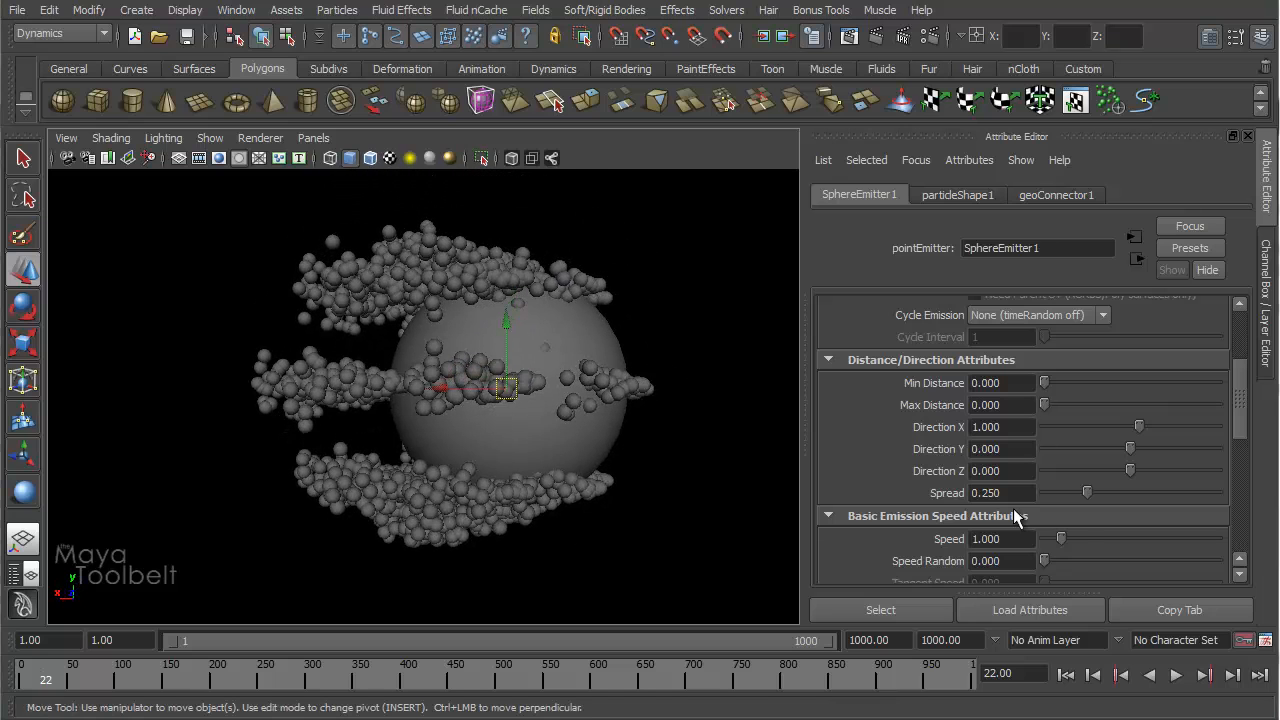
# - Redirect the emission along Y by setting Direction X to 0 and Direction Y to 1
pyautogui.click(1024, 429)
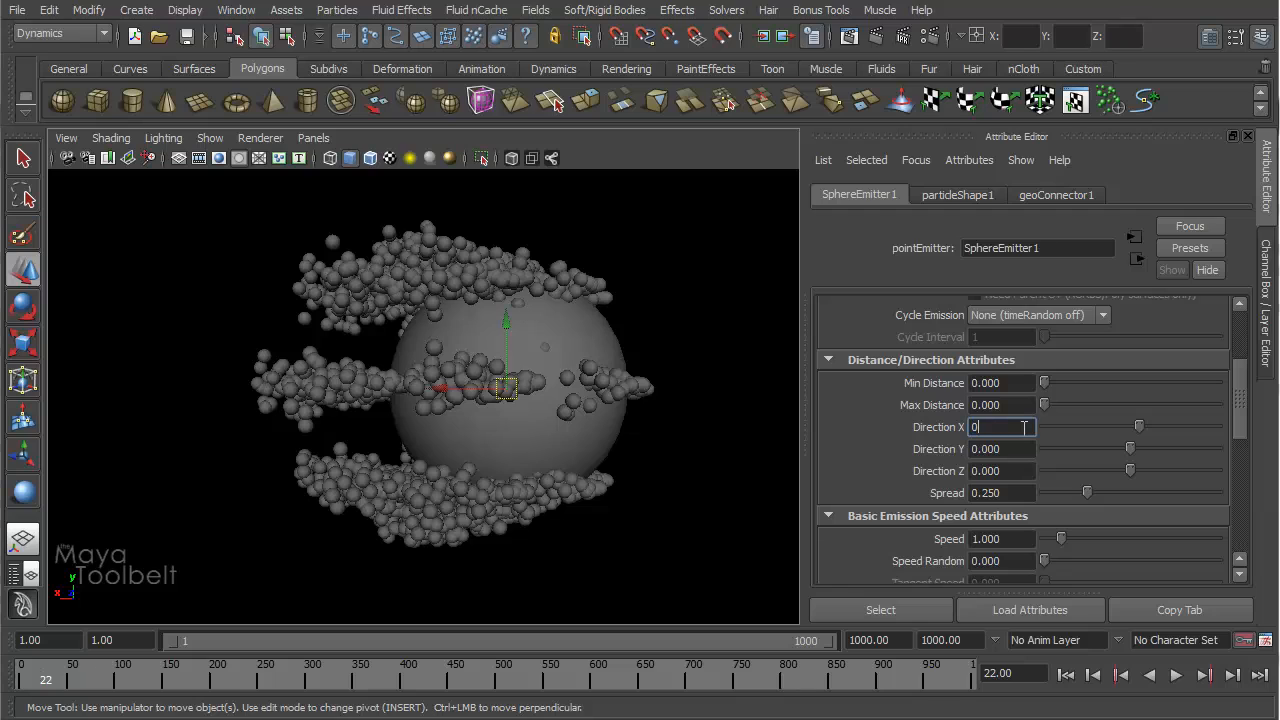
pyautogui.click(1013, 452)
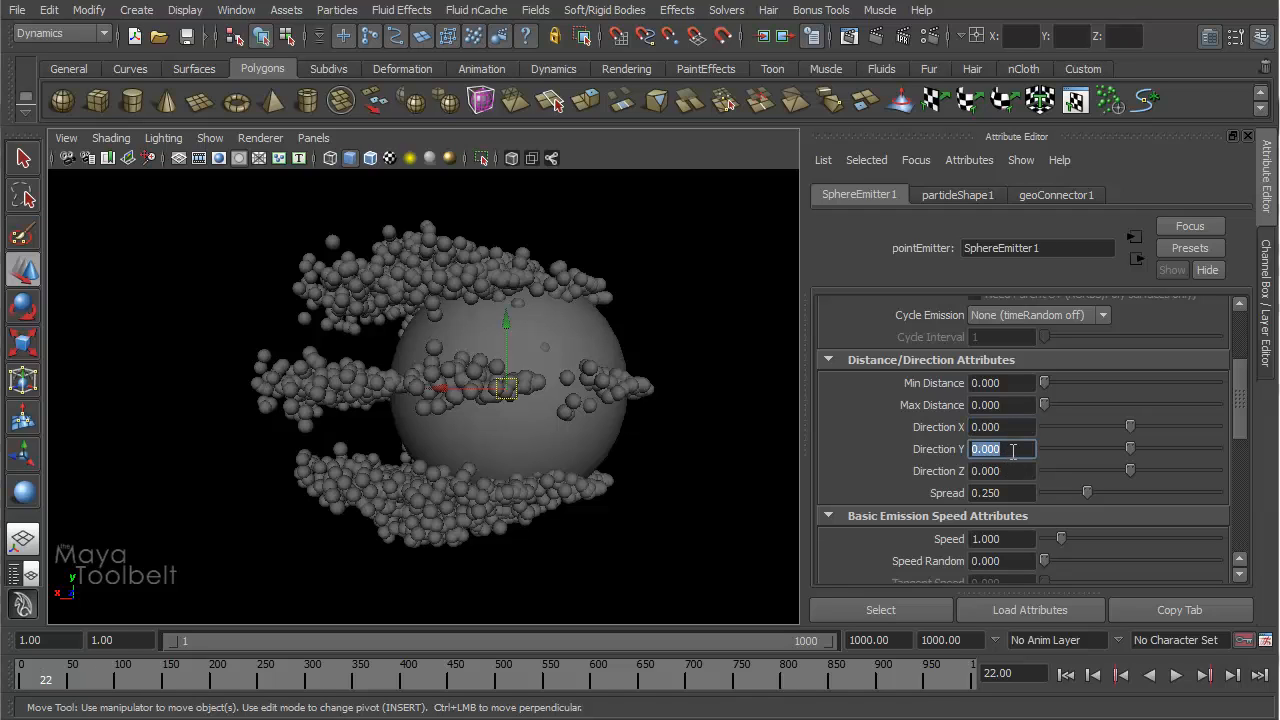
pyautogui.write('1')
pyautogui.press('Return')
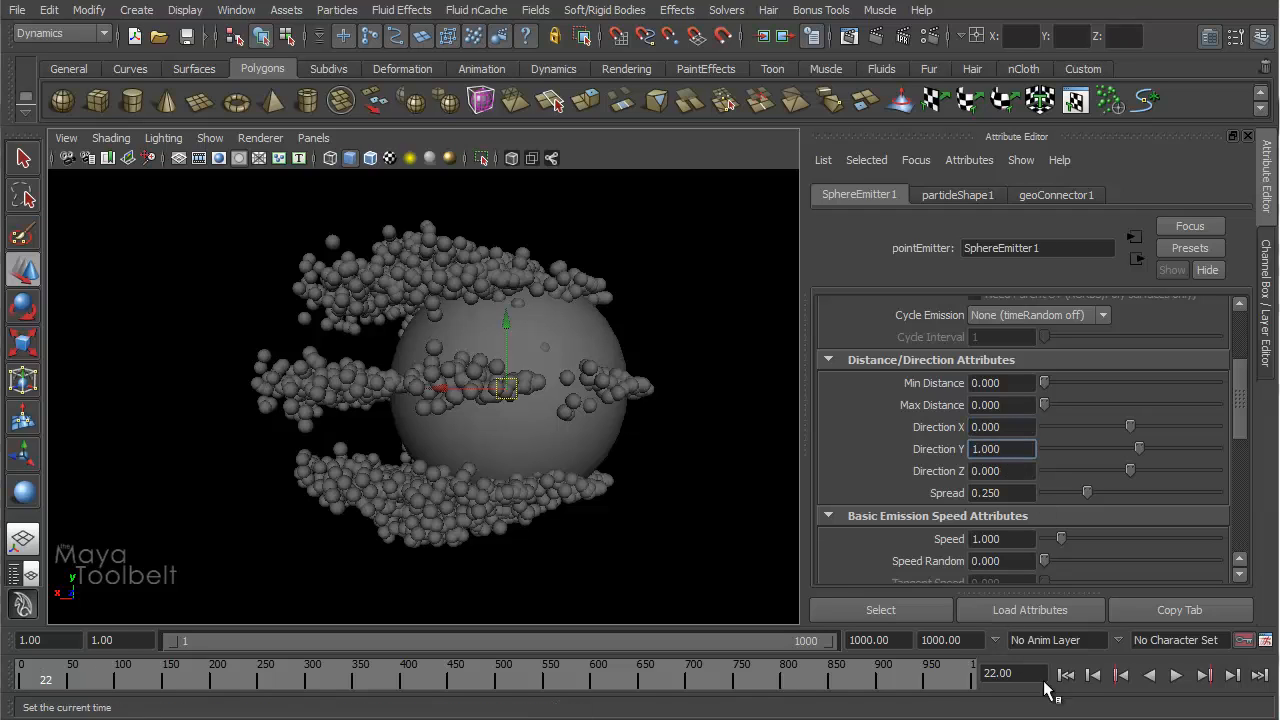
# - Play the simulation from the start, inspect the Y-directed particle streams from several angles, and rewind to frame 1
pyautogui.click(1066, 675)
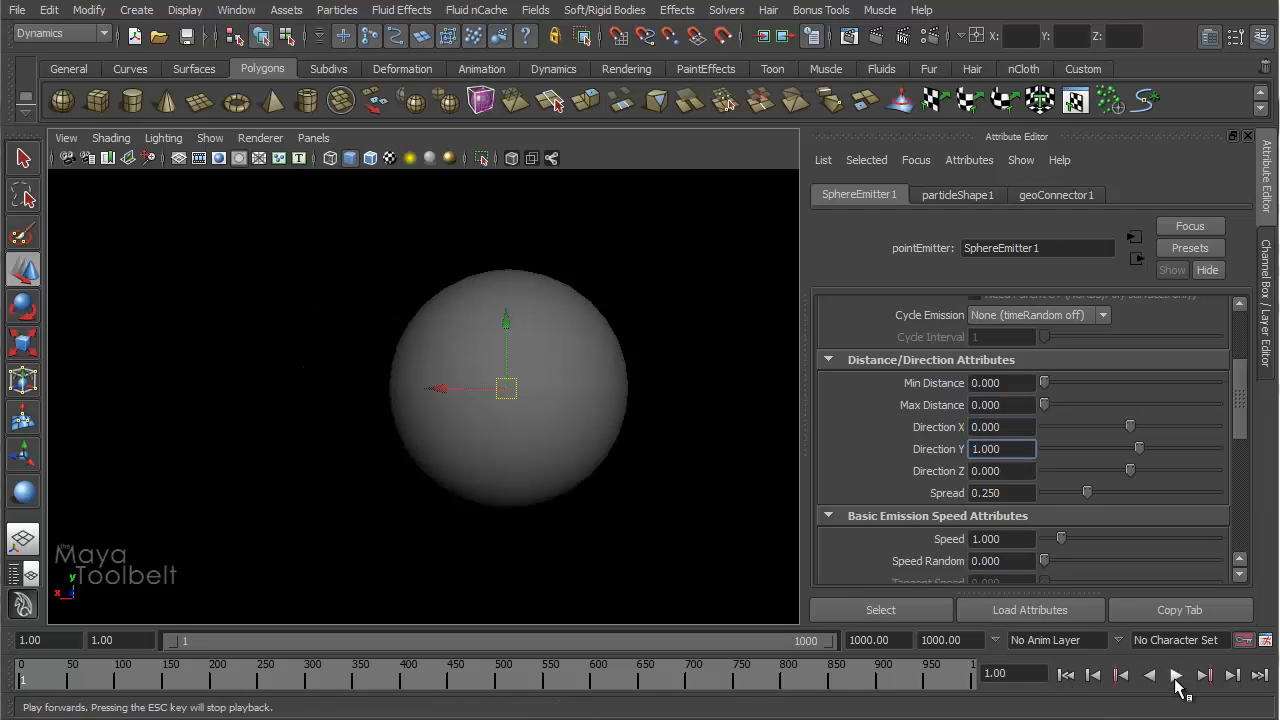
pyautogui.click(1176, 675)
pyautogui.keyDown('alt'); pyautogui.moveTo(689, 457); pyautogui.dragTo(647, 392); pyautogui.keyUp('alt')
pyautogui.keyDown('alt'); pyautogui.moveTo(490, 405); pyautogui.dragTo(446, 296); pyautogui.keyUp('alt')
pyautogui.keyDown('alt'); pyautogui.moveTo(446, 296); pyautogui.dragTo(380, 300, button='middle'); pyautogui.keyUp('alt')
pyautogui.keyDown('alt'); pyautogui.moveTo(380, 300); pyautogui.dragTo(433, 318, button='right'); pyautogui.keyUp('alt')
pyautogui.keyDown('alt'); pyautogui.moveTo(433, 318); pyautogui.dragTo(418, 320, button='middle'); pyautogui.keyUp('alt')
pyautogui.click(1066, 676)
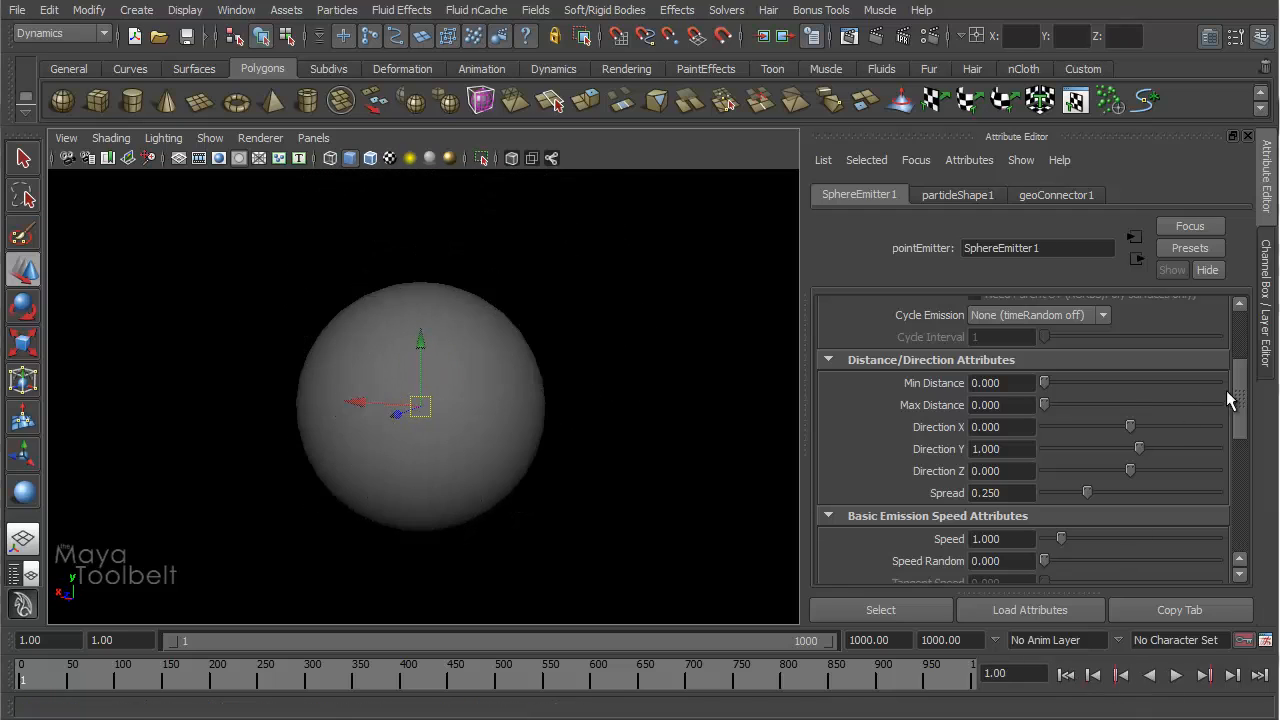
# - Change SphereEmitter1's Emitter Type from Directional to Surface
pyautogui.scroll(5, 1228, 398)
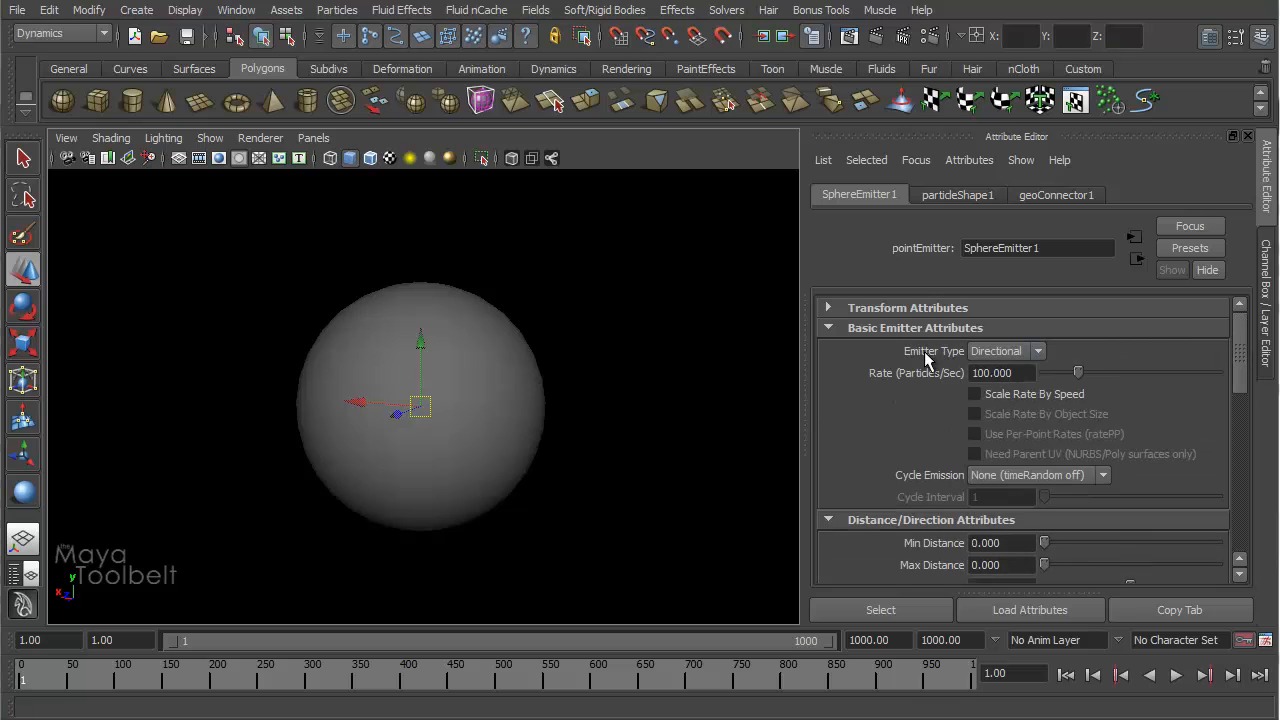
pyautogui.click(1040, 355)
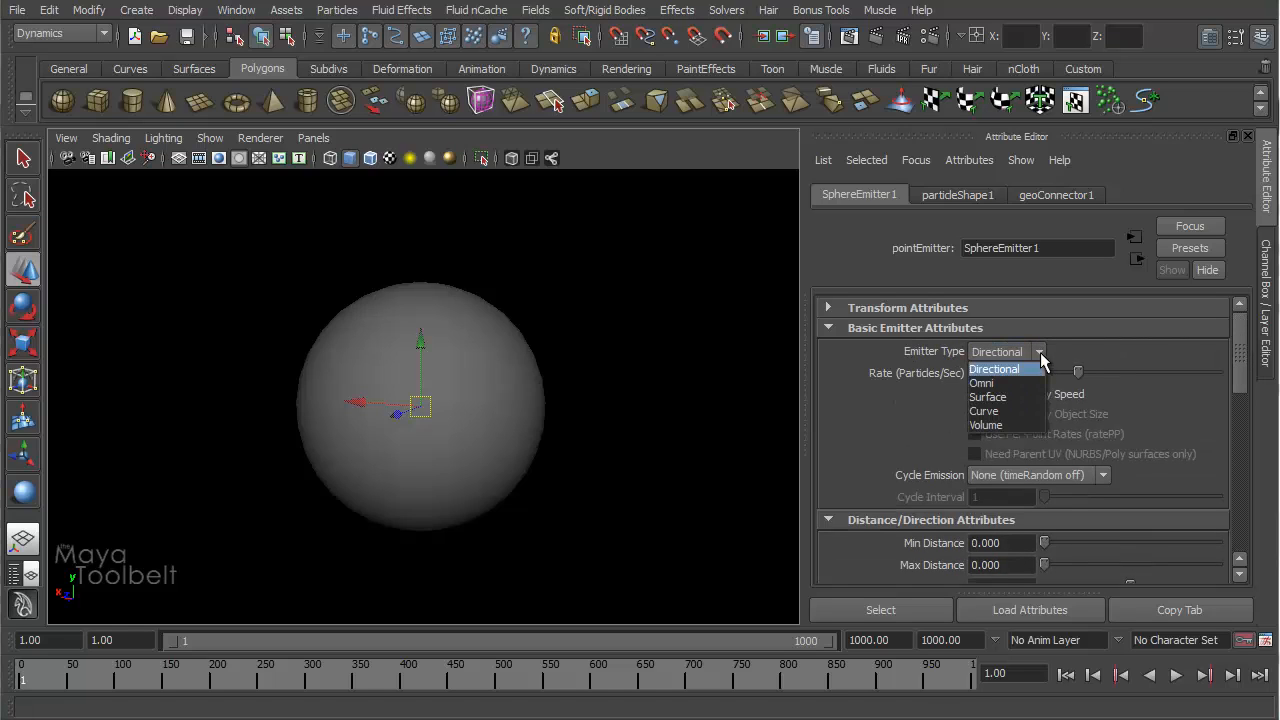
pyautogui.click(999, 399)
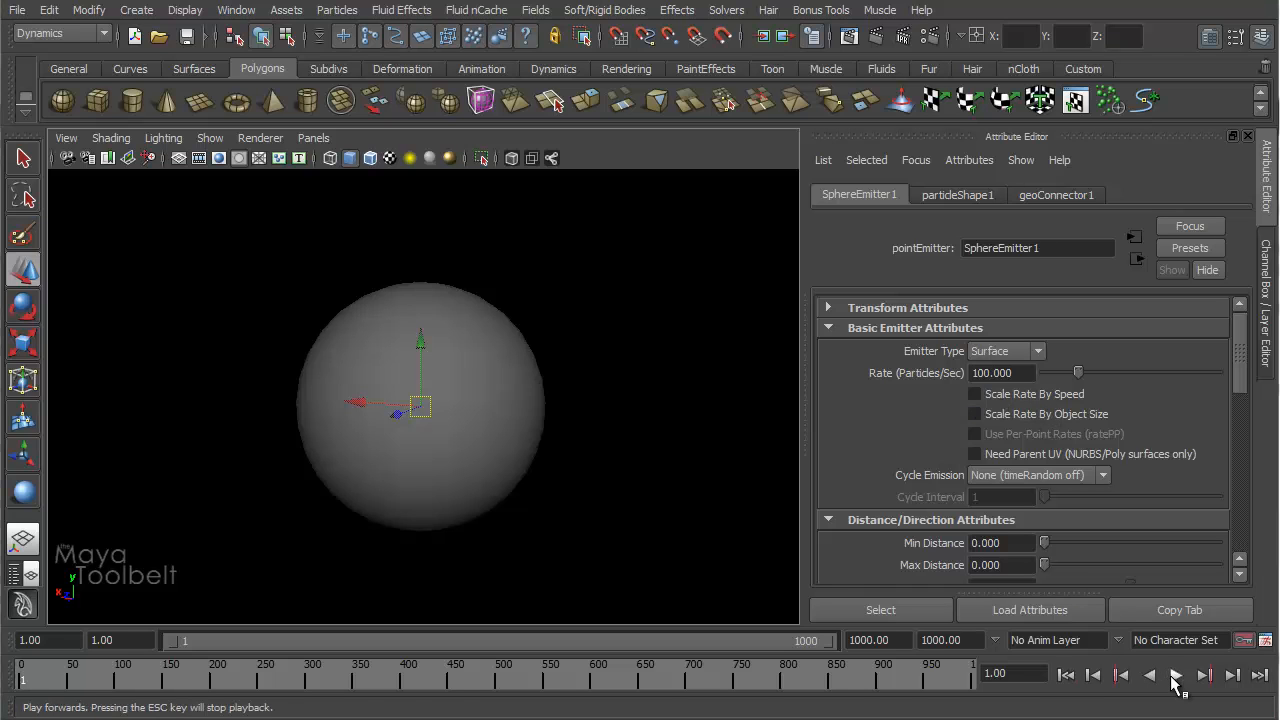
# - Play the surface emission to frame 37, inspect the particles around the sphere, and review the Basic Emission Speed Attributes
pyautogui.click(1176, 677)
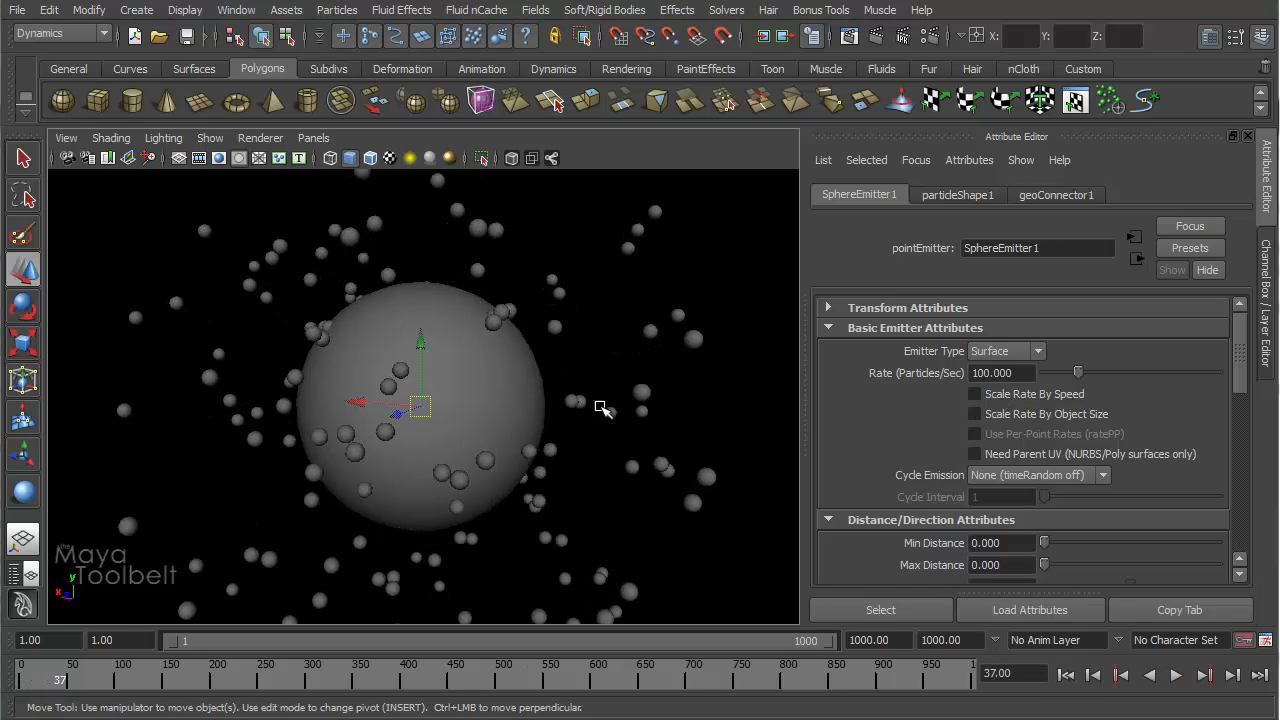
pyautogui.keyDown('alt'); pyautogui.moveTo(601, 409); pyautogui.dragTo(613, 447); pyautogui.keyUp('alt')
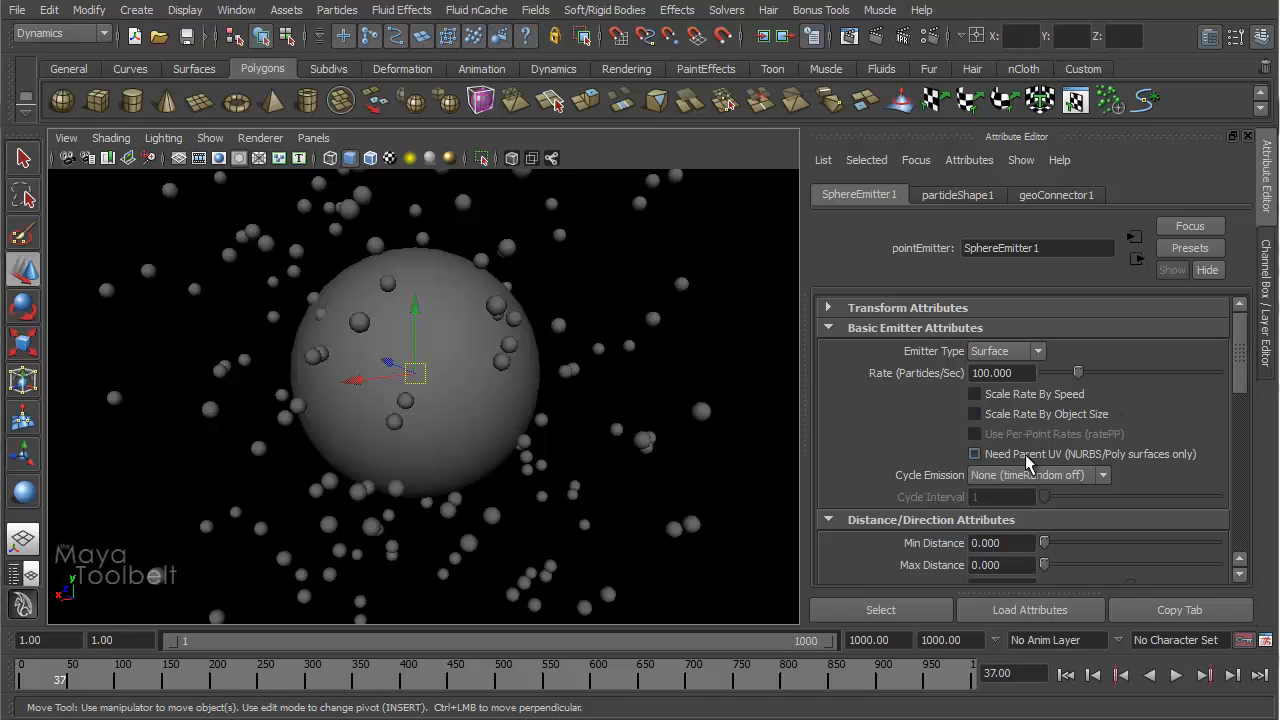
pyautogui.moveTo(1240, 368); pyautogui.dragTo(1258, 457)
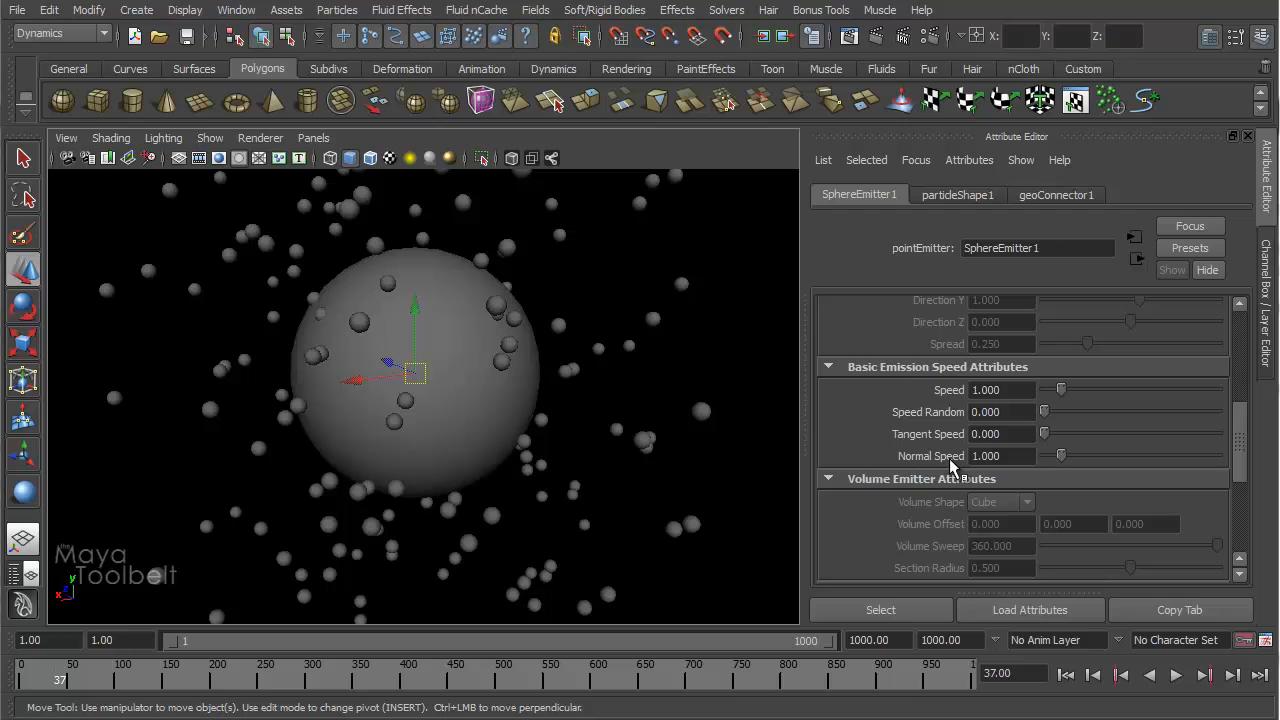
pyautogui.moveTo(1245, 456); pyautogui.dragTo(1245, 322)
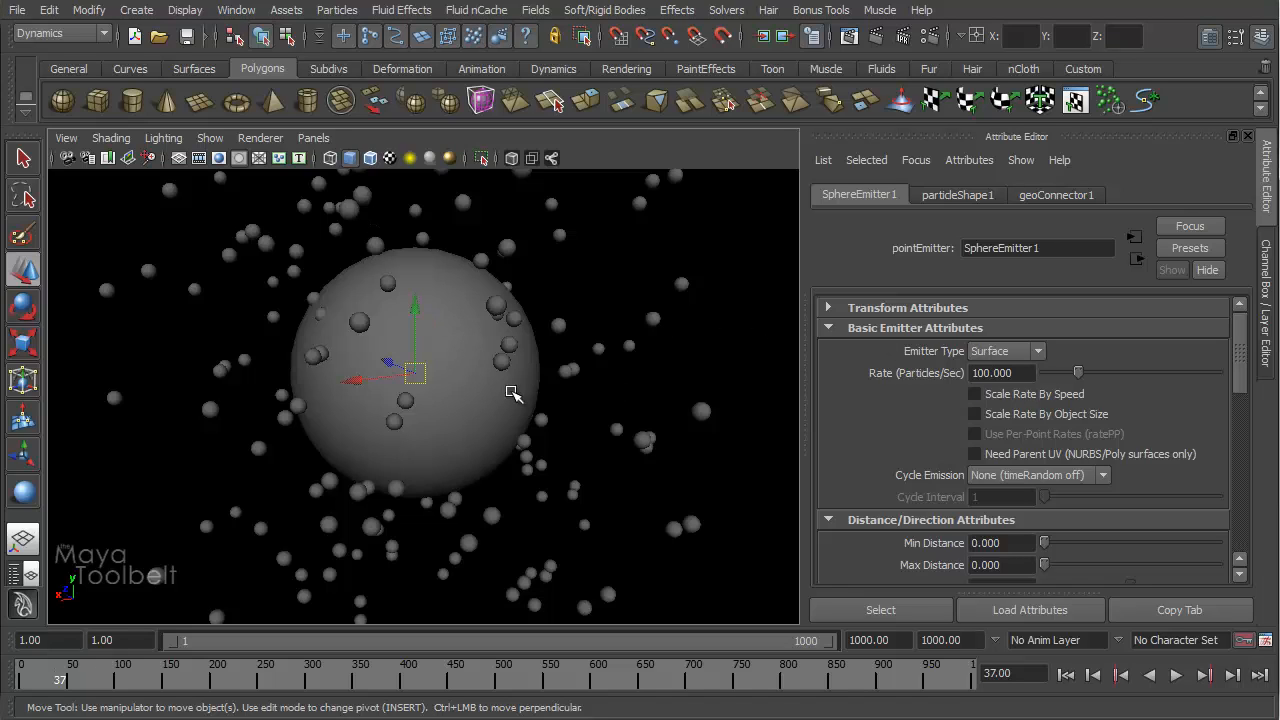
# - Select SphereEmitter1 in the Outliner and enable Scale Rate By Object Size
pyautogui.click(481, 429)
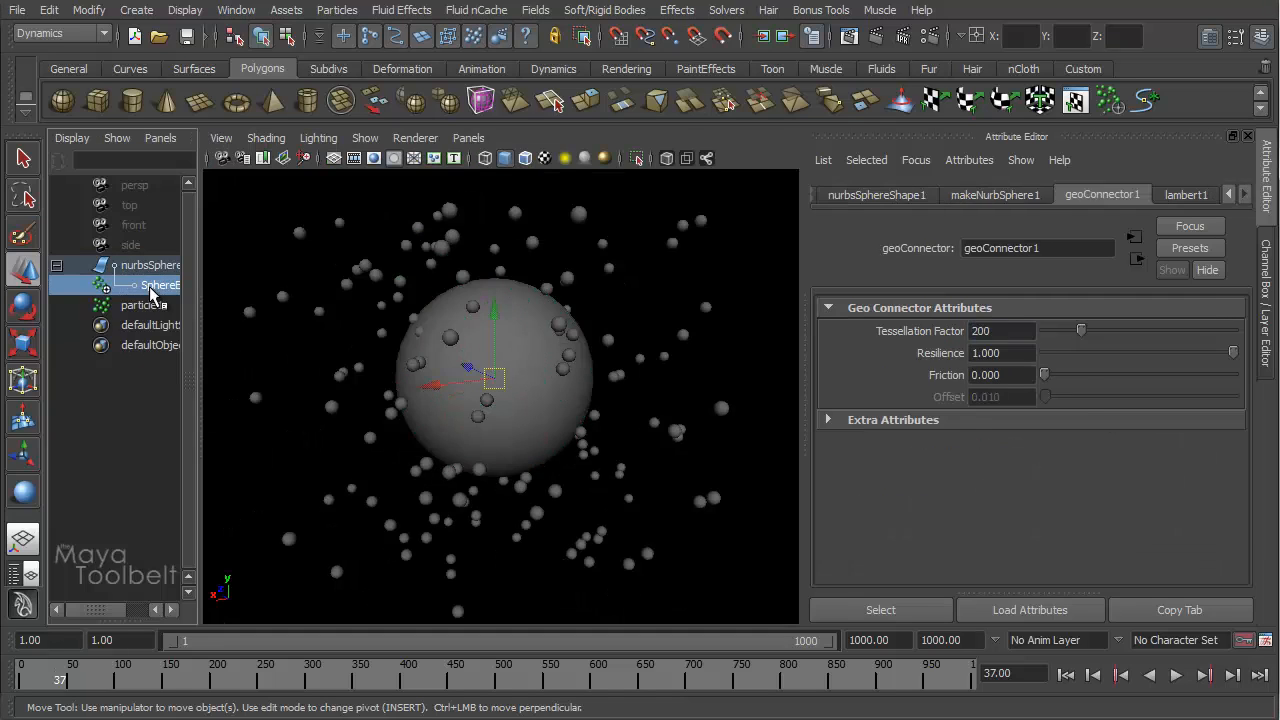
pyautogui.click(158, 285)
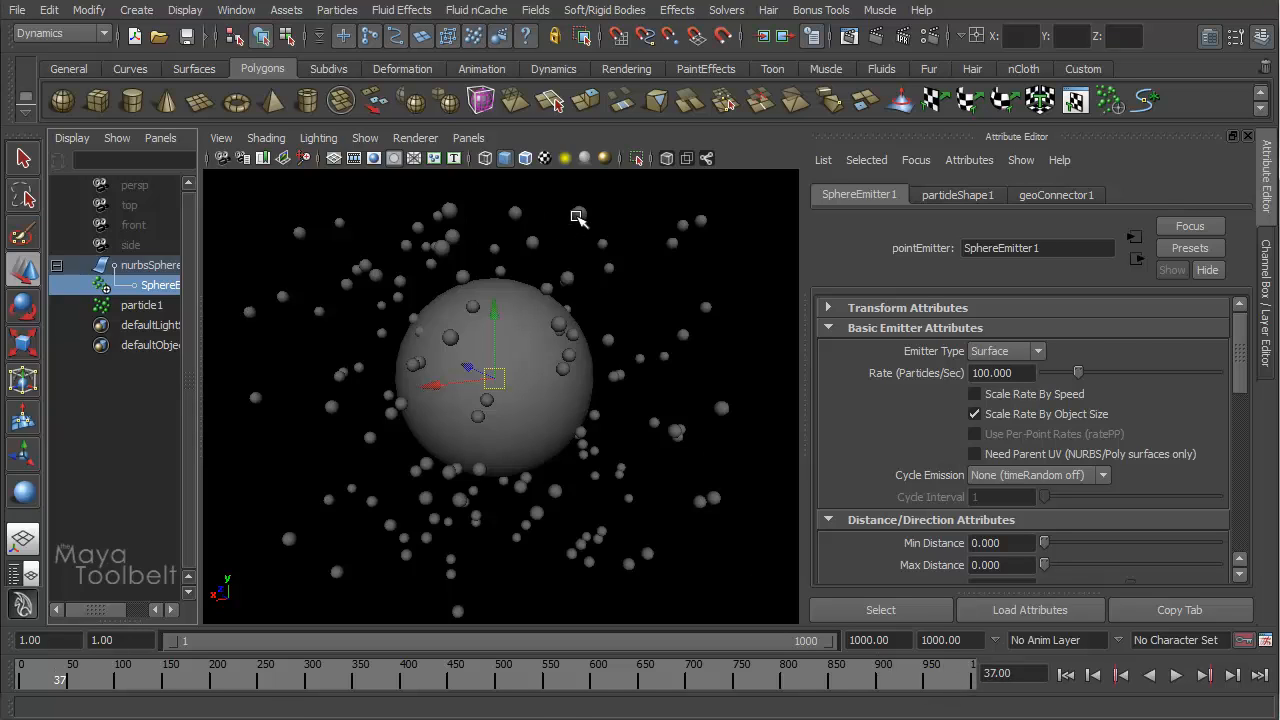
# - Bring up particleShape1's General Control Attributes, replay the simulation from the start to frame 45, and check the particle Count
pyautogui.click(577, 217)
pyautogui.click(922, 196)
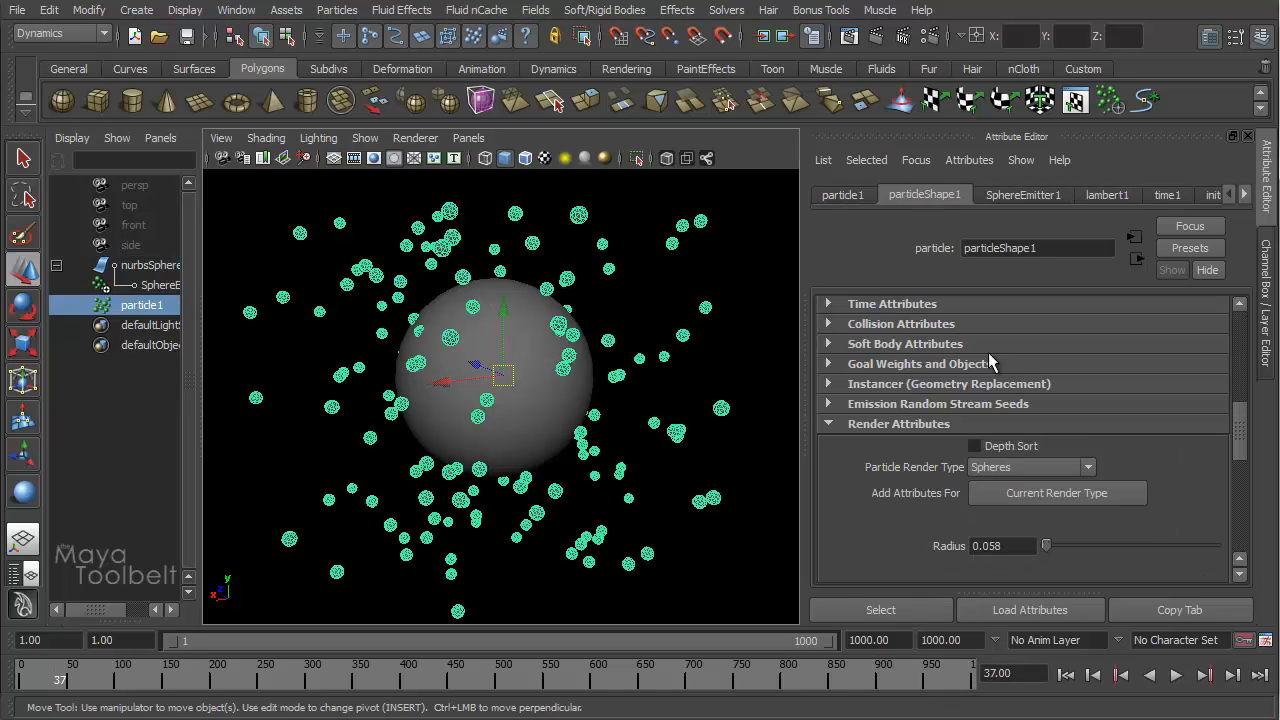
pyautogui.scroll(5, 980, 380)
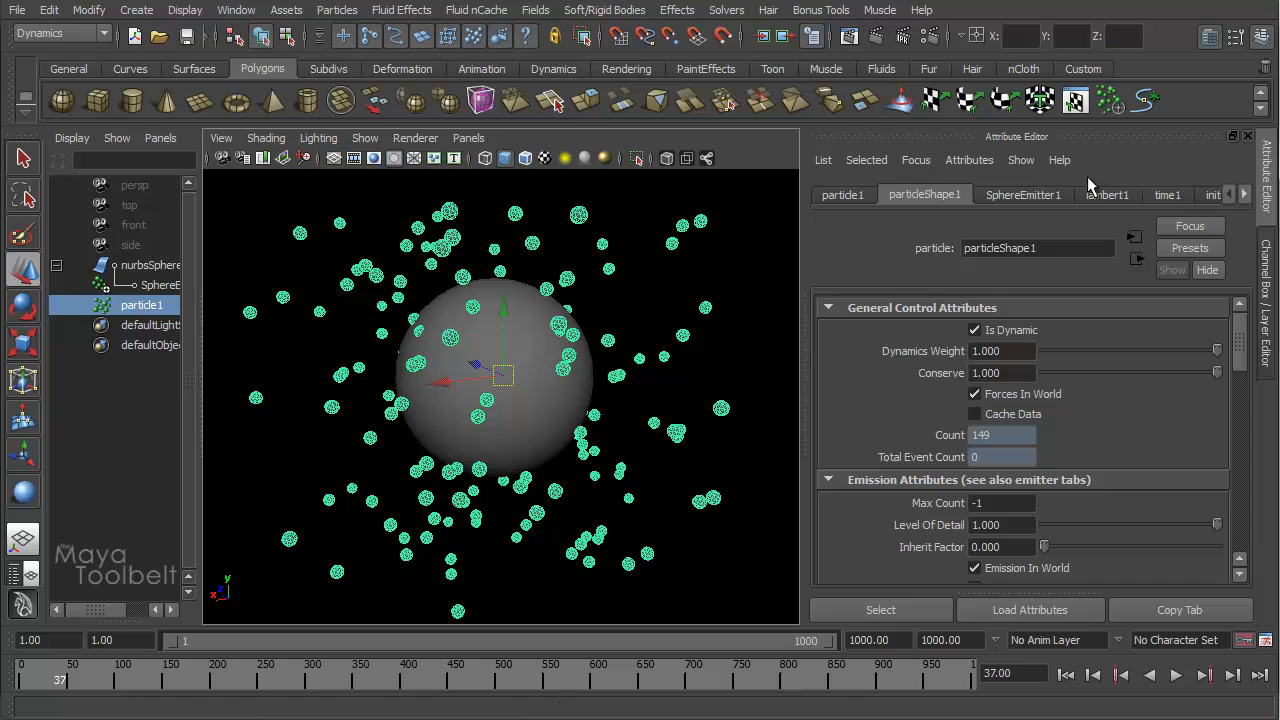
pyautogui.click(1081, 677)
pyautogui.click(1176, 676)
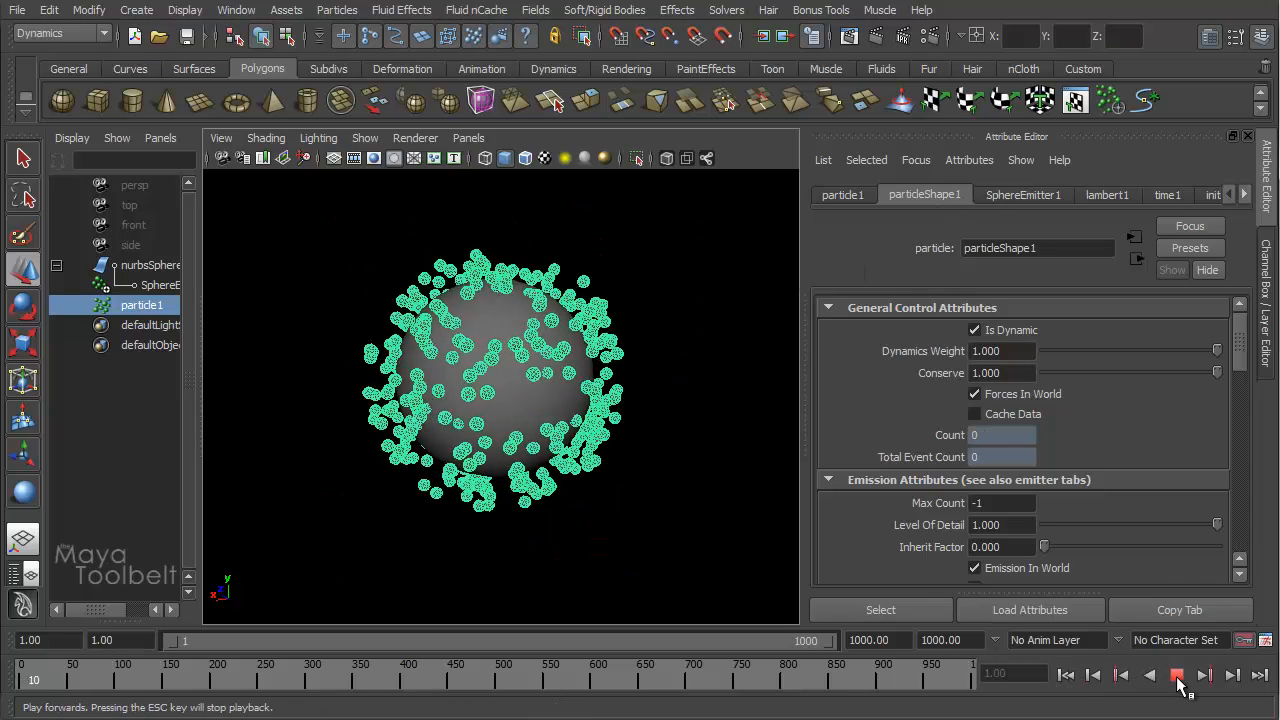
pyautogui.click(1177, 676)
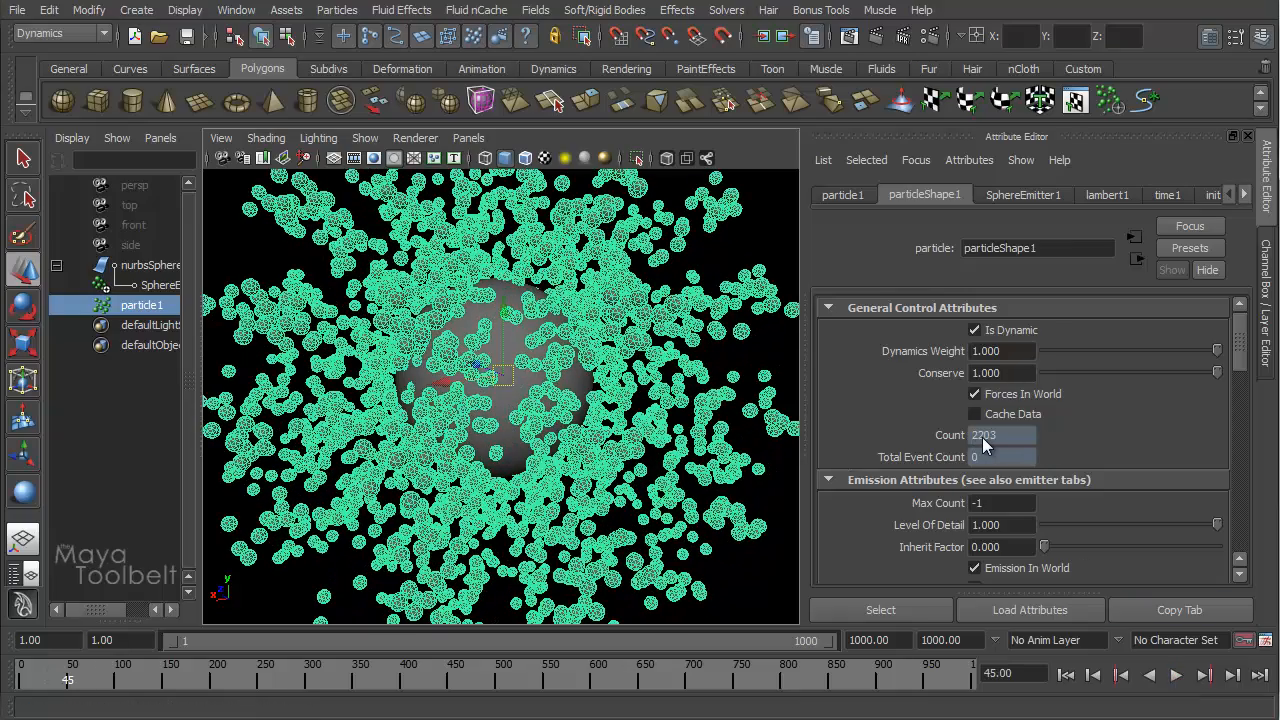
# - Scale the NURBS sphere down uniformly to about a quarter of its size
pyautogui.click(594, 337)
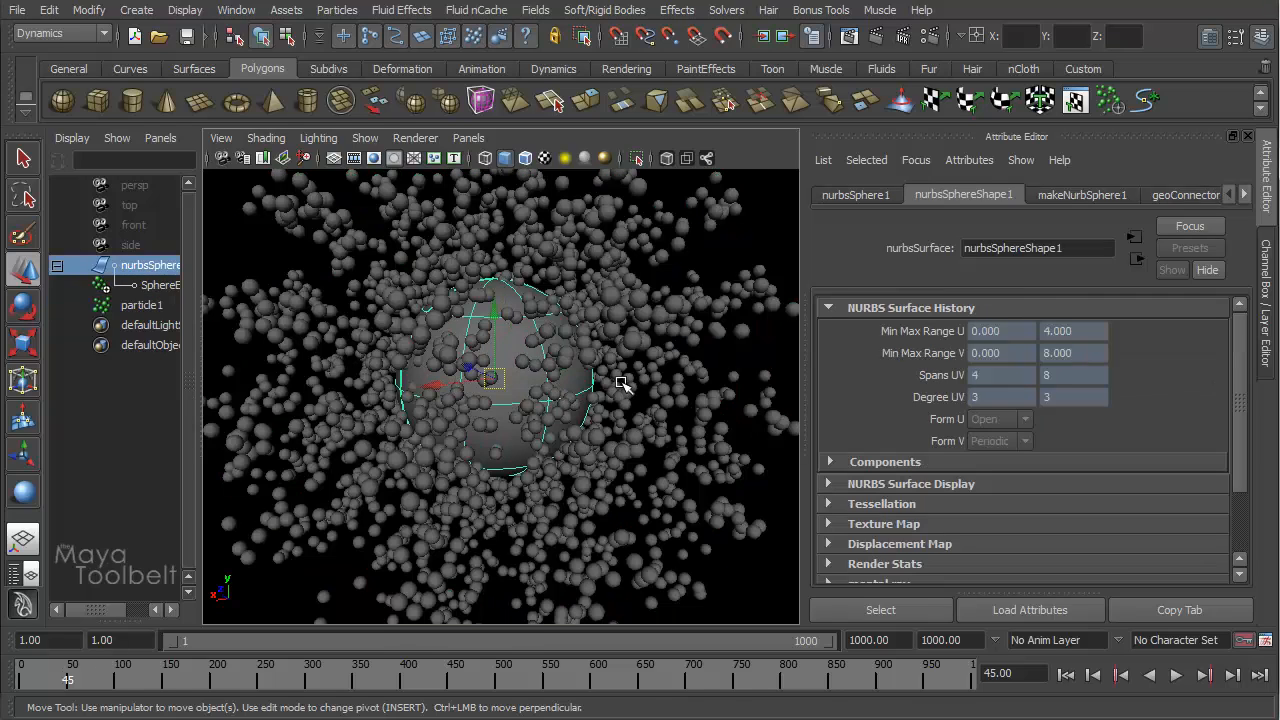
pyautogui.press('r')
pyautogui.moveTo(700, 417); pyautogui.dragTo(572, 448, button='middle')
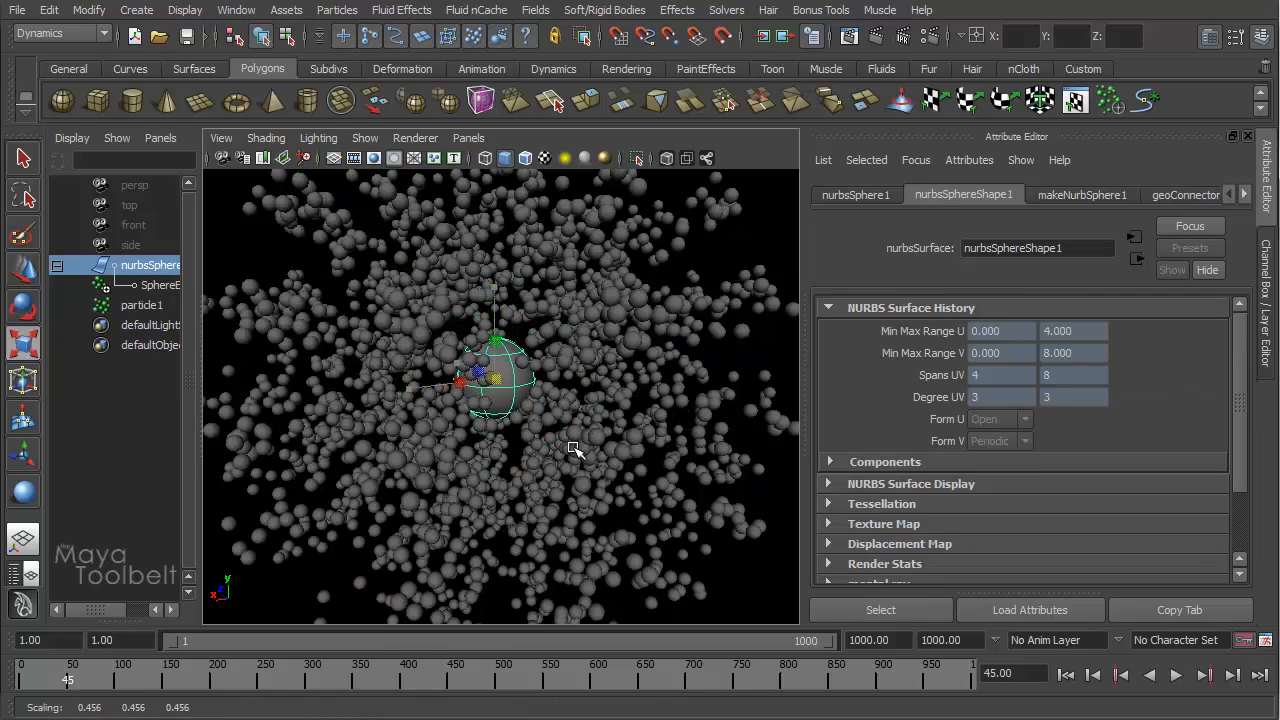
# - Replay the simulation from the start to frame 40 and check particleShape1's Count for the smaller sphere
pyautogui.click(1066, 675)
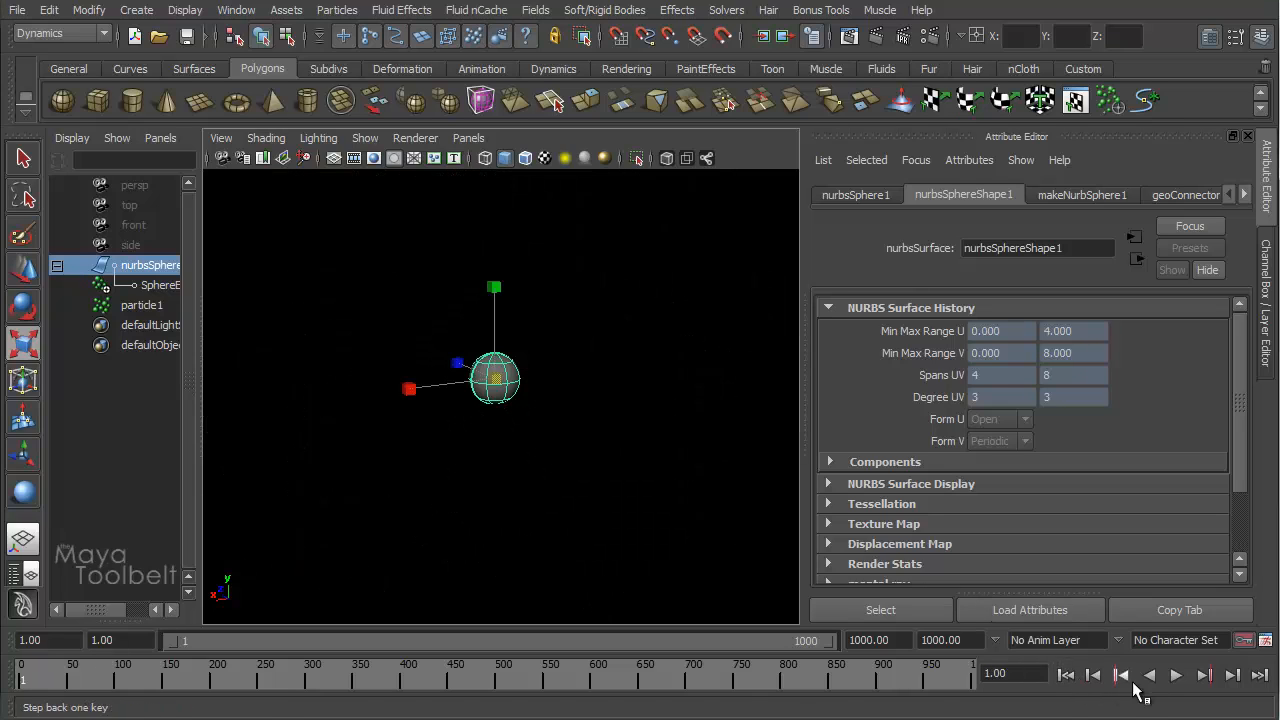
pyautogui.click(1176, 675)
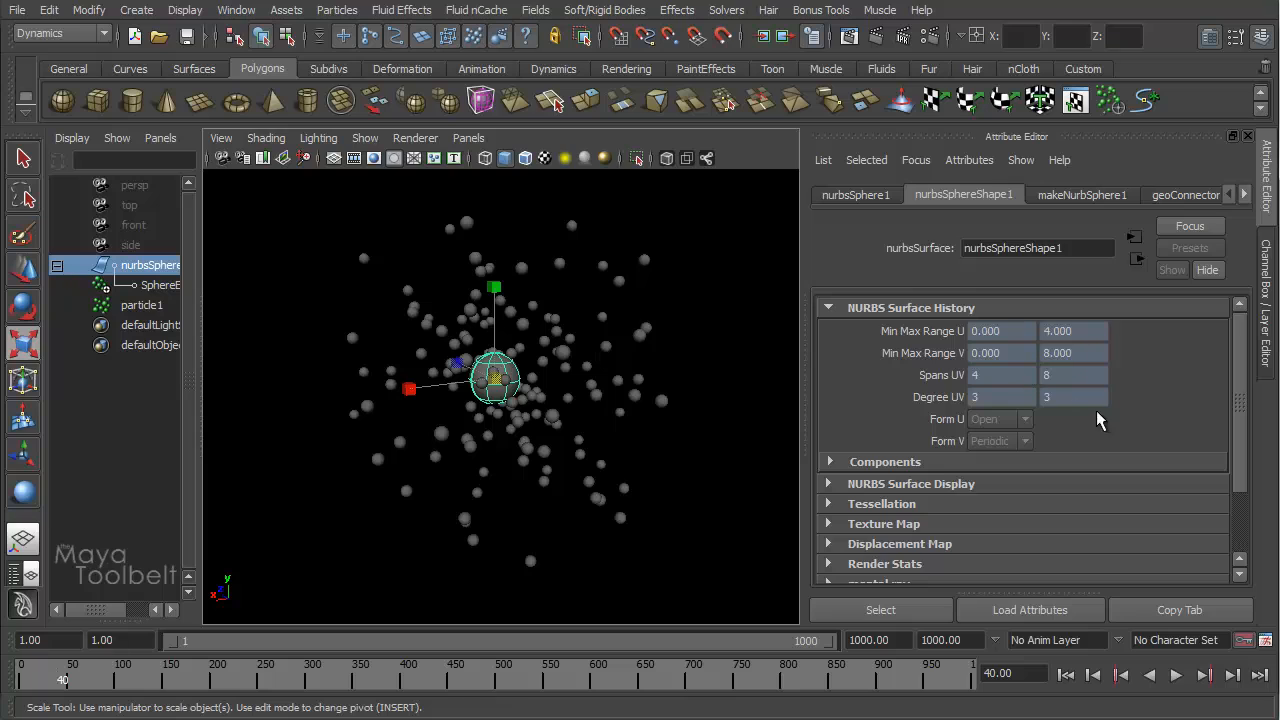
pyautogui.click(568, 264)
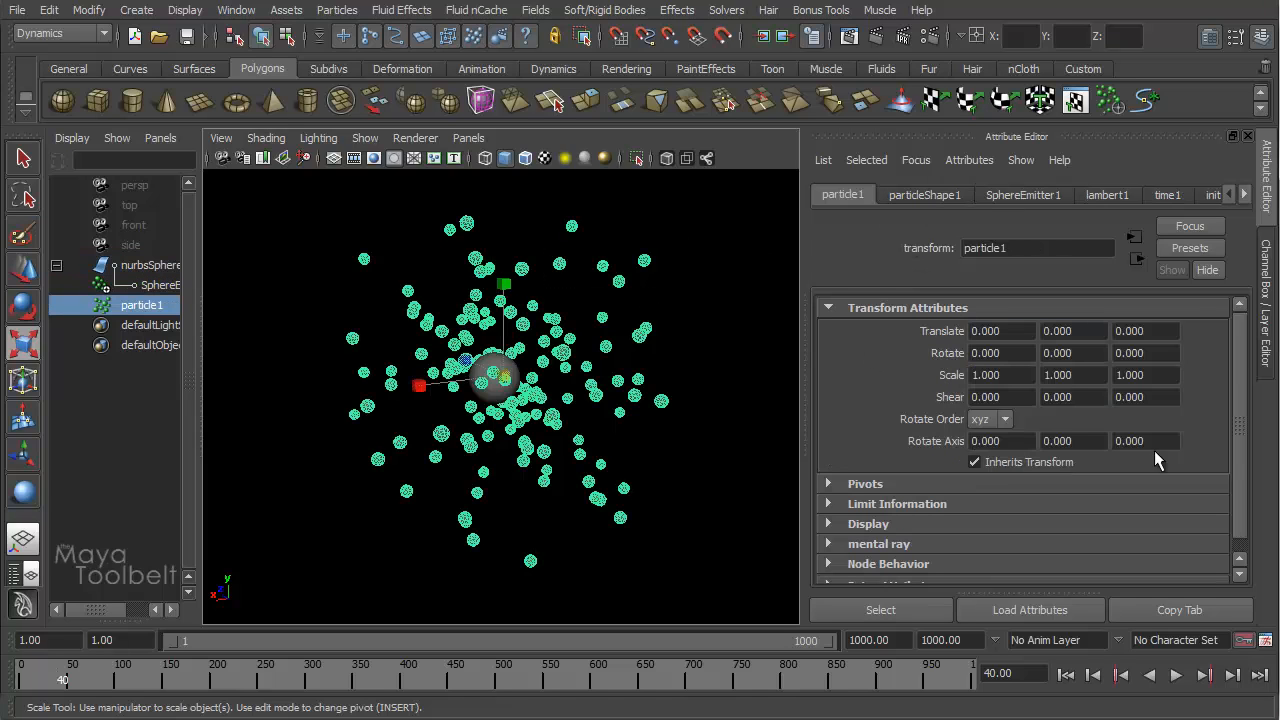
pyautogui.click(954, 197)
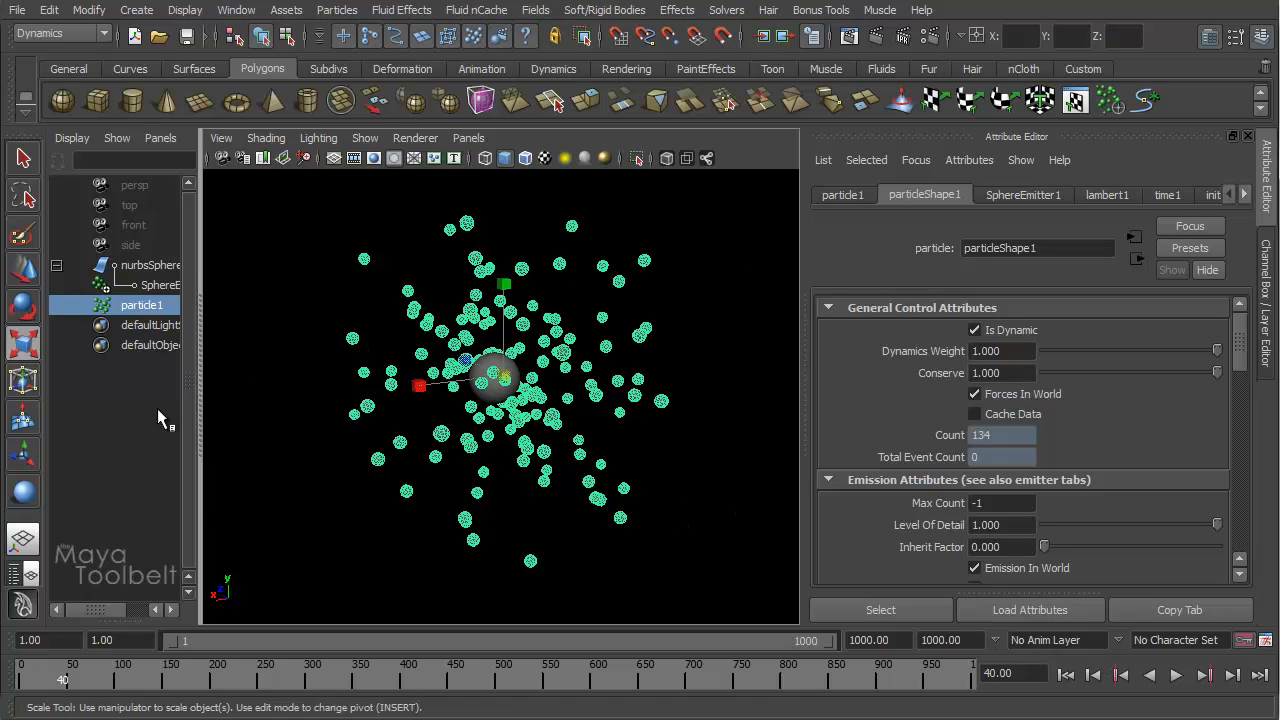
# - Turn off Scale Rate By Object Size on SphereEmitter1, and delete both the emitter and the particle1 object
pyautogui.click(152, 286)
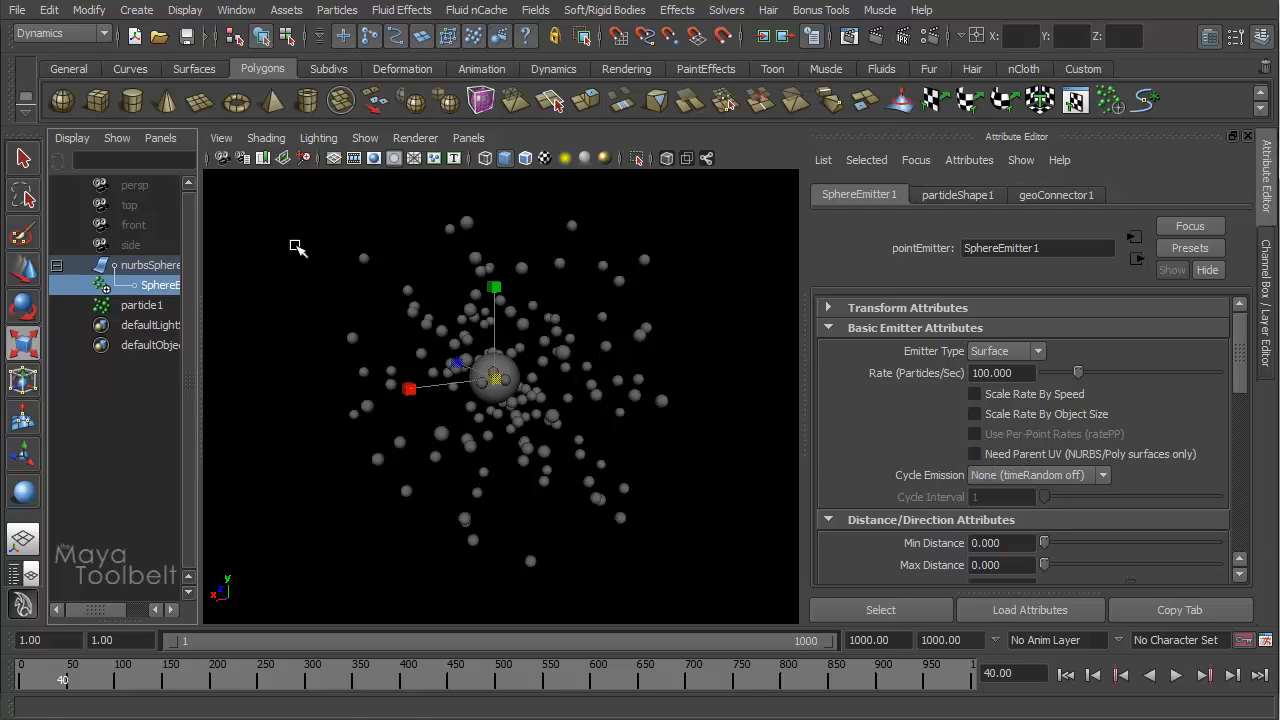
pyautogui.moveTo(294, 249); pyautogui.dragTo(697, 530)
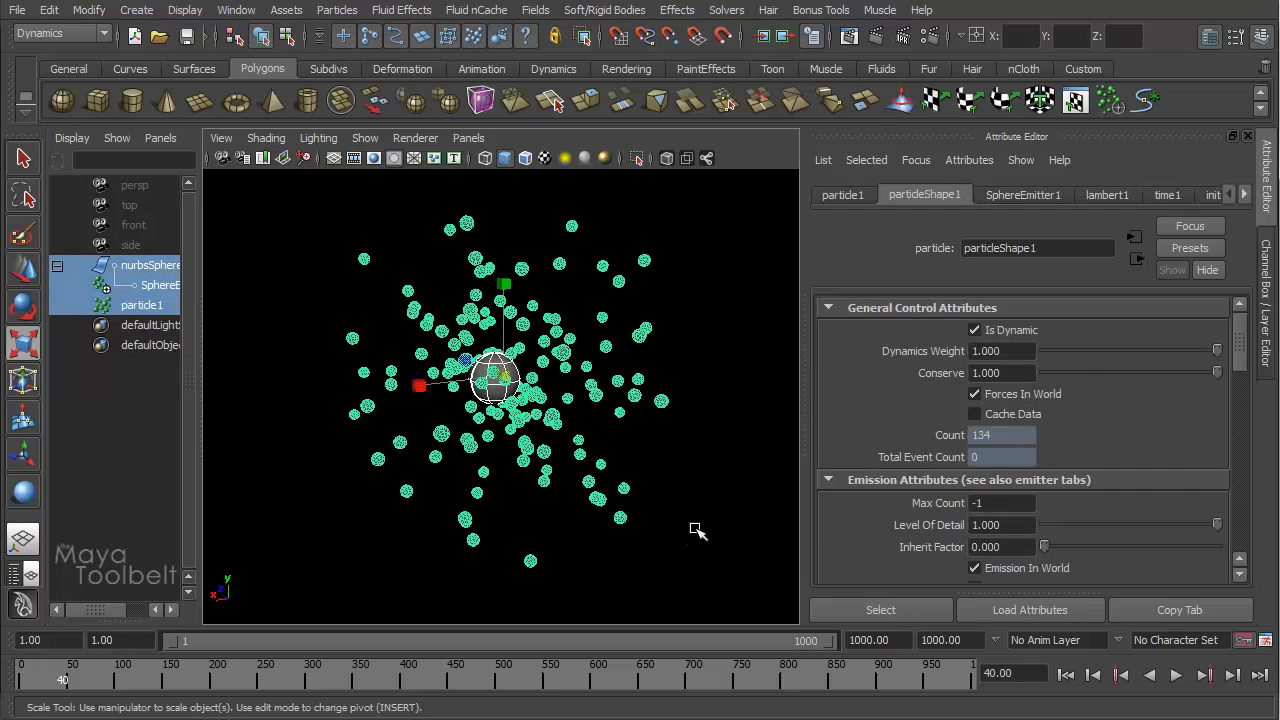
pyautogui.click(158, 286)
pyautogui.keyDown('ctrl'); pyautogui.click(143, 313); pyautogui.keyUp('ctrl')
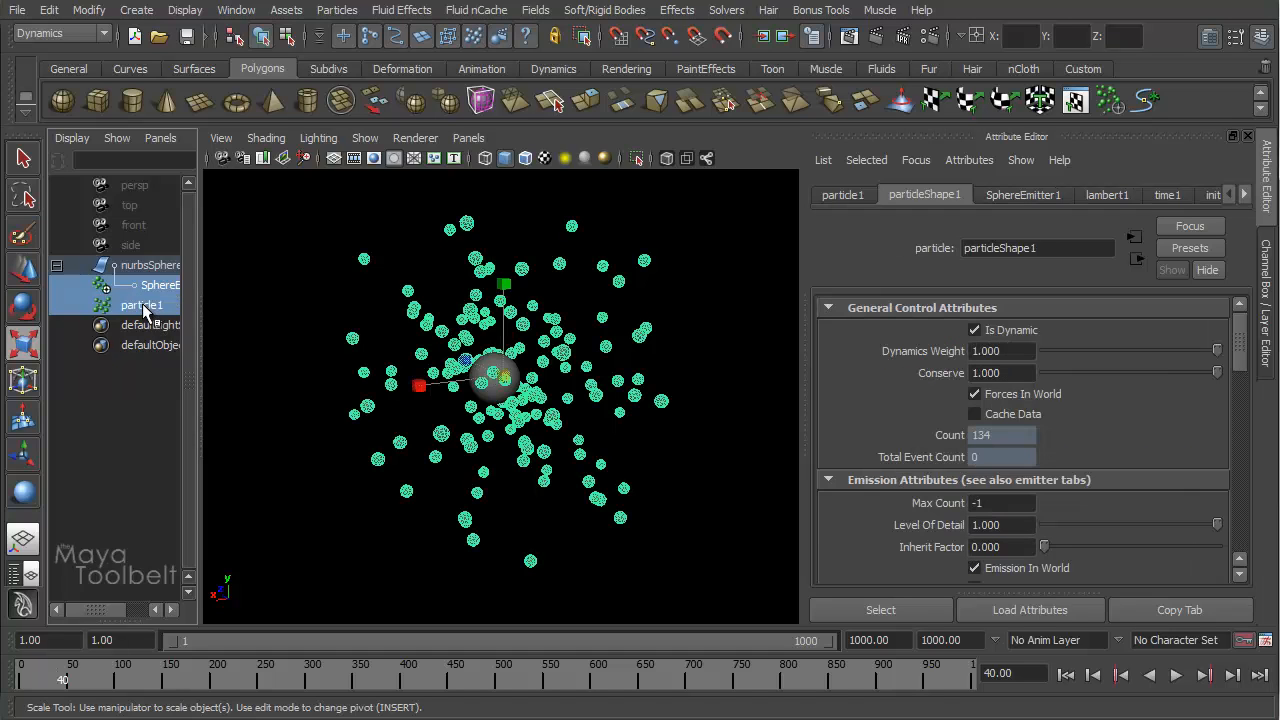
pyautogui.press('Delete')
# - Create an emitter from the NURBS sphere with Emitter type Surface, Rate 100 and Need parent UV (NURBS) turned on
pyautogui.moveTo(377, 309); pyautogui.dragTo(525, 398)
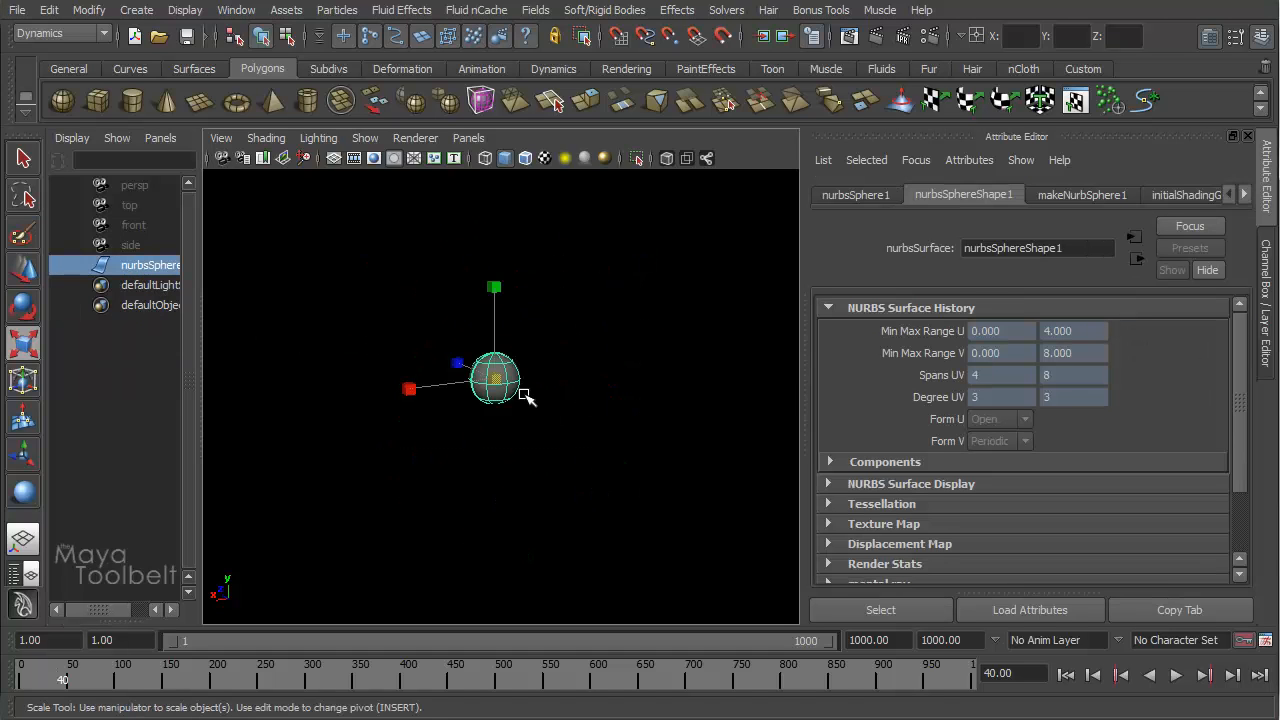
pyautogui.click(343, 14)
pyautogui.click(486, 83)
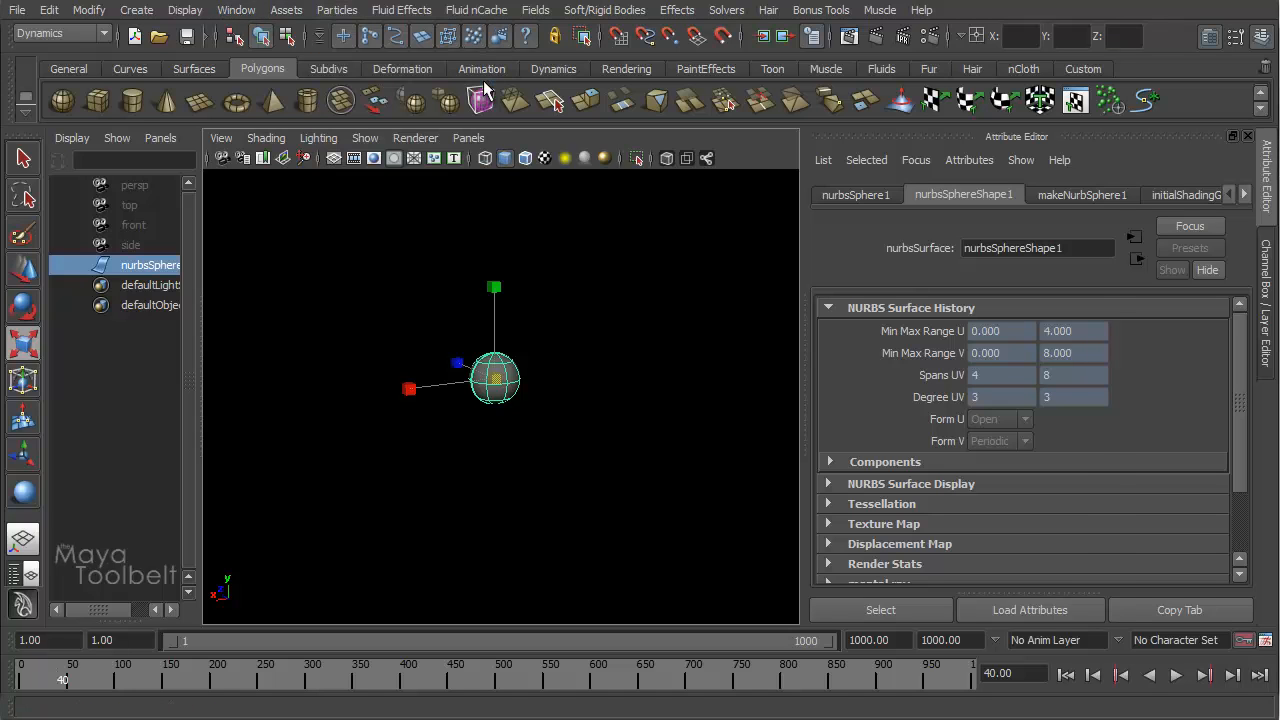
pyautogui.click(818, 137)
pyautogui.click(776, 172)
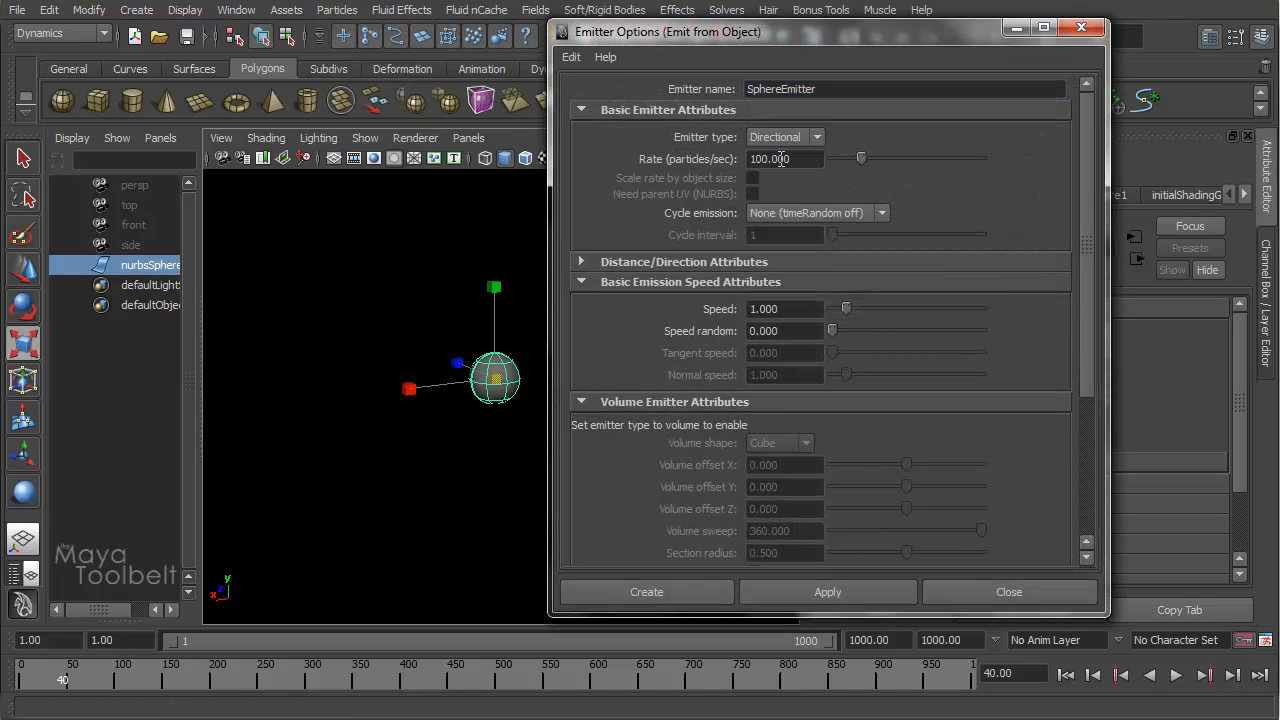
pyautogui.click(785, 137)
pyautogui.click(765, 183)
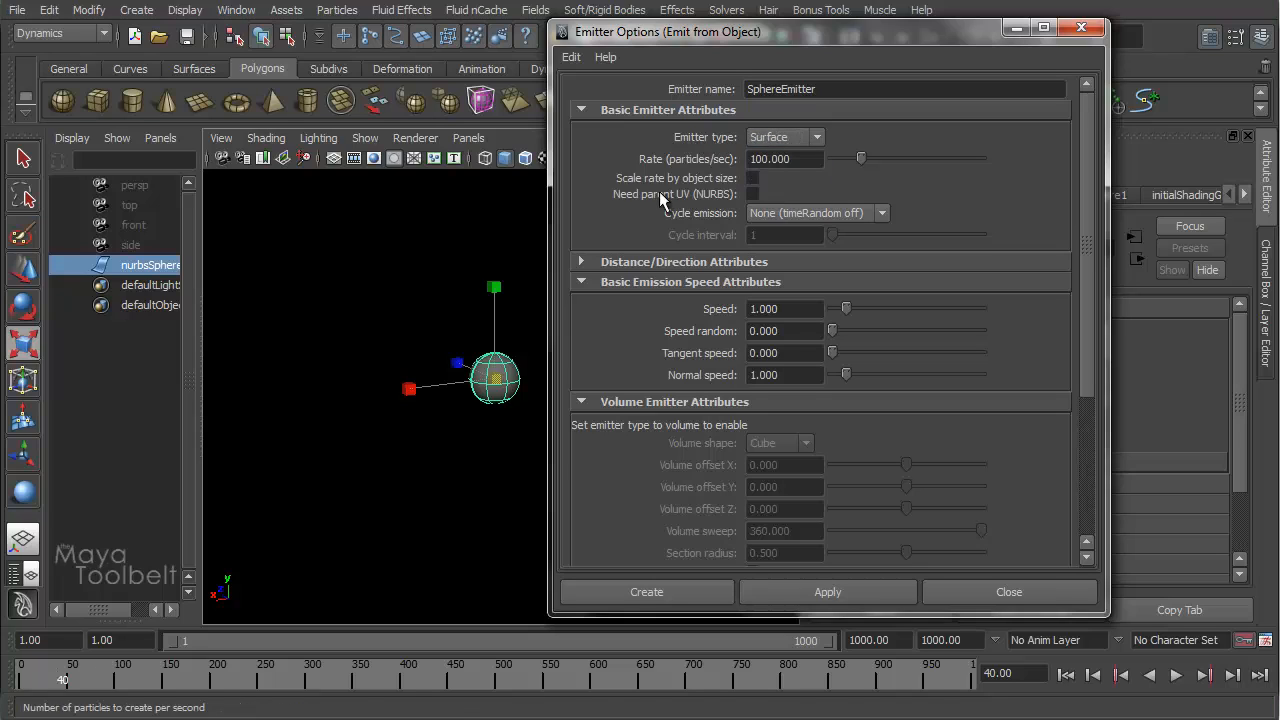
pyautogui.click(752, 194)
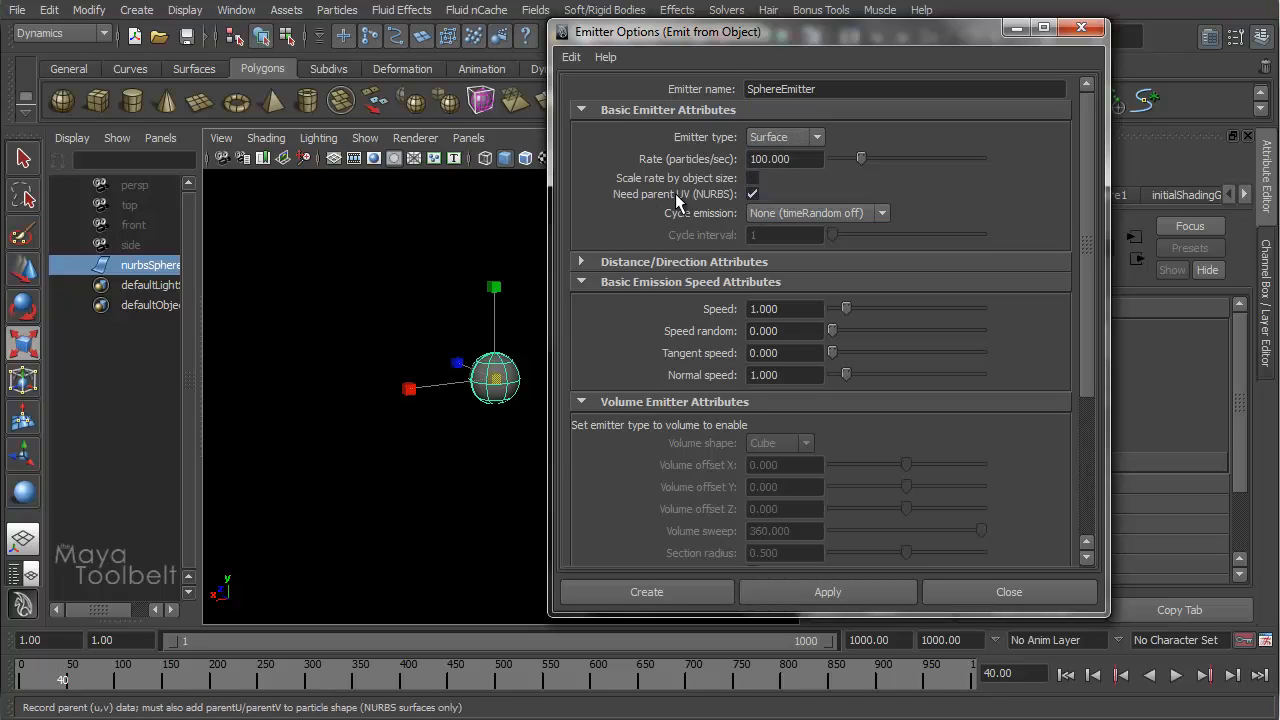
pyautogui.click(693, 591)
# - Set particleShape1's Particle Render Type to Spheres and add the radius attribute for that render type
pyautogui.click(142, 305)
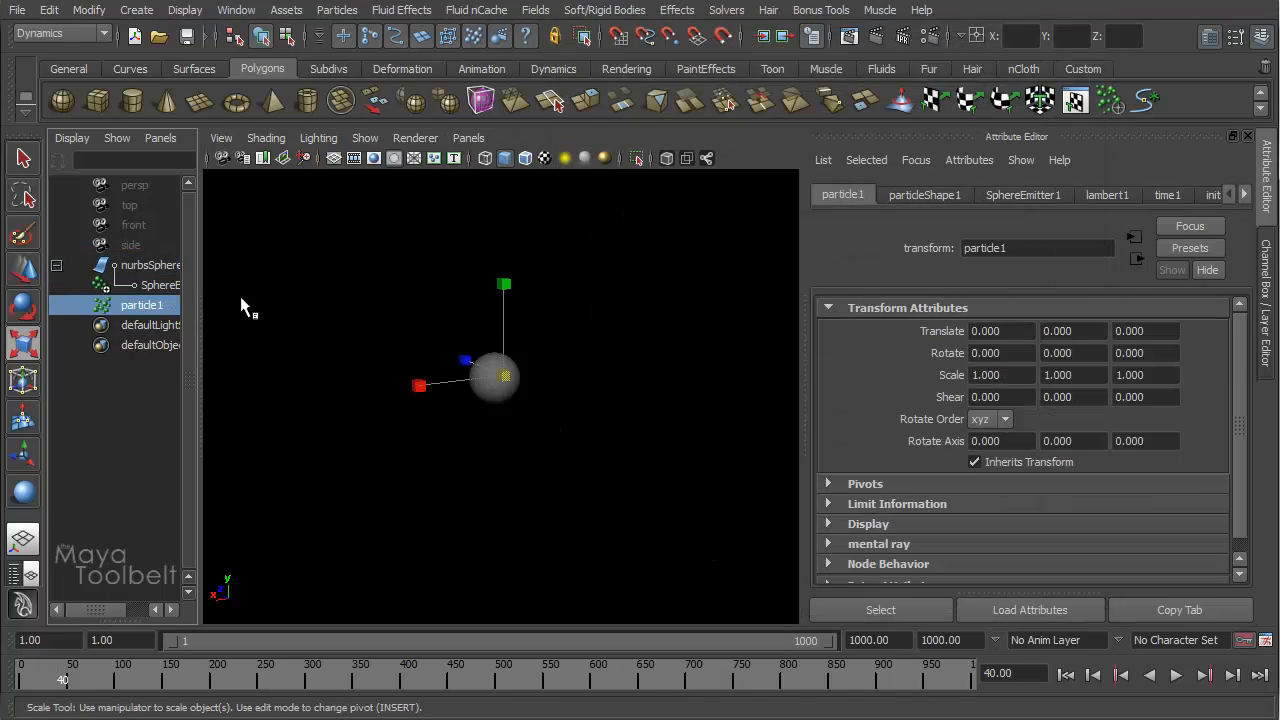
pyautogui.click(924, 195)
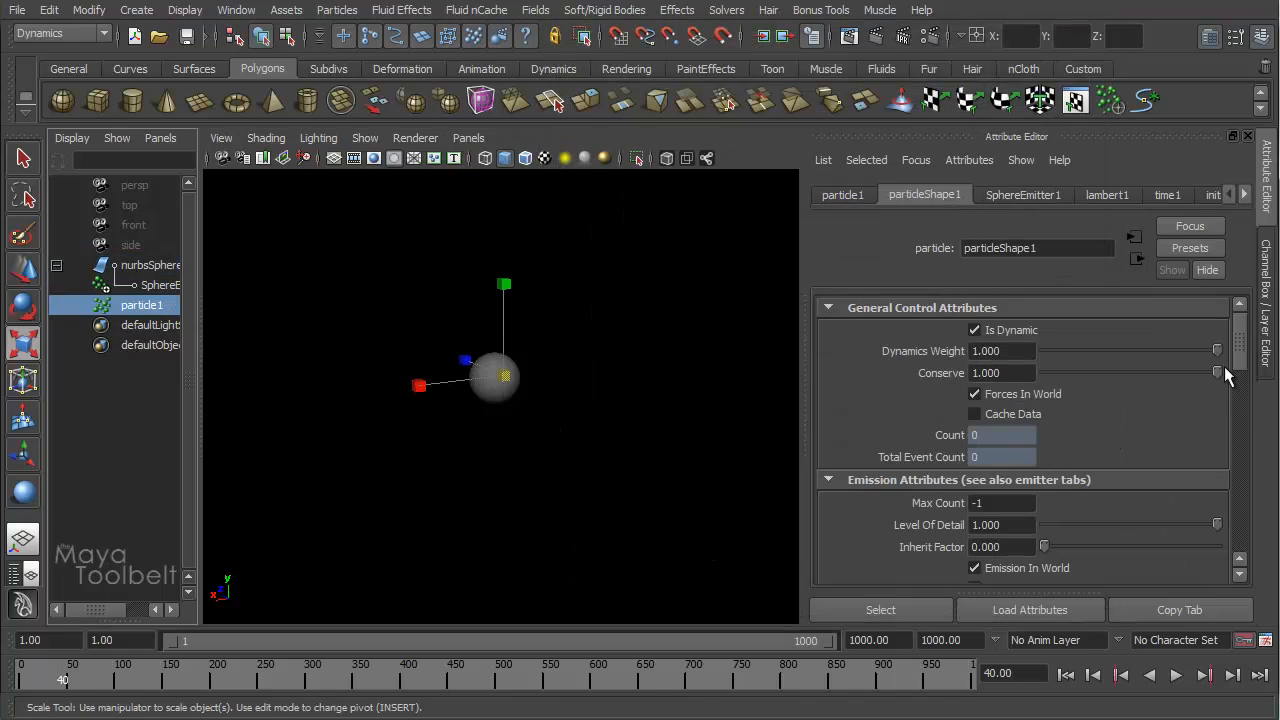
pyautogui.moveTo(1238, 350); pyautogui.dragTo(1238, 445)
pyautogui.click(1086, 411)
pyautogui.click(1030, 487)
pyautogui.click(1120, 440)
pyautogui.moveTo(1054, 489); pyautogui.dragTo(1048, 491)
# - Bring up SphereEmitter1's attributes and play the simulation to frame 51
pyautogui.scroll(10, 1144, 291)
pyautogui.click(1023, 195)
pyautogui.click(1176, 675)
pyautogui.click(1176, 675)
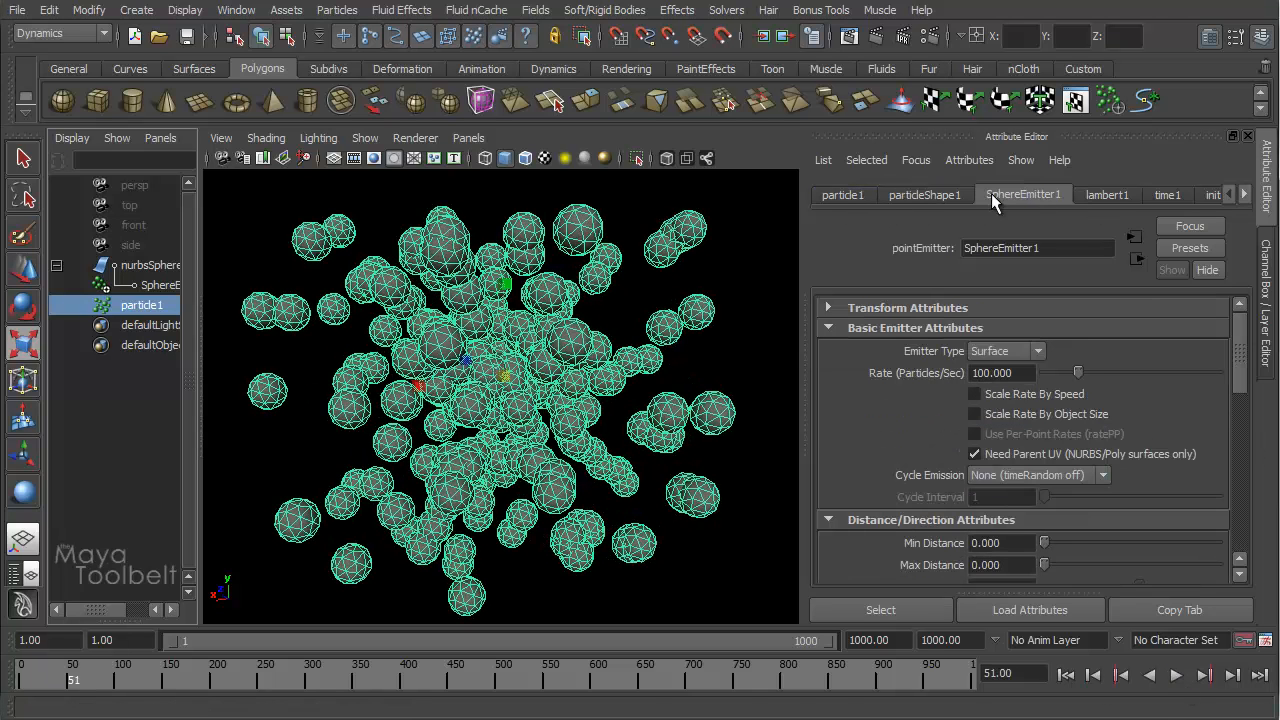
# - Reduce particleShape1's sphere Radius to 0.058
pyautogui.click(924, 195)
pyautogui.scroll(-10, 1048, 470)
pyautogui.moveTo(1049, 487); pyautogui.dragTo(1046, 487)
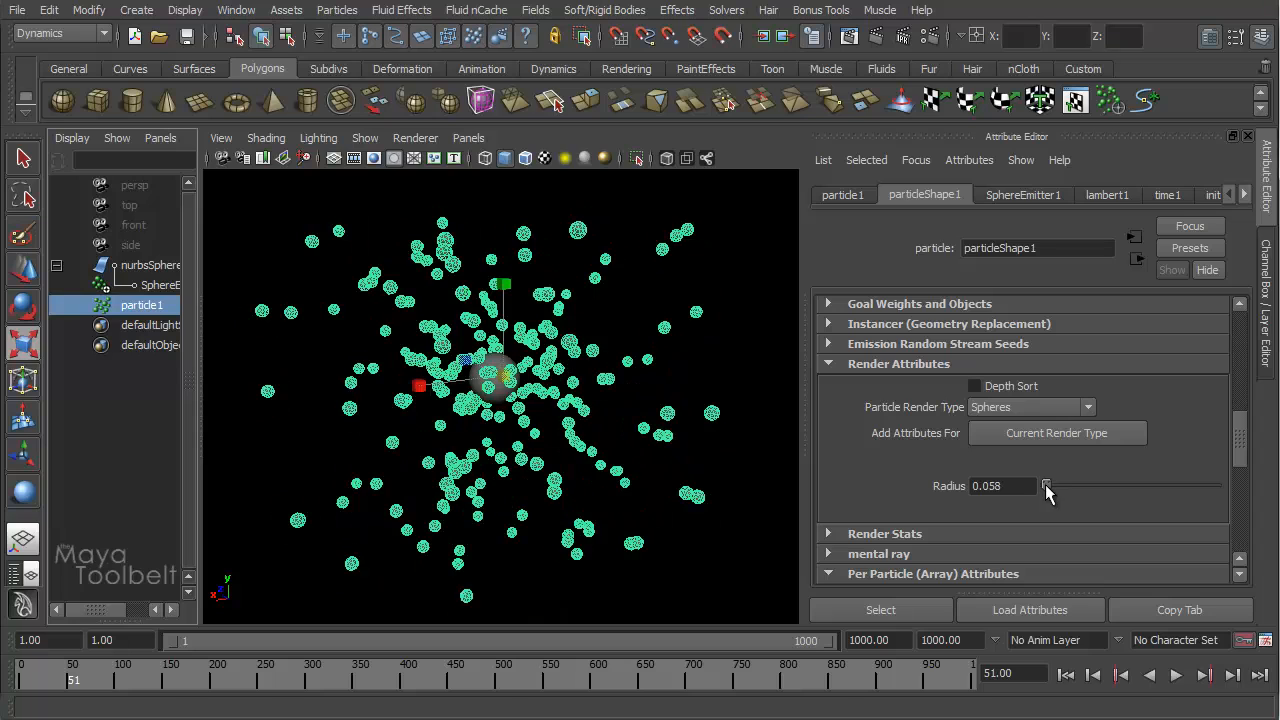
# - Return to SphereEmitter1's attributes and replay the simulation from the start to frame 60
pyautogui.click(1023, 195)
pyautogui.click(1066, 675)
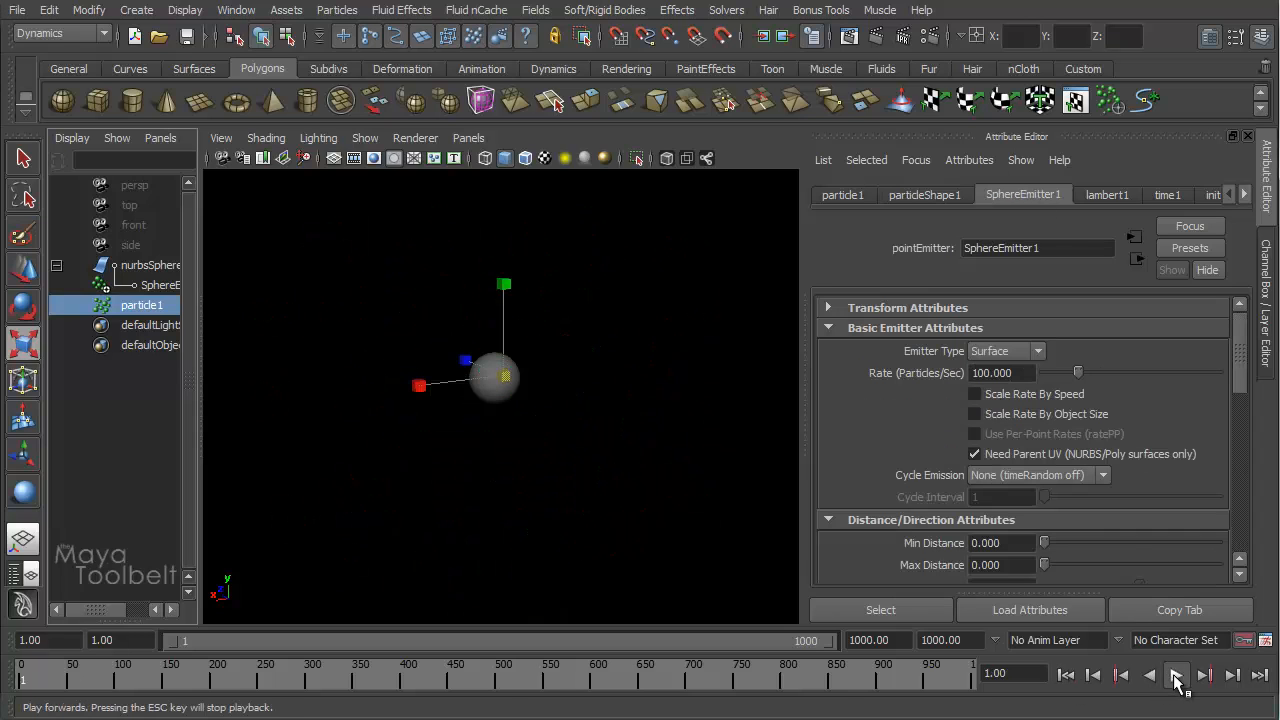
pyautogui.click(1176, 675)
pyautogui.click(1176, 677)
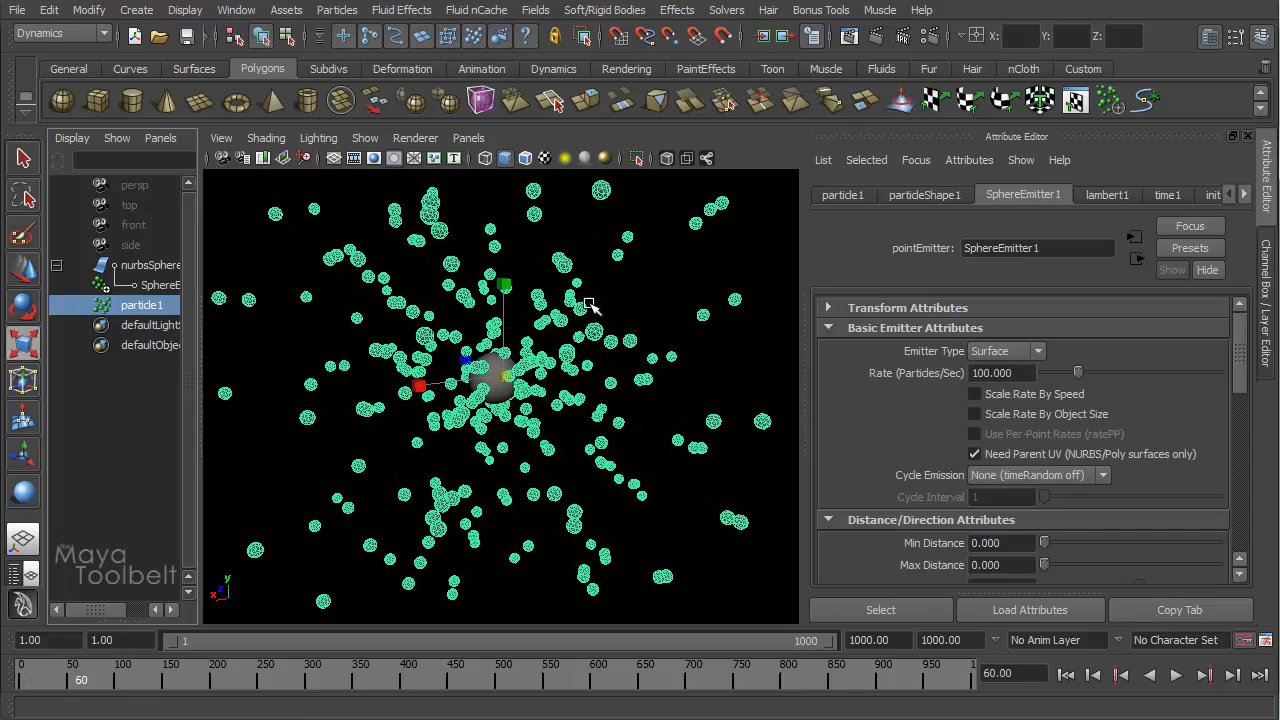
pyautogui.moveTo(665, 288); pyautogui.dragTo(636, 372)
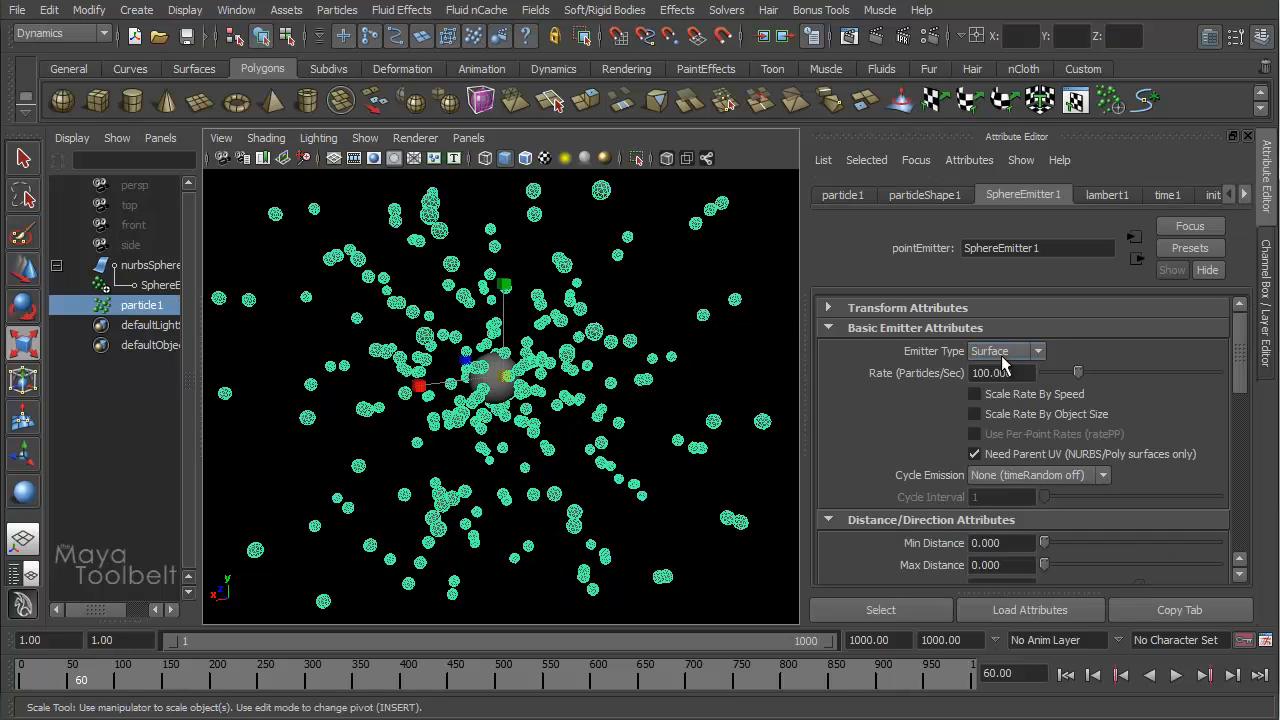
# - Examine particleShape1's Parent U and Parent V per-particle attributes, and review the Need parent UV setting in the Emit from Object options
pyautogui.click(924, 195)
pyautogui.moveTo(1240, 437); pyautogui.dragTo(1240, 490)
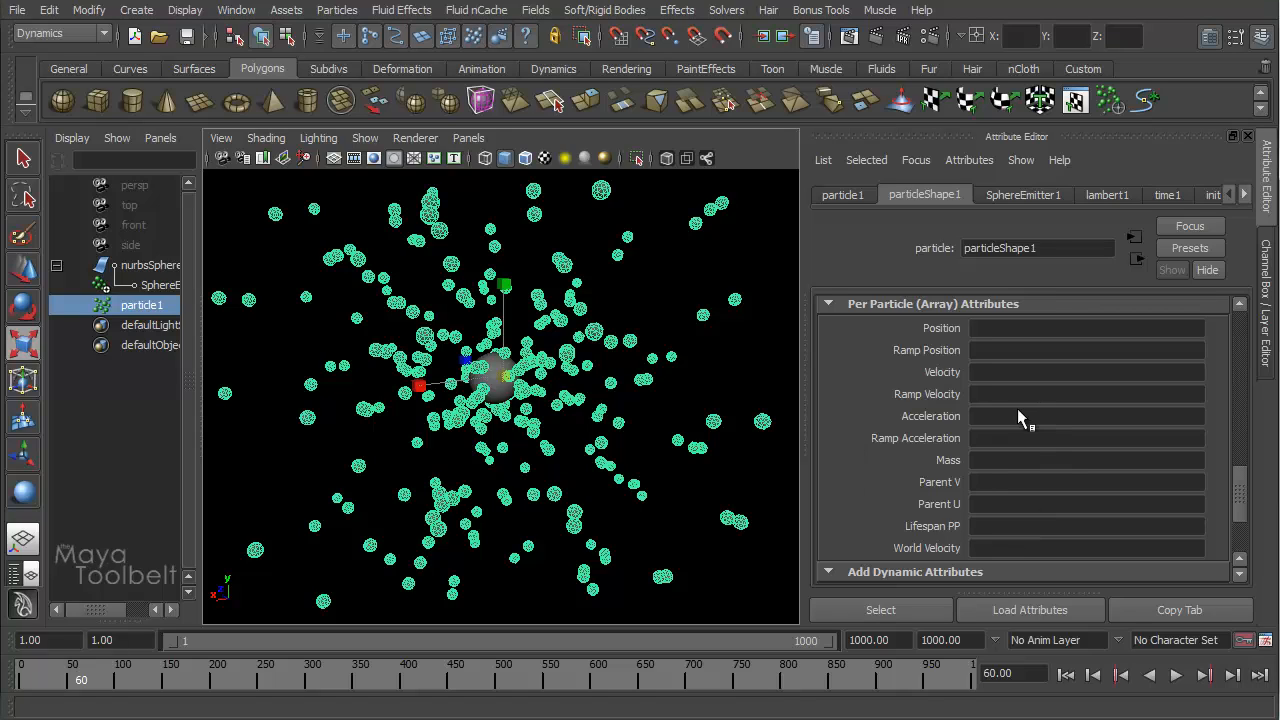
pyautogui.click(337, 10)
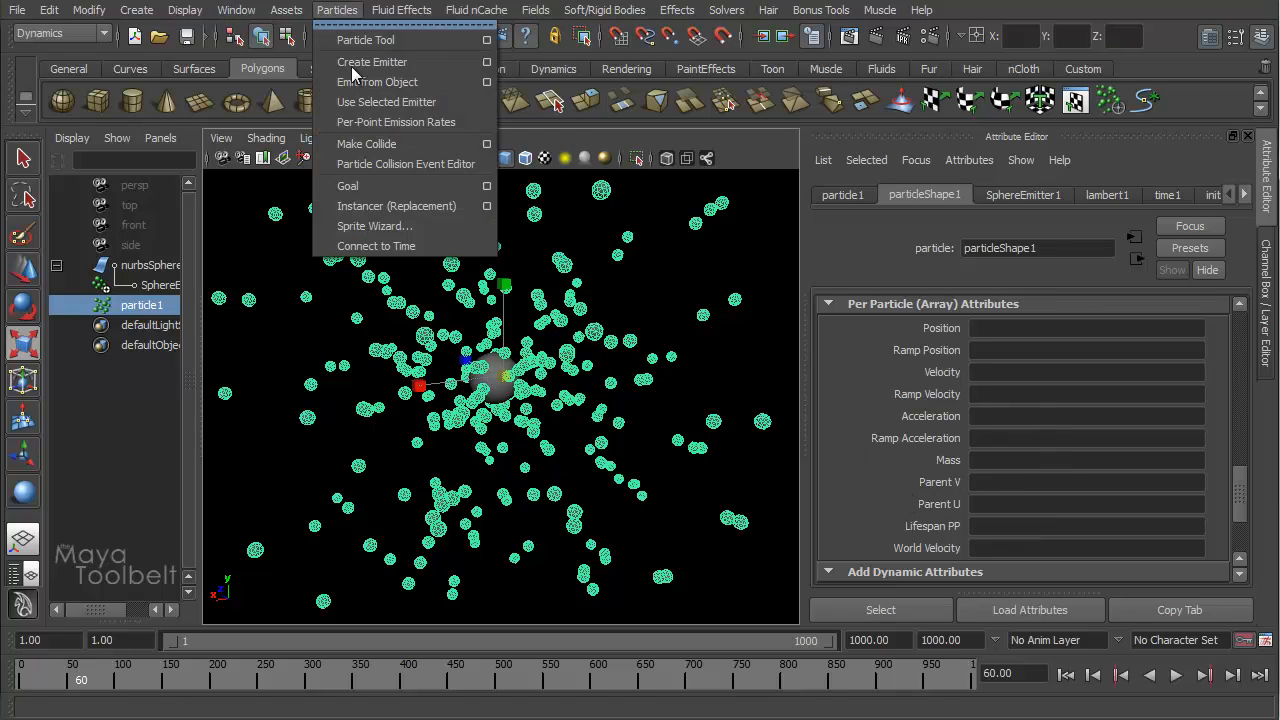
pyautogui.click(486, 82)
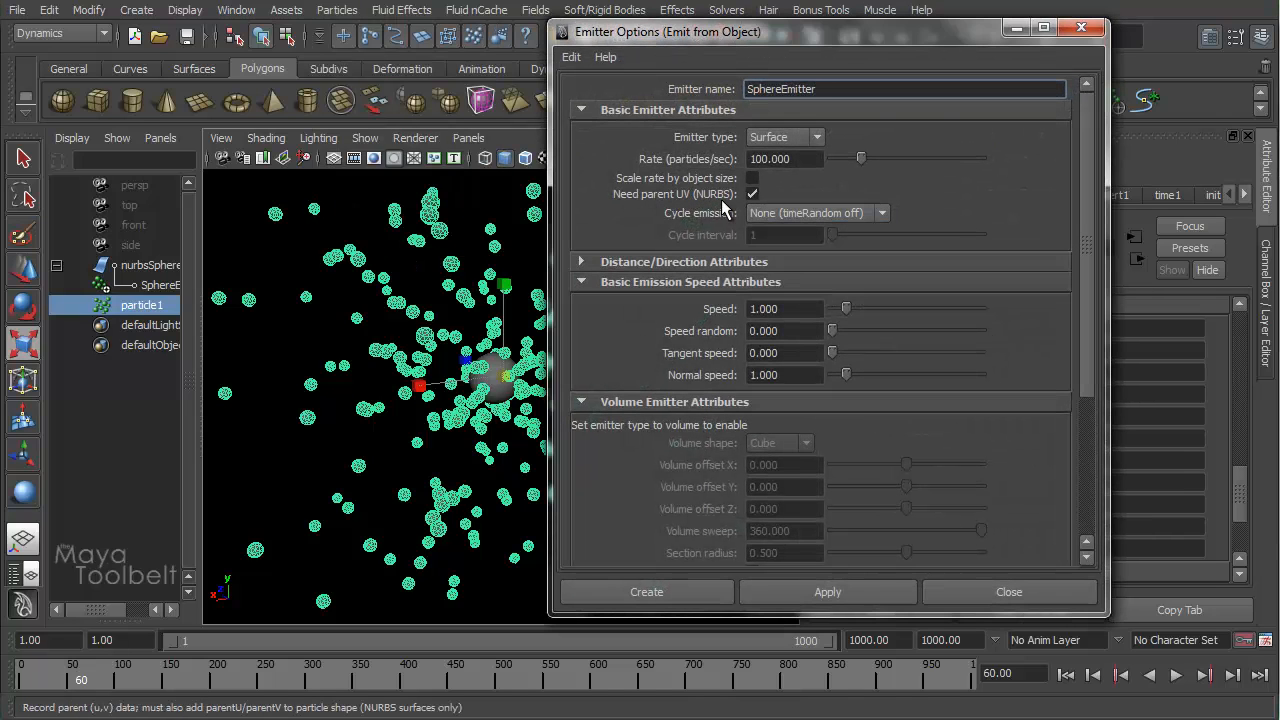
pyautogui.click(1080, 28)
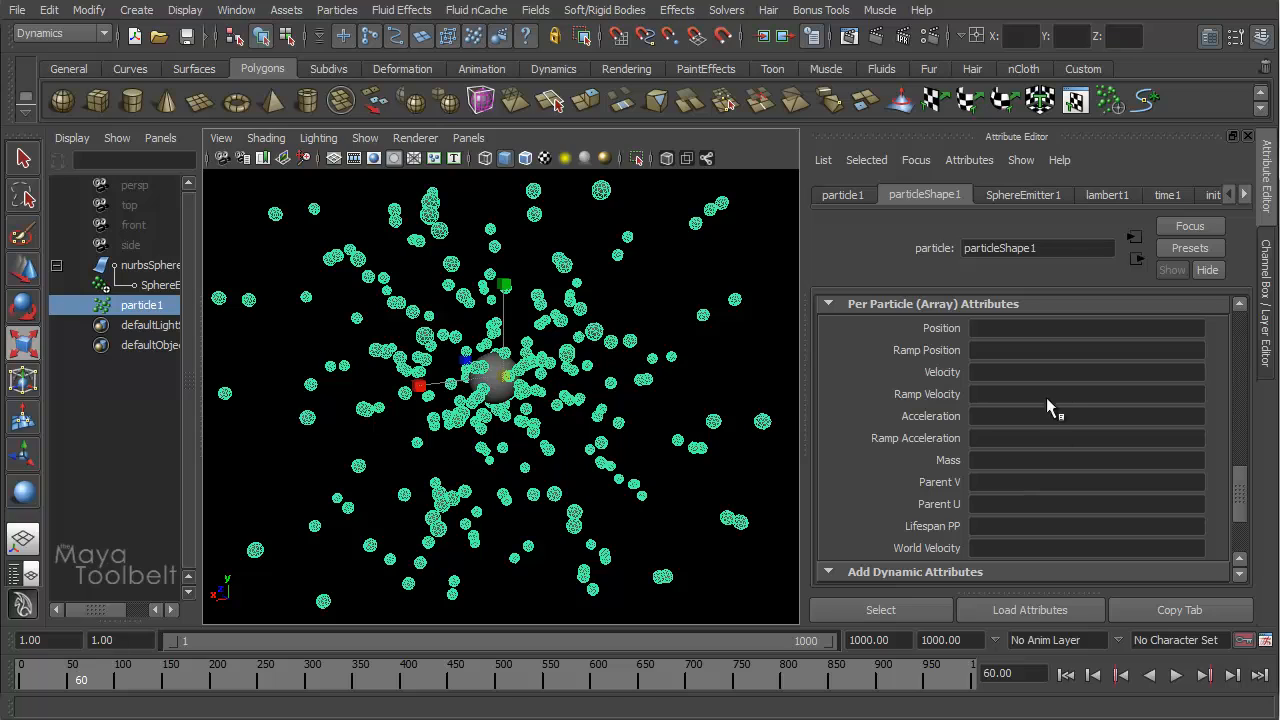
# - Bring up SphereEmitter1's Basic Emission Speed Attributes and play the simulation from the start to frame 56
pyautogui.click(148, 286)
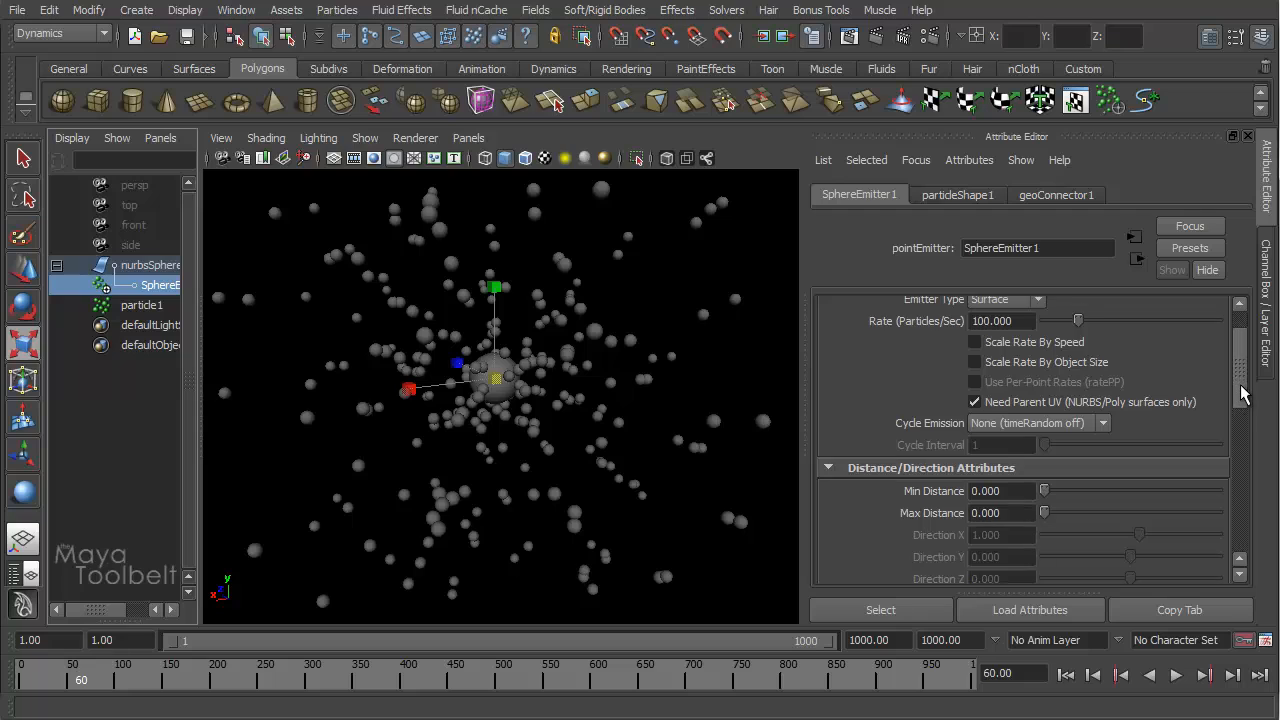
pyautogui.moveTo(1240, 396); pyautogui.dragTo(1244, 463)
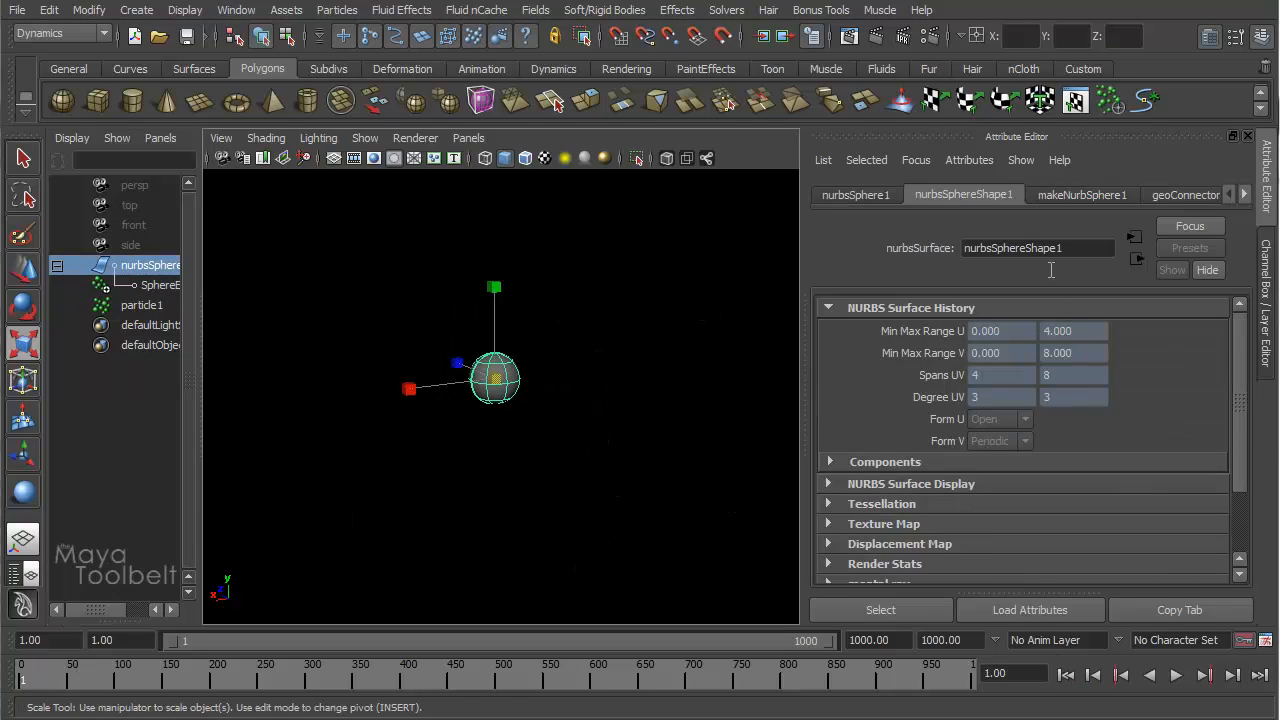
pyautogui.click(158, 285)
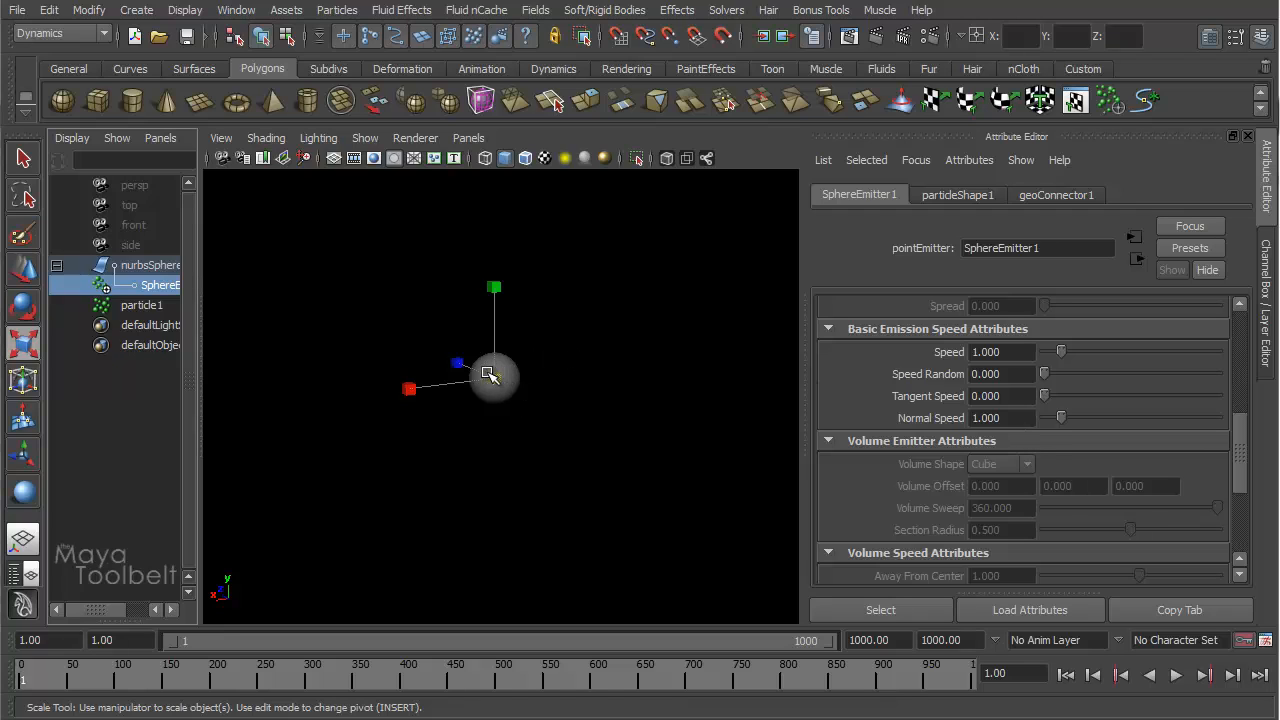
pyautogui.moveTo(1240, 461)
pyautogui.mouseDown()
pyautogui.moveTo(1240, 429)
pyautogui.moveTo(1240, 453)
pyautogui.mouseUp()
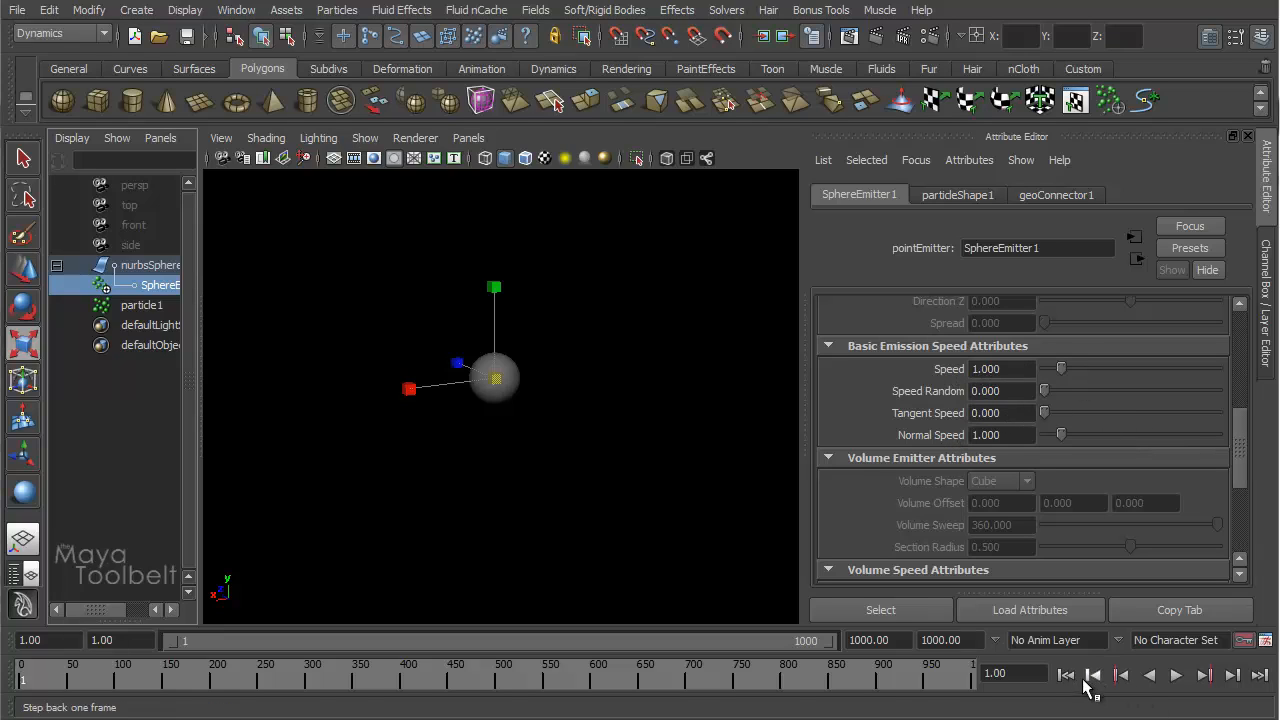
pyautogui.click(1176, 676)
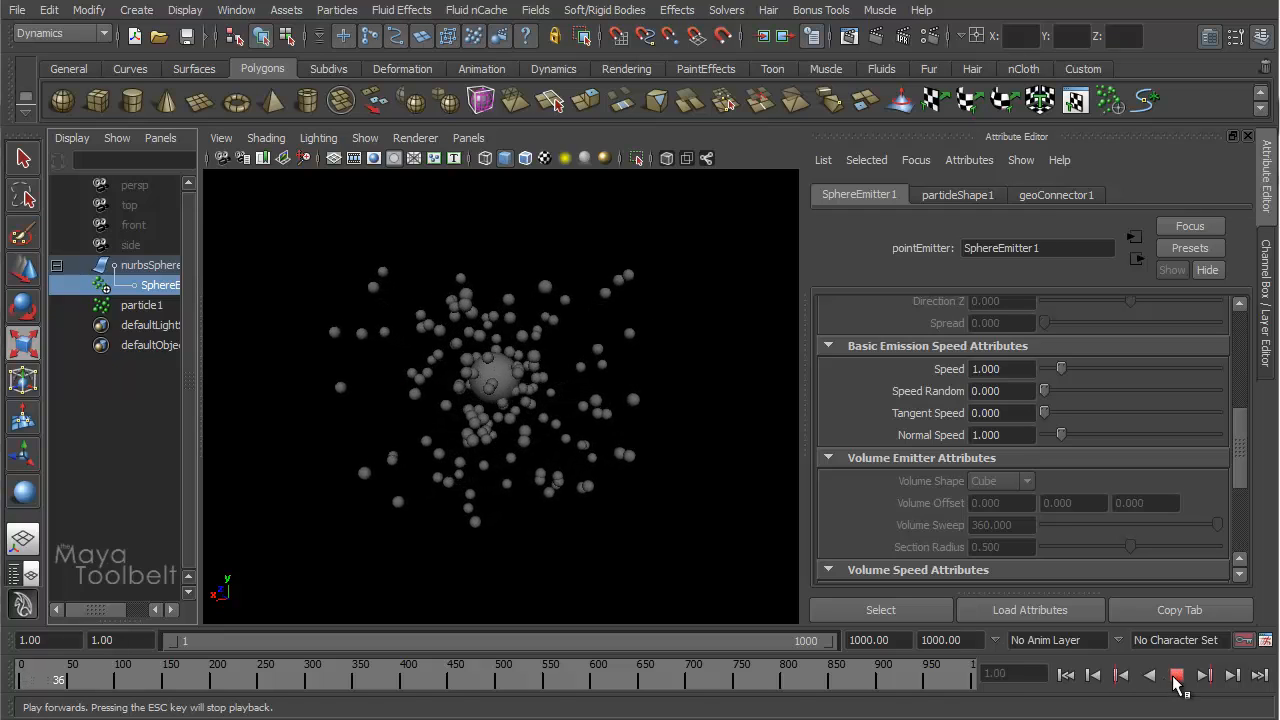
pyautogui.click(1176, 676)
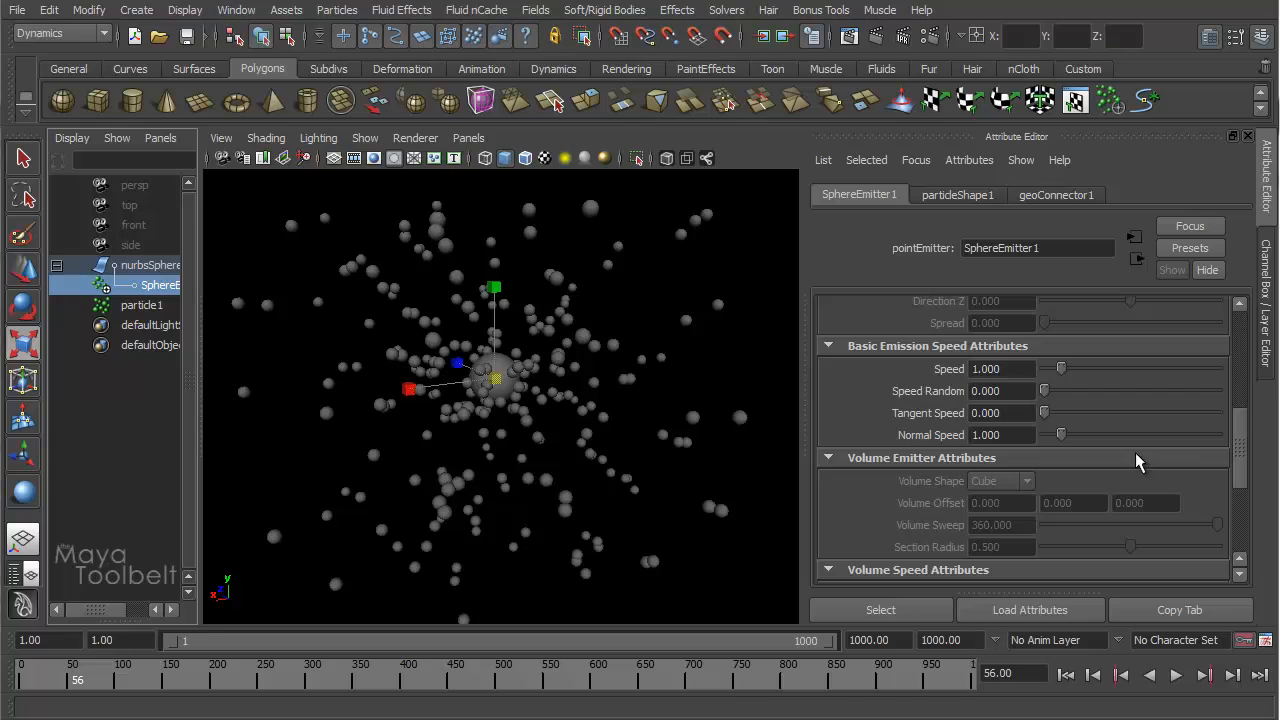
# - Set SphereEmitter1's Normal Speed to 0, play the simulation from the start, and rewind it
pyautogui.click(1032, 435)
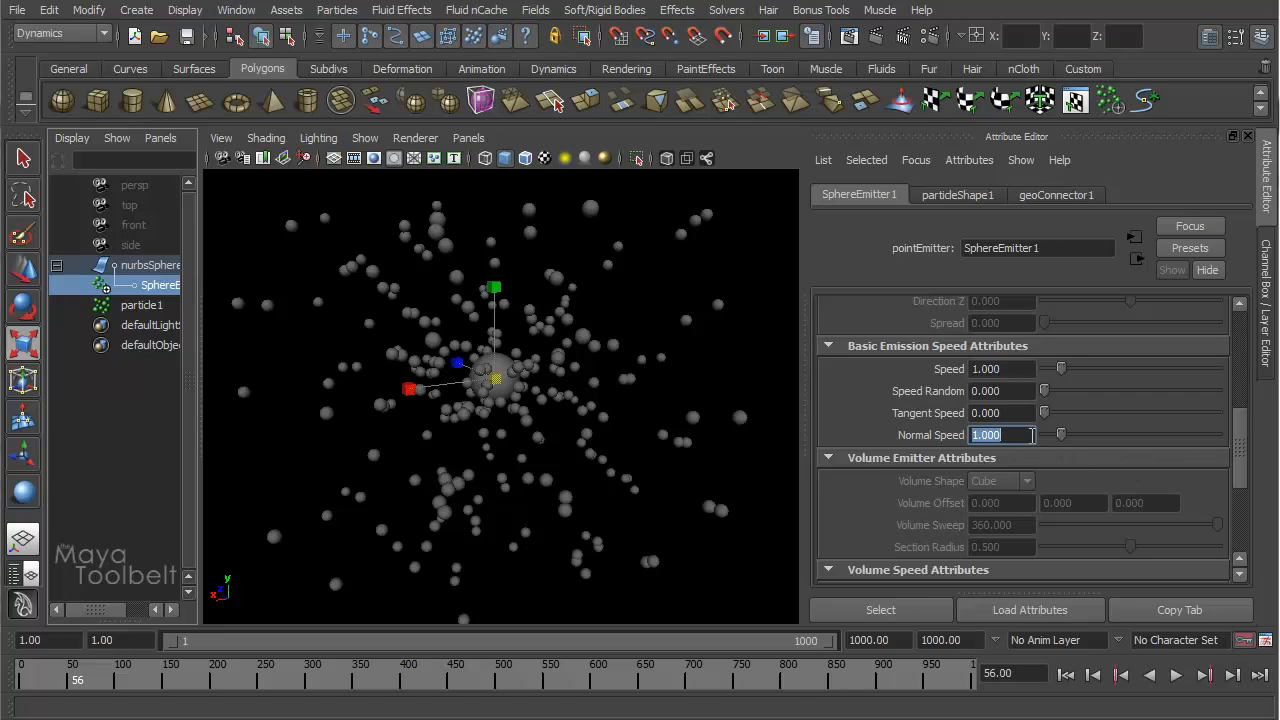
pyautogui.write('0')
pyautogui.press('Return')
pyautogui.click(1066, 675)
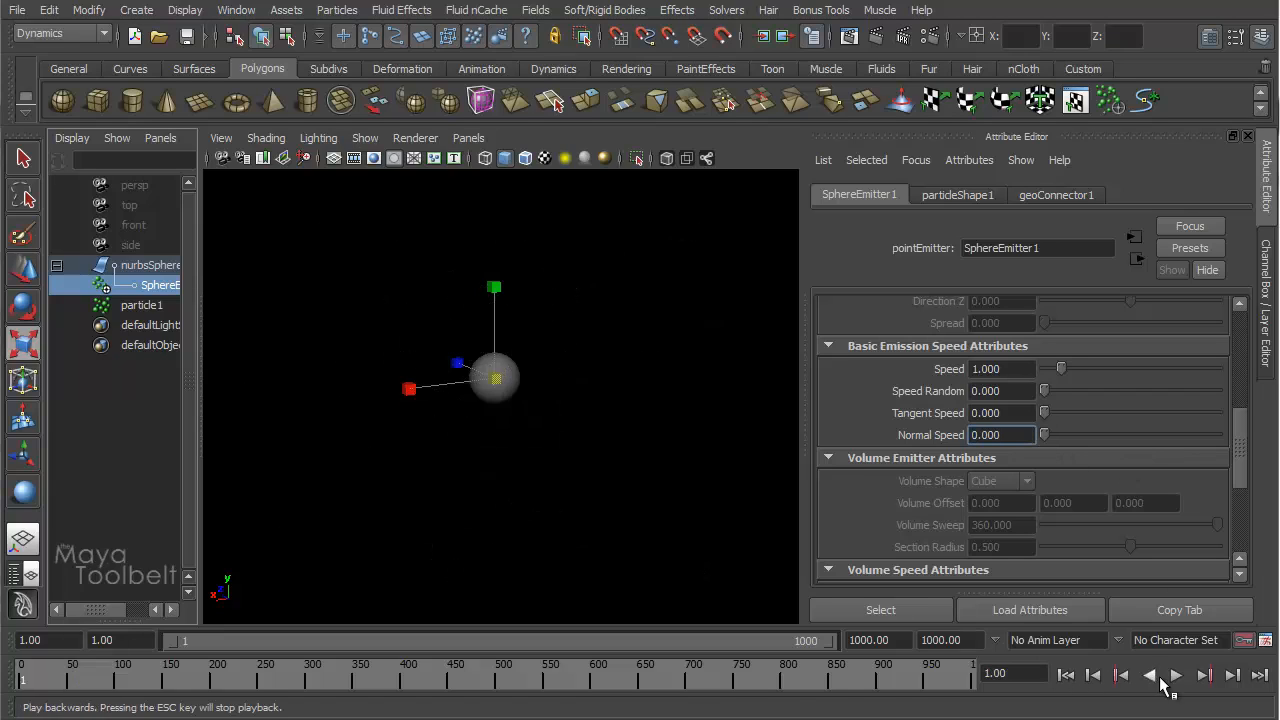
pyautogui.click(1176, 675)
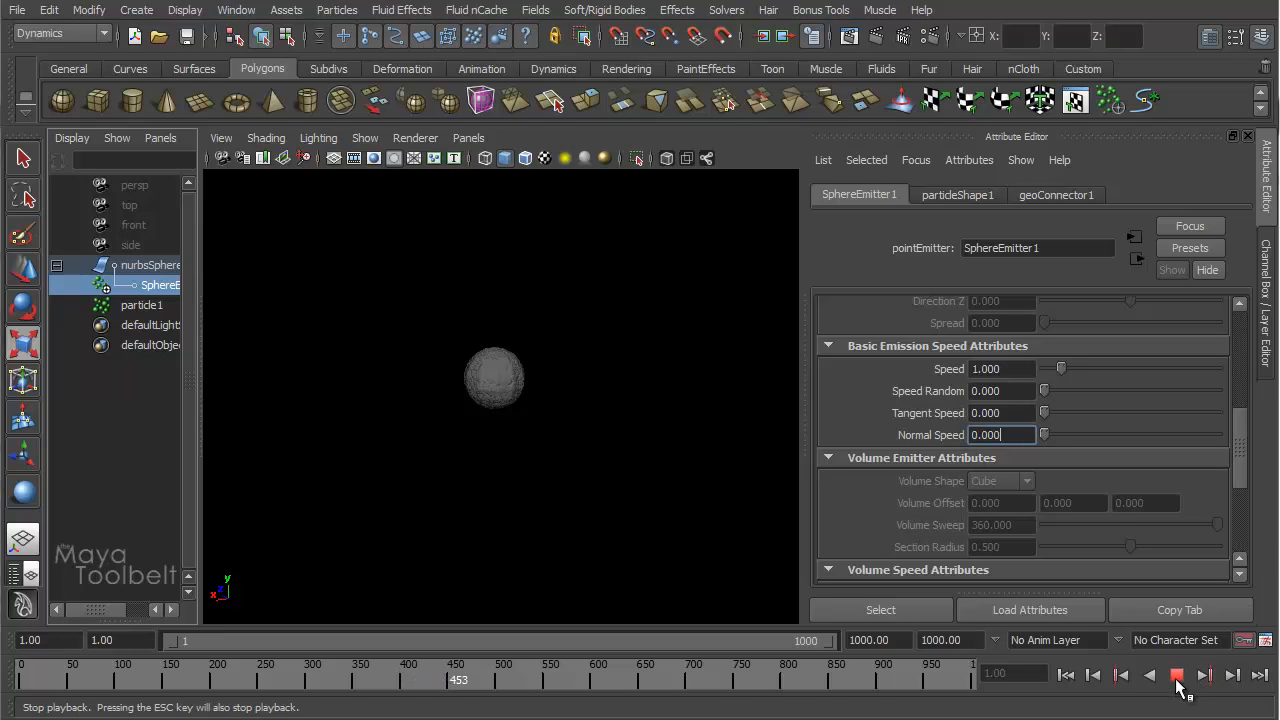
pyautogui.click(1177, 675)
pyautogui.click(1066, 675)
# - Set SphereEmitter1's Normal Speed to 2, play the simulation from the start, and rewind it
pyautogui.doubleClick(1020, 436)
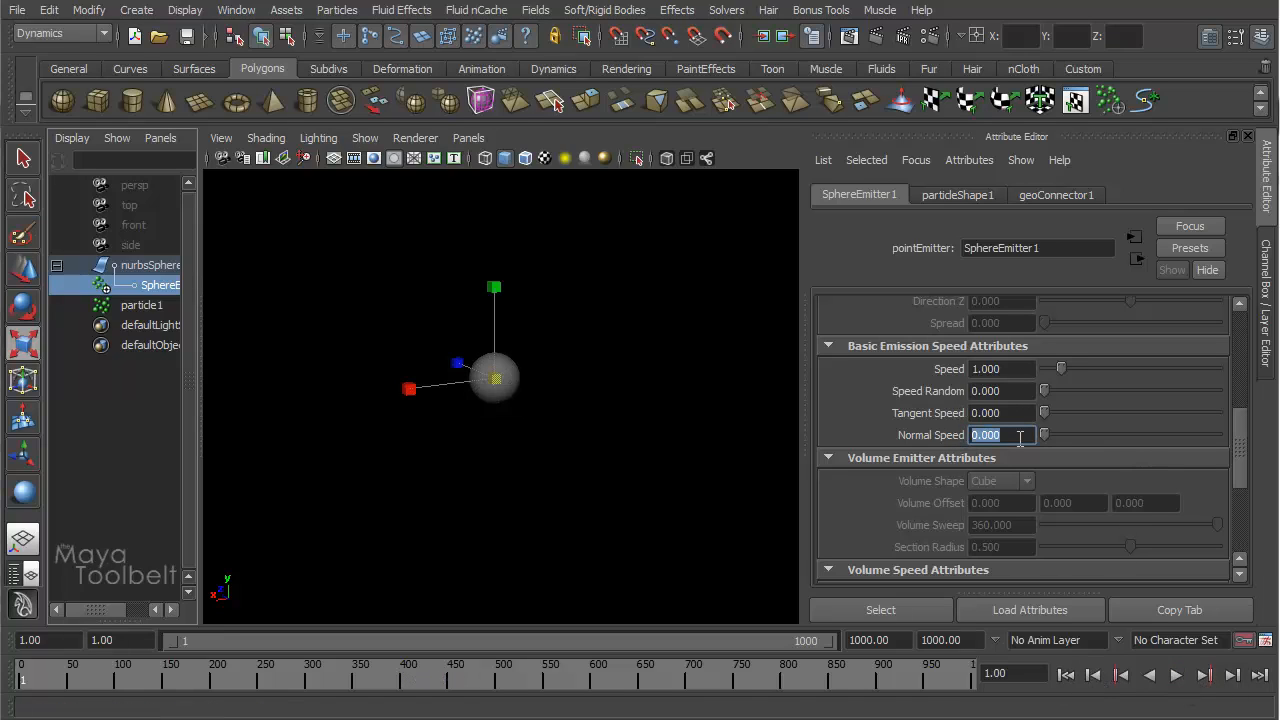
pyautogui.write('2')
pyautogui.press('Return')
pyautogui.click(1177, 675)
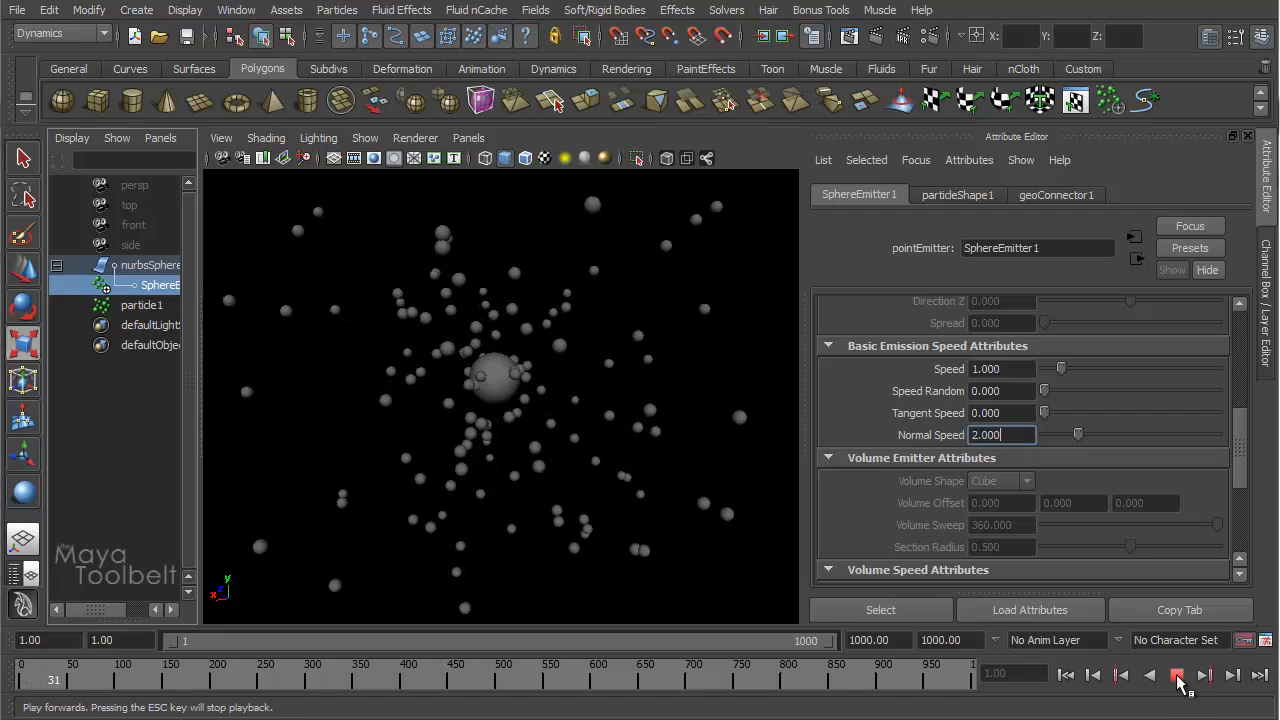
pyautogui.click(1177, 675)
pyautogui.click(1065, 675)
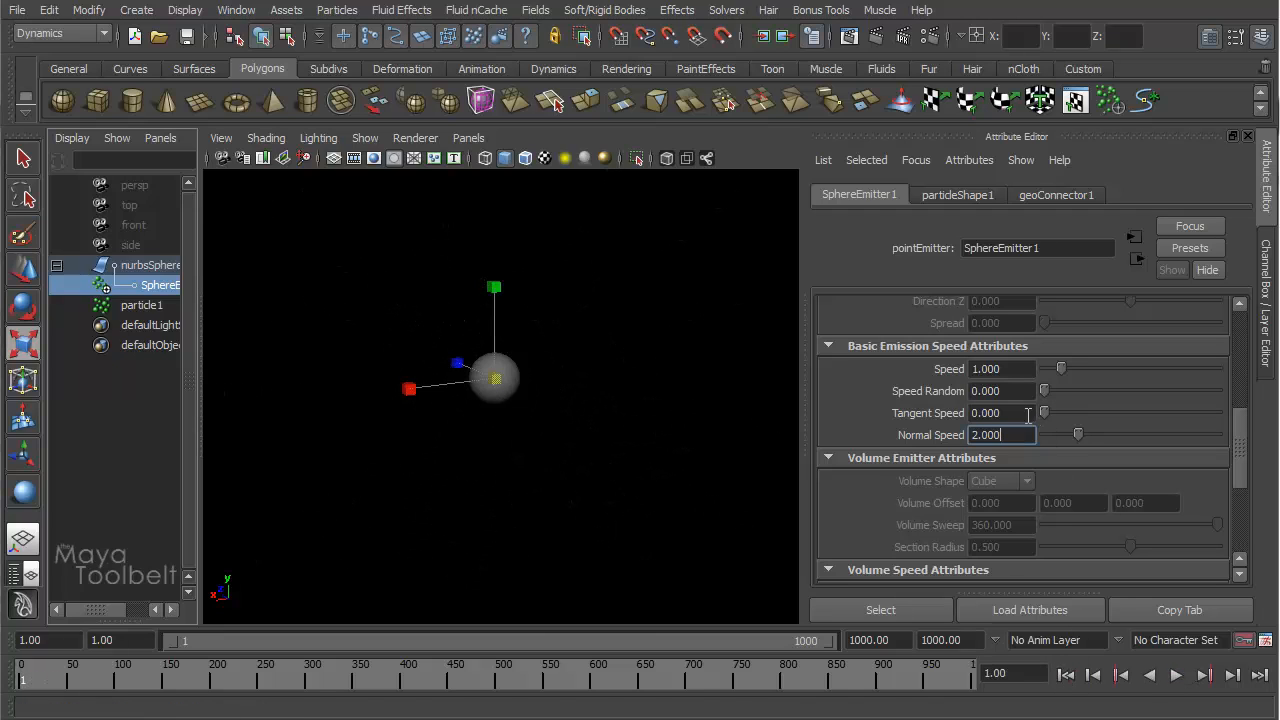
# - Set SphereEmitter1's Tangent Speed to 1 and Normal Speed to 0, and play the simulation from the start
pyautogui.click(1028, 413)
pyautogui.write('1')
pyautogui.press('Return')
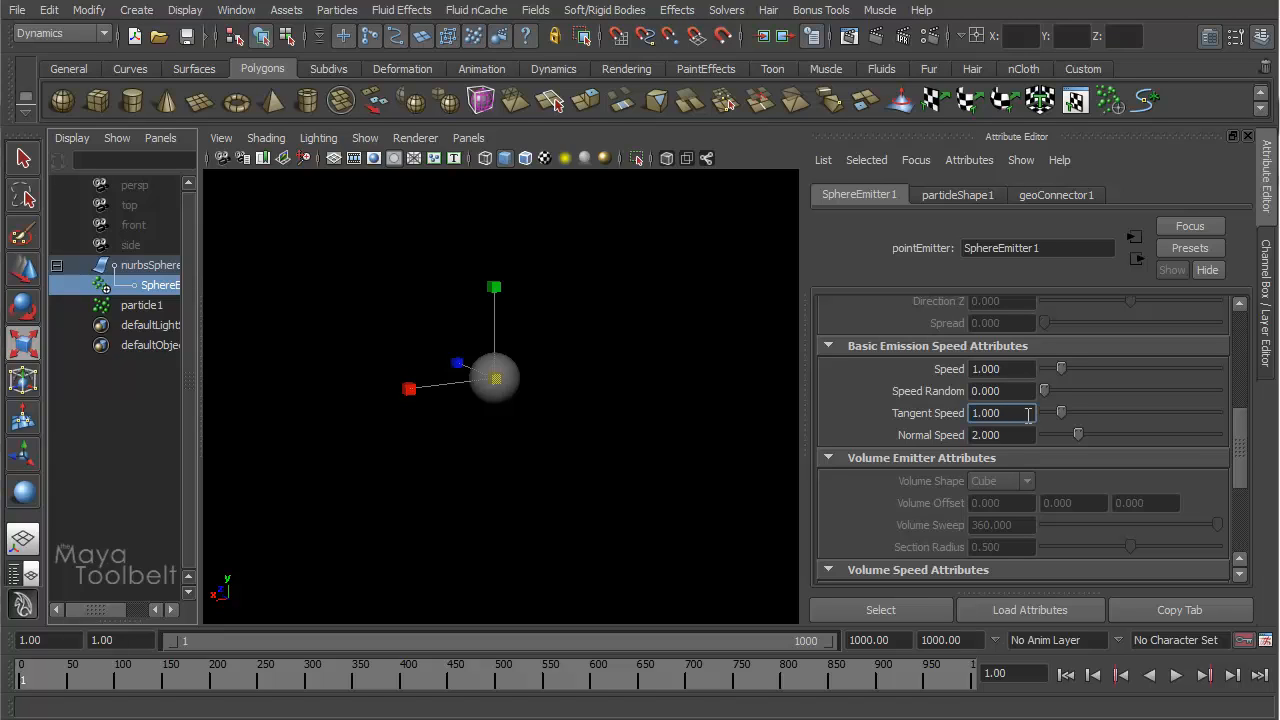
pyautogui.click(990, 435)
pyautogui.write('0')
pyautogui.press('Return')
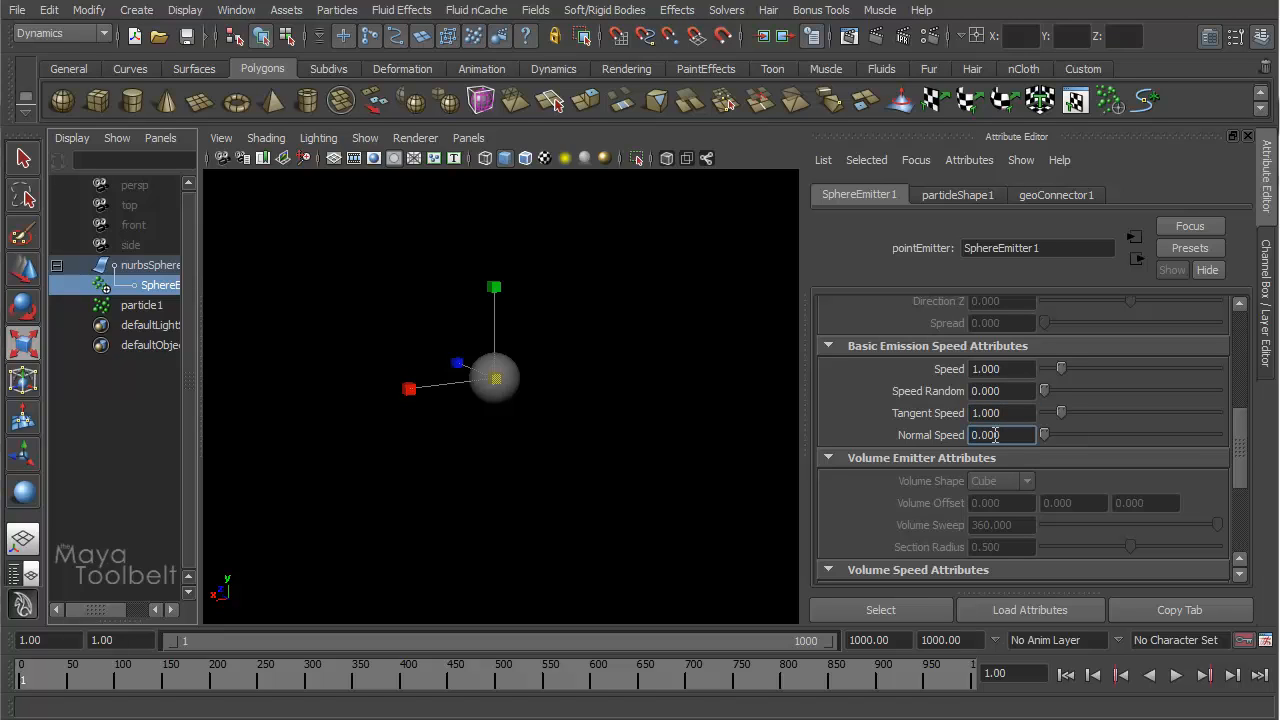
pyautogui.click(1180, 677)
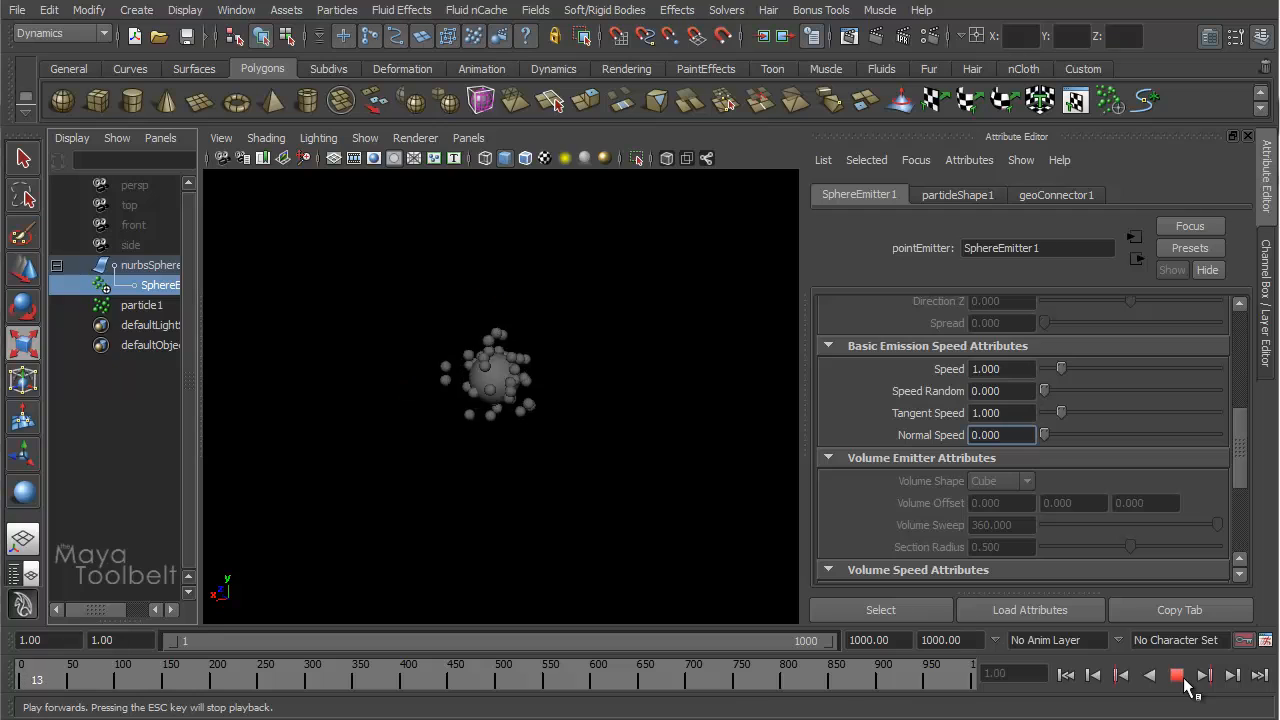
pyautogui.click(1178, 676)
pyautogui.click(1065, 675)
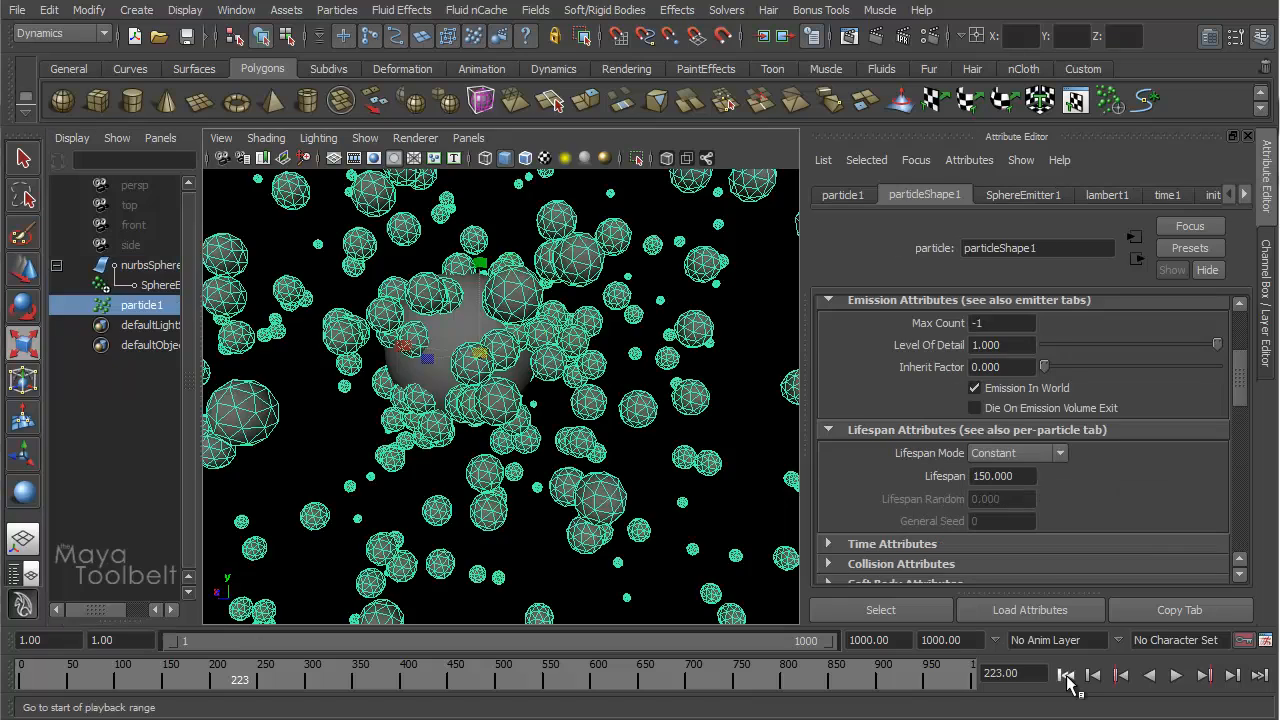
# - Rewind the simulation to the start and delete the NURBS sphere together with its emitter, keeping particle1 selected
pyautogui.click(1066, 675)
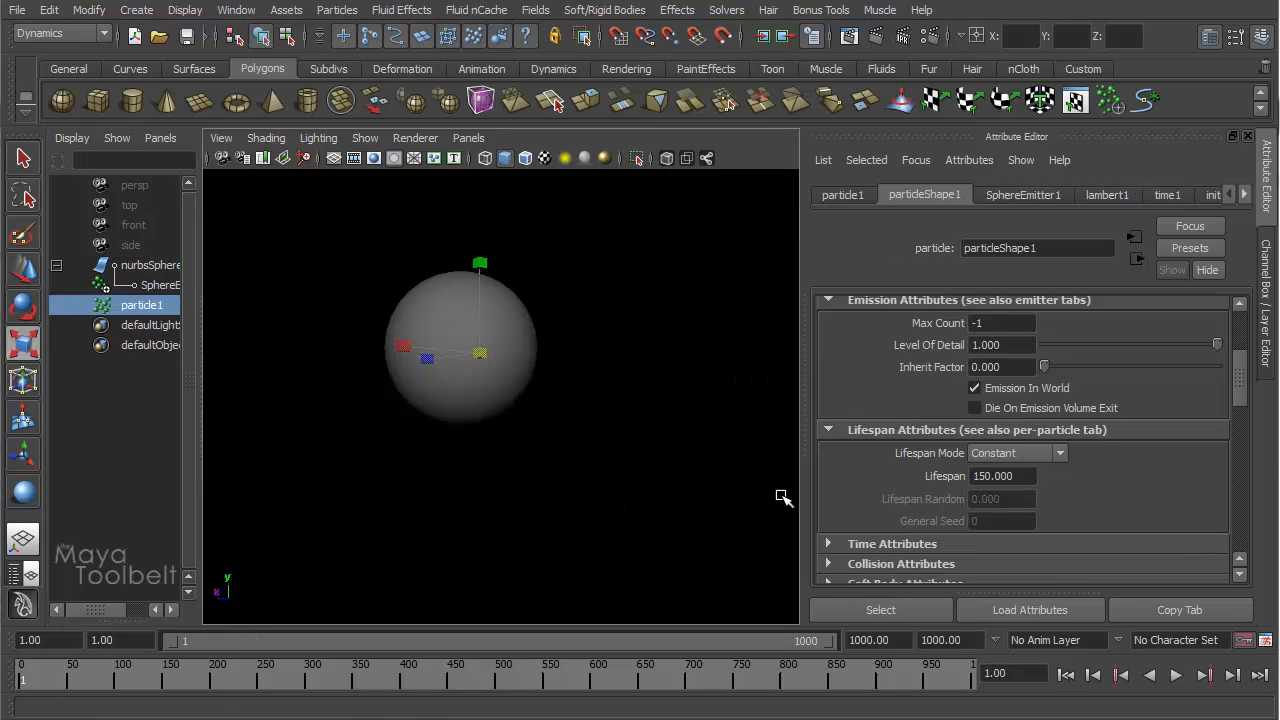
pyautogui.press('r')
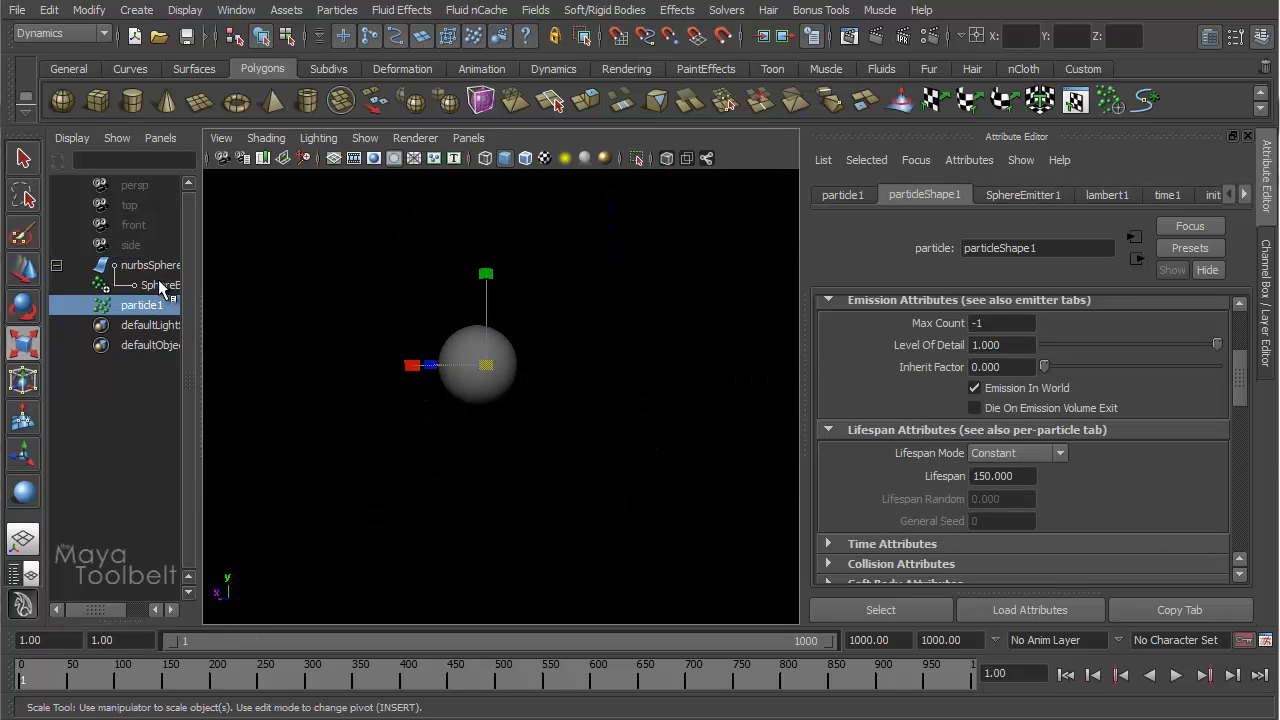
pyautogui.click(152, 266)
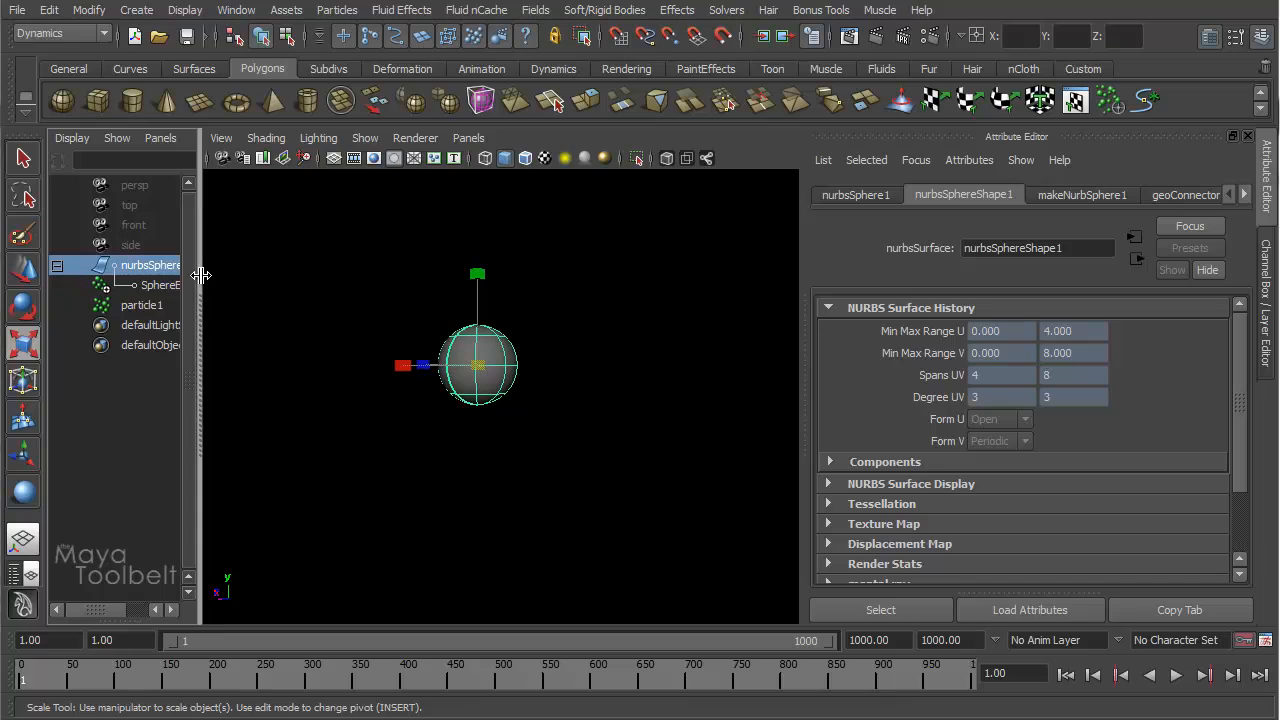
pyautogui.press('Delete')
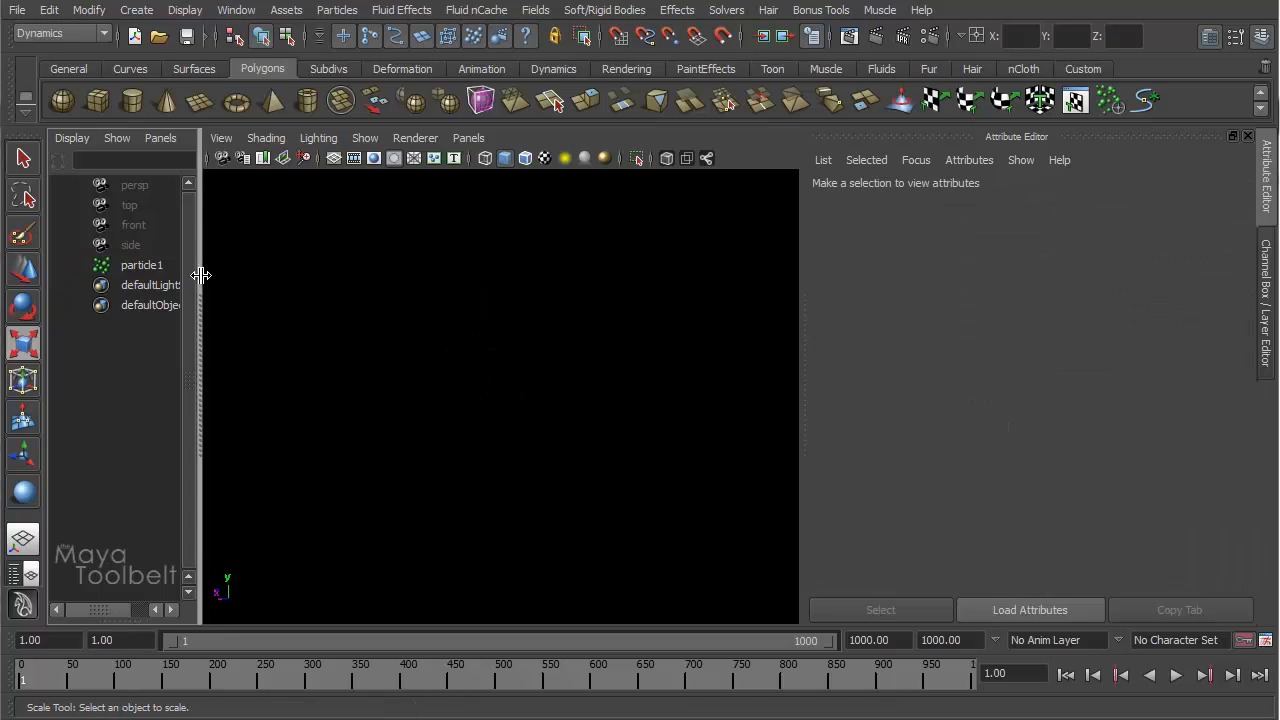
pyautogui.click(145, 266)
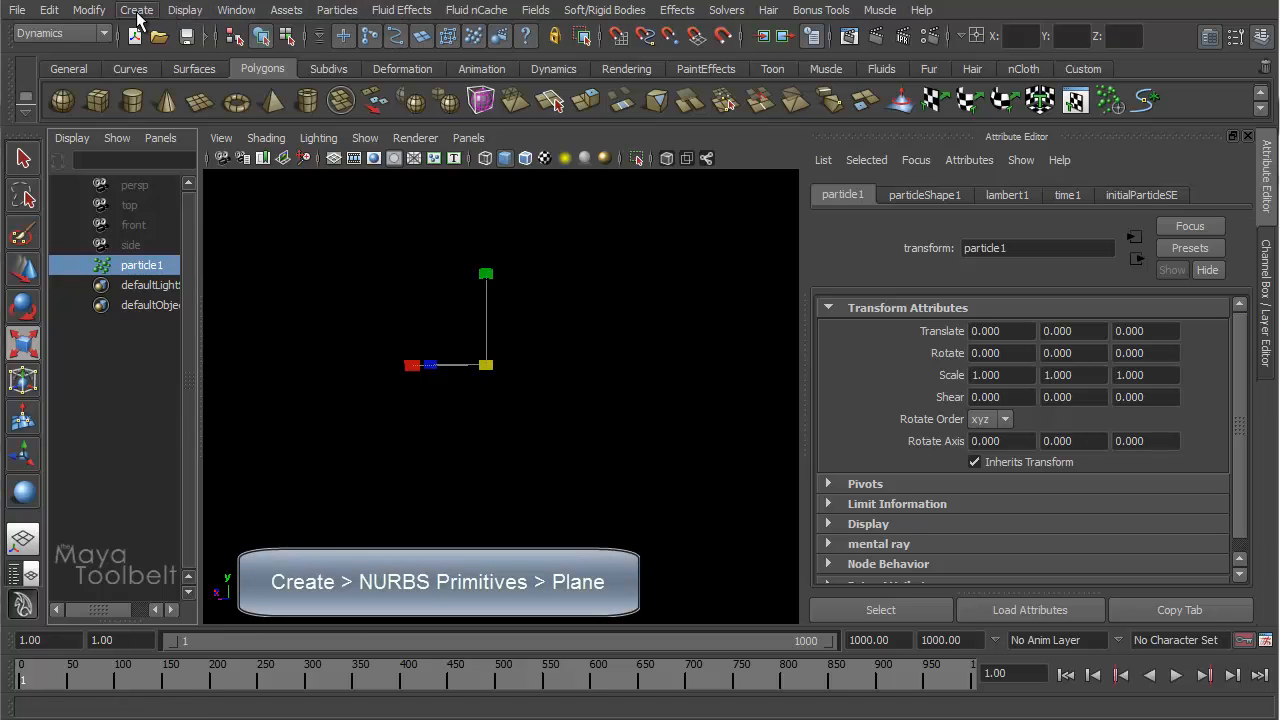
# - Draw a NURBS plane freehand on the ground grid, centred at about X 1.1, Z 2.1
pyautogui.click(137, 10)
pyautogui.moveTo(208, 42)
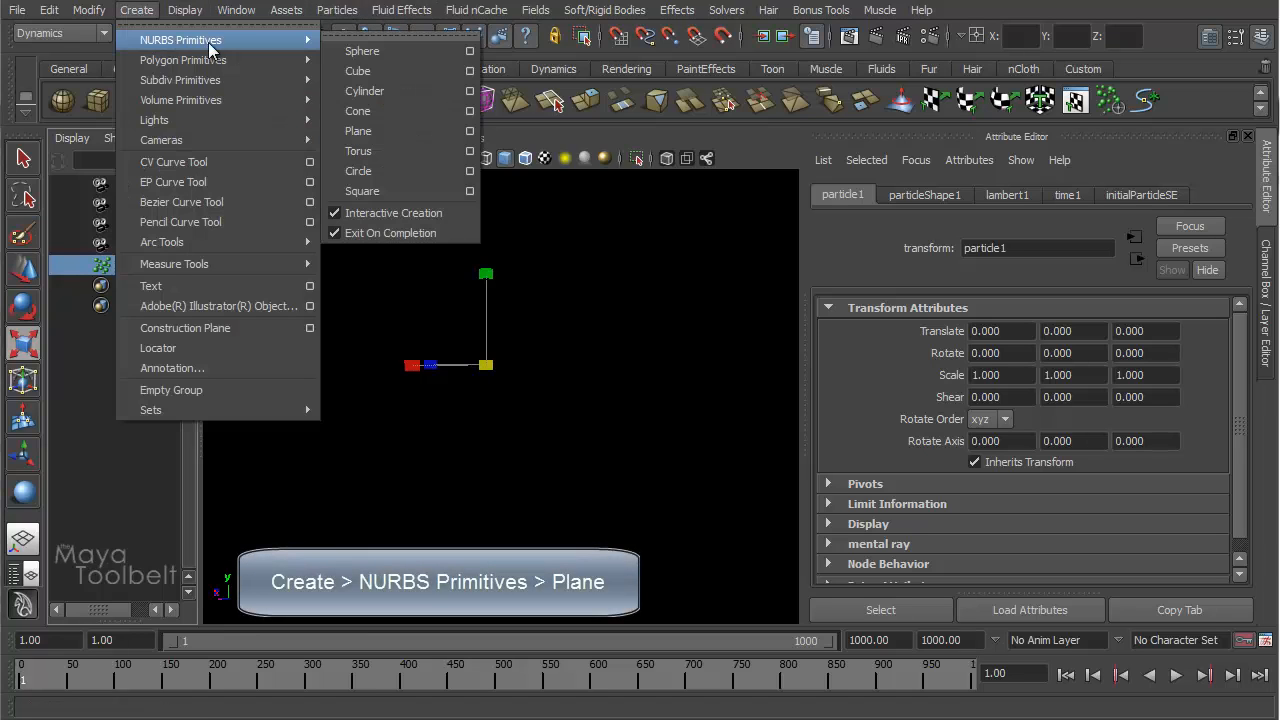
pyautogui.click(371, 133)
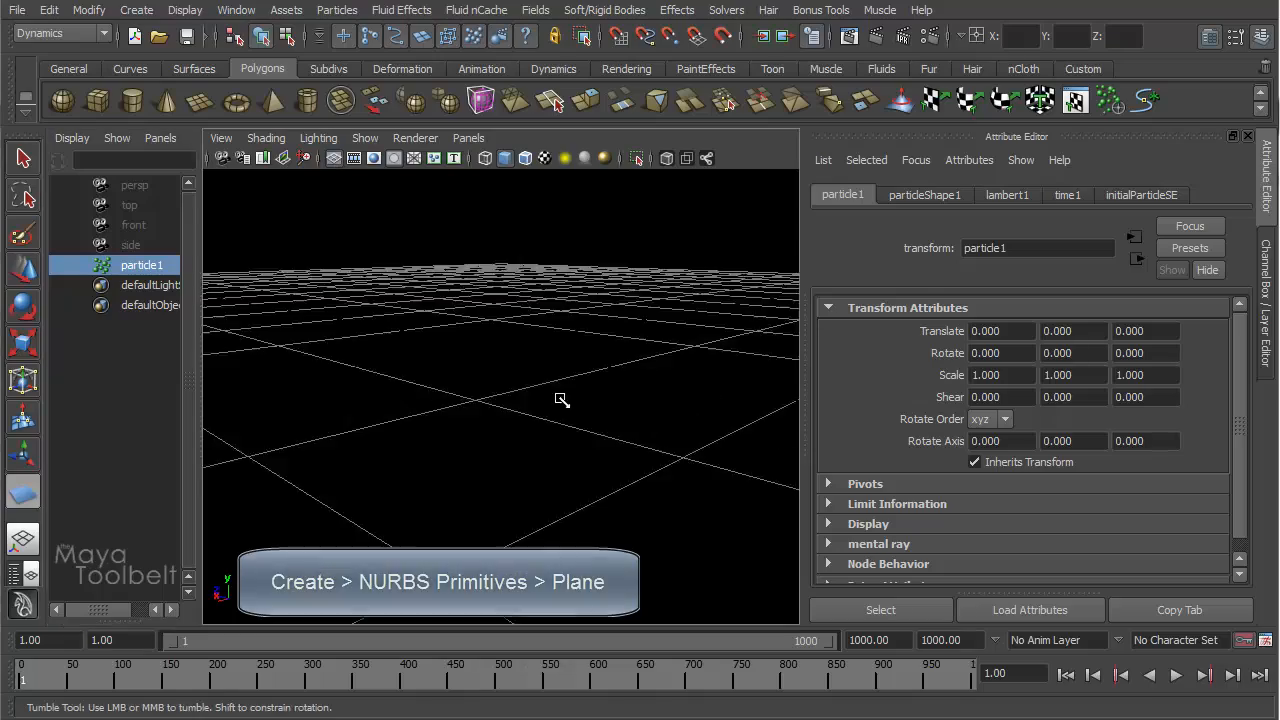
pyautogui.moveTo(437, 322); pyautogui.dragTo(537, 398)
pyautogui.moveTo(644, 463); pyautogui.dragTo(670, 462)
pyautogui.press('r')
pyautogui.scroll(-5, 450, 280)
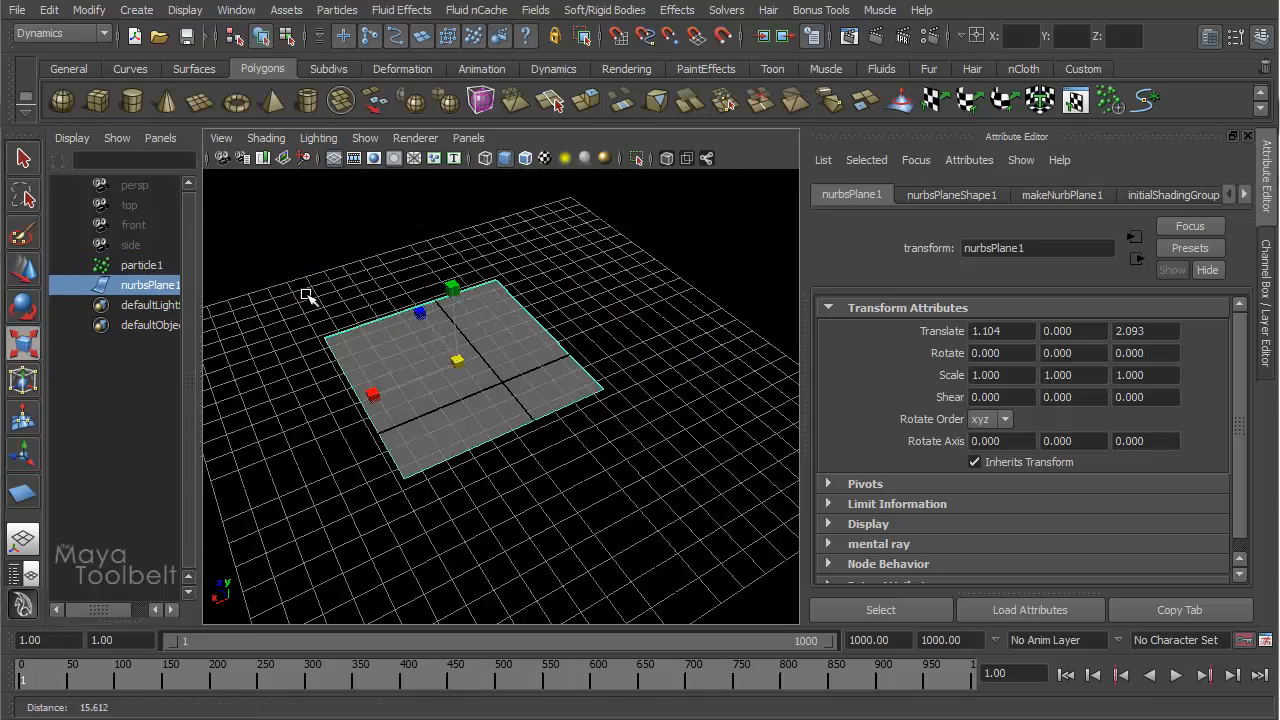
pyautogui.keyDown('alt'); pyautogui.moveTo(306, 291); pyautogui.dragTo(528, 160); pyautogui.keyUp('alt')
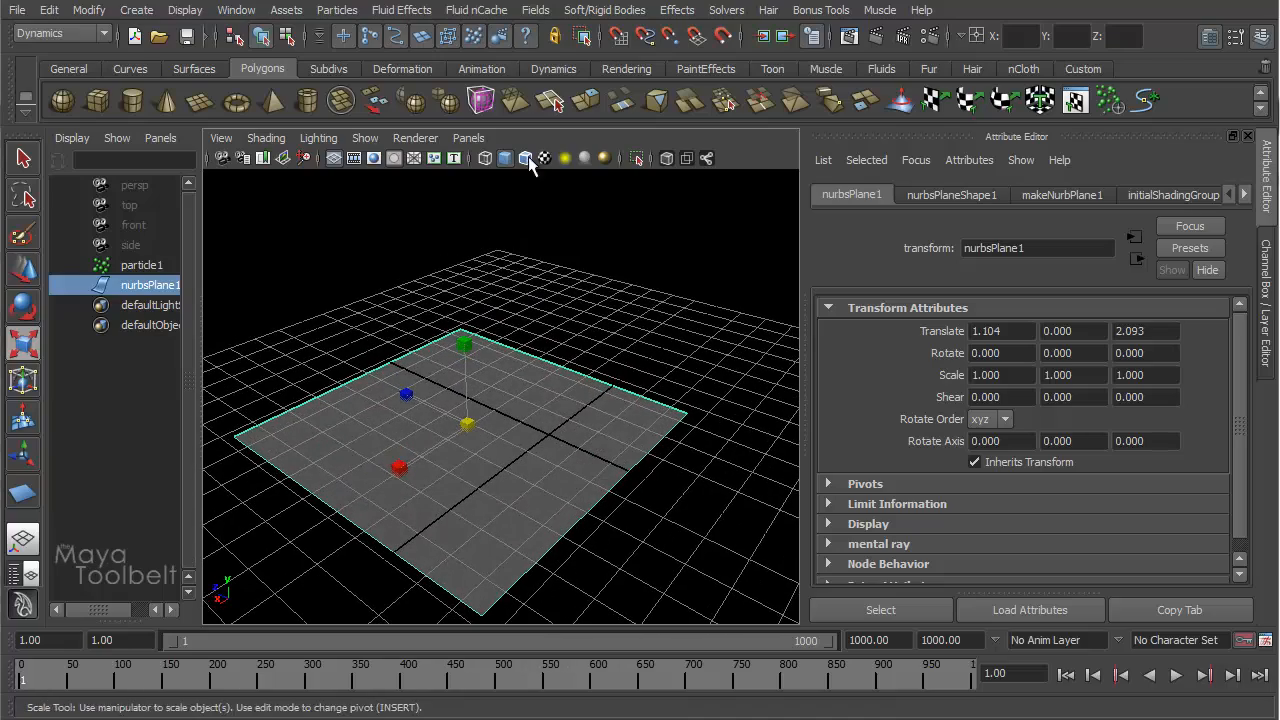
# - Emit from the plane using a Surface-type emitter named SphereEmitter with a rate of 100 and Need Parent UV enabled
pyautogui.click(337, 10)
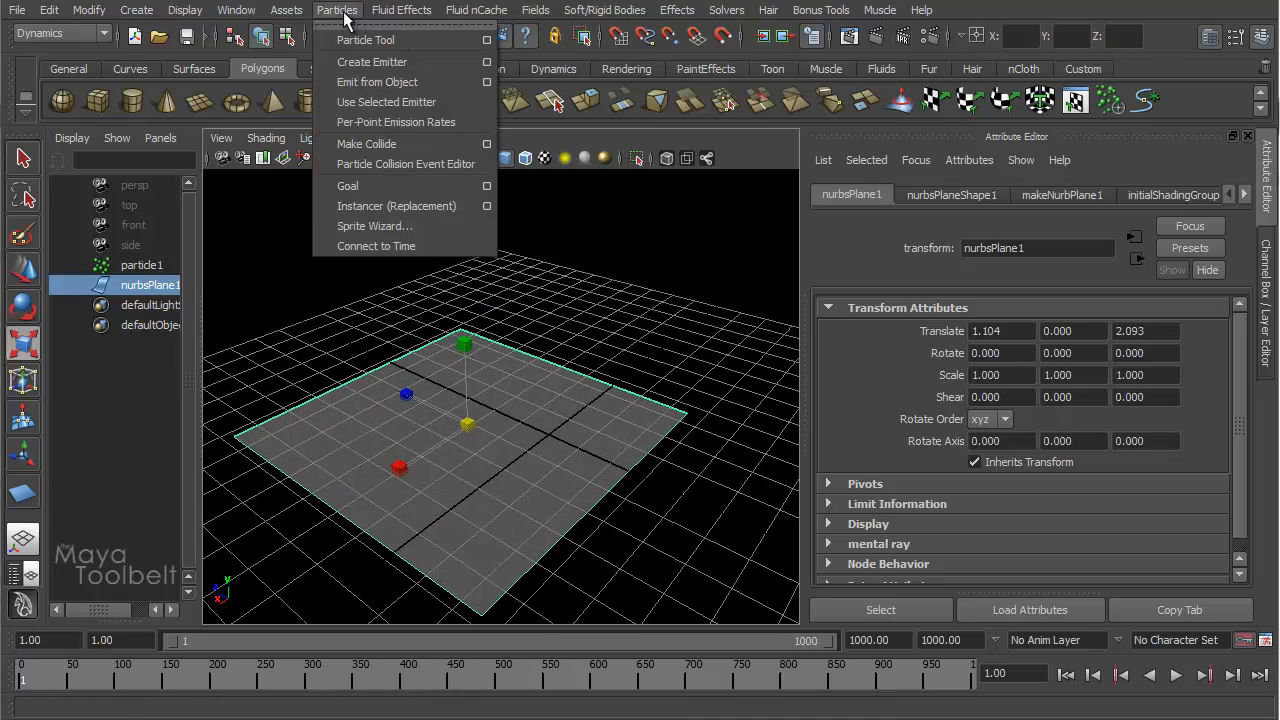
pyautogui.click(489, 86)
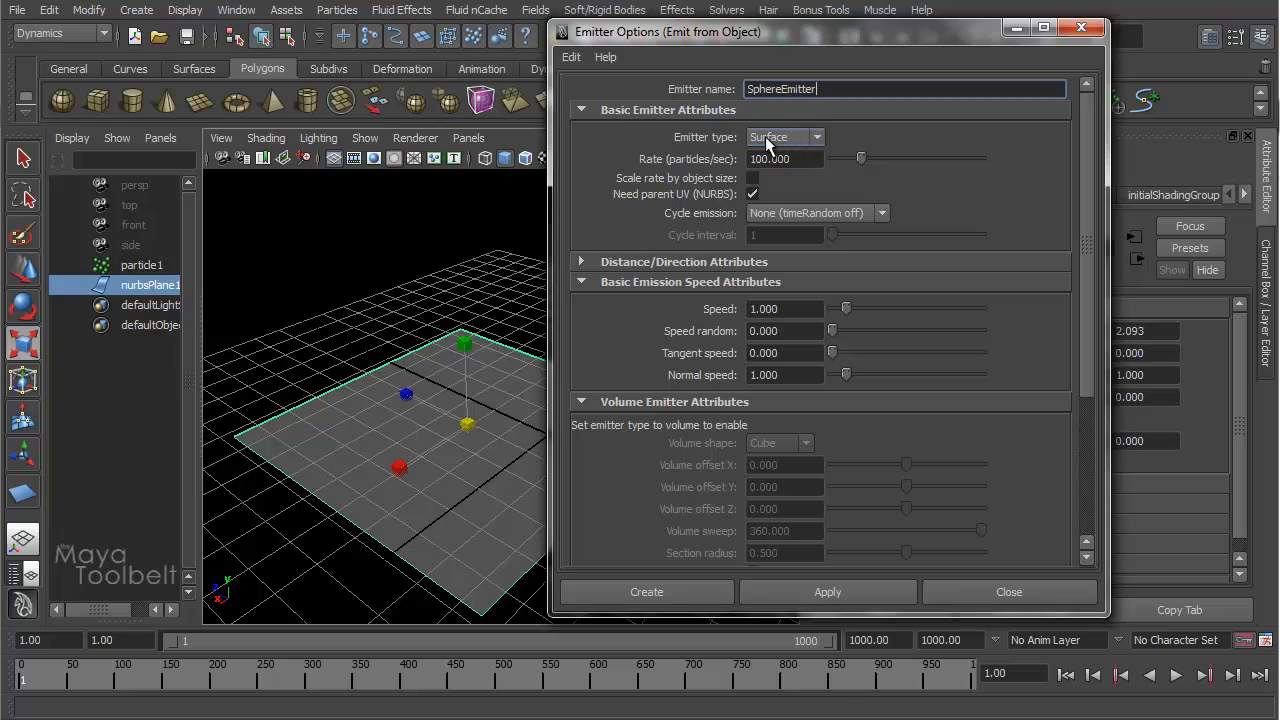
pyautogui.click(583, 592)
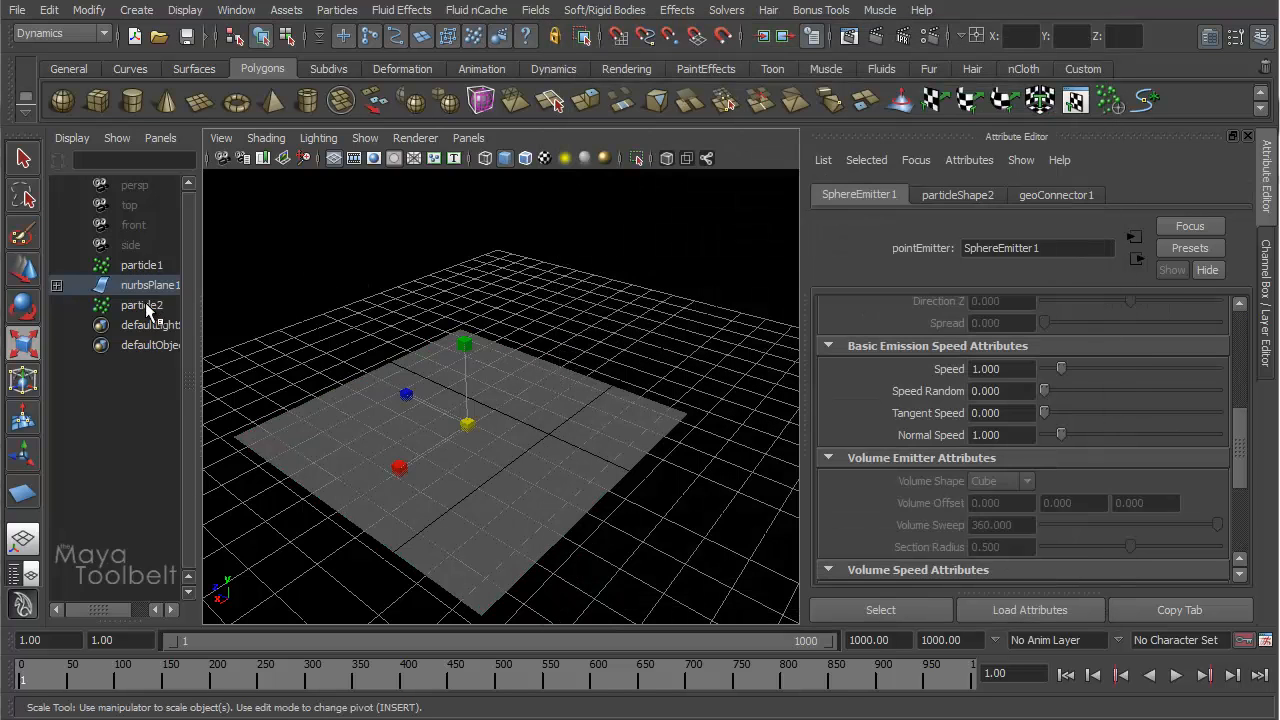
# - Delete the extra particle2 object and expand the plane's hierarchy to show its emitter
pyautogui.click(147, 308)
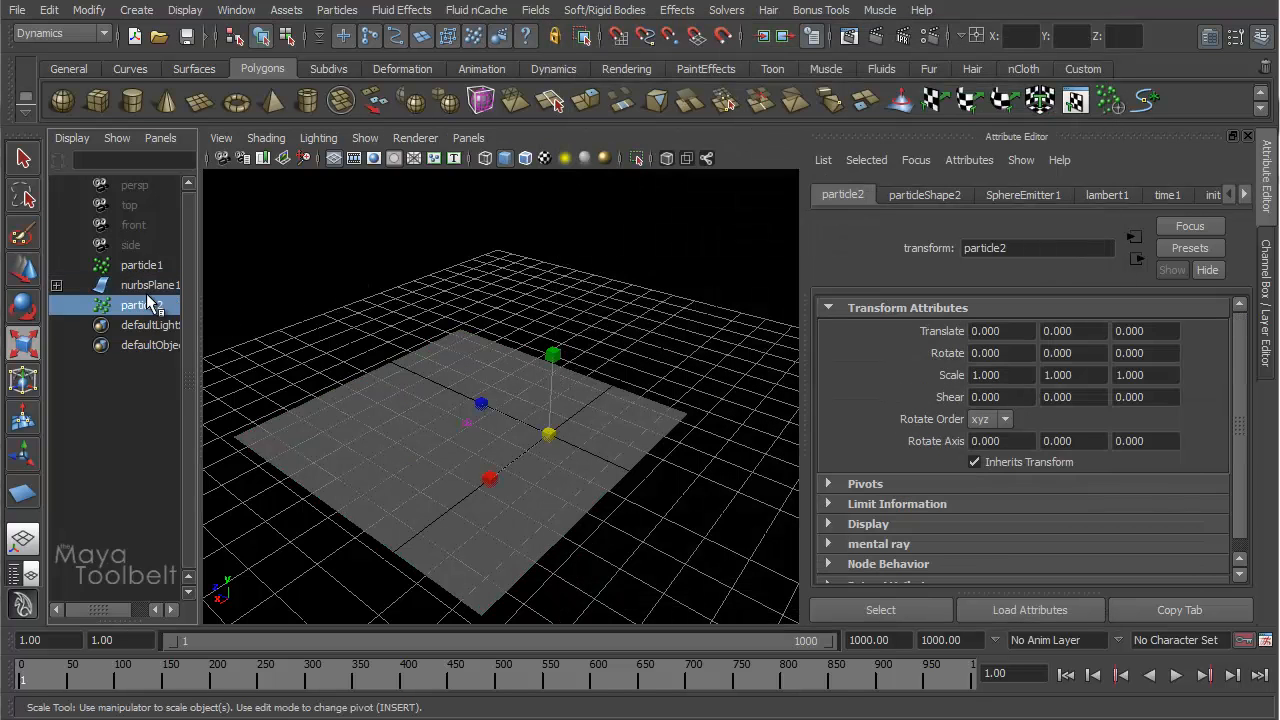
pyautogui.press('Delete')
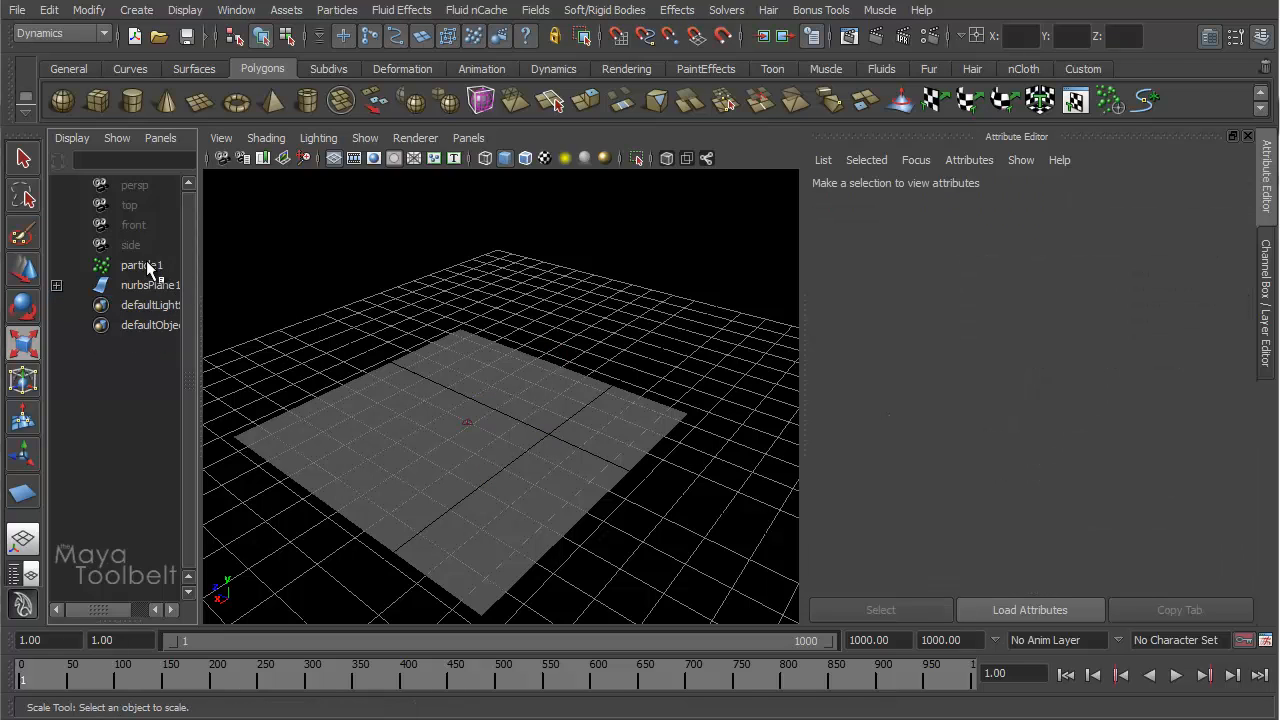
pyautogui.click(56, 285)
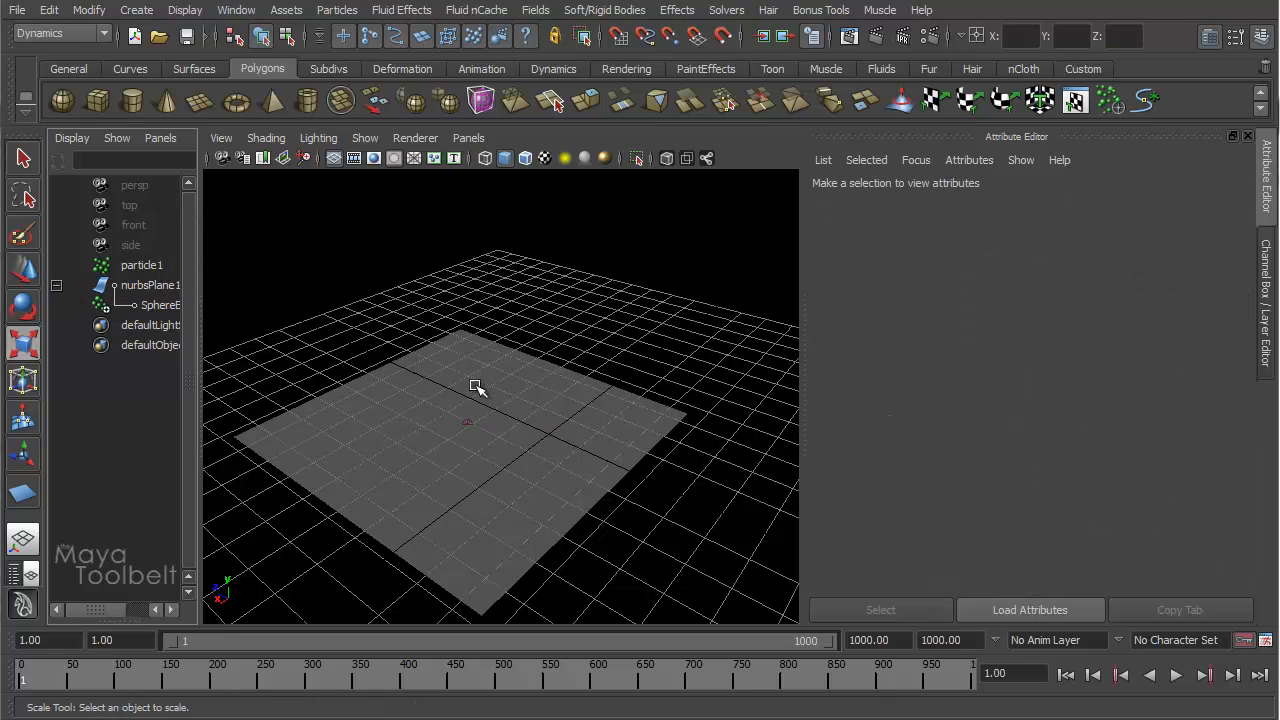
# - Hide the viewport grid and select particle1
pyautogui.keyDown('alt'); pyautogui.moveTo(474, 386); pyautogui.dragTo(497, 263); pyautogui.keyUp('alt')
pyautogui.click(334, 158)
pyautogui.keyDown('alt'); pyautogui.moveTo(471, 323); pyautogui.dragTo(623, 283, button='right'); pyautogui.keyUp('alt')
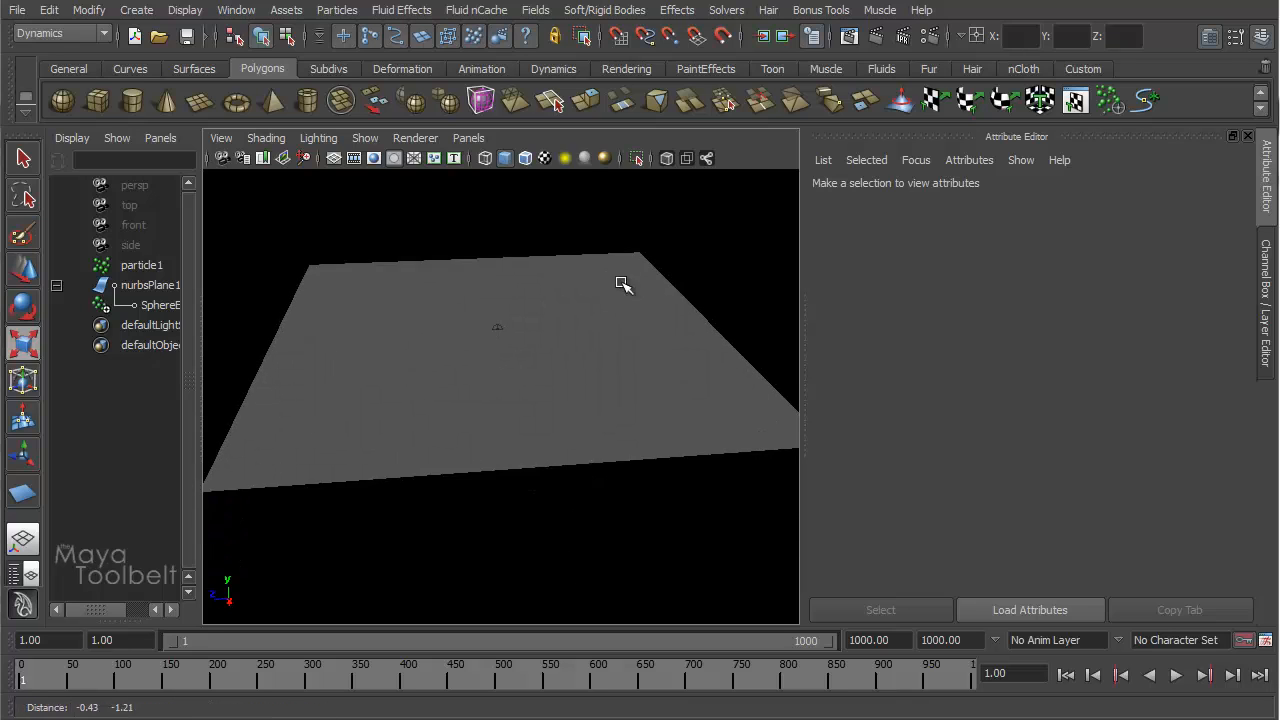
pyautogui.keyDown('alt'); pyautogui.moveTo(623, 283); pyautogui.dragTo(480, 300); pyautogui.keyUp('alt')
pyautogui.click(141, 265)
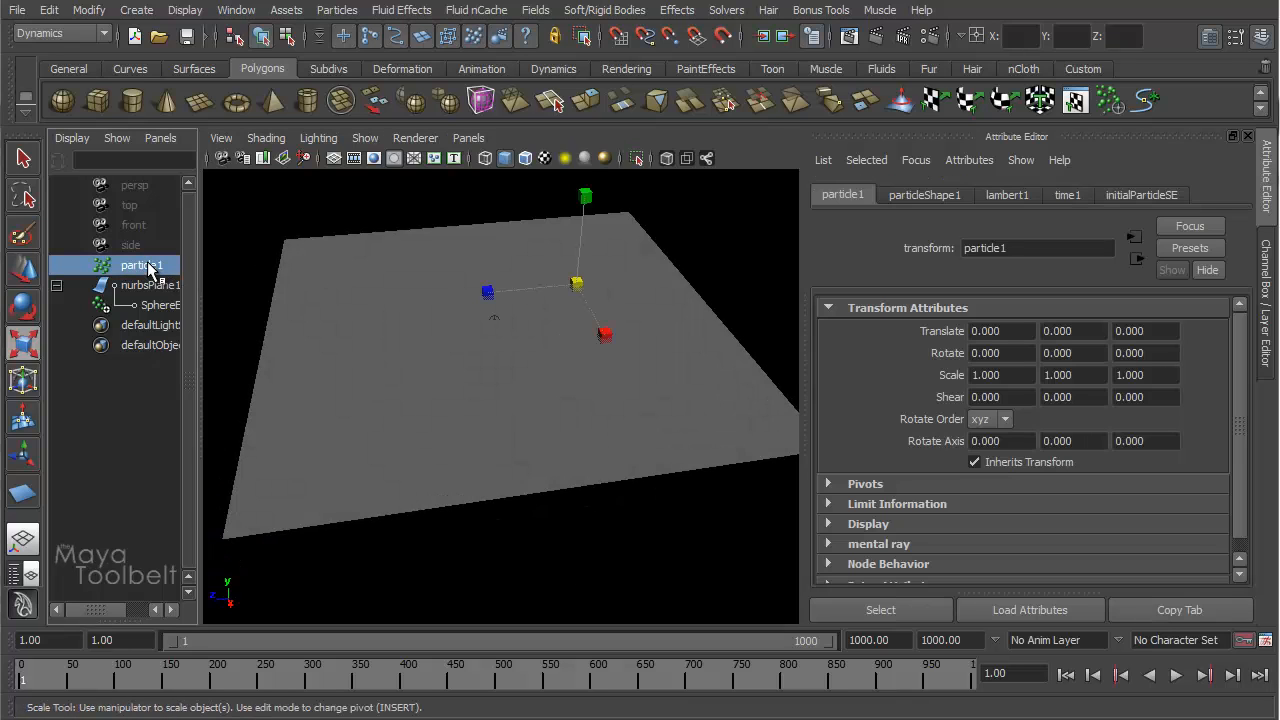
pyautogui.keyDown('alt'); pyautogui.moveTo(560, 406); pyautogui.dragTo(531, 403); pyautogui.keyUp('alt')
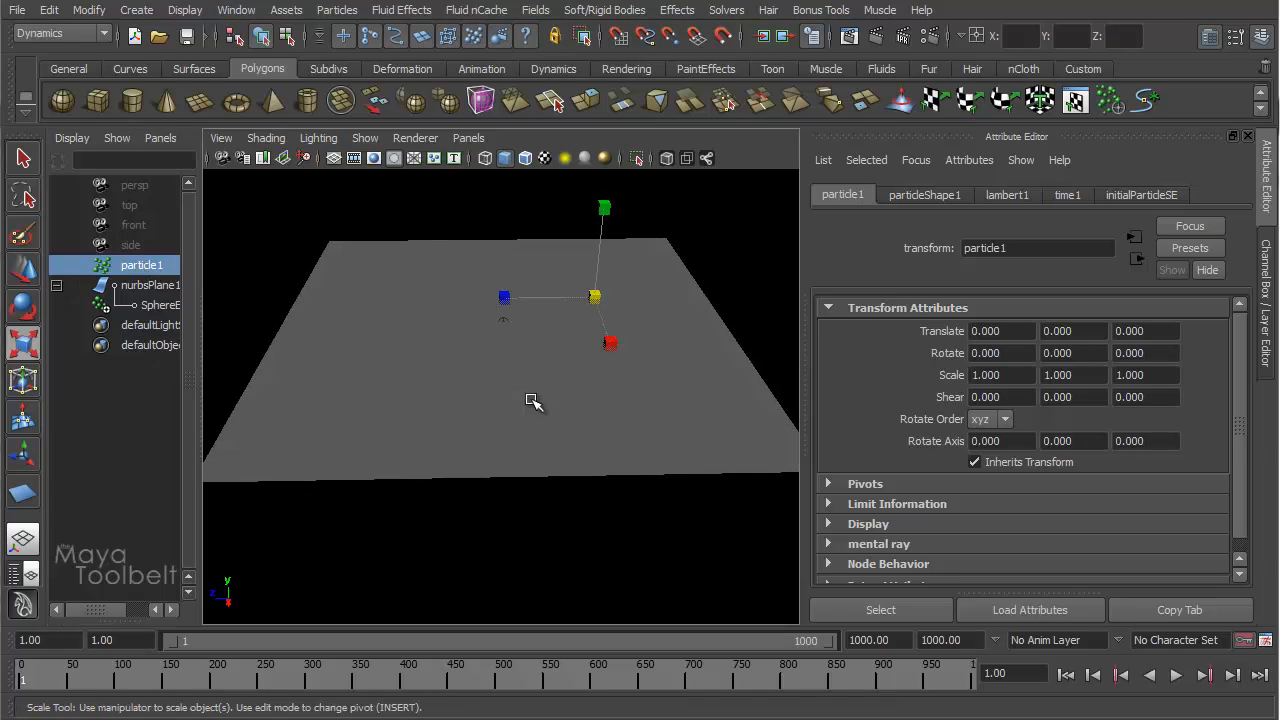
pyautogui.moveTo(543, 446)
pyautogui.keyDown('alt'); pyautogui.mouseDown()
pyautogui.moveTo(503, 443)
pyautogui.moveTo(522, 435)
pyautogui.mouseUp(); pyautogui.keyUp('alt')
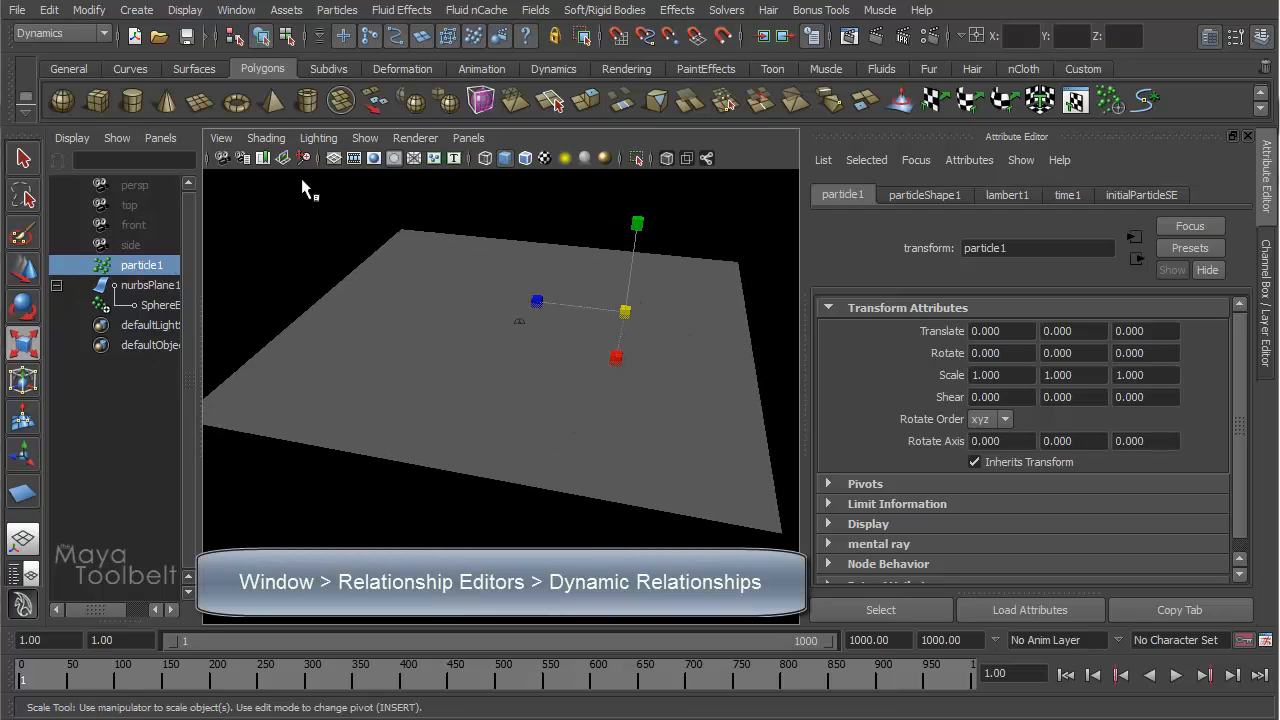
# - Connect particle1 to the plane's SphereEmitter1 through the Emitters mode of the Dynamic Relationships Editor
pyautogui.click(228, 12)
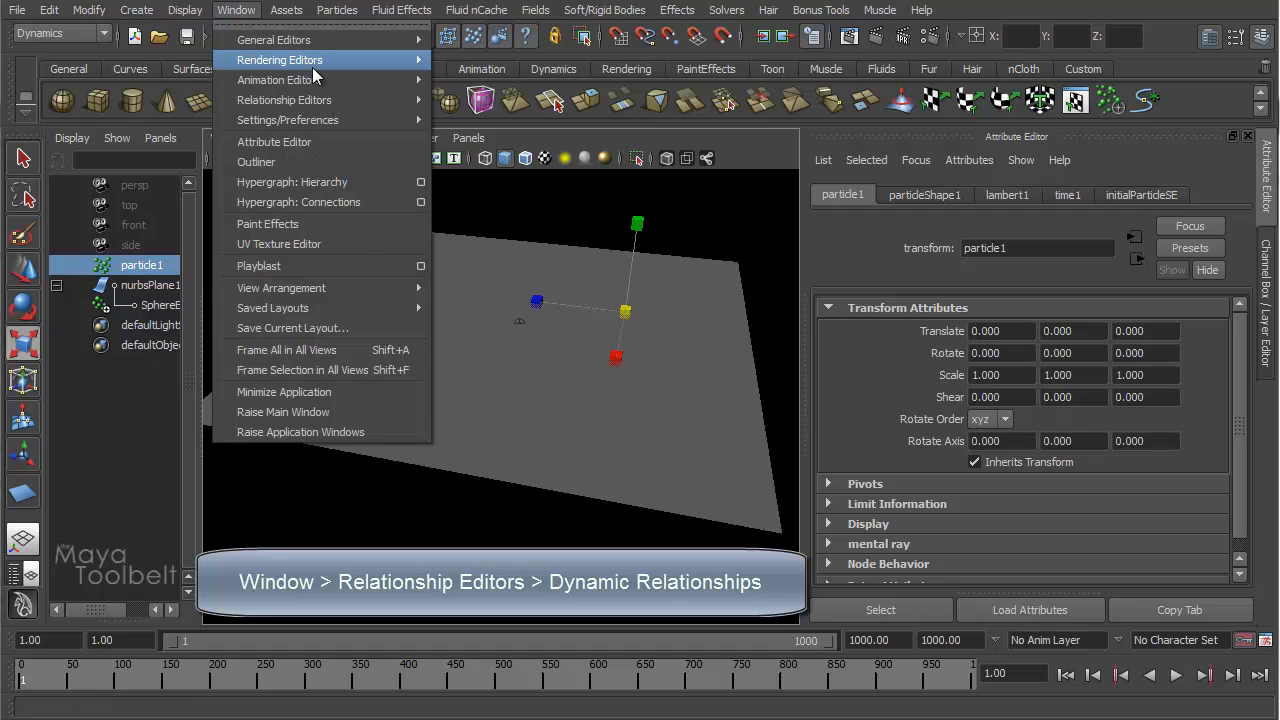
pyautogui.moveTo(320, 105)
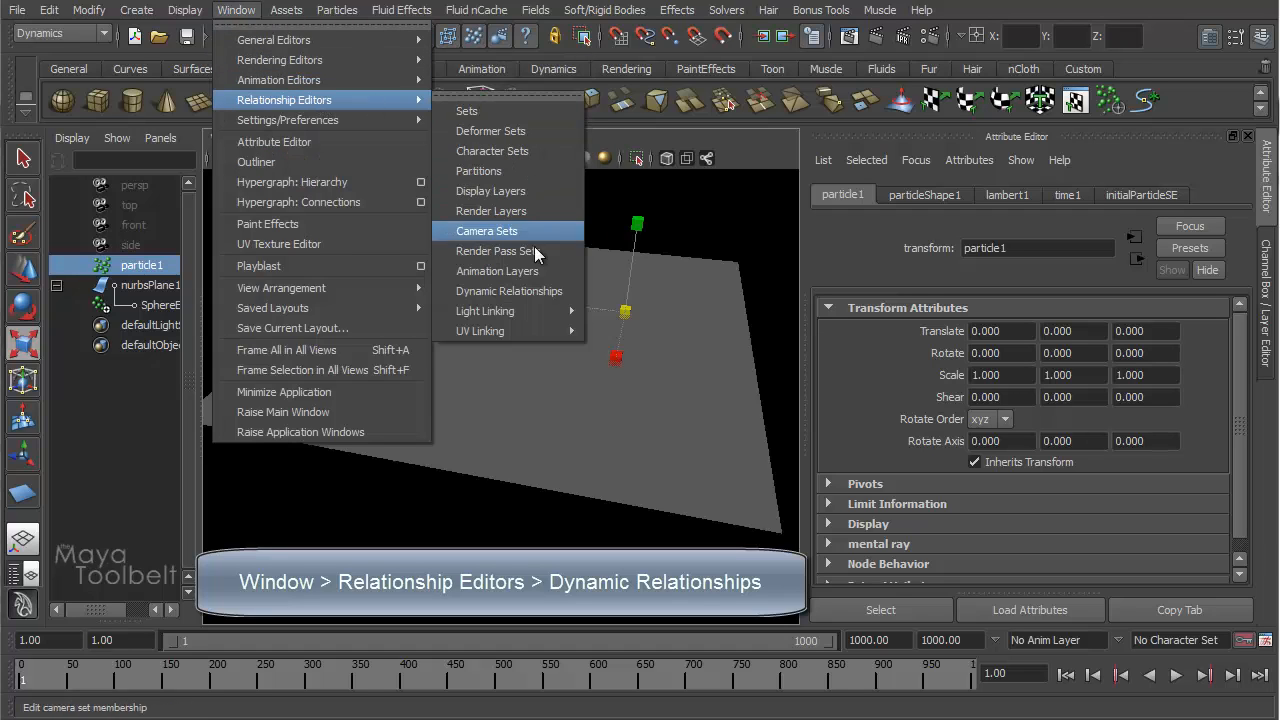
pyautogui.click(519, 302)
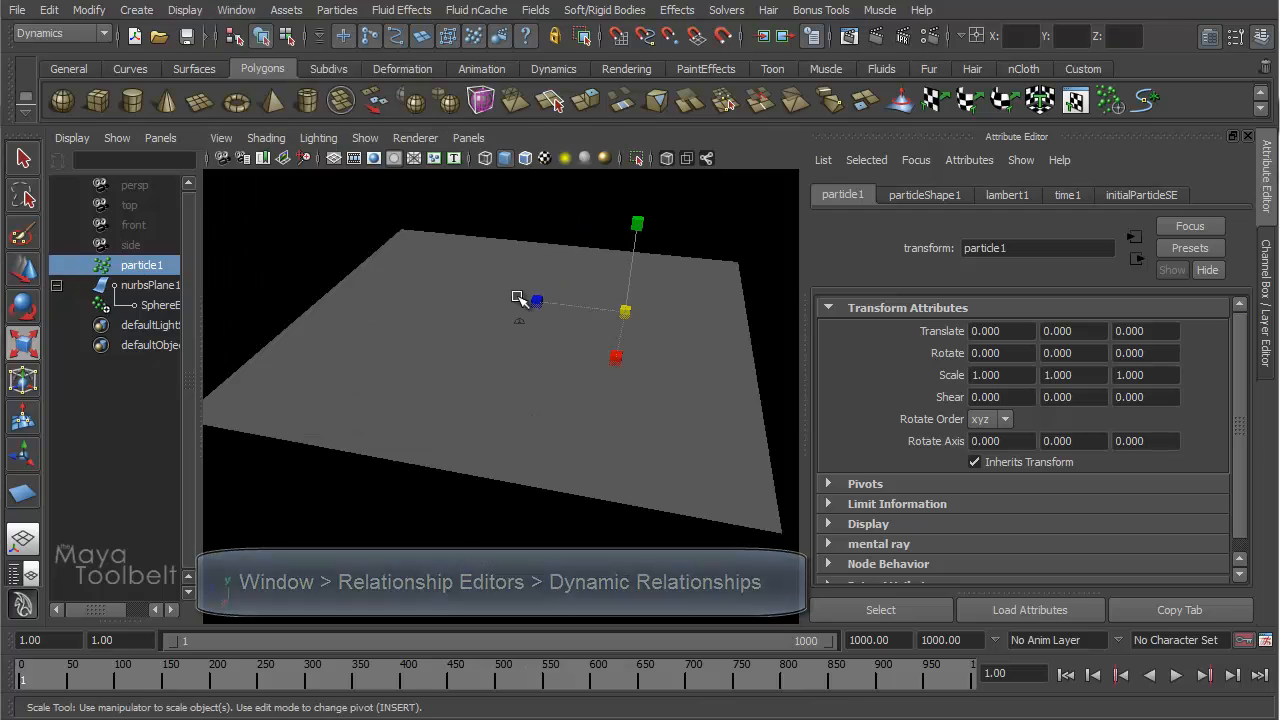
pyautogui.moveTo(445, 43); pyautogui.dragTo(685, 125)
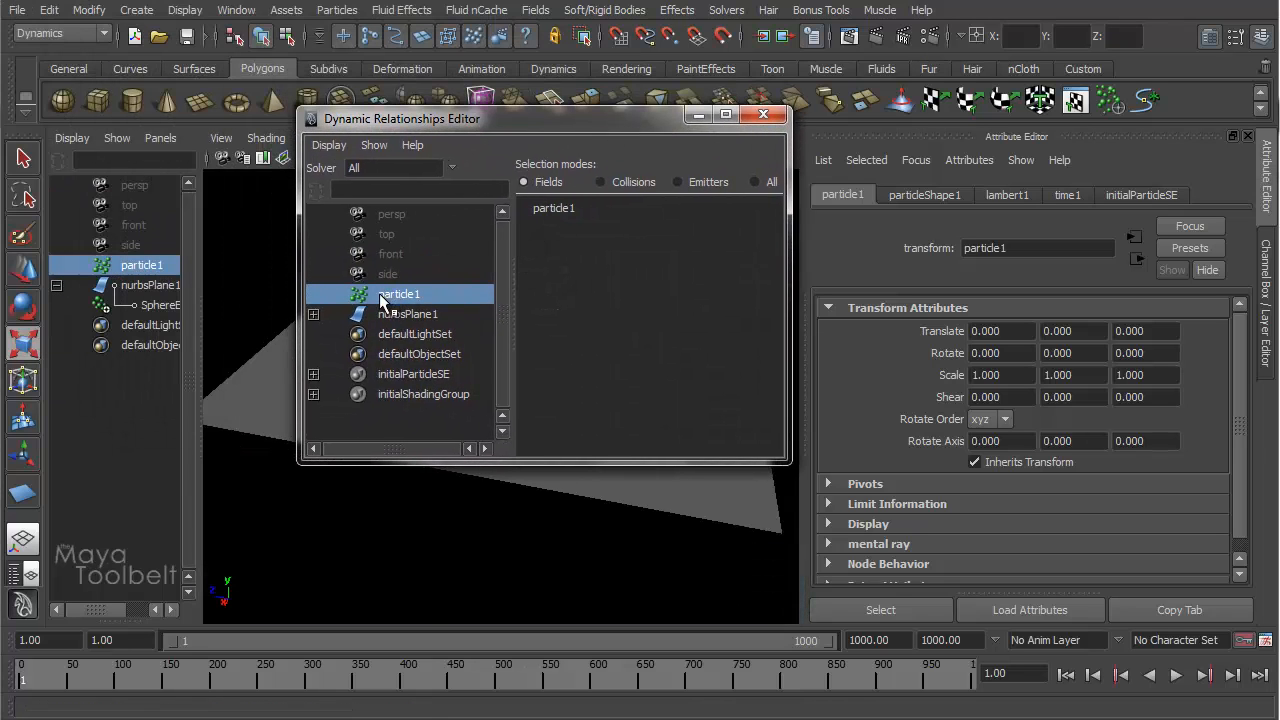
pyautogui.click(313, 314)
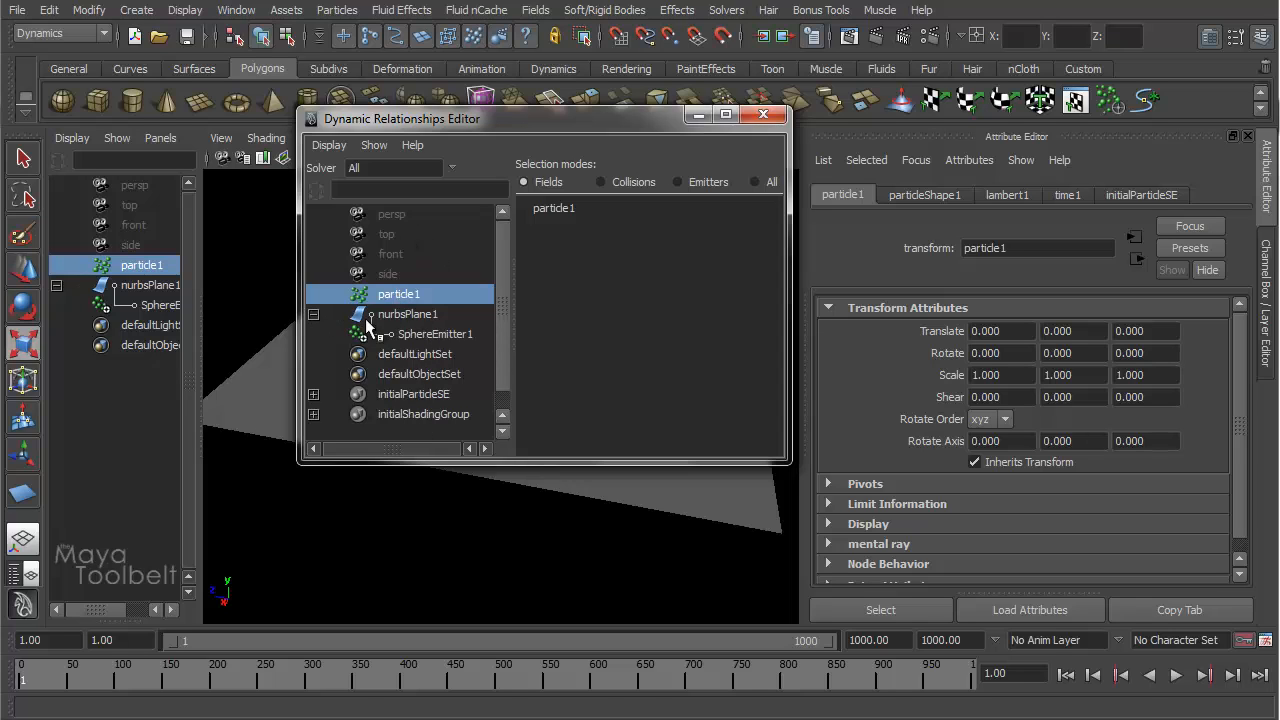
pyautogui.click(430, 334)
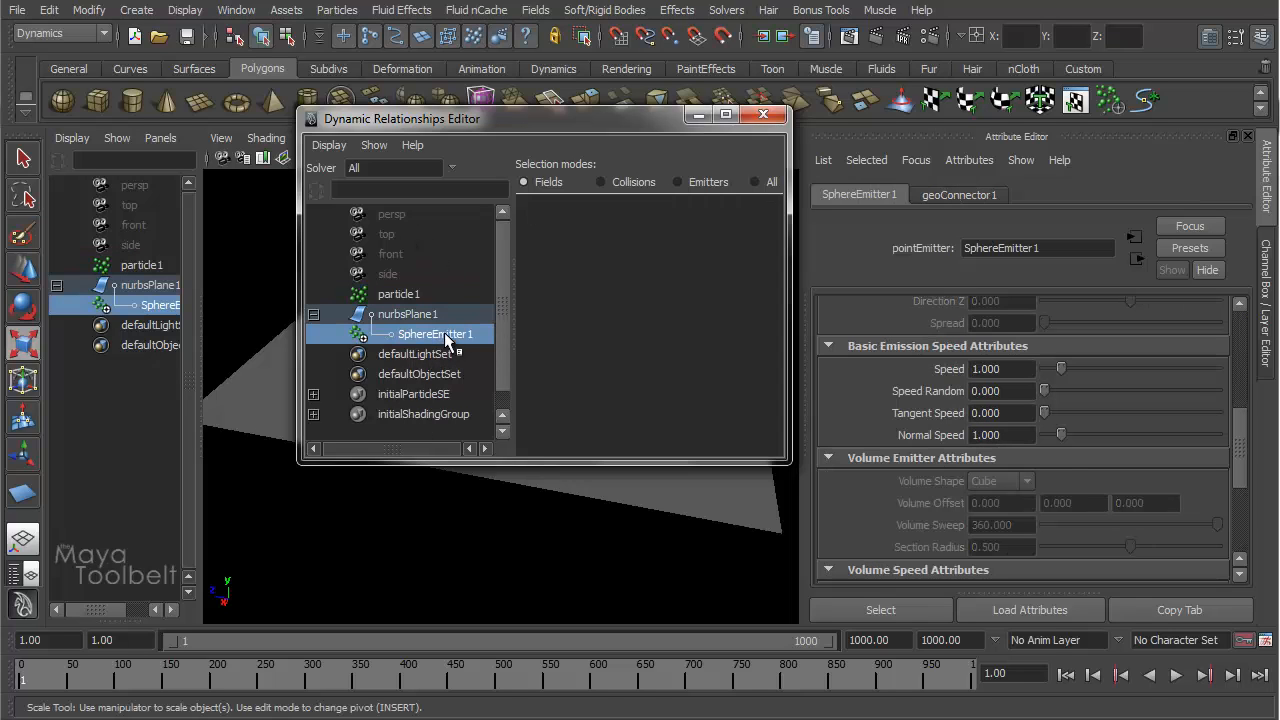
pyautogui.click(392, 294)
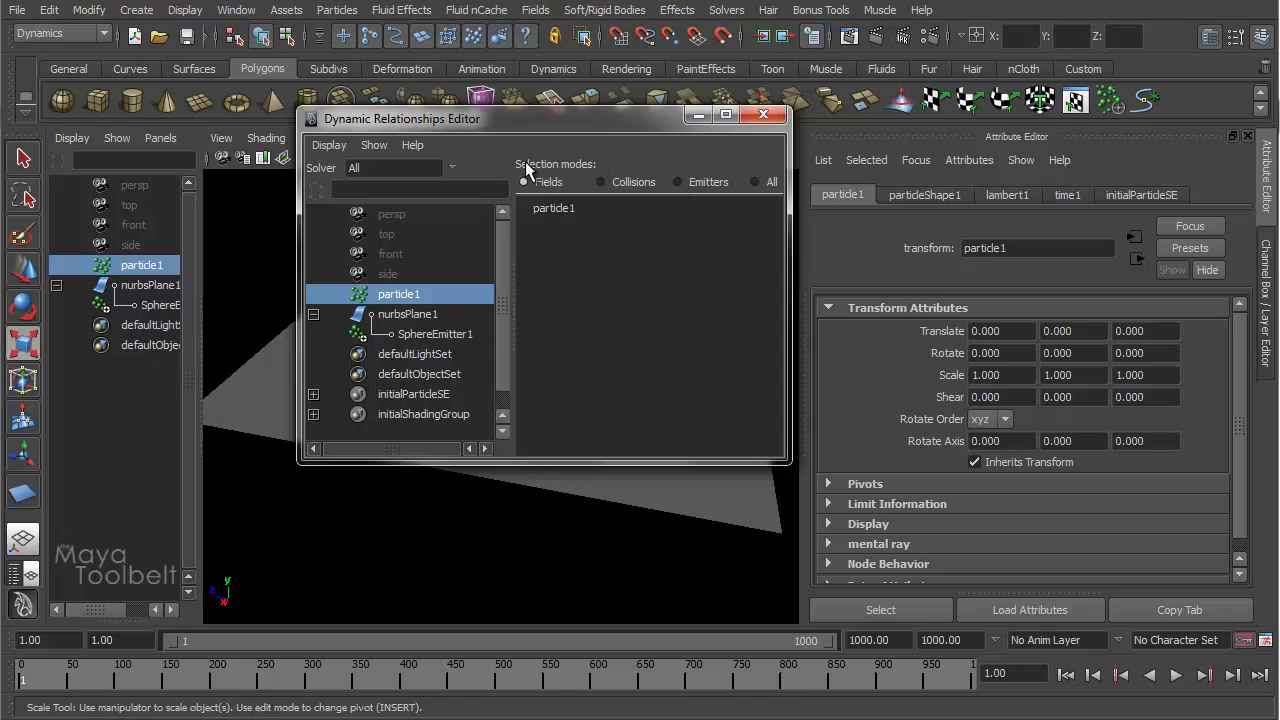
pyautogui.click(679, 182)
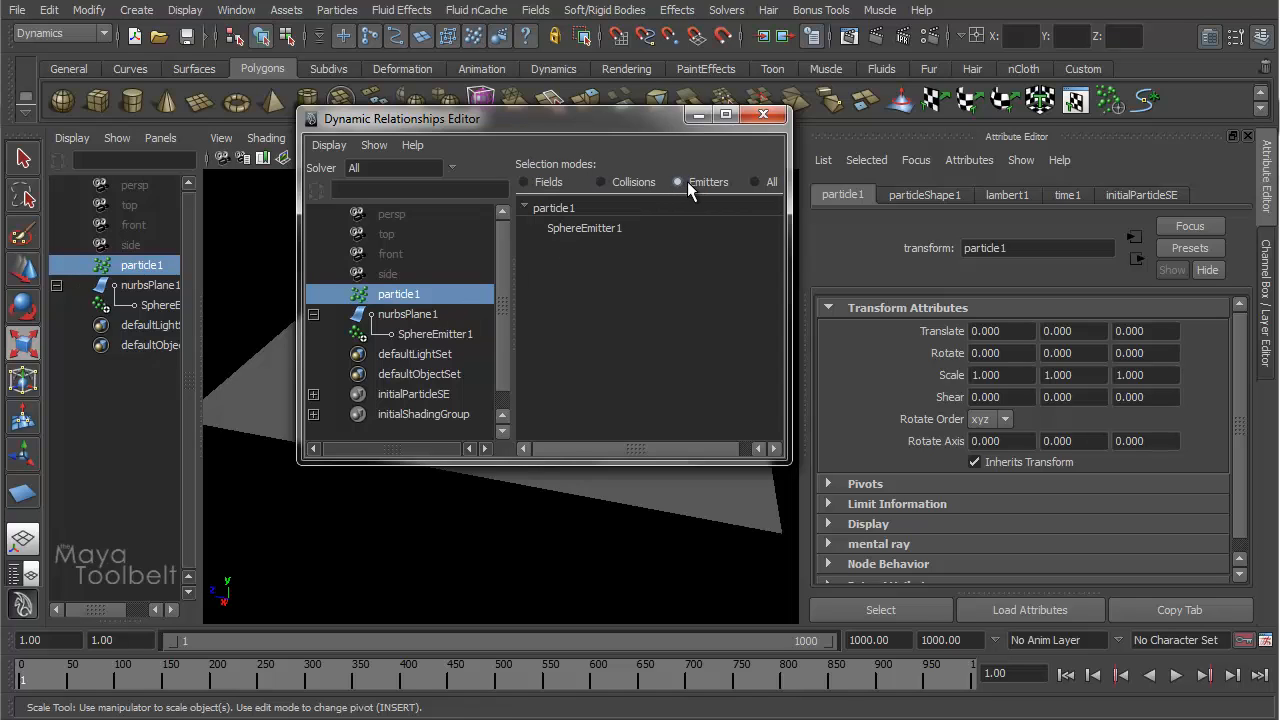
pyautogui.click(593, 229)
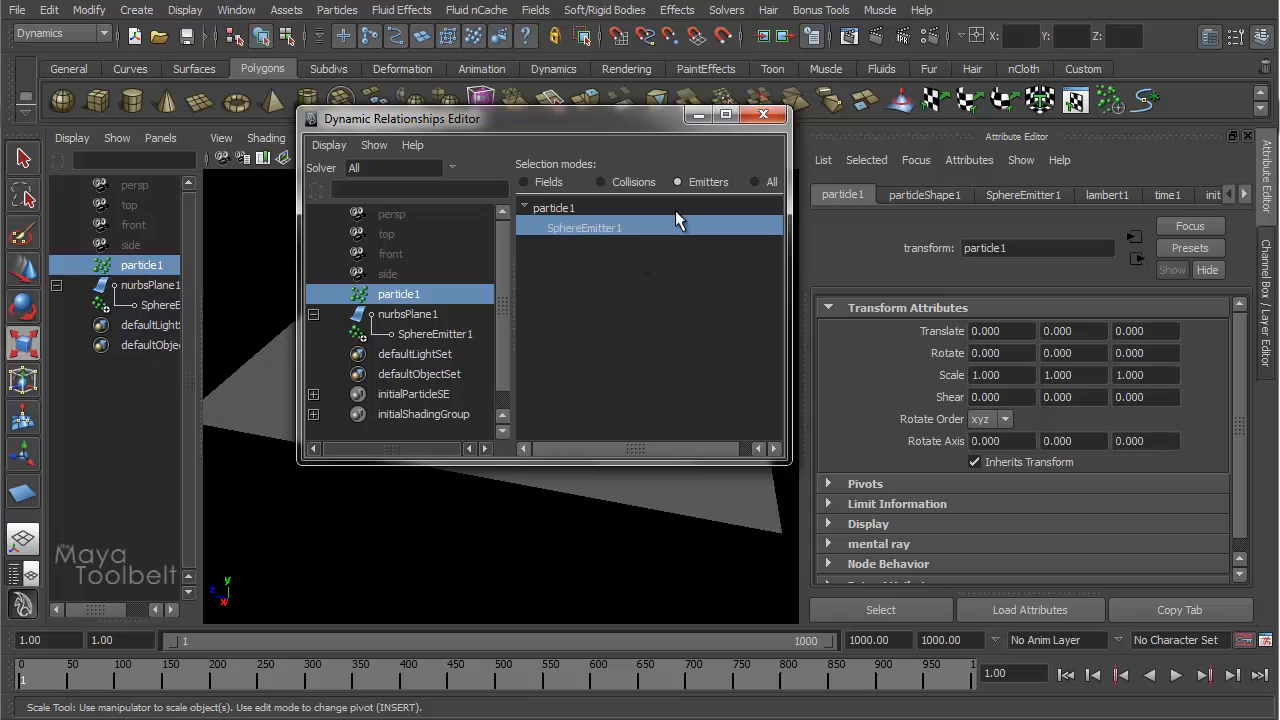
pyautogui.click(763, 114)
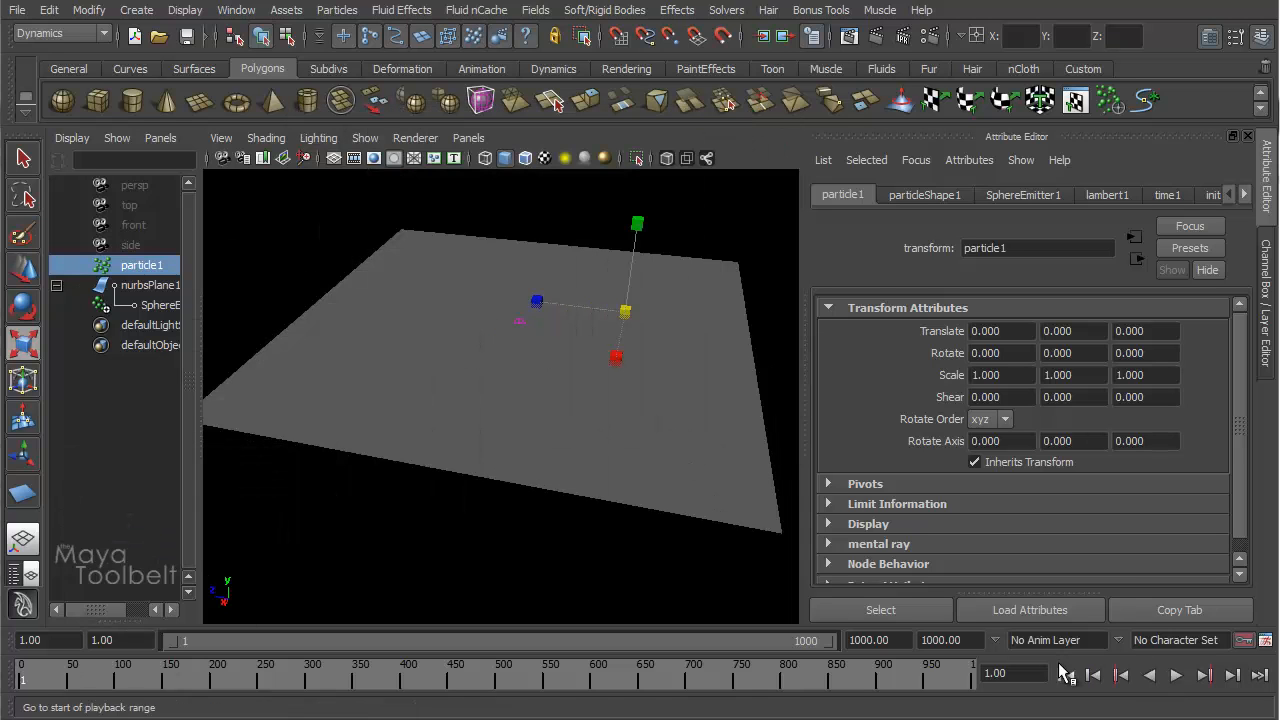
# - Play the simulation to frame 30 and review particle1's emitter link in the Dynamic Relationships Editor
pyautogui.click(1176, 675)
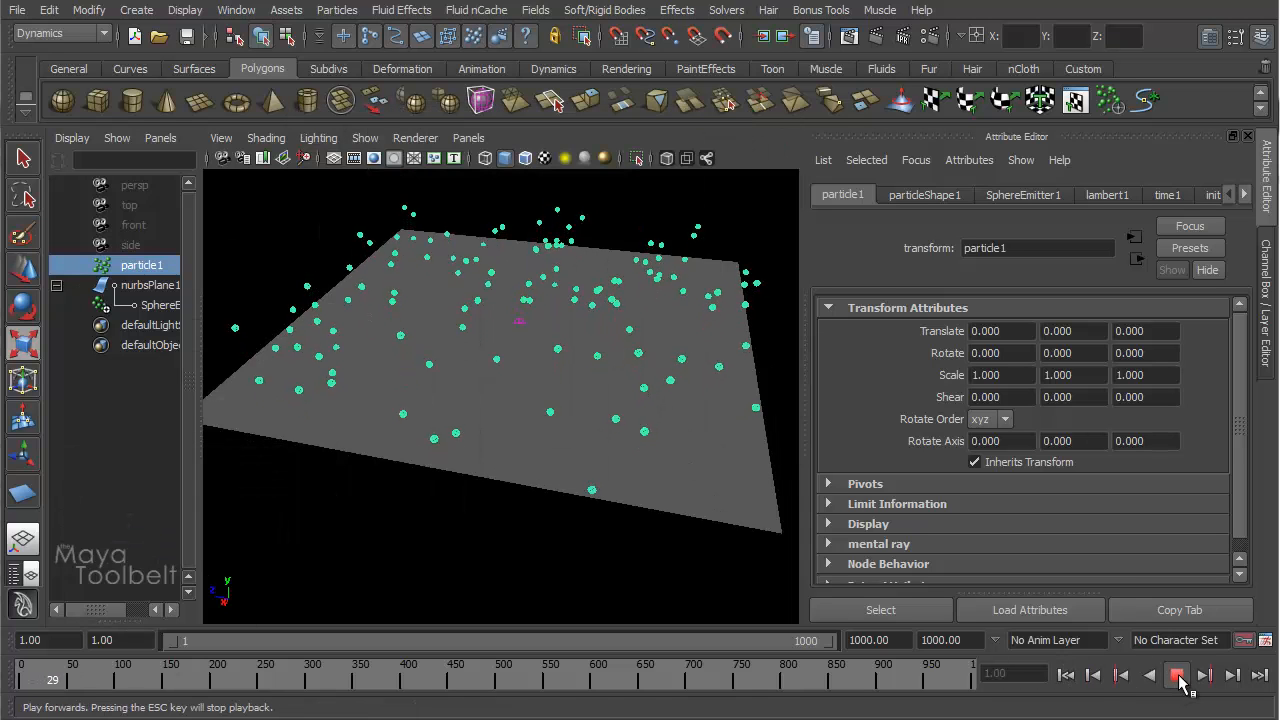
pyautogui.click(1176, 675)
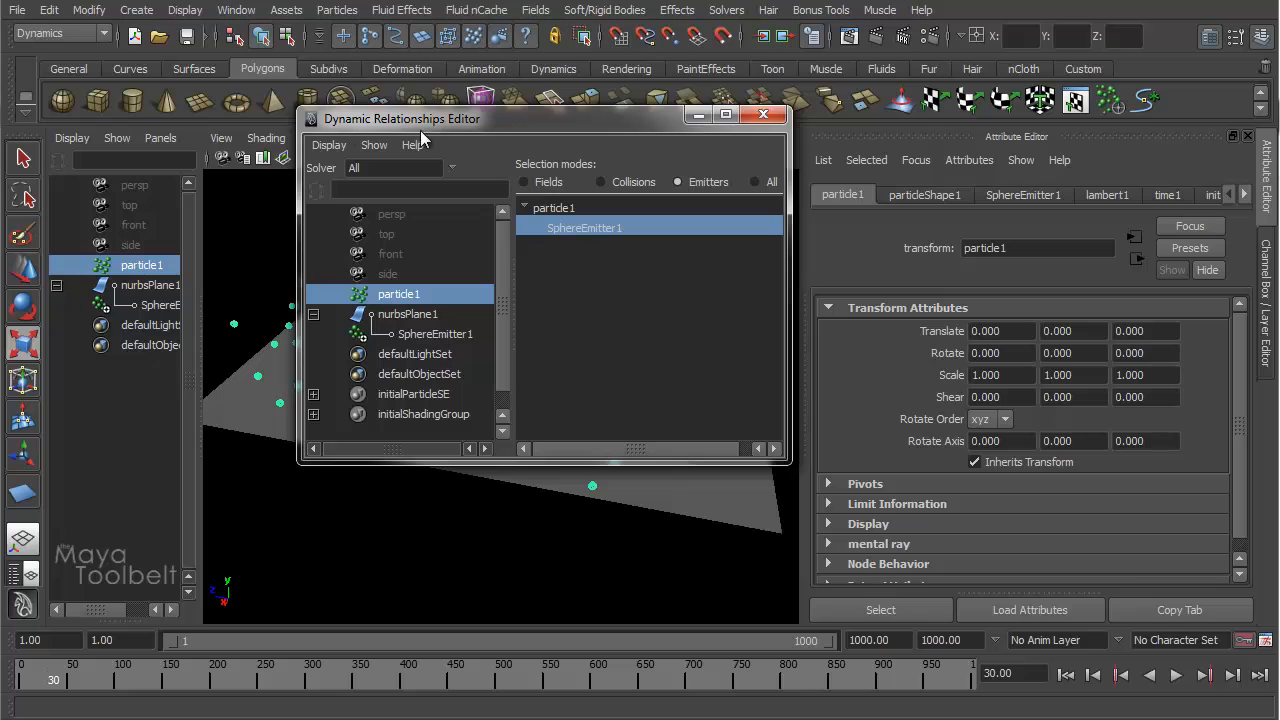
pyautogui.moveTo(447, 125)
pyautogui.mouseDown()
pyautogui.moveTo(481, 133)
pyautogui.moveTo(448, 130)
pyautogui.mouseUp()
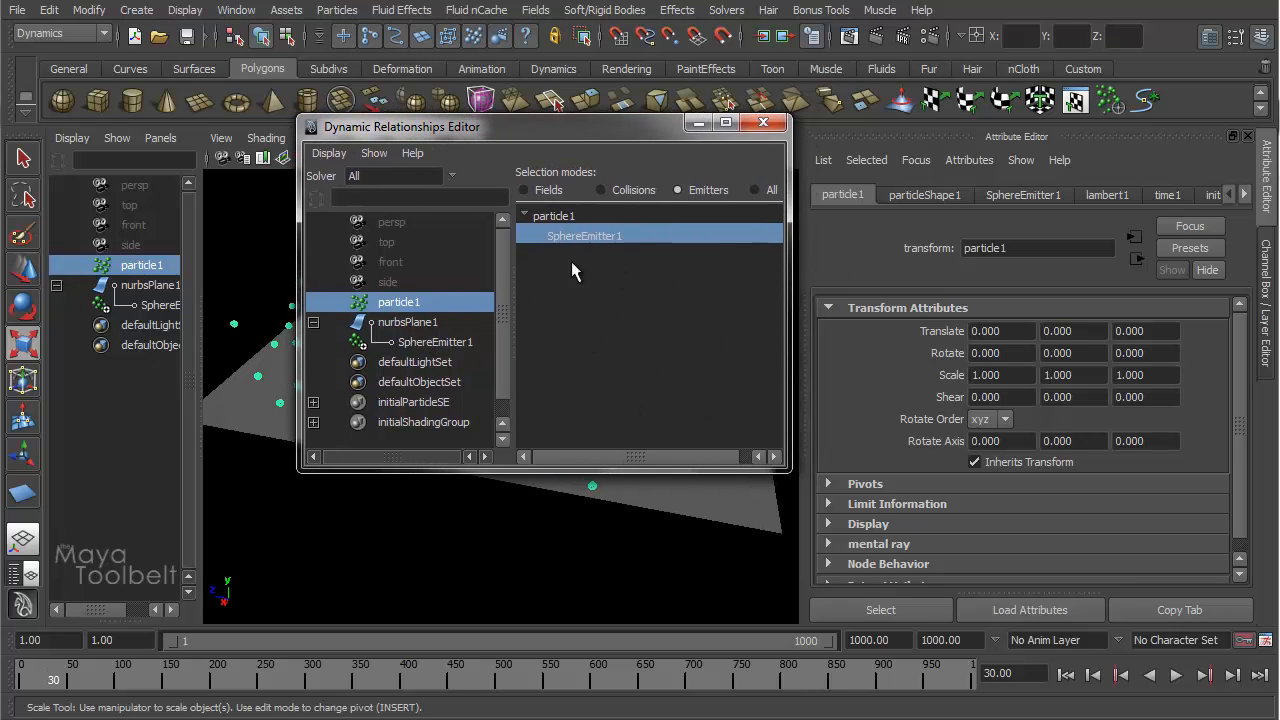
pyautogui.click(763, 123)
pyautogui.keyDown('alt'); pyautogui.moveTo(606, 420); pyautogui.dragTo(610, 392); pyautogui.keyUp('alt')
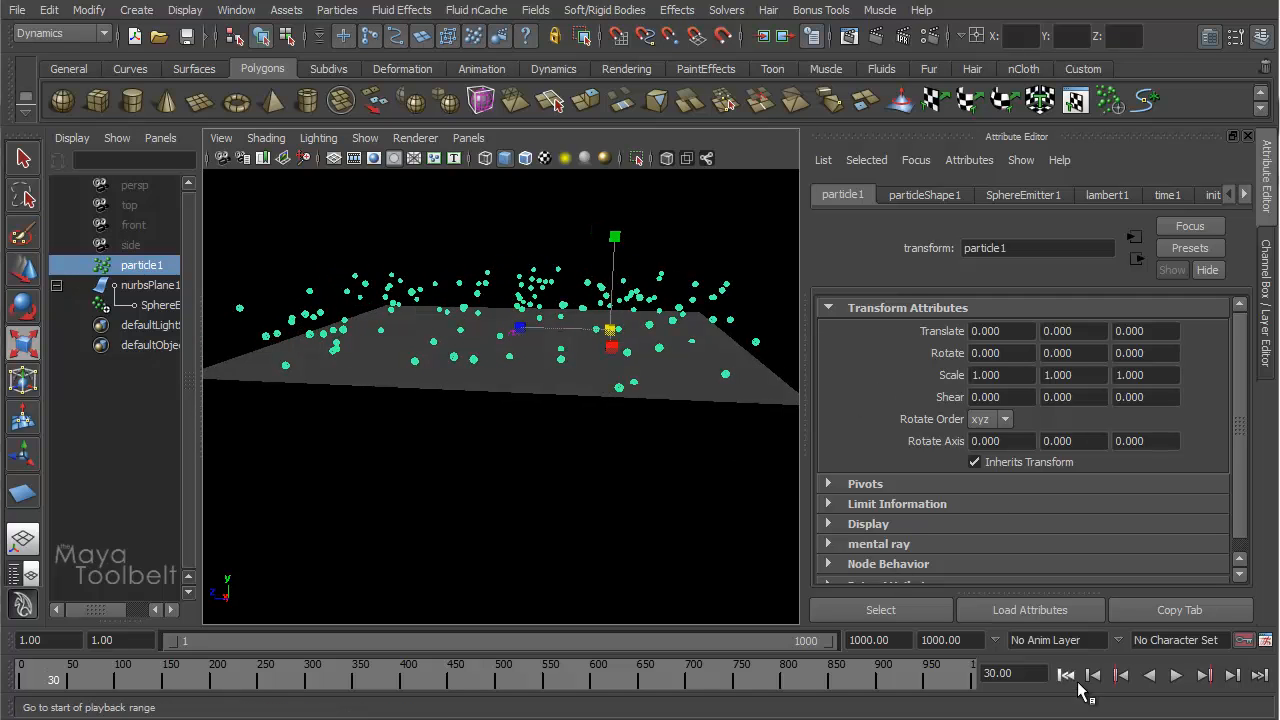
# - Replay the simulation from the start and examine the plane's particle emission from a low side angle
pyautogui.click(1066, 675)
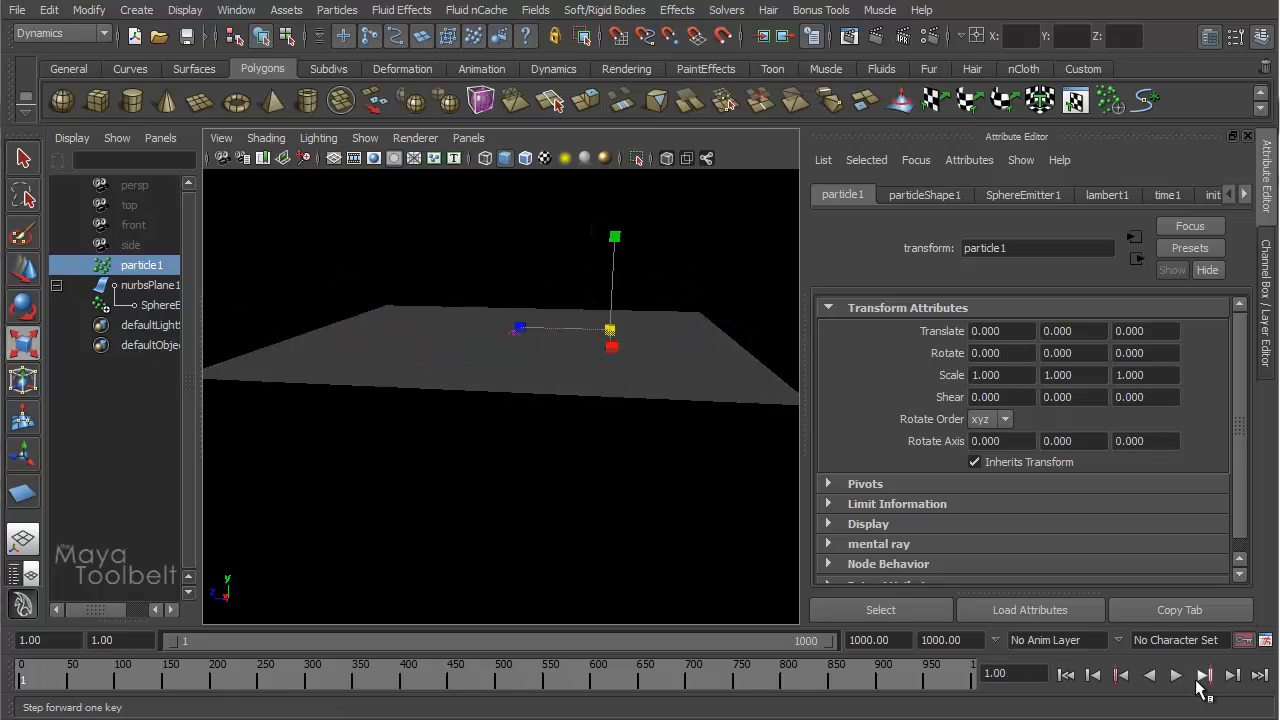
pyautogui.click(1176, 675)
pyautogui.keyDown('alt'); pyautogui.moveTo(609, 417); pyautogui.dragTo(646, 417); pyautogui.keyUp('alt')
pyautogui.keyDown('alt'); pyautogui.moveTo(646, 417); pyautogui.dragTo(540, 376, button='right'); pyautogui.keyUp('alt')
pyautogui.keyDown('alt'); pyautogui.moveTo(540, 376); pyautogui.dragTo(548, 446, button='middle'); pyautogui.keyUp('alt')
pyautogui.keyDown('alt'); pyautogui.moveTo(548, 446); pyautogui.dragTo(461, 442); pyautogui.keyUp('alt')
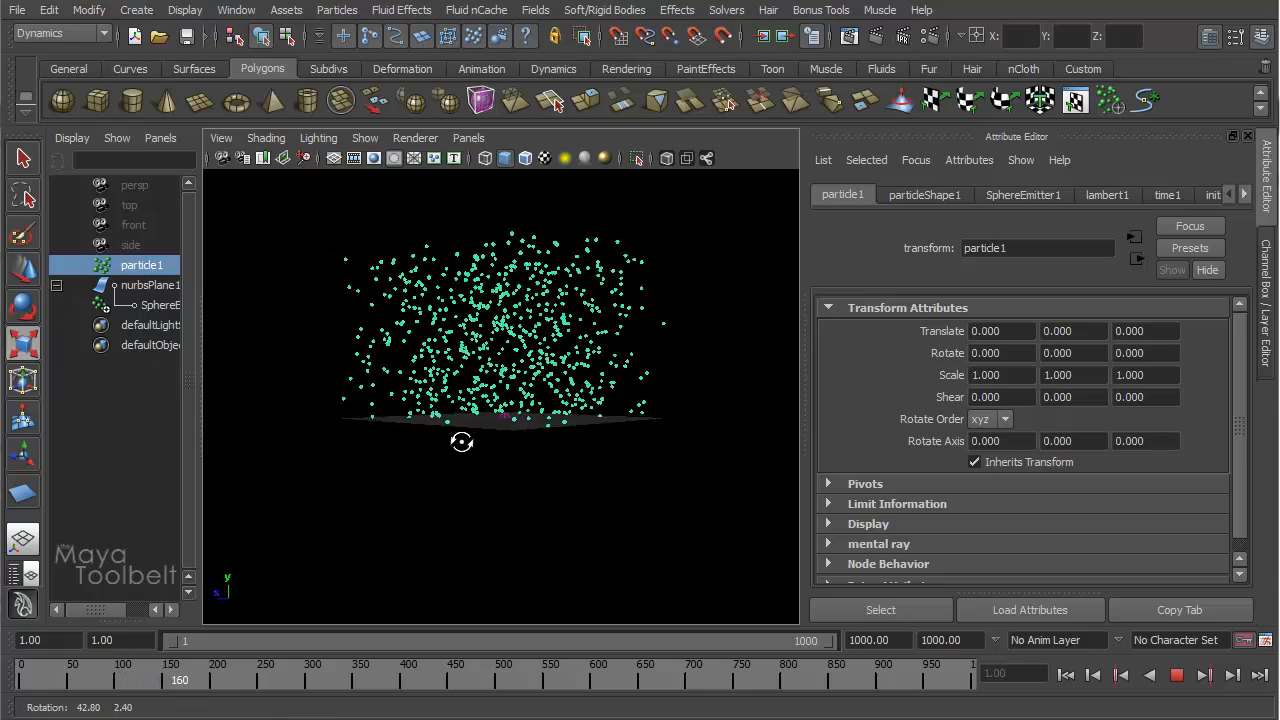
# - Stop the playback and set SphereEmitter1's Normal Speed to -1
pyautogui.press('Escape')
pyautogui.keyDown('alt'); pyautogui.moveTo(673, 440); pyautogui.dragTo(631, 453); pyautogui.keyUp('alt')
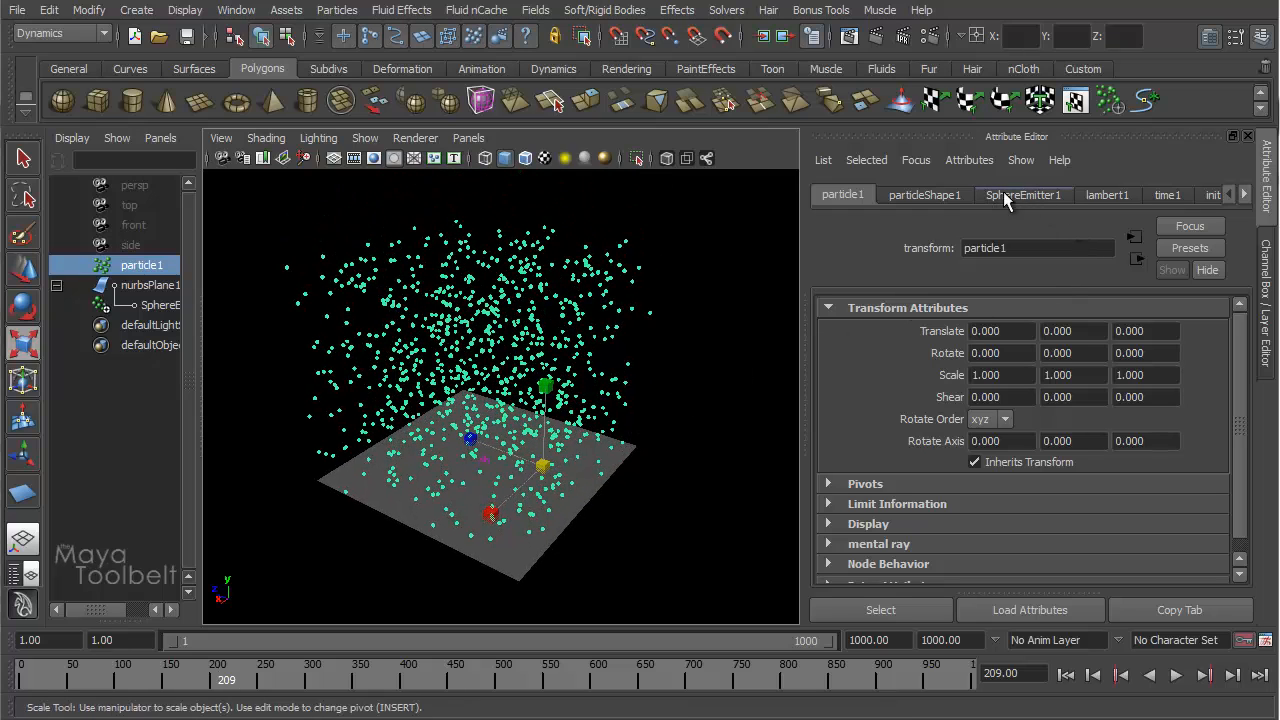
pyautogui.click(150, 303)
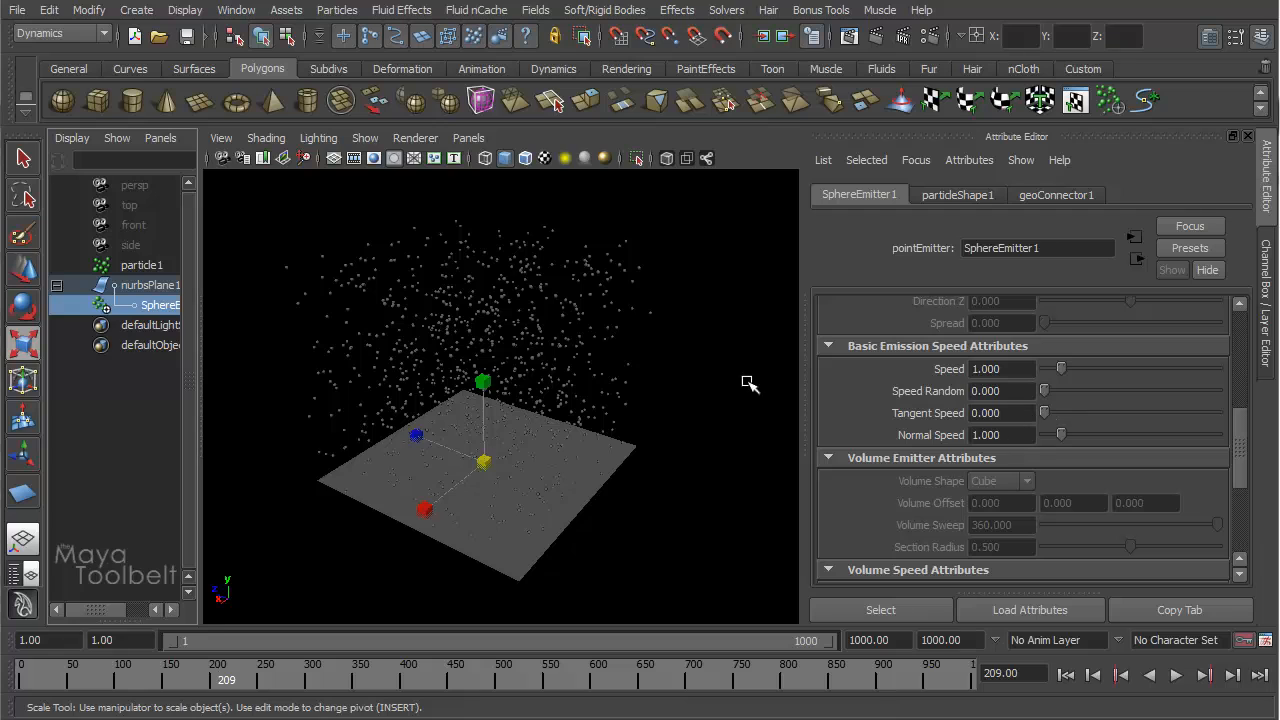
pyautogui.keyDown('alt'); pyautogui.moveTo(748, 383); pyautogui.dragTo(660, 352); pyautogui.keyUp('alt')
pyautogui.doubleClick(1009, 433)
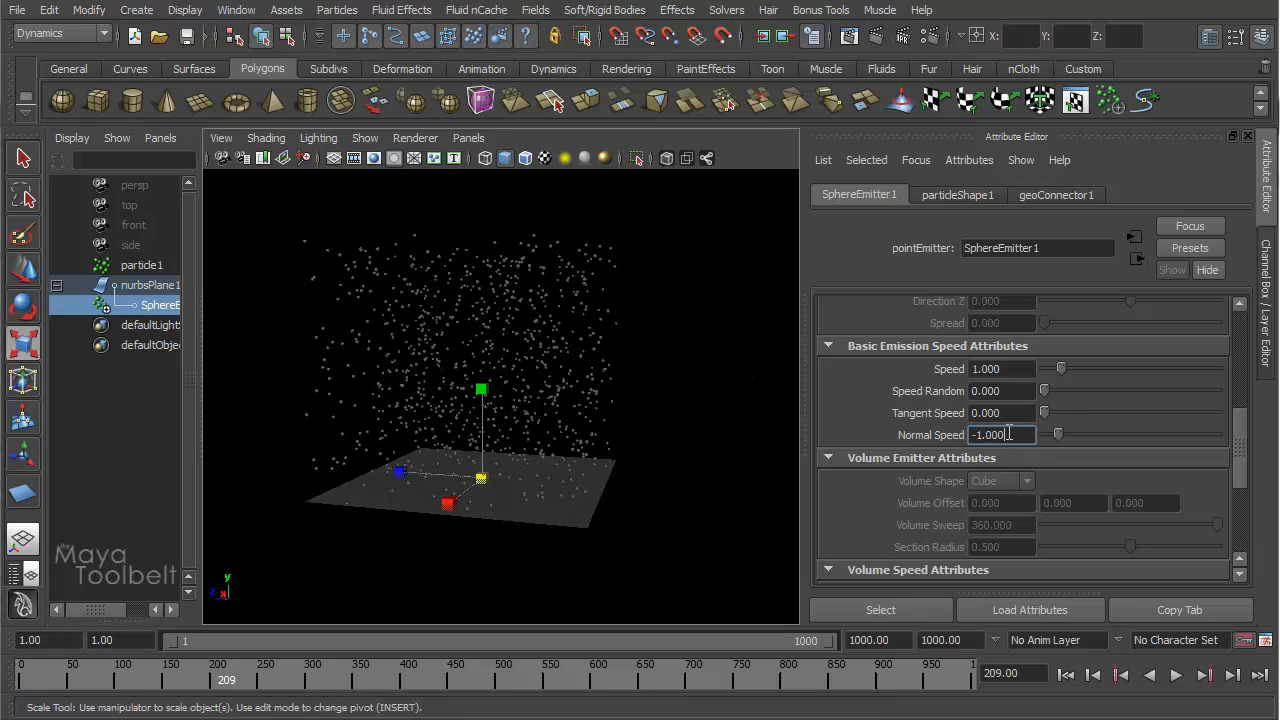
# - Replay the simulation from the first frame, examine the emission direction relative to the plane from the side, and rewind to frame 1
pyautogui.click(1066, 675)
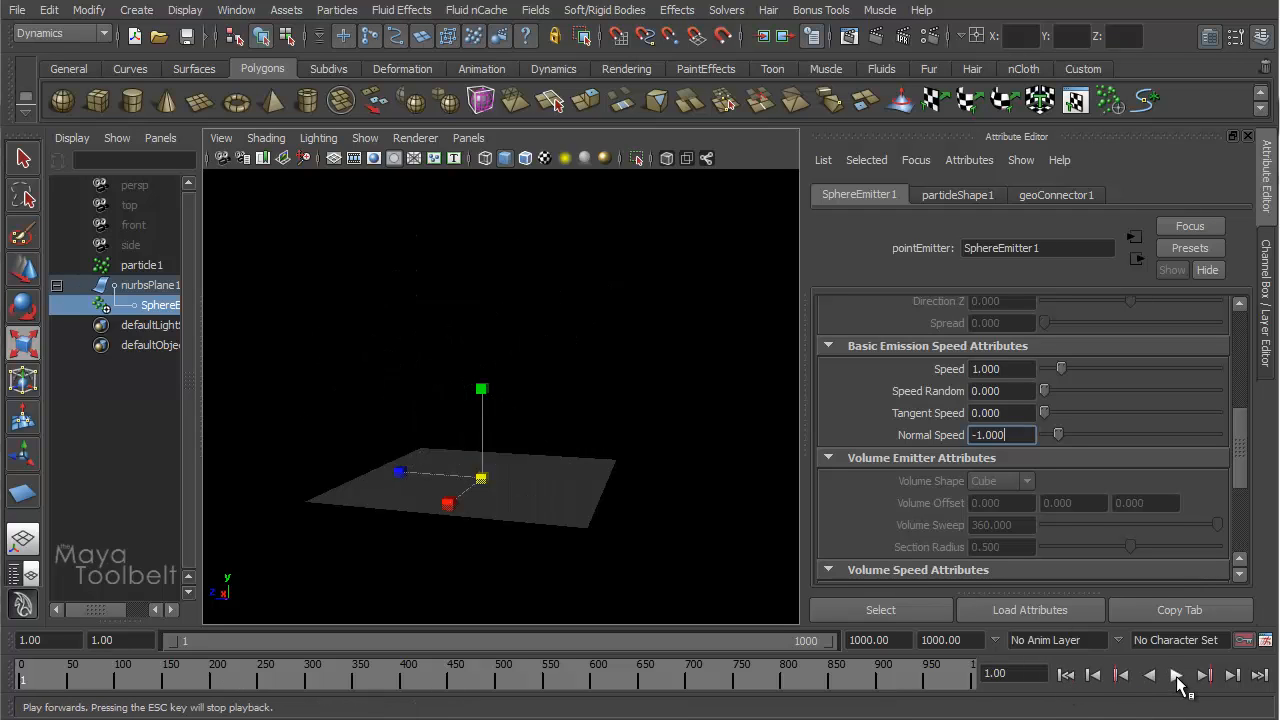
pyautogui.click(1176, 675)
pyautogui.keyDown('alt'); pyautogui.moveTo(731, 417); pyautogui.dragTo(700, 385); pyautogui.keyUp('alt')
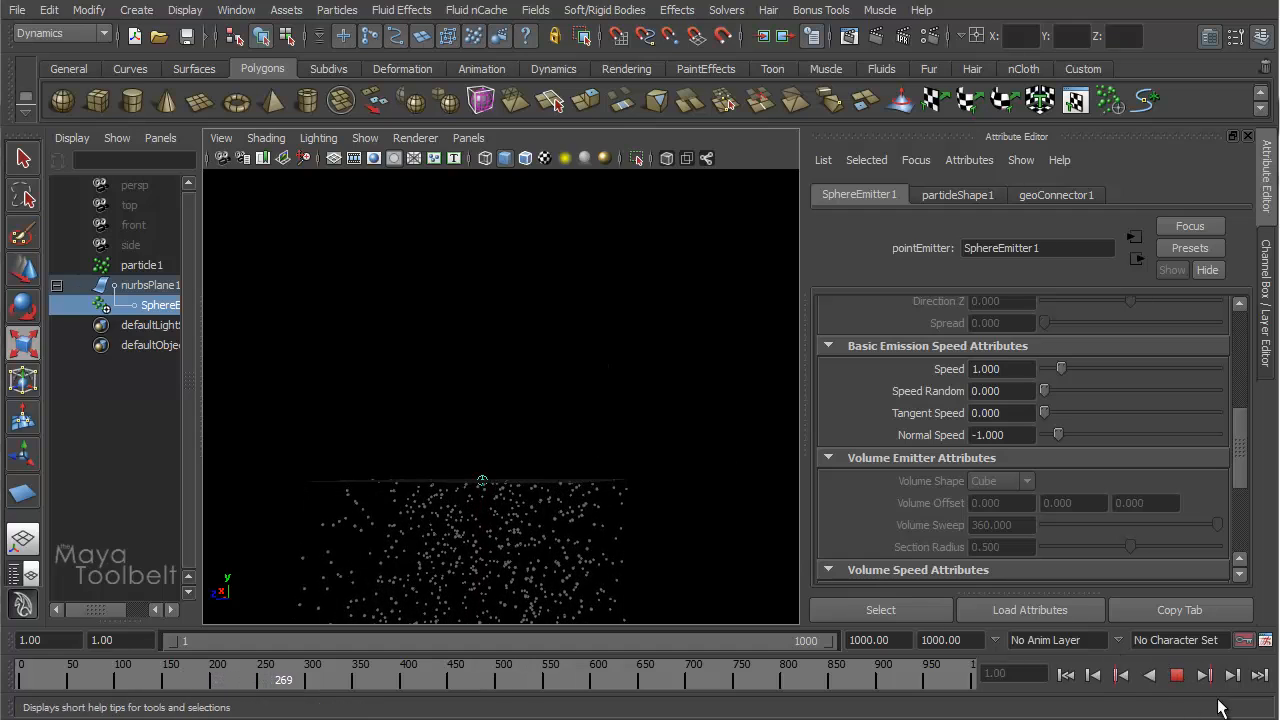
pyautogui.click(1178, 677)
pyautogui.click(1066, 675)
pyautogui.moveTo(700, 430)
pyautogui.keyDown('alt'); pyautogui.mouseDown()
pyautogui.moveTo(689, 417)
pyautogui.moveTo(684, 446)
pyautogui.mouseUp(); pyautogui.keyUp('alt')
# - Set SphereEmitter1's Normal Speed back to 1
pyautogui.moveTo(1018, 435); pyautogui.dragTo(916, 426)
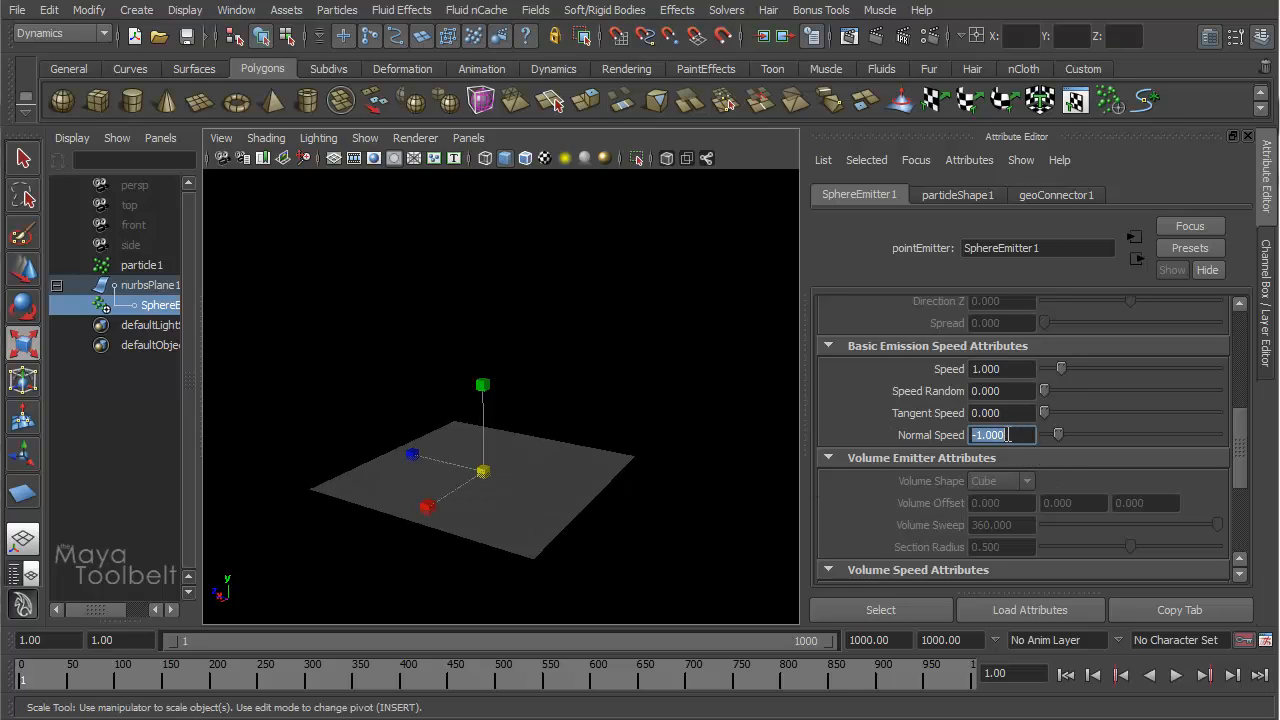
pyautogui.write('1')
pyautogui.press('Return')
# - Set SphereEmitter1's Tangent Speed to 1 and its Normal Speed to 0
pyautogui.doubleClick(1011, 412)
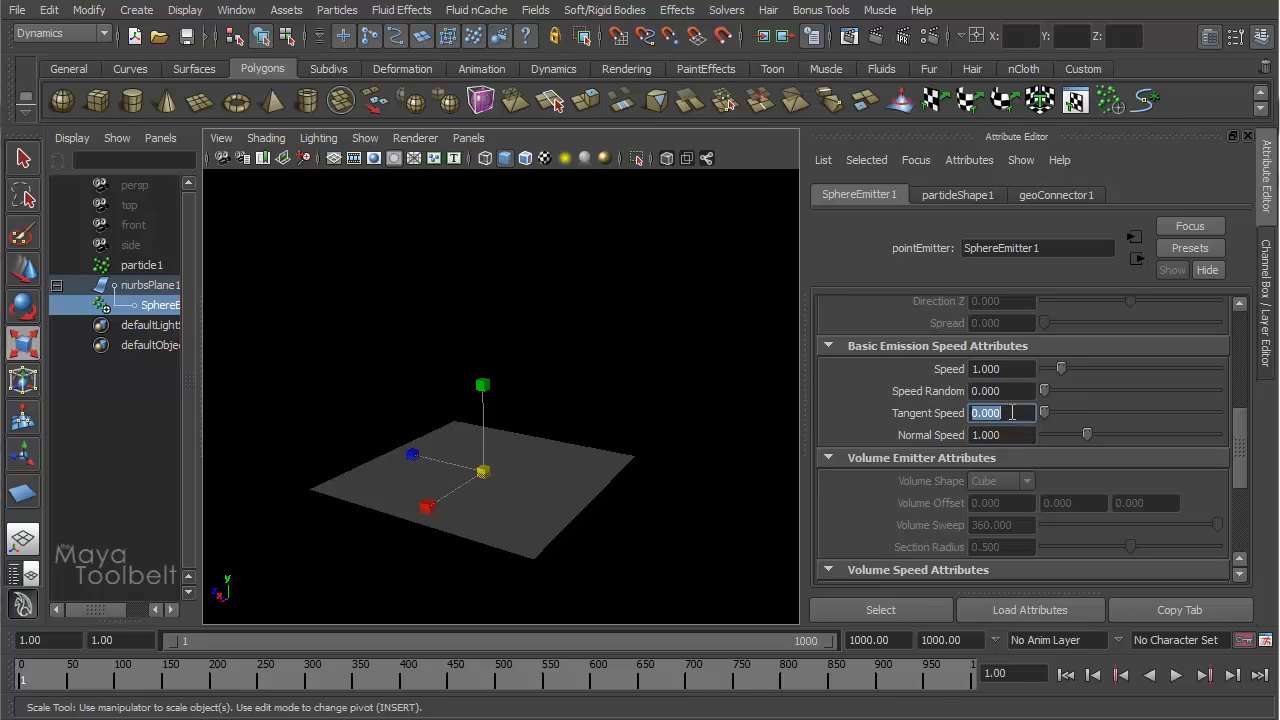
pyautogui.write('1')
pyautogui.press('Return')
pyautogui.doubleClick(1009, 435)
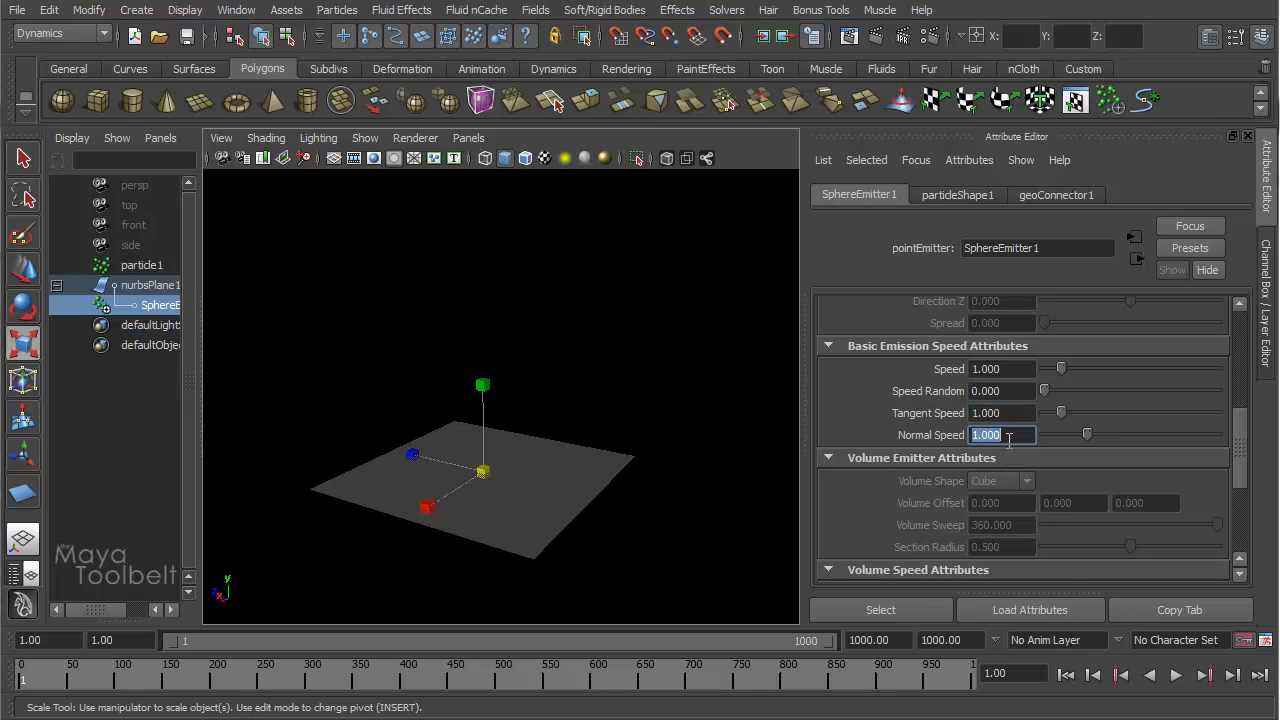
pyautogui.write('0')
pyautogui.press('Return')
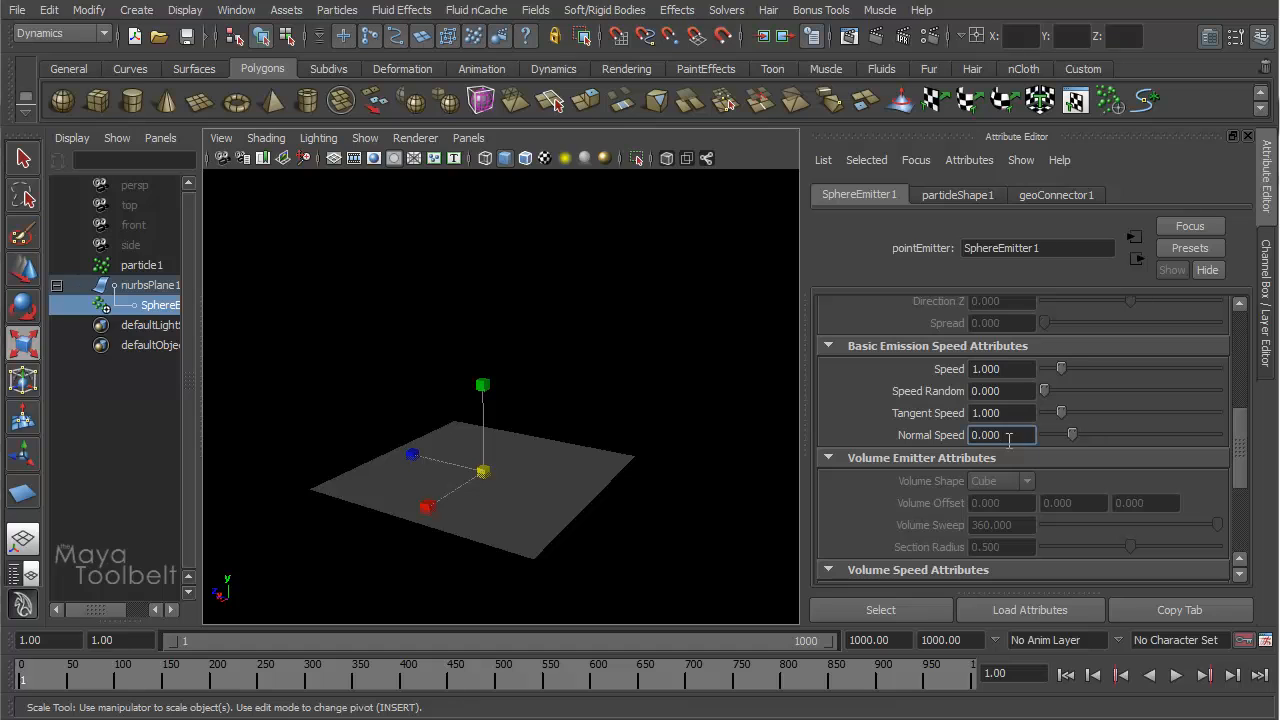
# - Play the simulation to frame 541 and examine how the particles spread around the plane from close, distant and low angles
pyautogui.click(1176, 675)
pyautogui.keyDown('alt'); pyautogui.moveTo(549, 389); pyautogui.dragTo(660, 383); pyautogui.keyUp('alt')
pyautogui.keyDown('alt'); pyautogui.moveTo(489, 354); pyautogui.dragTo(498, 296, button='middle'); pyautogui.keyUp('alt')
pyautogui.keyDown('alt'); pyautogui.moveTo(510, 320); pyautogui.dragTo(662, 359, button='right'); pyautogui.keyUp('alt')
pyautogui.keyDown('alt'); pyautogui.moveTo(662, 359); pyautogui.dragTo(651, 409); pyautogui.keyUp('alt')
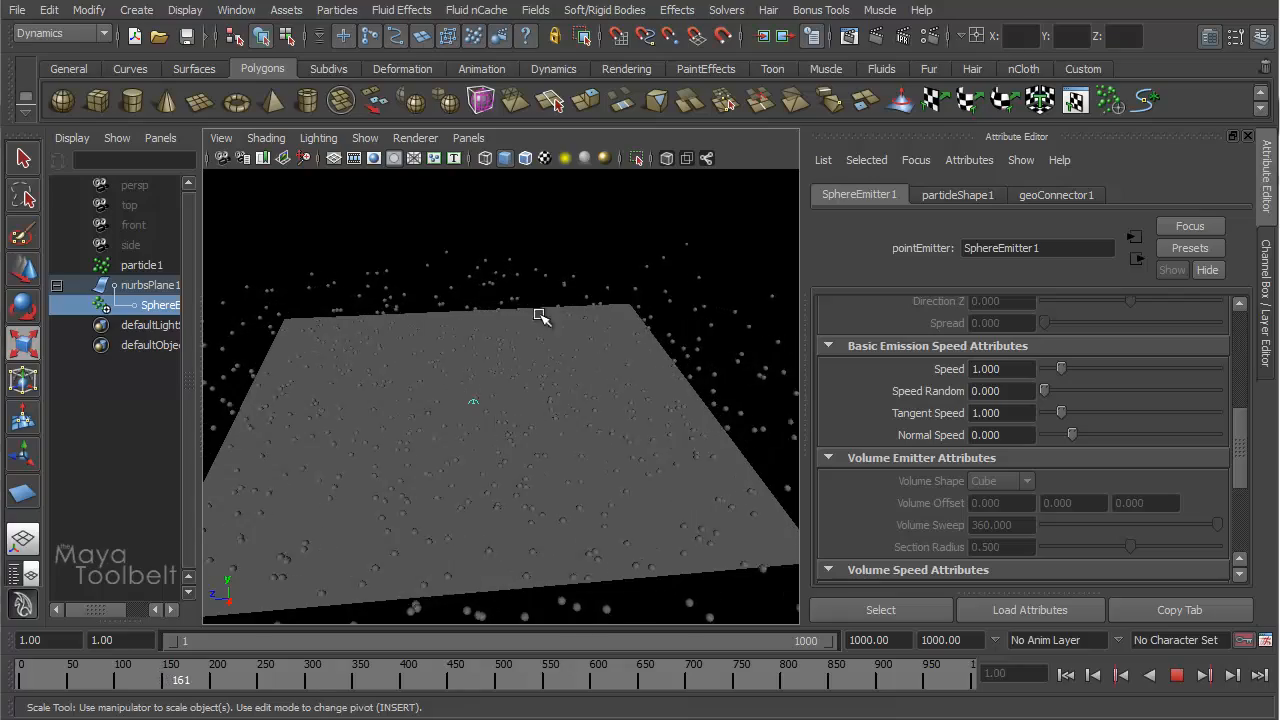
pyautogui.keyDown('alt'); pyautogui.moveTo(337, 449); pyautogui.dragTo(663, 443); pyautogui.keyUp('alt')
pyautogui.keyDown('alt'); pyautogui.moveTo(663, 443); pyautogui.dragTo(450, 395, button='right'); pyautogui.keyUp('alt')
pyautogui.keyDown('alt'); pyautogui.moveTo(450, 395); pyautogui.dragTo(500, 457); pyautogui.keyUp('alt')
pyautogui.keyDown('alt'); pyautogui.moveTo(586, 429); pyautogui.dragTo(641, 374); pyautogui.keyUp('alt')
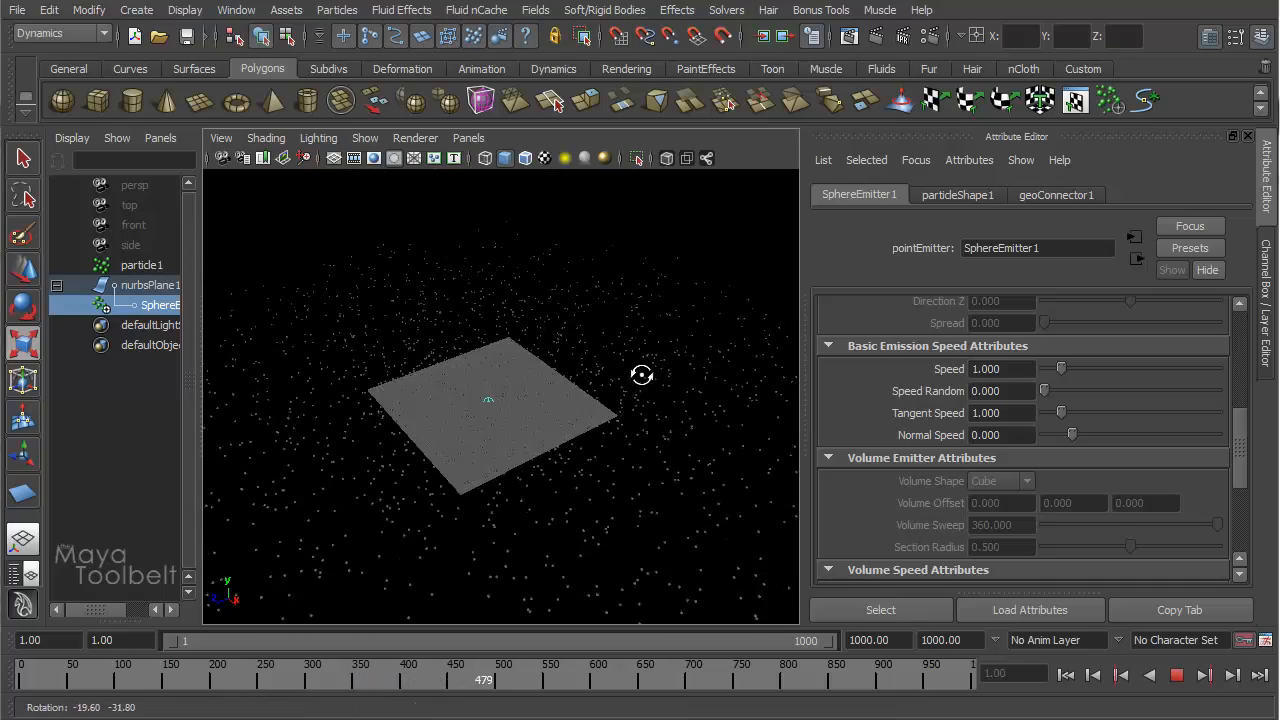
pyautogui.click(1177, 675)
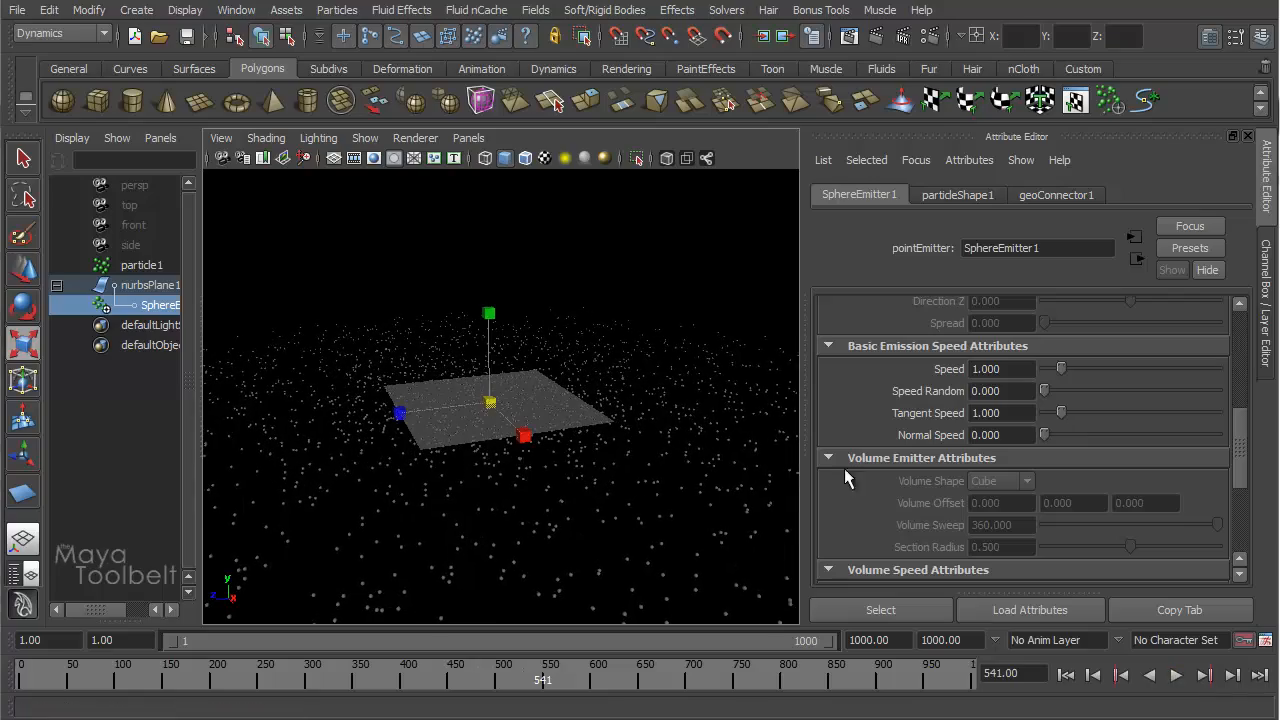
# - Inspect the stopped particles' distribution across and beyond the plane's surface from several angles
pyautogui.keyDown('alt'); pyautogui.moveTo(572, 335); pyautogui.dragTo(597, 433); pyautogui.keyUp('alt')
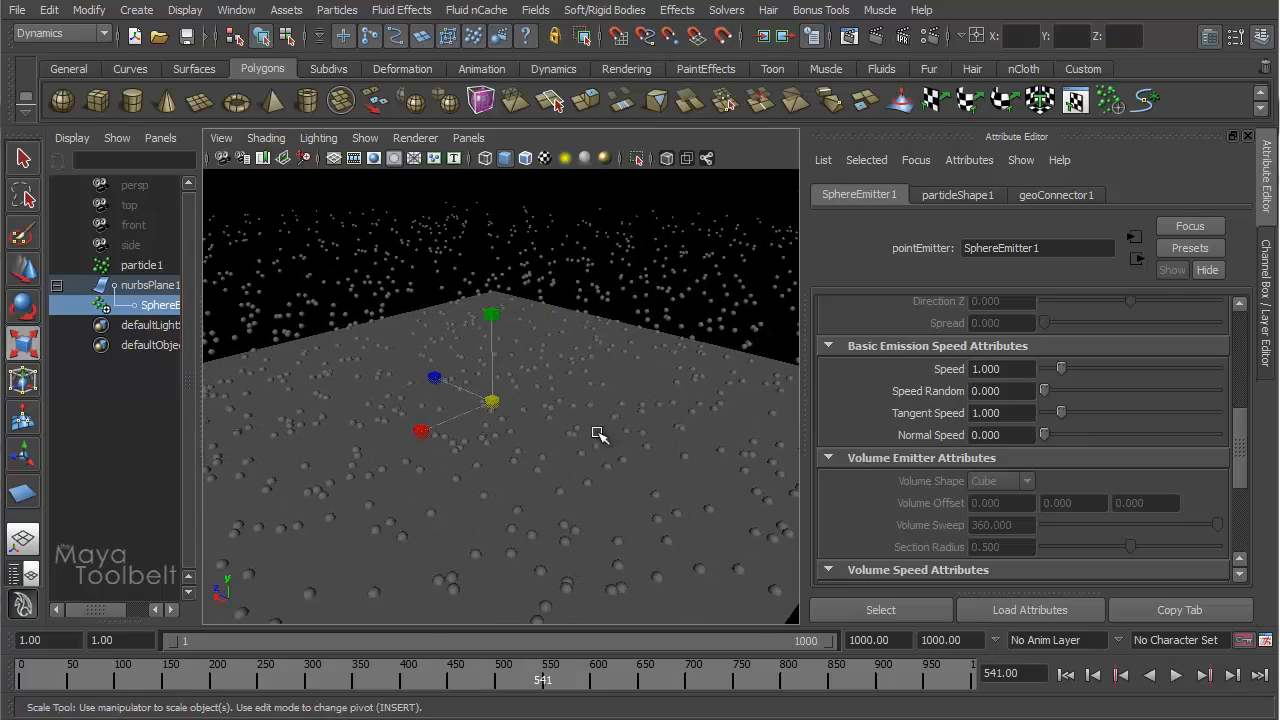
pyautogui.keyDown('alt'); pyautogui.moveTo(416, 411); pyautogui.dragTo(591, 471); pyautogui.keyUp('alt')
pyautogui.keyDown('alt'); pyautogui.moveTo(591, 471); pyautogui.dragTo(612, 450, button='right'); pyautogui.keyUp('alt')
pyautogui.keyDown('alt'); pyautogui.moveTo(612, 450); pyautogui.dragTo(560, 437); pyautogui.keyUp('alt')
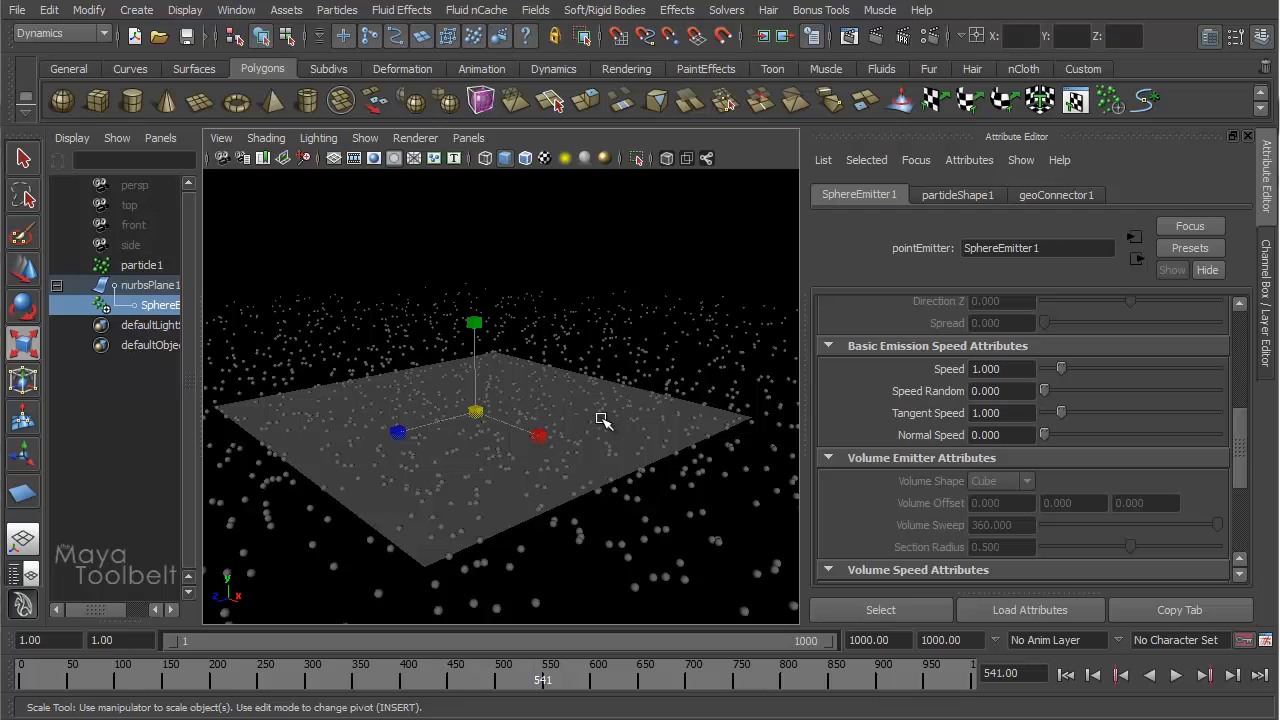
pyautogui.keyDown('alt'); pyautogui.moveTo(530, 385); pyautogui.dragTo(556, 367, button='middle'); pyautogui.keyUp('alt')
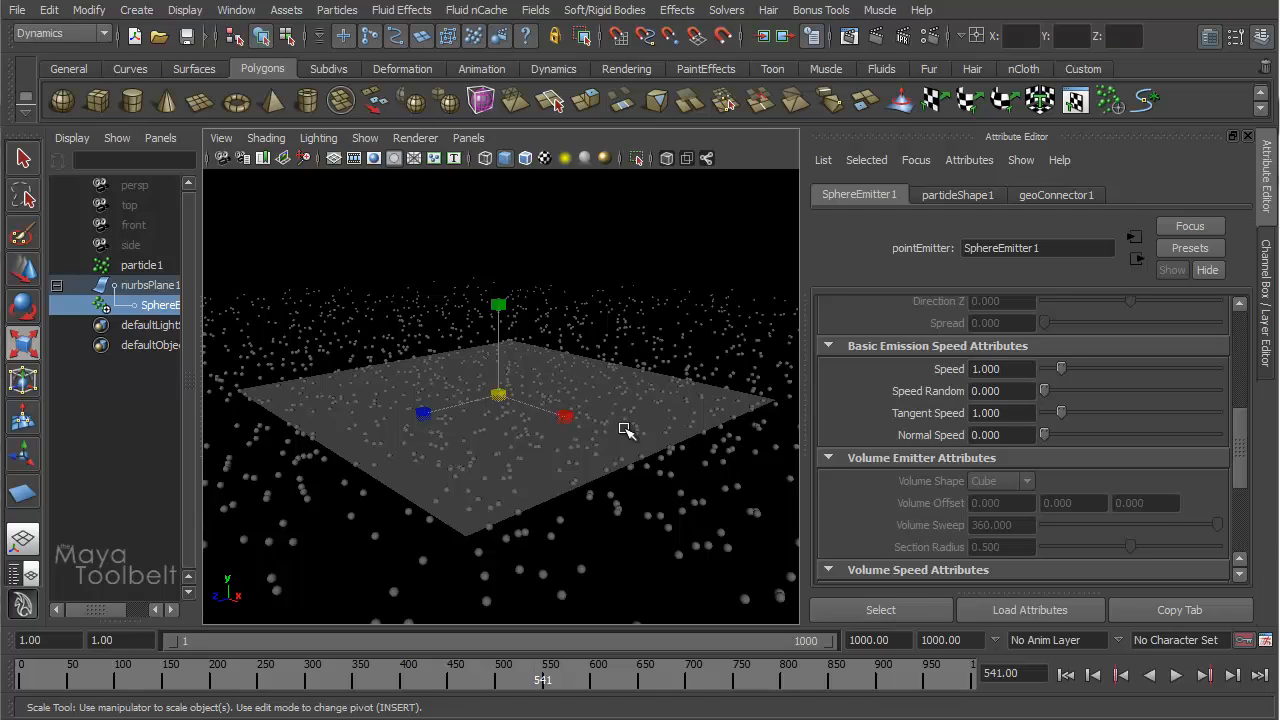
pyautogui.keyDown('alt'); pyautogui.moveTo(624, 428); pyautogui.dragTo(705, 415); pyautogui.keyUp('alt')
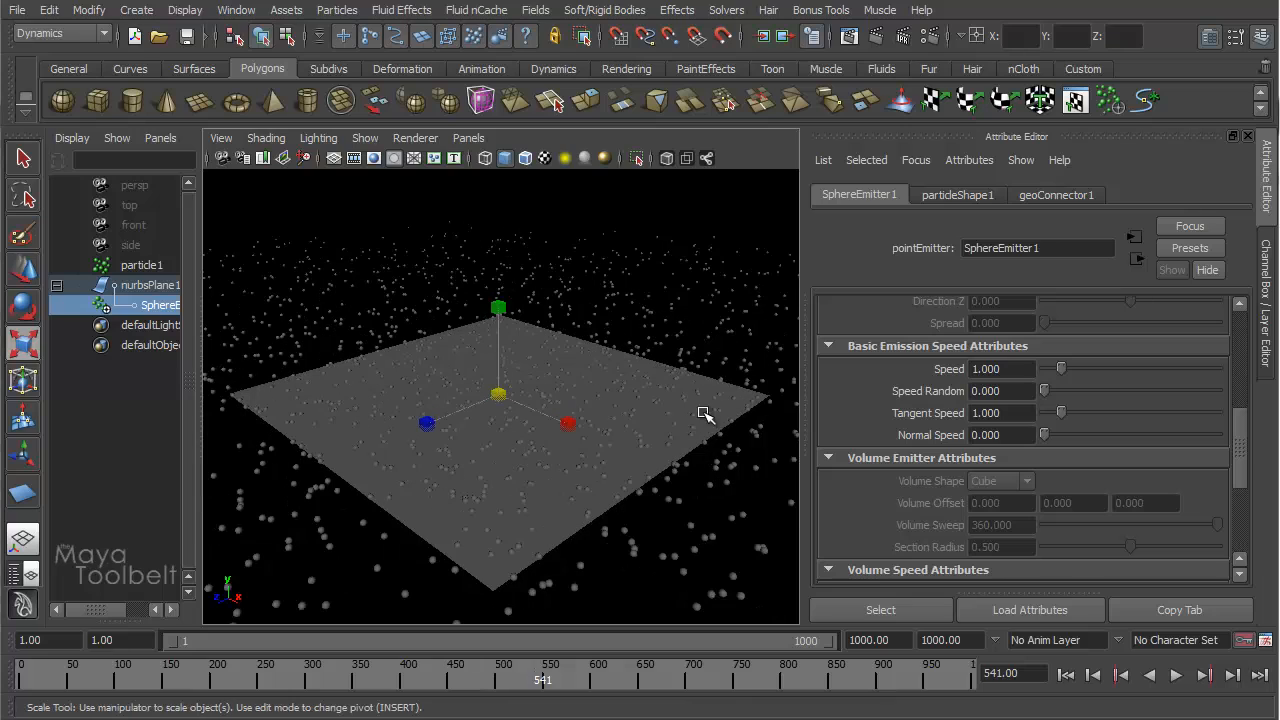
# - Open SphereEmitter1's Tangent Speed value for editing
pyautogui.click(1001, 413)
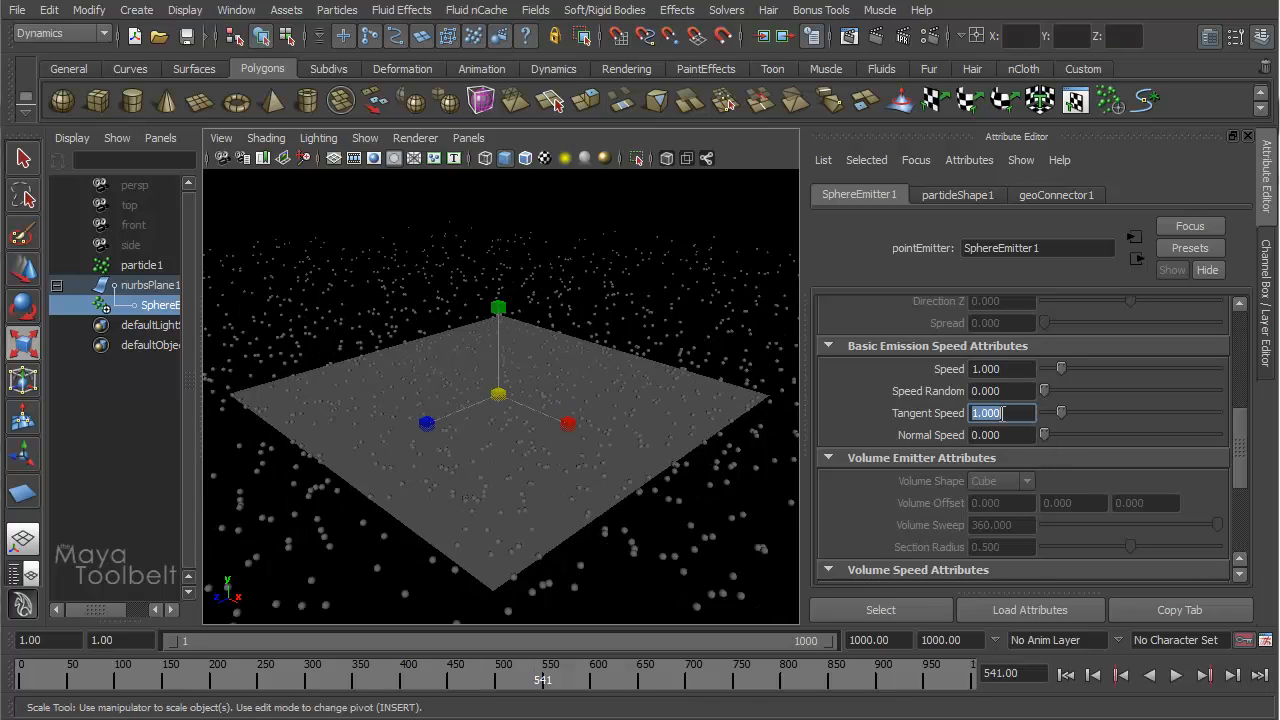